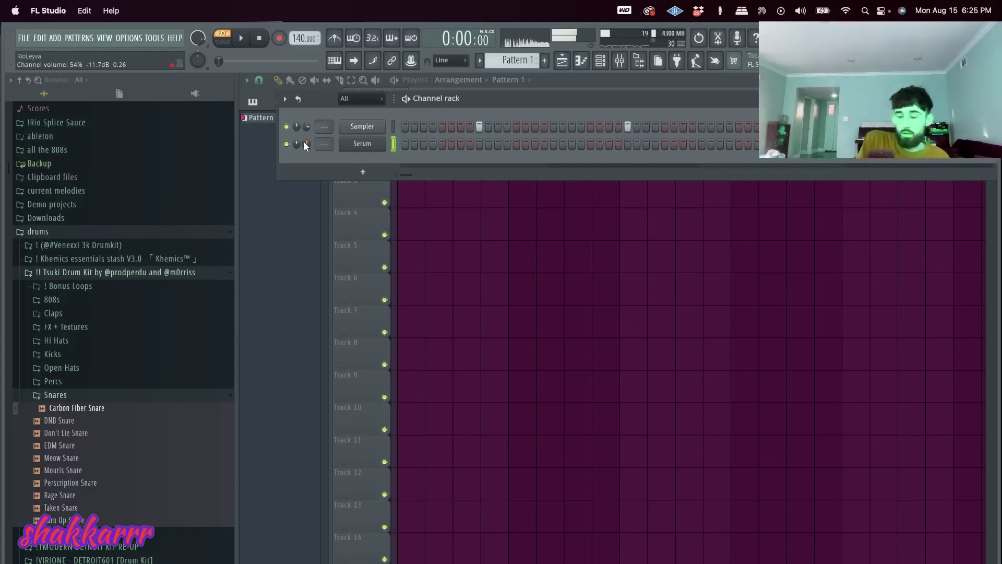
{"action": "left_click", "coordinate": [154, 37]}
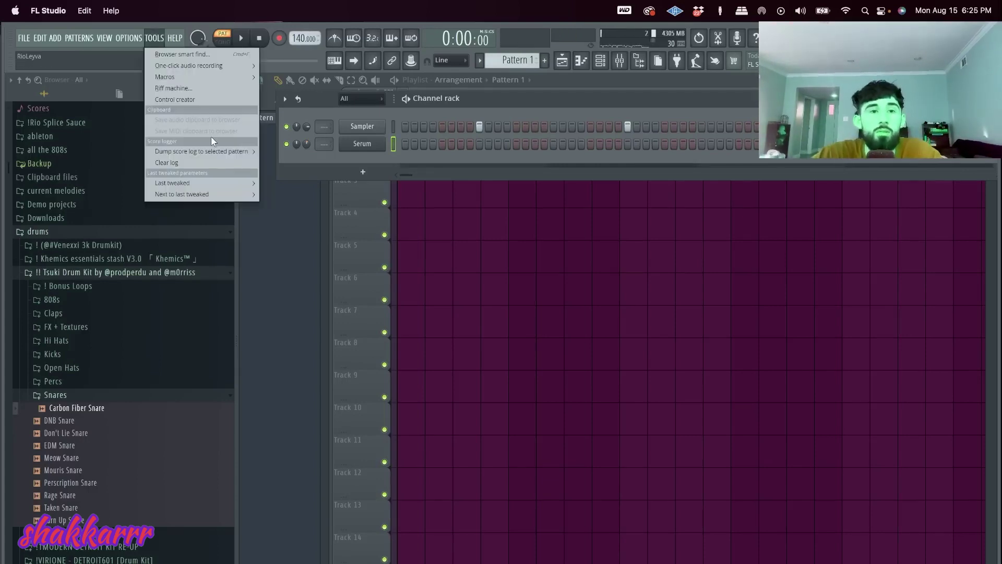
{"action": "left_click", "coordinate": [421, 161]}
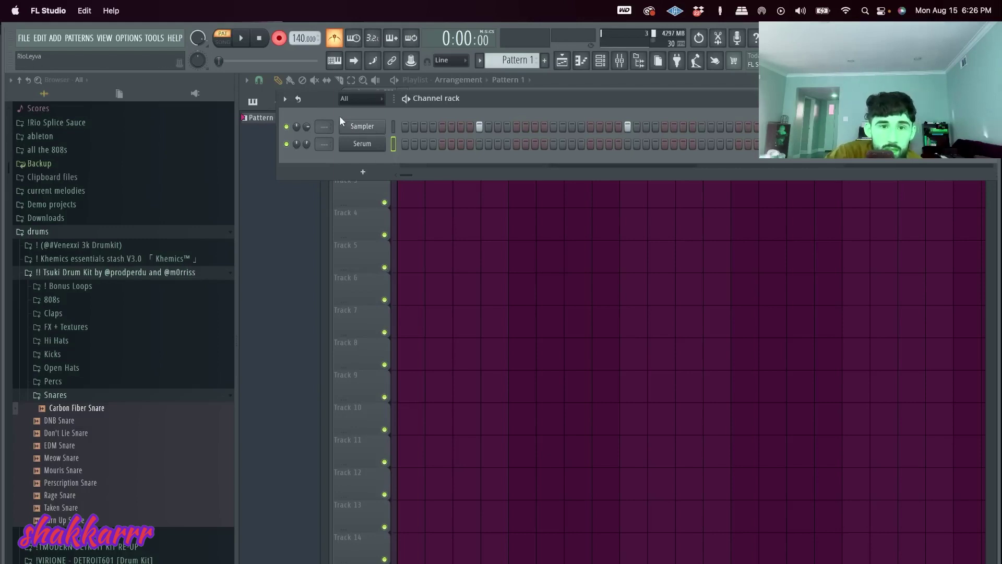
{"action": "left_click_drag", "start_coordinate": [218, 63], "coordinate": [290, 61]}
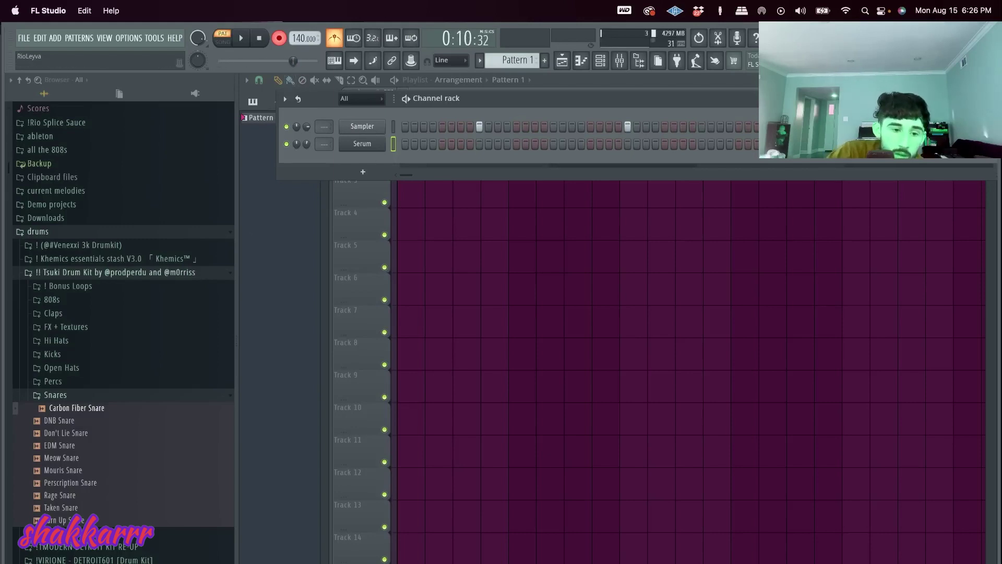
{"action": "key", "text": "super+Tab"}
{"action": "key", "text": "super+Tab"}
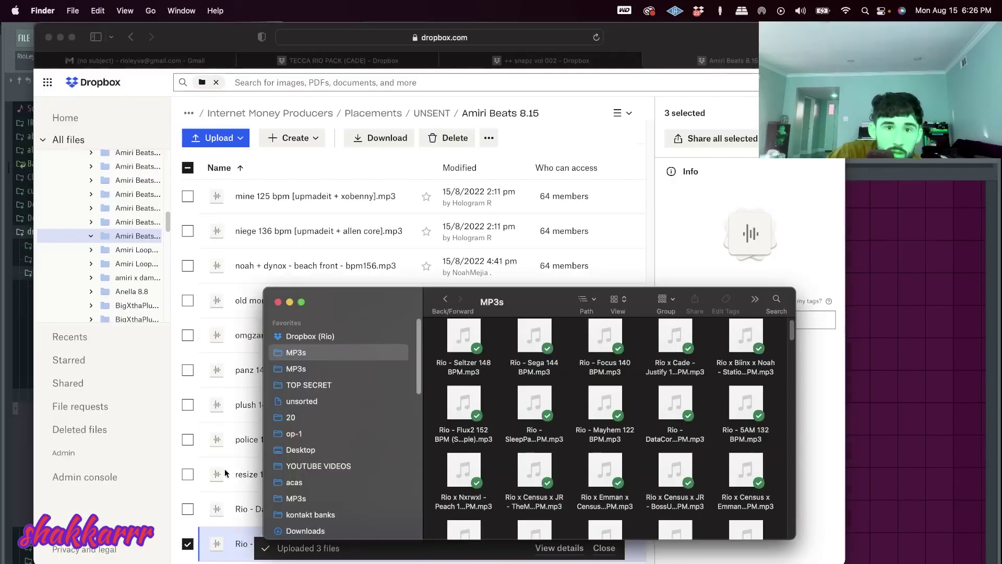
{"action": "left_click_drag", "start_coordinate": [381, 315], "coordinate": [326, 279]}
{"action": "left_click_drag", "start_coordinate": [408, 316], "coordinate": [307, 220]}
{"action": "left_click", "coordinate": [867, 166]}
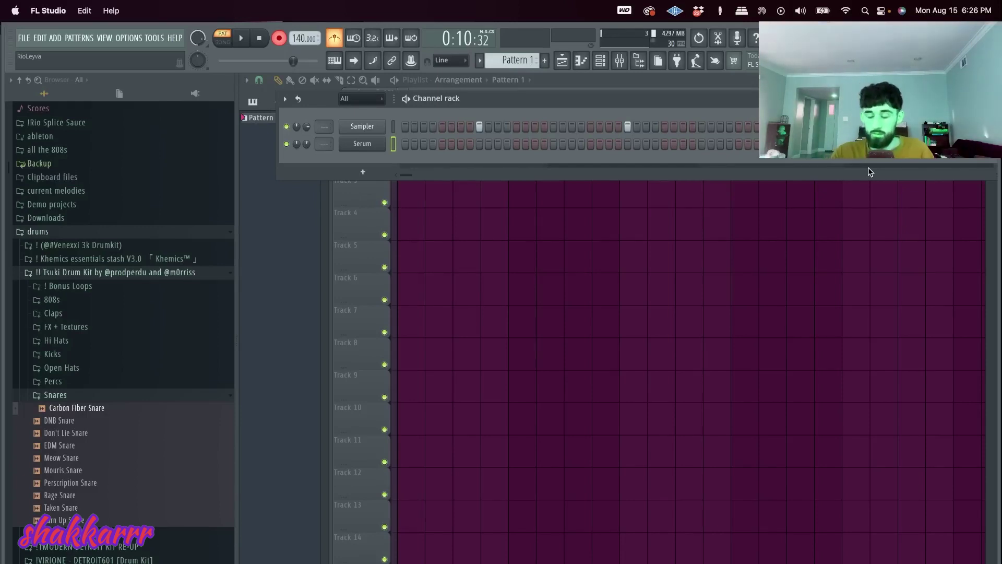
- Enable the recording countdown and record a chord progression with melody notes from the Serum channel into Pattern 1
{"action": "left_click", "coordinate": [372, 40]}
{"action": "left_click", "coordinate": [243, 39]}
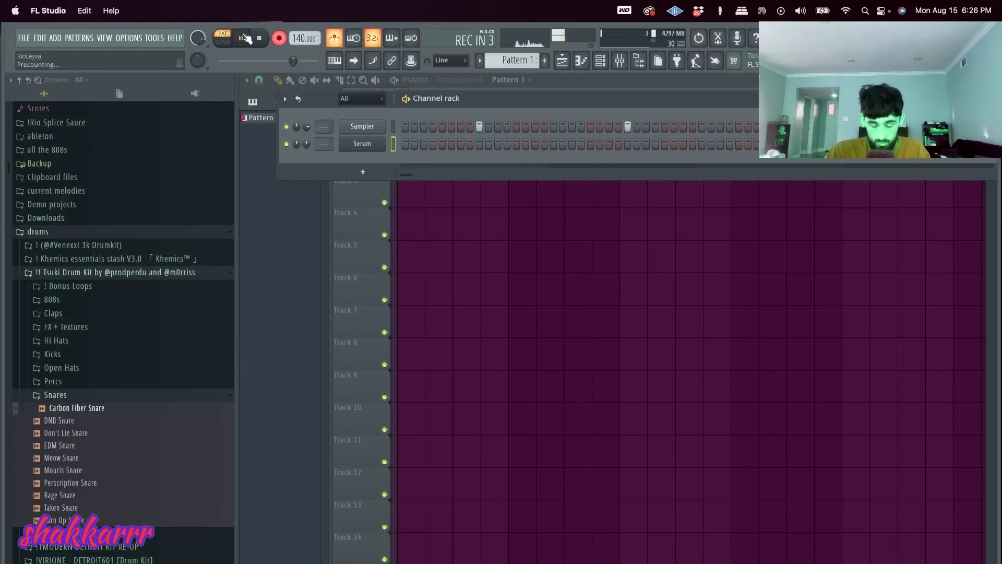
{"action": "left_click", "coordinate": [260, 41]}
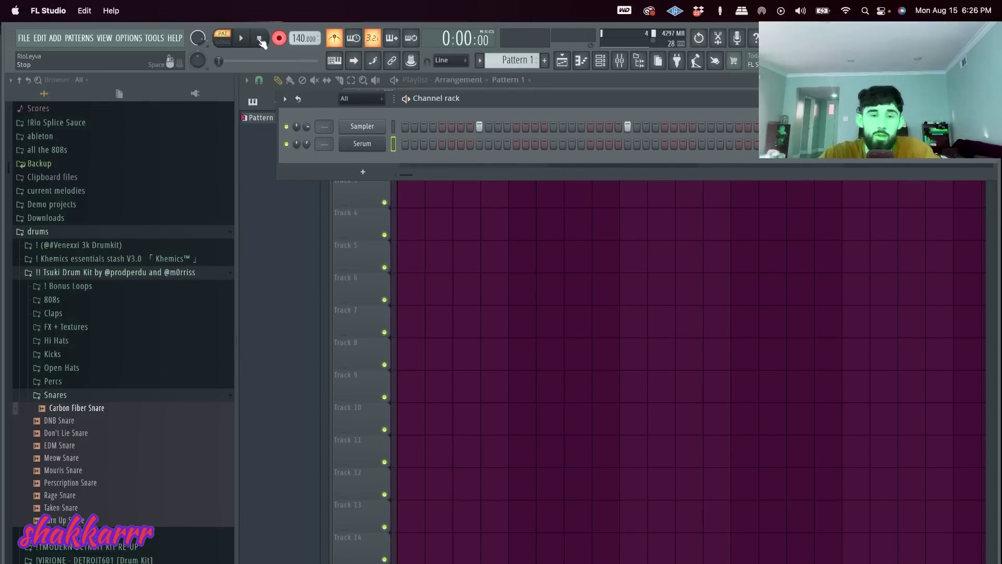
{"action": "key", "text": "space"}
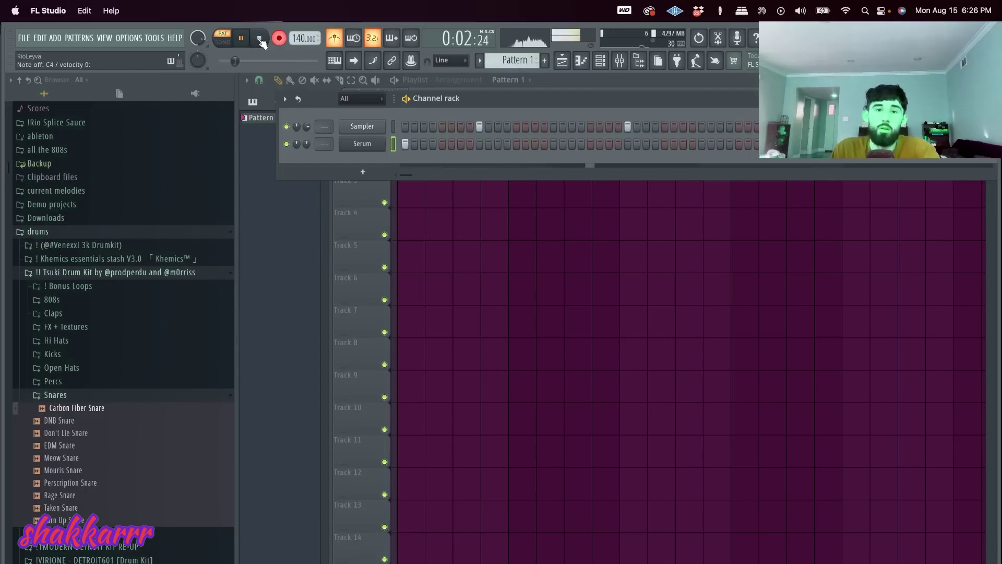
{"action": "left_click", "coordinate": [259, 41]}
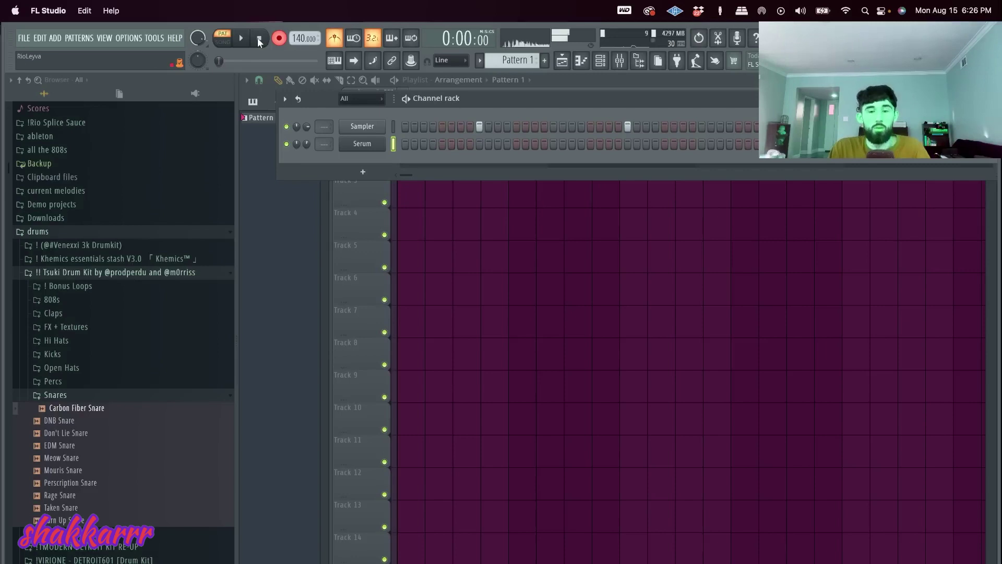
{"action": "left_click", "coordinate": [240, 41]}
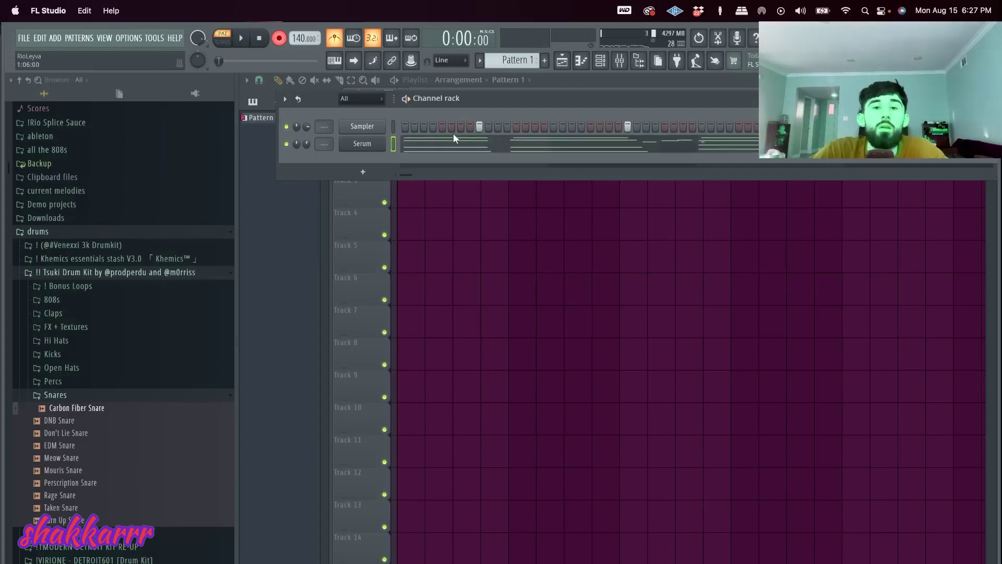
- Open the recorded Serum notes in the piano roll, change the grid snap, quantize the notes and play them back
{"action": "left_click", "coordinate": [453, 137]}
{"action": "scroll", "coordinate": [407, 230], "scroll_direction": "down", "scroll_amount": 1}
{"action": "scroll", "coordinate": [369, 252], "scroll_direction": "down", "scroll_amount": 2}
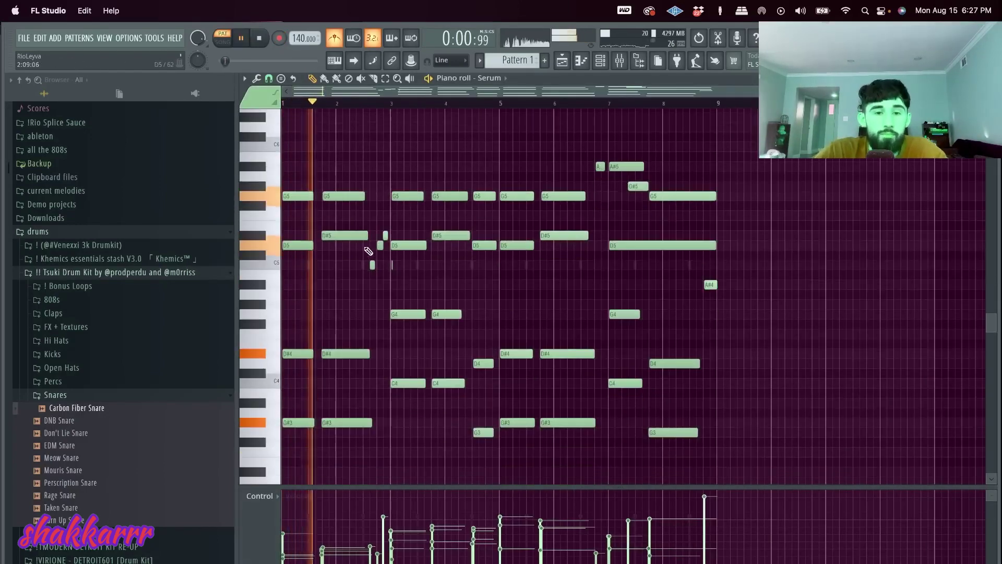
{"action": "scroll", "coordinate": [273, 206], "scroll_direction": "up", "scroll_amount": 5}
{"action": "key", "text": "space"}
{"action": "left_click", "coordinate": [268, 79]}
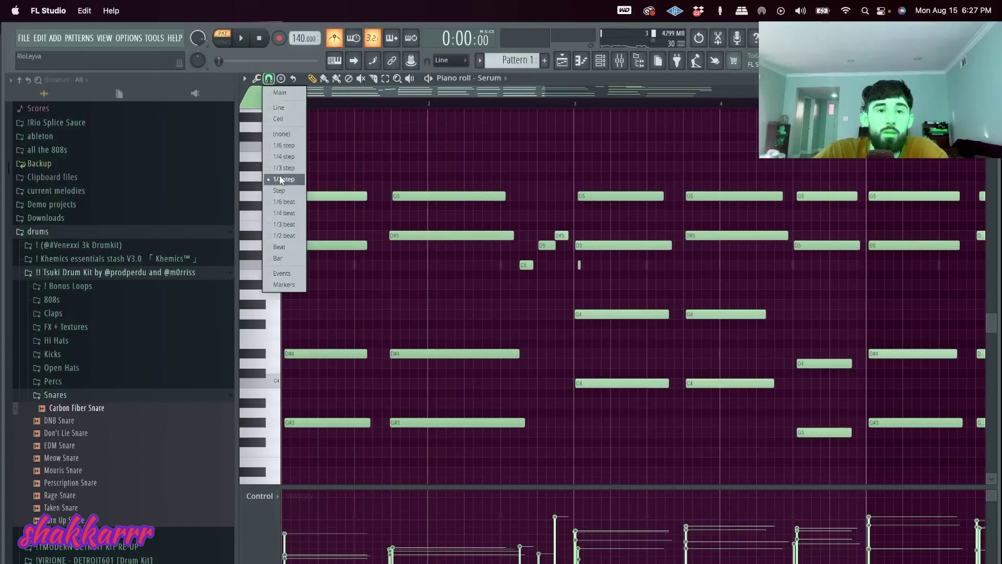
{"action": "left_click", "coordinate": [286, 225]}
{"action": "key", "text": "space"}
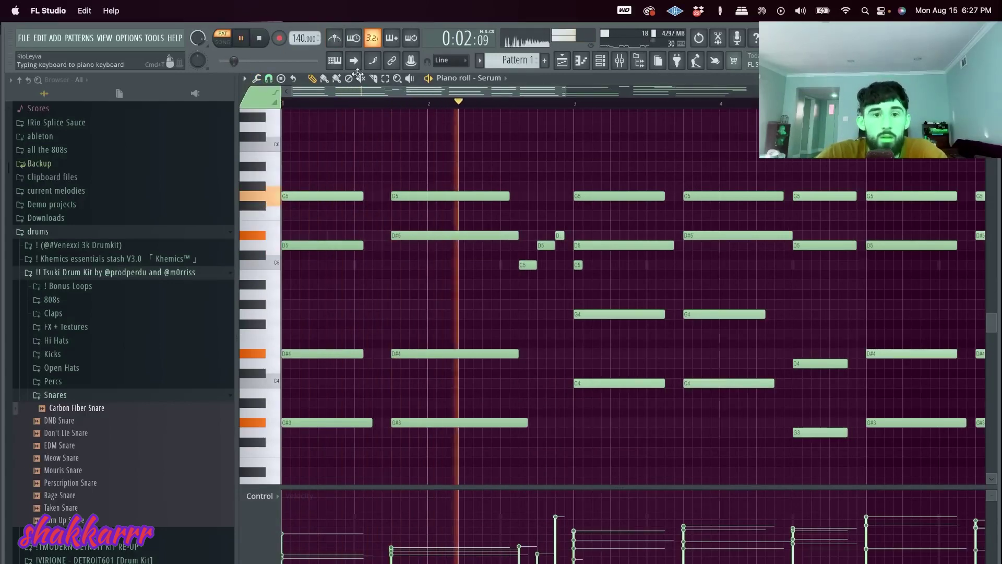
- Lengthen the short D#5 note to reach bar 3 and delete the stray short C5 at the start of bar 3
{"action": "left_click_drag", "start_coordinate": [563, 236], "coordinate": [572, 237]}
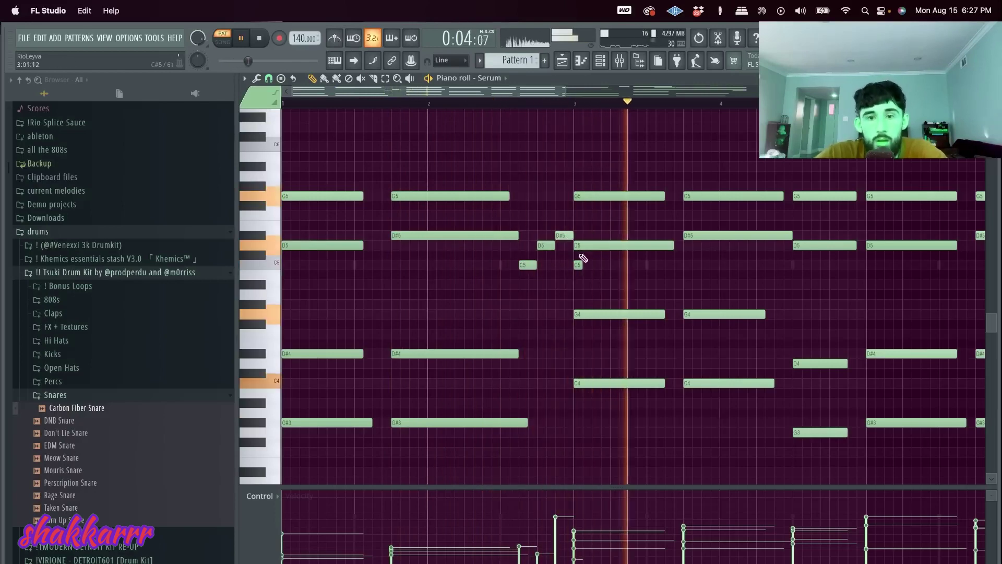
{"action": "right_click", "coordinate": [579, 265]}
- Extend both chords starting in bar 3 so each lasts until the next chord begins, and delete the overhanging D5 slice
{"action": "left_click_drag", "start_coordinate": [671, 414], "coordinate": [573, 184]}
{"action": "left_click_drag", "start_coordinate": [665, 196], "coordinate": [685, 196]}
{"action": "key", "text": "c"}
{"action": "right_click", "coordinate": [686, 245]}
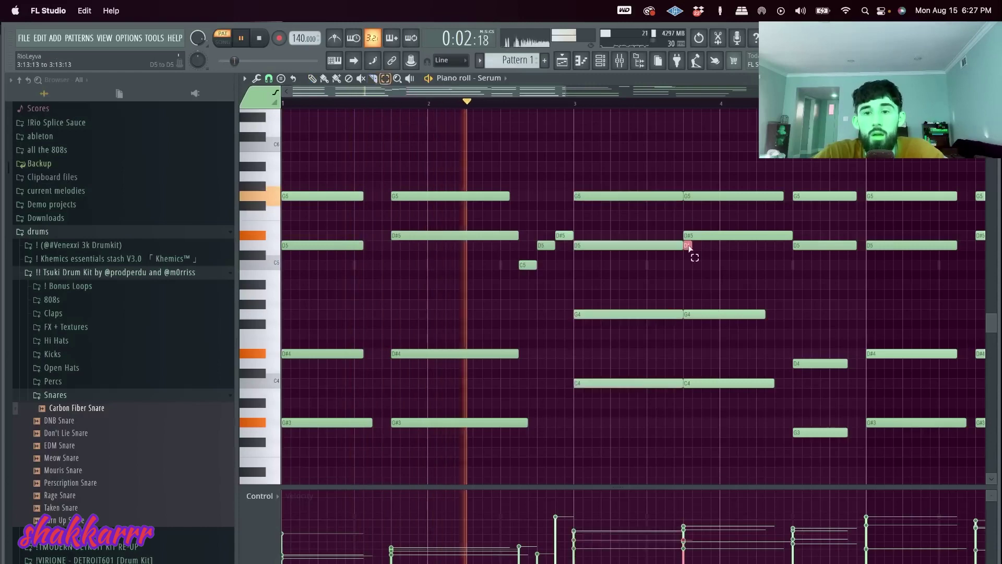
{"action": "left_click_drag", "start_coordinate": [783, 412], "coordinate": [793, 320]}
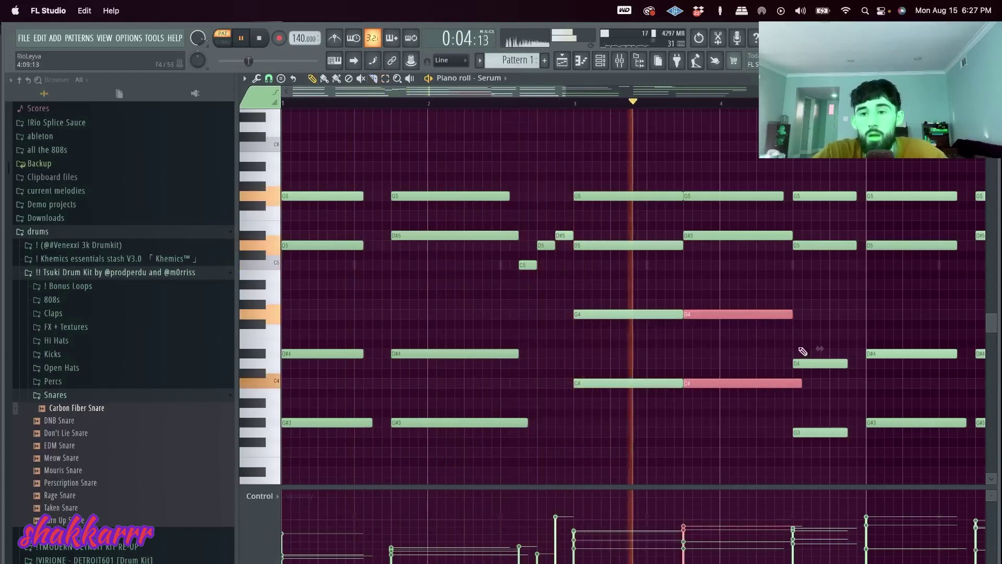
{"action": "left_click_drag", "start_coordinate": [783, 196], "coordinate": [794, 197]}
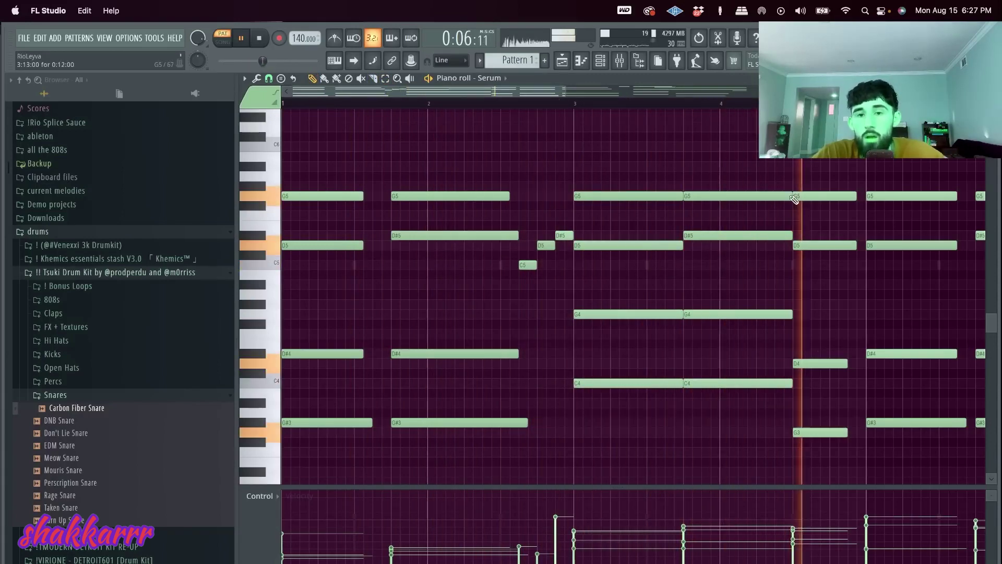
- Slice the first two chords vertically and delete their tails, leaving the first chord half a bar long
{"action": "key", "text": "c"}
{"action": "left_click_drag", "start_coordinate": [353, 447], "coordinate": [360, 148]}
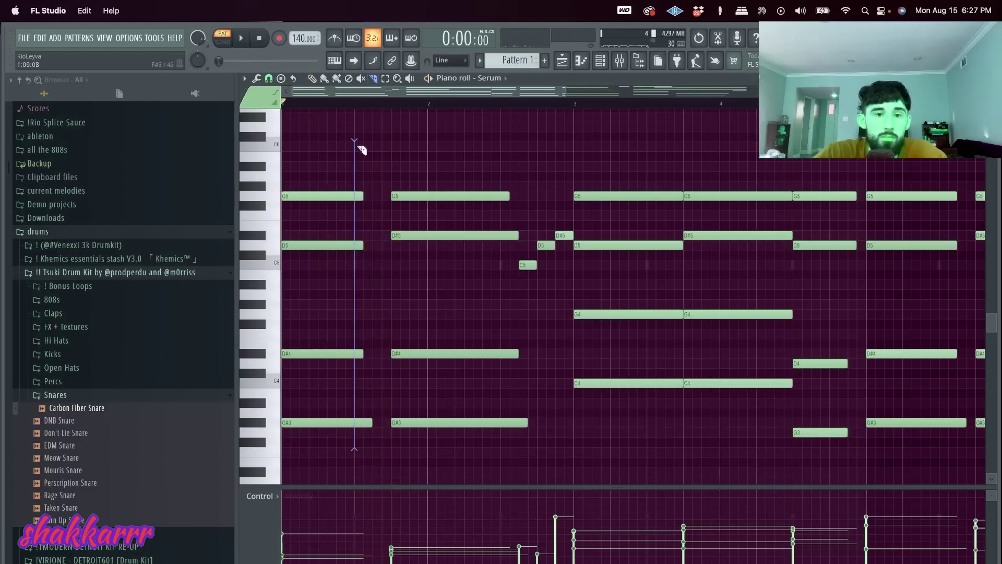
{"action": "key", "text": "Delete"}
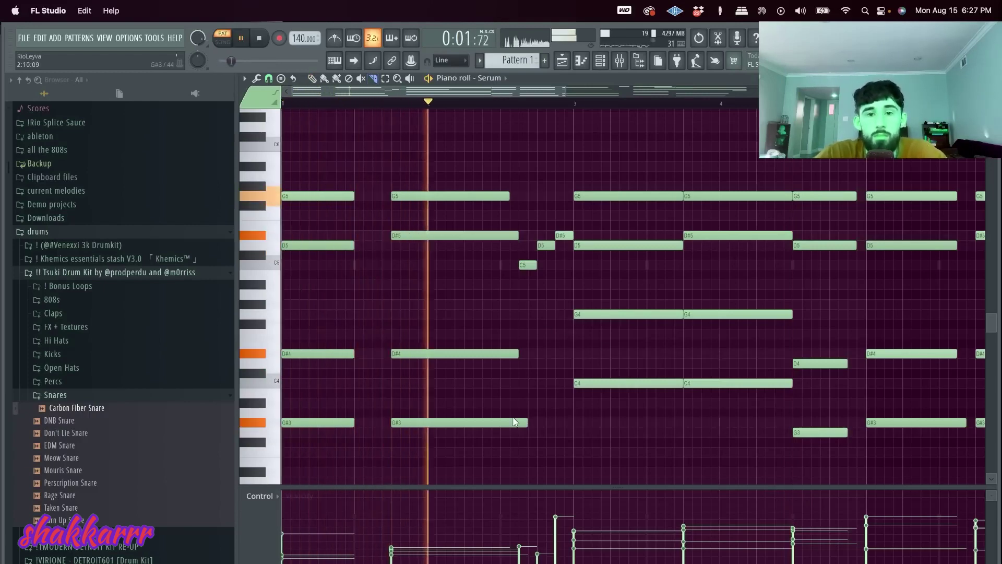
{"action": "mouse_move", "coordinate": [514, 449]}
{"action": "left_mouse_down"}
{"action": "mouse_move", "coordinate": [507, 166]}
{"action": "mouse_move", "coordinate": [511, 451]}
{"action": "left_mouse_up"}
- Slice both chords starting in bar 3 to half a bar each and delete their tails
{"action": "left_click_drag", "start_coordinate": [654, 400], "coordinate": [657, 174]}
{"action": "mouse_move", "coordinate": [657, 172]}
{"action": "left_mouse_down"}
{"action": "mouse_move", "coordinate": [682, 439]}
{"action": "mouse_move", "coordinate": [664, 177]}
{"action": "left_mouse_up"}
{"action": "left_click", "coordinate": [671, 453]}
{"action": "key", "text": "Delete"}
{"action": "key", "text": "super+z"}
{"action": "key", "text": "Delete"}
- Lengthen the chord in the middle of bar 4 so all its notes end at bar 5, slicing off the overhang
{"action": "left_click_drag", "start_coordinate": [753, 416], "coordinate": [802, 424]}
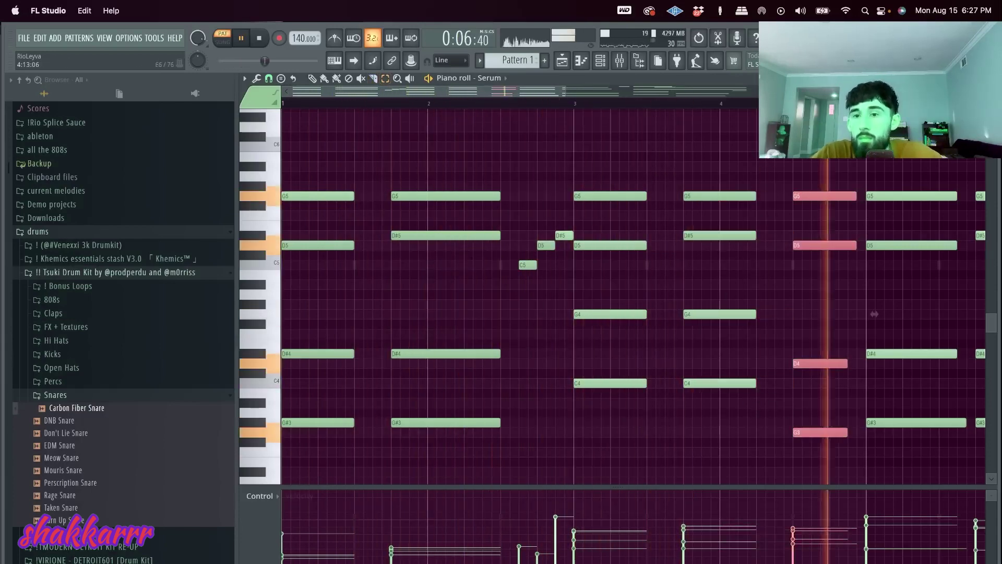
{"action": "key", "text": "Delete"}
{"action": "left_click", "coordinate": [615, 104]}
{"action": "left_click_drag", "start_coordinate": [801, 476], "coordinate": [875, 192]}
{"action": "key", "text": "c"}
{"action": "key", "text": "space"}
{"action": "key", "text": "space"}
{"action": "left_click_drag", "start_coordinate": [867, 273], "coordinate": [868, 188]}
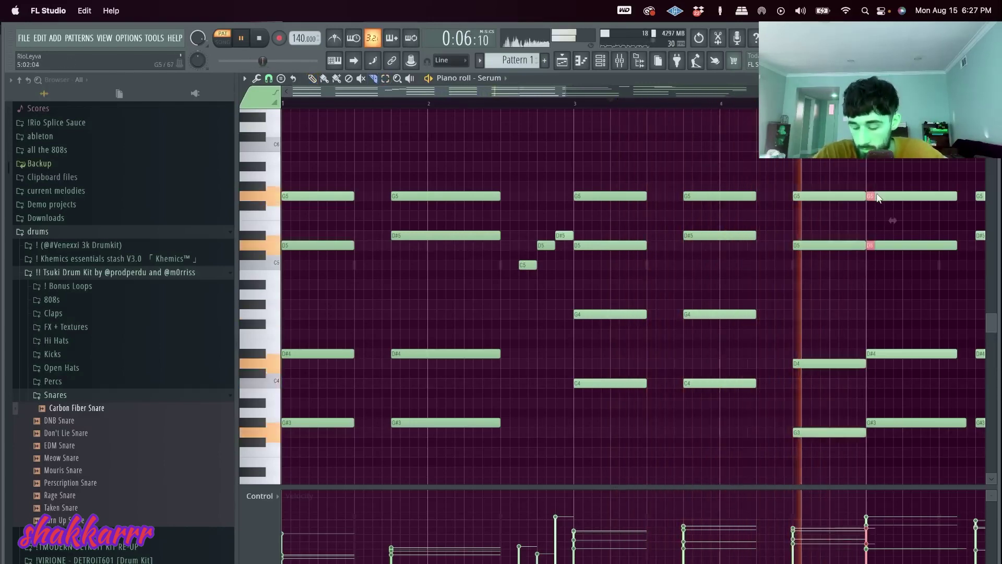
- Slice the chord at the start of bar 5 to half a bar and delete the tail
{"action": "scroll", "coordinate": [871, 198], "scroll_direction": "down", "scroll_amount": 2}
{"action": "scroll", "coordinate": [859, 193], "scroll_direction": "down", "scroll_amount": 1}
{"action": "scroll", "coordinate": [854, 313], "scroll_direction": "down", "scroll_amount": 1}
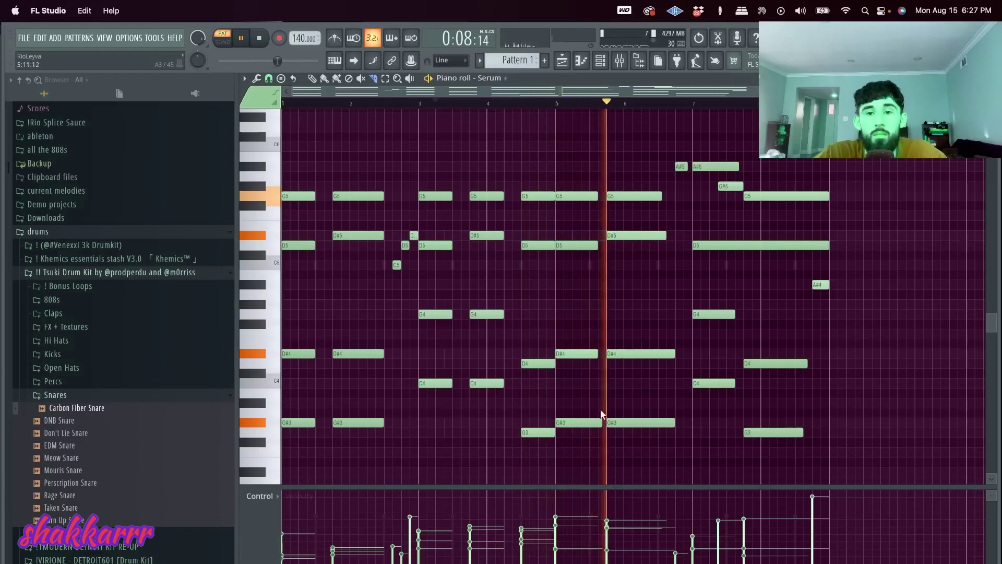
{"action": "left_click_drag", "start_coordinate": [594, 184], "coordinate": [601, 457]}
{"action": "key", "text": "Delete"}
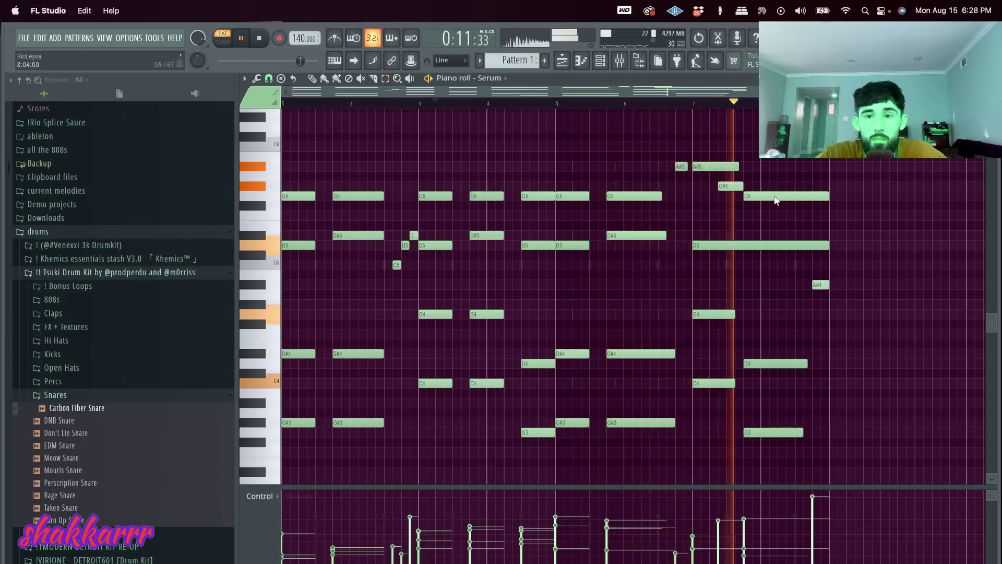
- Shorten the A#5 pickup before bar 7 and trim the A#5 at bar 7 to end where the G#5 starts
{"action": "key", "text": "space"}
{"action": "key", "text": "space"}
{"action": "left_click", "coordinate": [652, 105]}
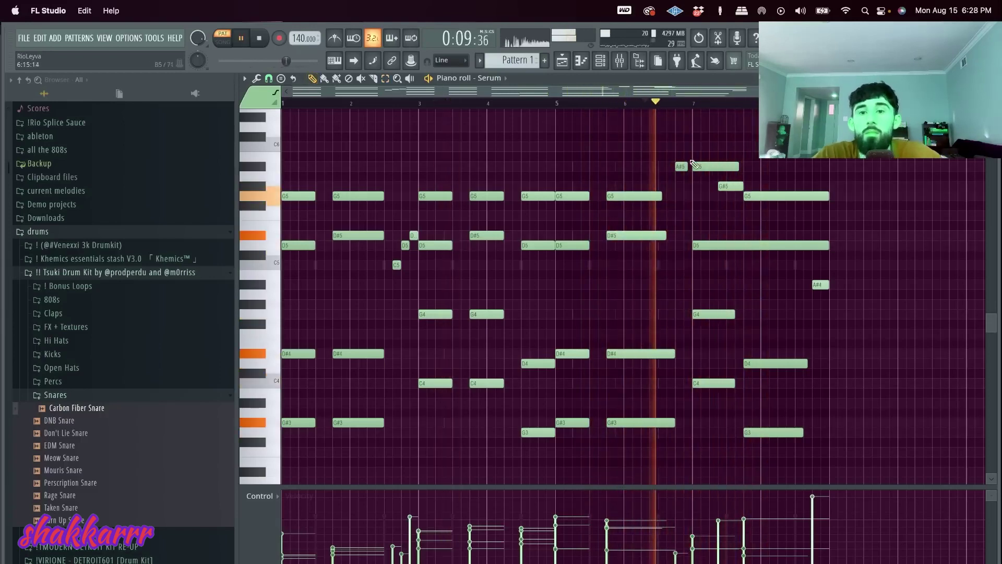
{"action": "scroll", "coordinate": [674, 194], "scroll_direction": "up", "scroll_amount": 3}
{"action": "left_click_drag", "start_coordinate": [697, 165], "coordinate": [689, 166]}
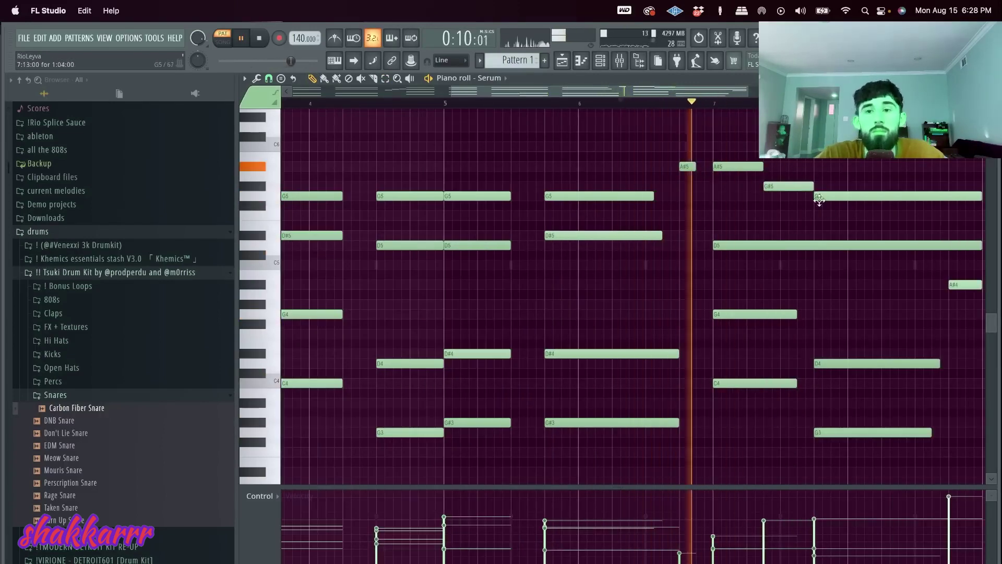
- Lengthen the G4 and C4 notes at bar 7 together until they meet the last chord
{"action": "scroll", "coordinate": [841, 245], "scroll_direction": "down", "scroll_amount": 2}
{"action": "left_click_drag", "start_coordinate": [745, 397], "coordinate": [749, 309]}
{"action": "scroll", "coordinate": [749, 418], "scroll_direction": "up", "scroll_amount": 3}
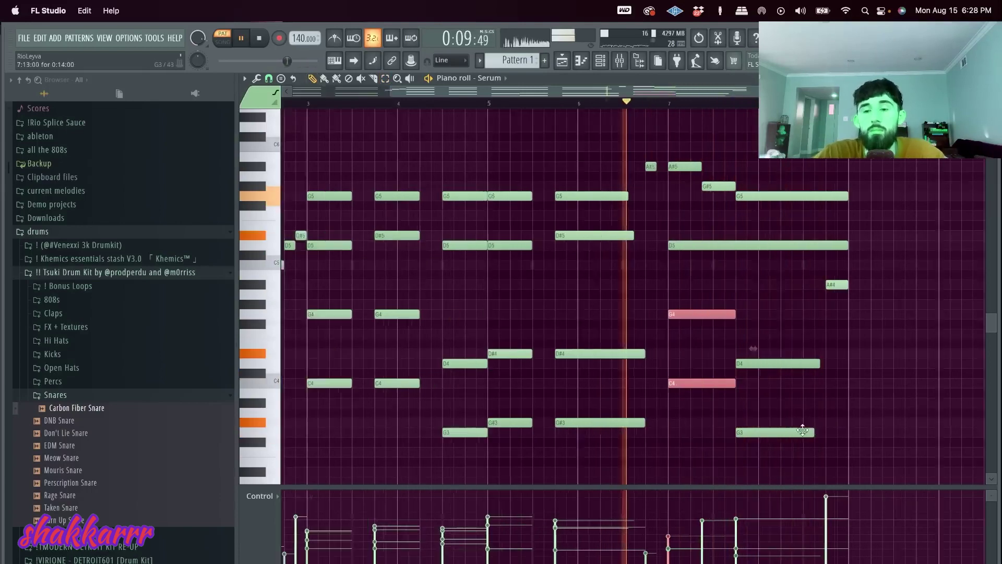
- Slice the last chord's G5, D5, D4 and G3 notes at one common point and delete their tails
{"action": "left_click_drag", "start_coordinate": [805, 411], "coordinate": [806, 341]}
{"action": "key", "text": "Delete"}
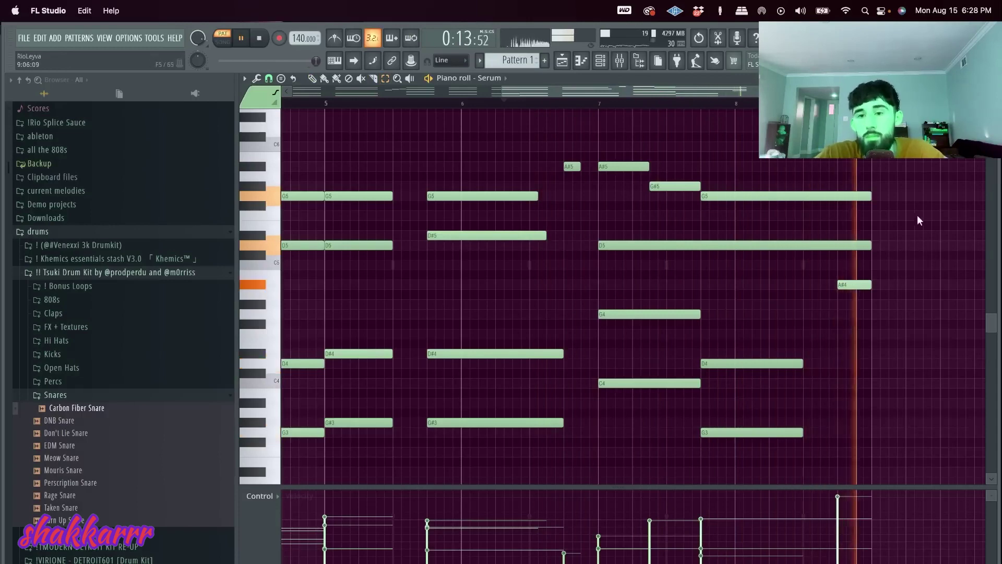
{"action": "left_click_drag", "start_coordinate": [838, 259], "coordinate": [841, 159]}
{"action": "key", "text": "super+x"}
{"action": "left_click_drag", "start_coordinate": [812, 272], "coordinate": [813, 182]}
{"action": "key", "text": "super+x"}
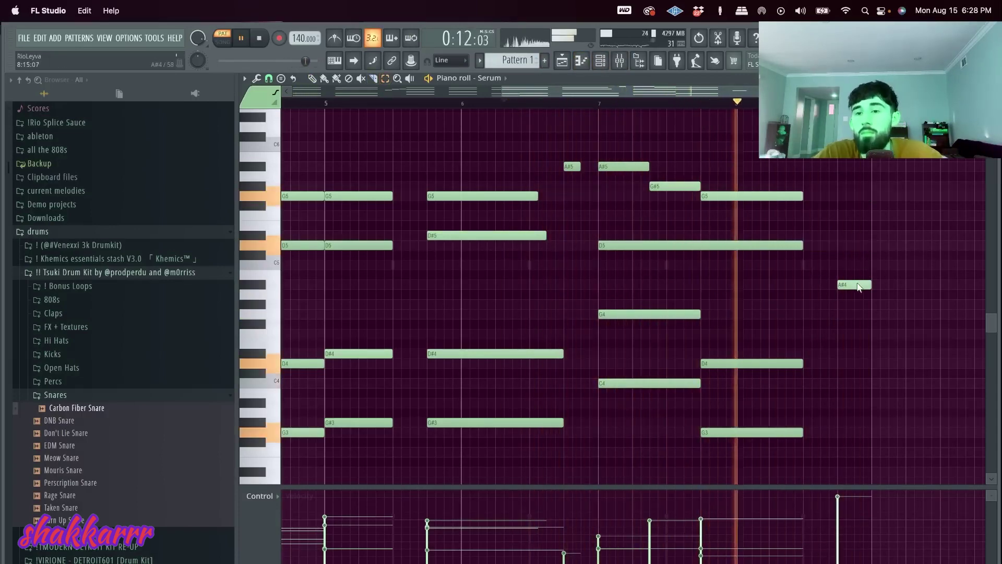
- Try a C5 note between the last chord and the final A#4, listen to it, and delete it
{"action": "key", "text": "p"}
{"action": "left_click", "coordinate": [806, 266]}
{"action": "scroll", "coordinate": [827, 246], "scroll_direction": "down", "scroll_amount": 5}
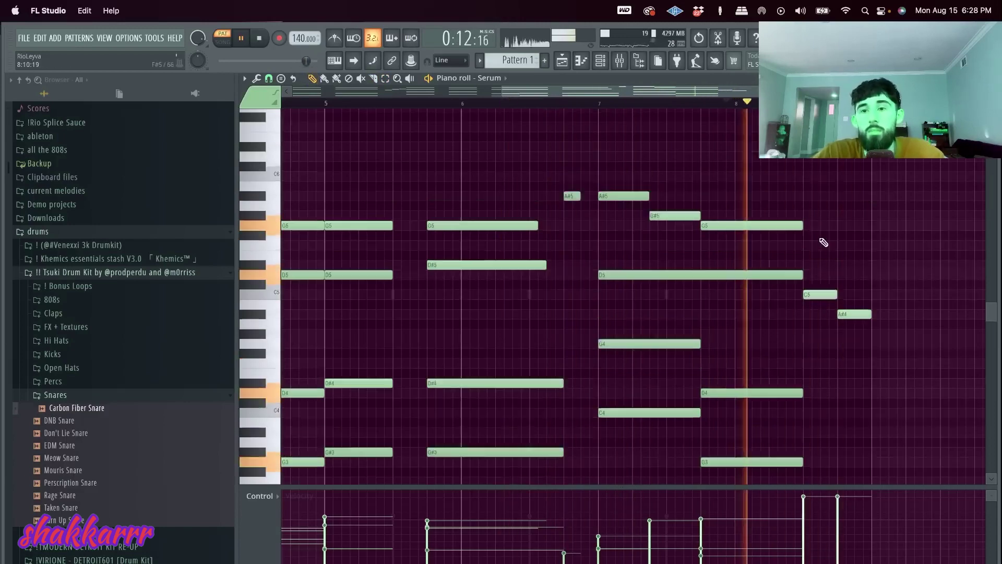
{"action": "scroll", "coordinate": [829, 246], "scroll_direction": "up", "scroll_amount": 6}
{"action": "key", "text": "space"}
{"action": "key", "text": "space"}
{"action": "right_click", "coordinate": [814, 294]}
- Add a D#5 note between the end of the last chord and the final A#4
{"action": "key", "text": "space"}
{"action": "left_click", "coordinate": [801, 255]}
{"action": "key", "text": "space"}
{"action": "left_click_drag", "start_coordinate": [816, 255], "coordinate": [821, 264]}
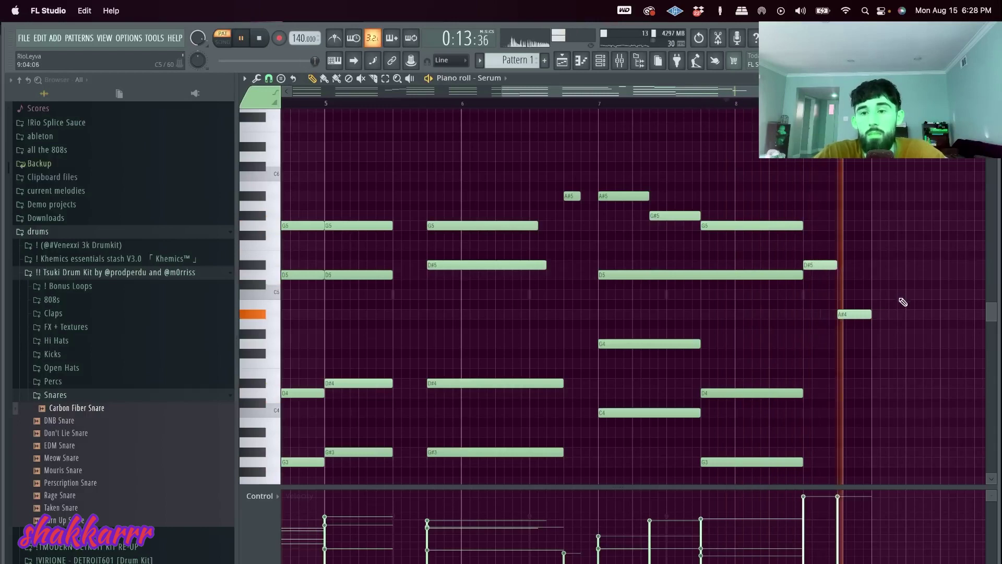
- Halve the length of the final A#4 and add an equally short G4 right after it
{"action": "left_click_drag", "start_coordinate": [866, 316], "coordinate": [848, 314]}
{"action": "left_click", "coordinate": [857, 343]}
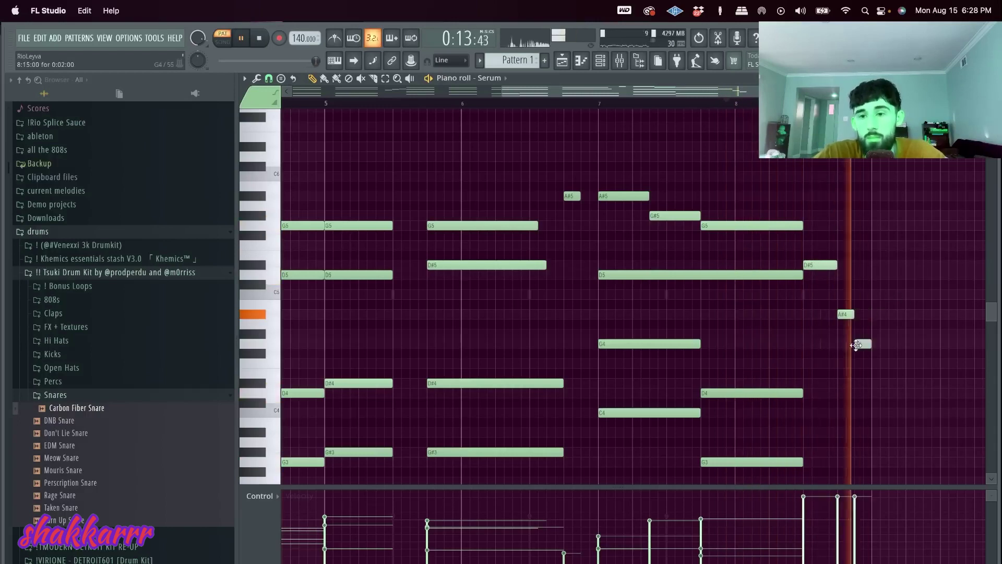
- Stop playback and add a second Serum instrument to the channel rack
{"action": "left_click", "coordinate": [601, 62]}
{"action": "left_click", "coordinate": [620, 61]}
{"action": "key", "text": "space"}
{"action": "left_click", "coordinate": [601, 62]}
{"action": "left_click", "coordinate": [354, 167]}
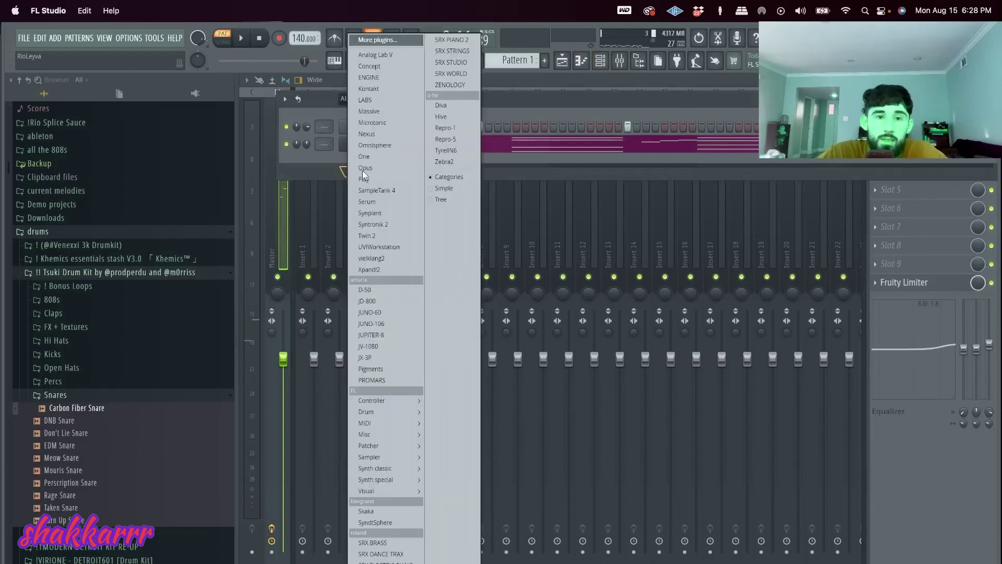
{"action": "left_click", "coordinate": [371, 201]}
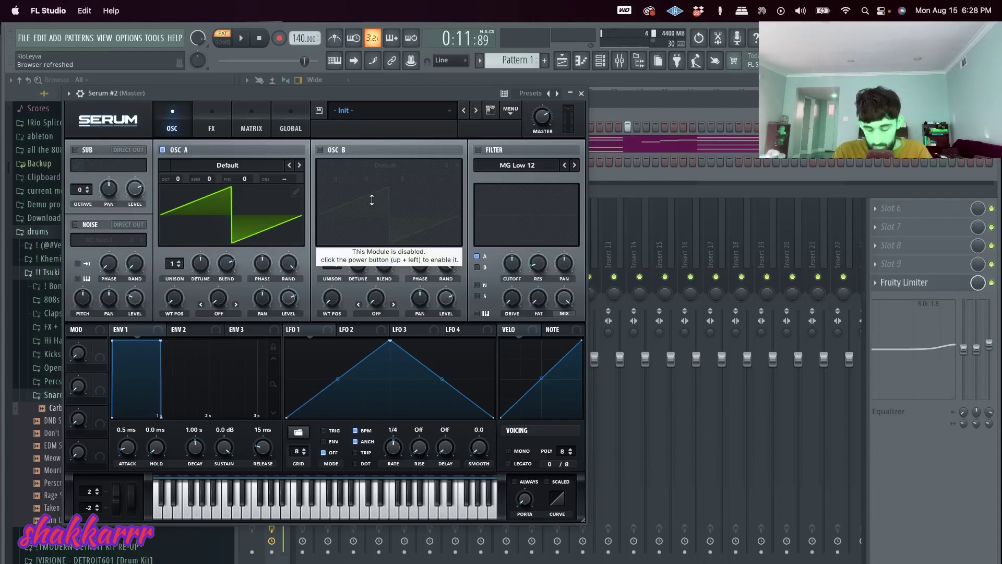
- Load the user preset "lead - aggression" from the ACEX8 + MALIKAIX8 XECUTED SERUM BANK into the new Serum
{"action": "left_click", "coordinate": [376, 110]}
{"action": "mouse_move", "coordinate": [396, 239]}
{"action": "mouse_move", "coordinate": [621, 253]}
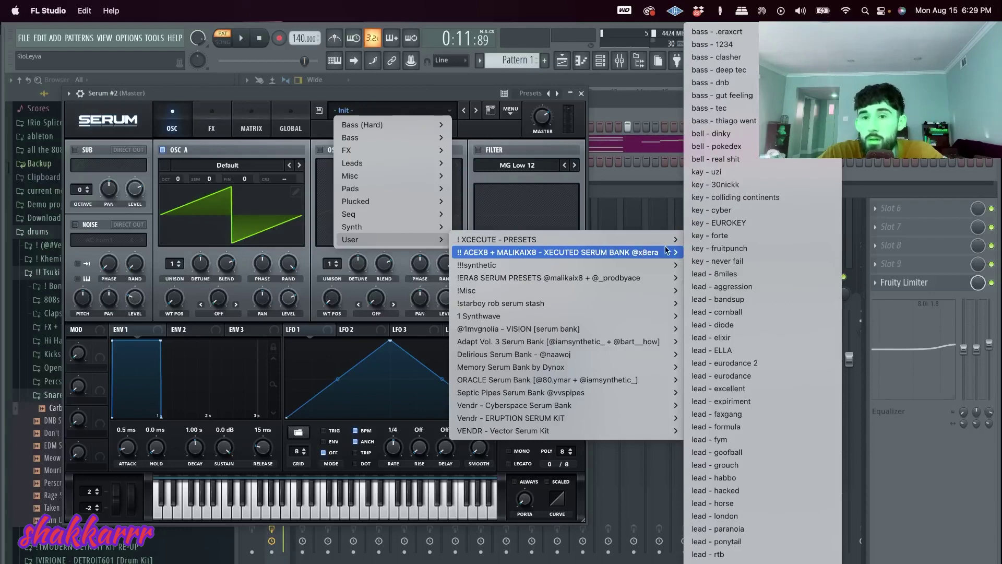
{"action": "left_click", "coordinate": [734, 287]}
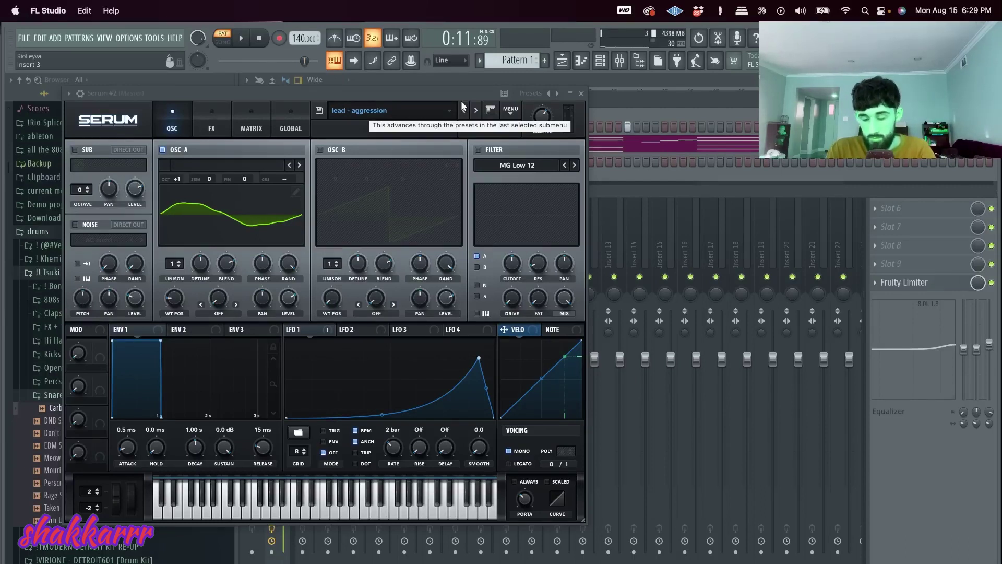
- Open the Serum #2 channel's piano roll, preview the pattern and close the instrument window
{"action": "left_click_drag", "start_coordinate": [309, 98], "coordinate": [673, 110]}
{"action": "left_click_drag", "start_coordinate": [306, 162], "coordinate": [306, 165]}
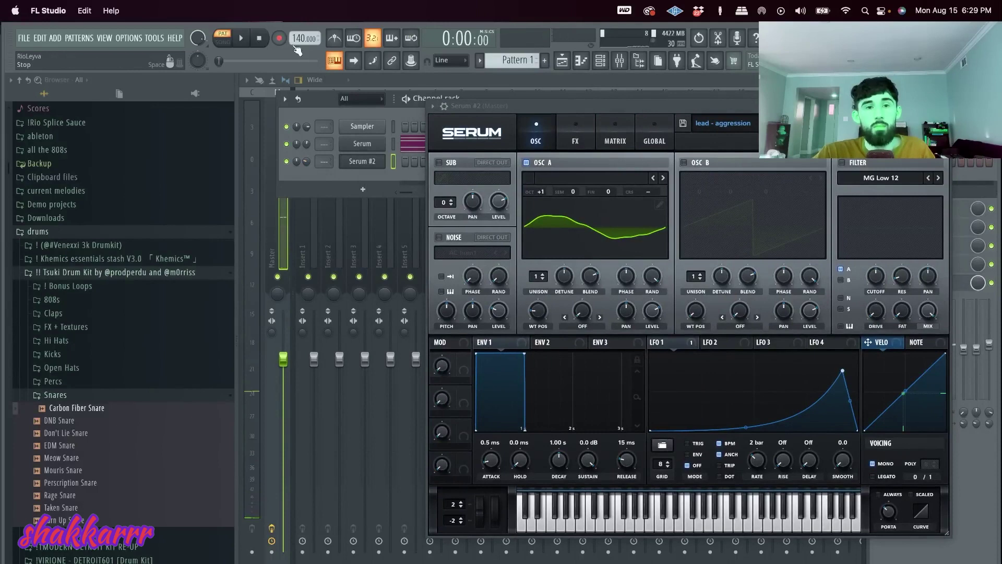
{"action": "right_click", "coordinate": [365, 164]}
{"action": "left_click", "coordinate": [412, 162]}
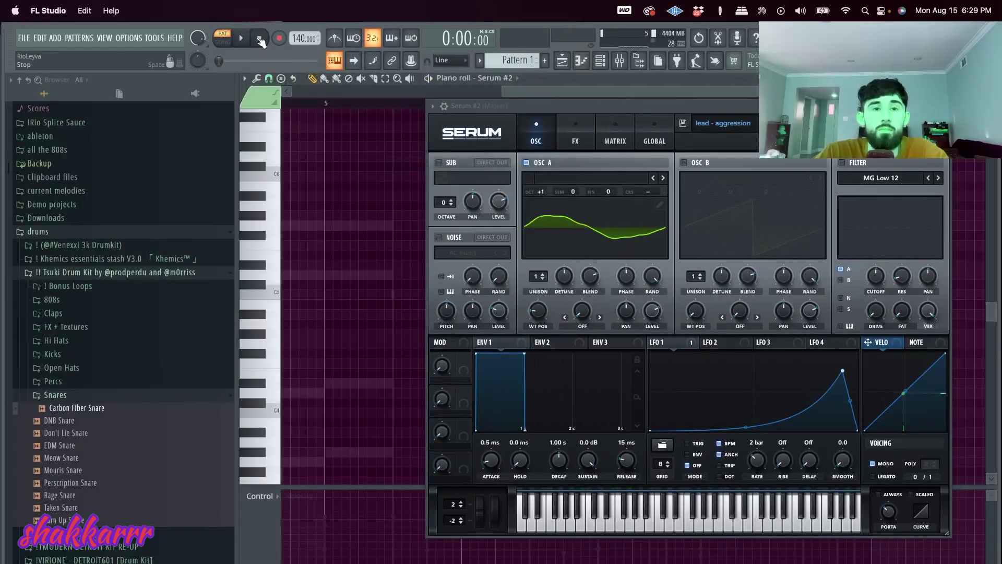
{"action": "key", "text": "space"}
{"action": "key", "text": "space"}
{"action": "key", "text": "space"}
{"action": "left_click", "coordinate": [942, 106]}
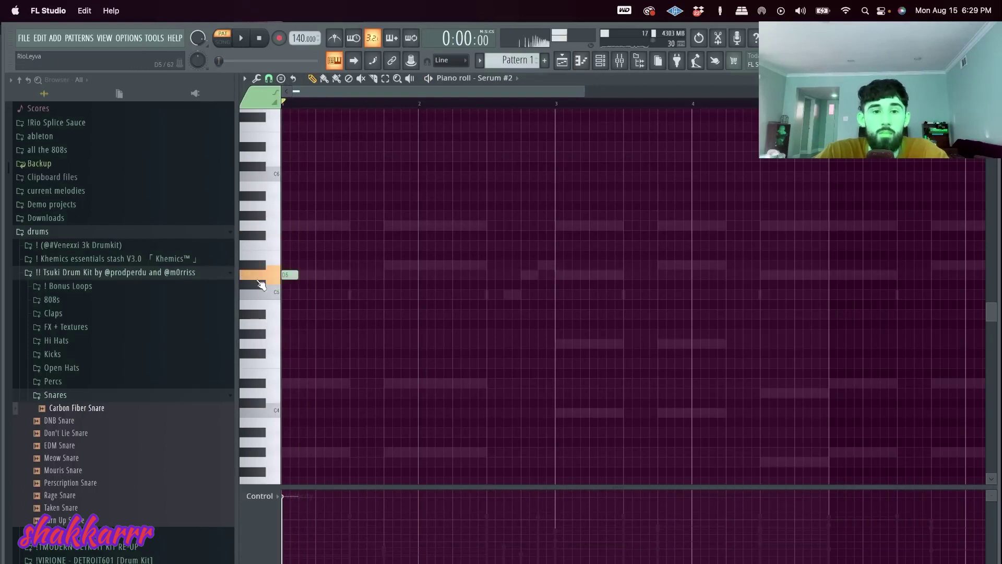
- Draw a quarter-bar D4 at the start of bar 1 and an equally long G3 right after it
{"action": "left_click_drag", "start_coordinate": [292, 393], "coordinate": [315, 396]}
{"action": "left_click", "coordinate": [317, 451]}
{"action": "key", "text": "space"}
{"action": "key", "text": "space"}
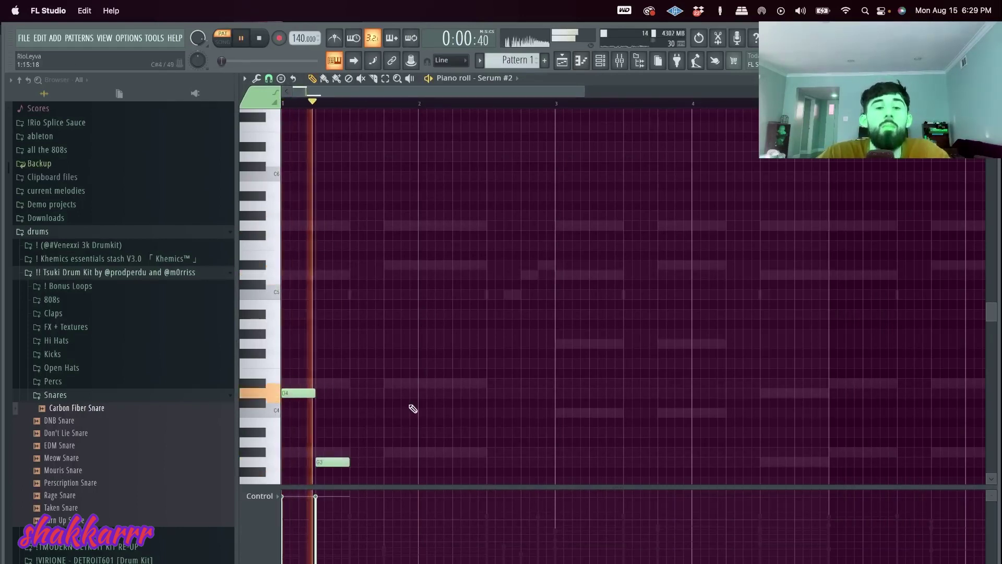
- Duplicate the D4 and G3 pair twice and raise the third pair a semitone to D#4 and G#3
{"action": "key", "text": "ctrl+b"}
{"action": "key", "text": "ctrl+b"}
{"action": "key", "text": "super+d"}
{"action": "left_click_drag", "start_coordinate": [421, 393], "coordinate": [419, 383]}
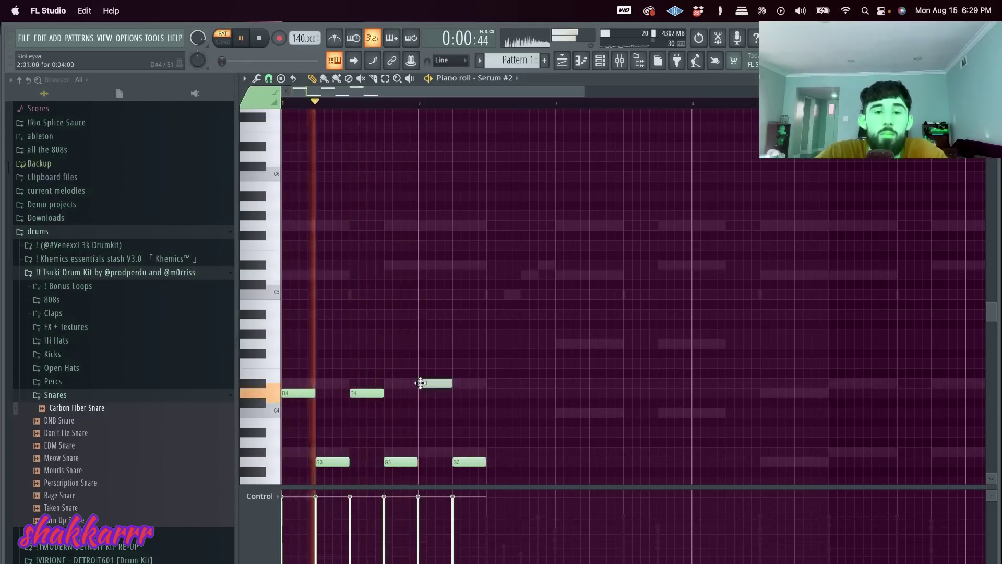
{"action": "left_click_drag", "start_coordinate": [466, 461], "coordinate": [466, 452]}
{"action": "left_click", "coordinate": [455, 354]}
{"action": "right_click", "coordinate": [455, 353]}
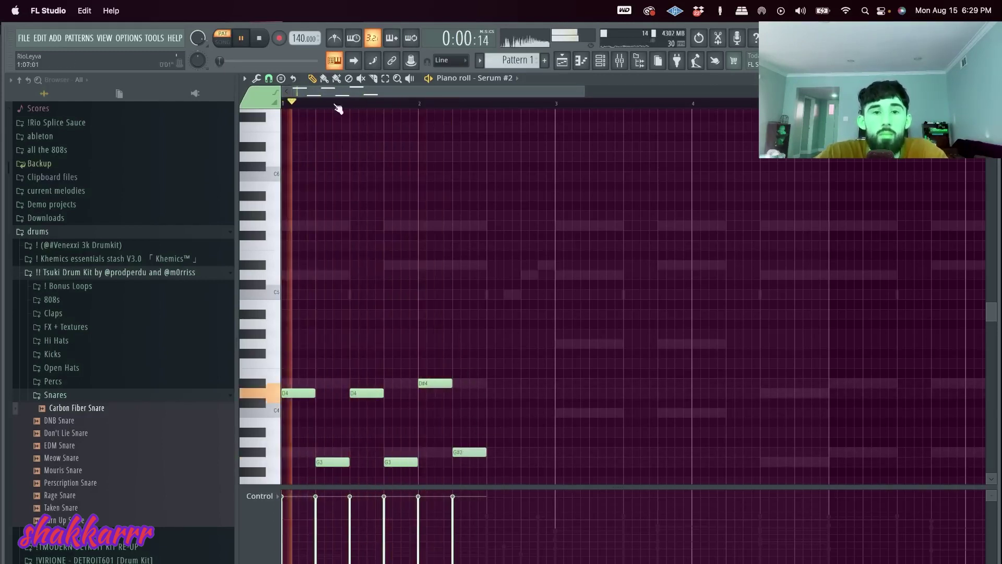
- Add a short G5 at the end of bar 1 and lower the G#3 in bar 2 to G3
{"action": "left_click", "coordinate": [337, 61]}
{"action": "left_click", "coordinate": [417, 228]}
{"action": "left_click_drag", "start_coordinate": [433, 225], "coordinate": [417, 225]}
{"action": "left_click_drag", "start_coordinate": [465, 457], "coordinate": [451, 202]}
- Duplicate the G5, D#4 and G3 group so the copied G5 ends mid-bar 2, and lower the copied D#4 to D4
{"action": "left_click_drag", "start_coordinate": [424, 260], "coordinate": [383, 180]}
{"action": "key", "text": "super+b"}
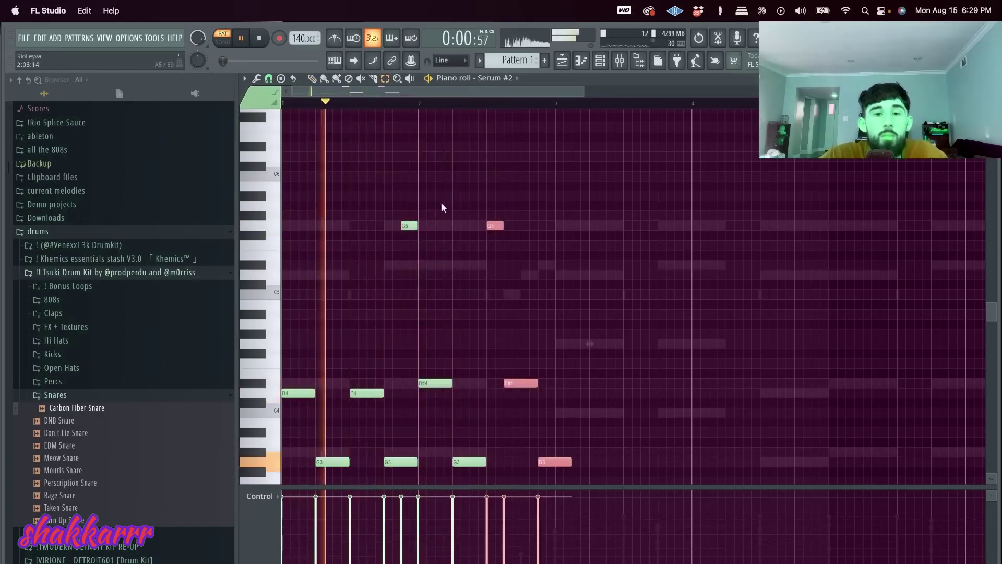
{"action": "left_click_drag", "start_coordinate": [492, 228], "coordinate": [475, 229]}
{"action": "left_click", "coordinate": [510, 349]}
{"action": "mouse_move", "coordinate": [503, 384]}
{"action": "left_mouse_down"}
{"action": "mouse_move", "coordinate": [488, 392]}
{"action": "mouse_move", "coordinate": [496, 395]}
{"action": "left_mouse_up"}
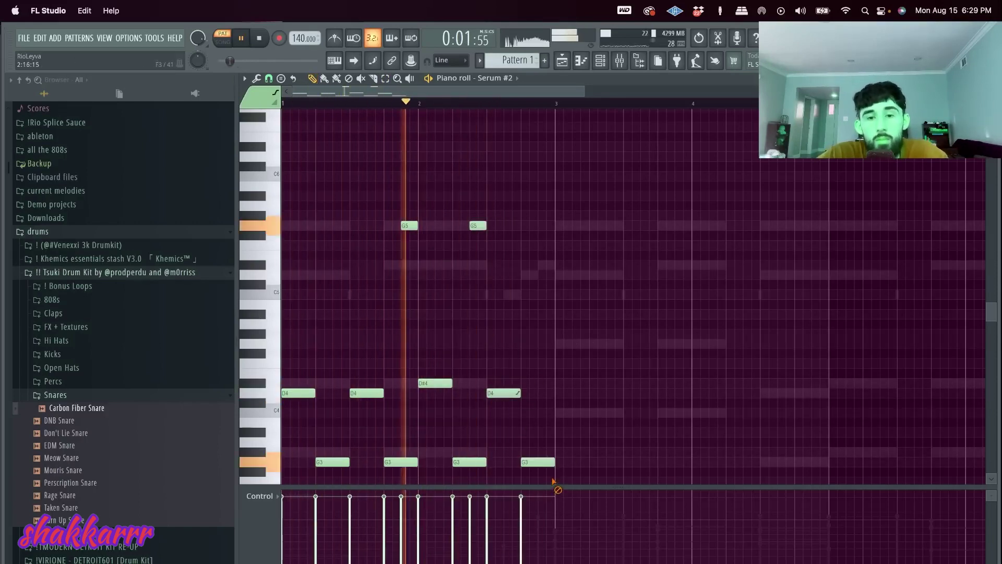
- Replace the last G3 in bar 2 with a descending, overlapping C4, A#3 and G#3 run following the D4
{"action": "right_click", "coordinate": [541, 462]}
{"action": "left_click", "coordinate": [507, 413]}
{"action": "left_click", "coordinate": [528, 432]}
{"action": "left_click", "coordinate": [543, 452]}
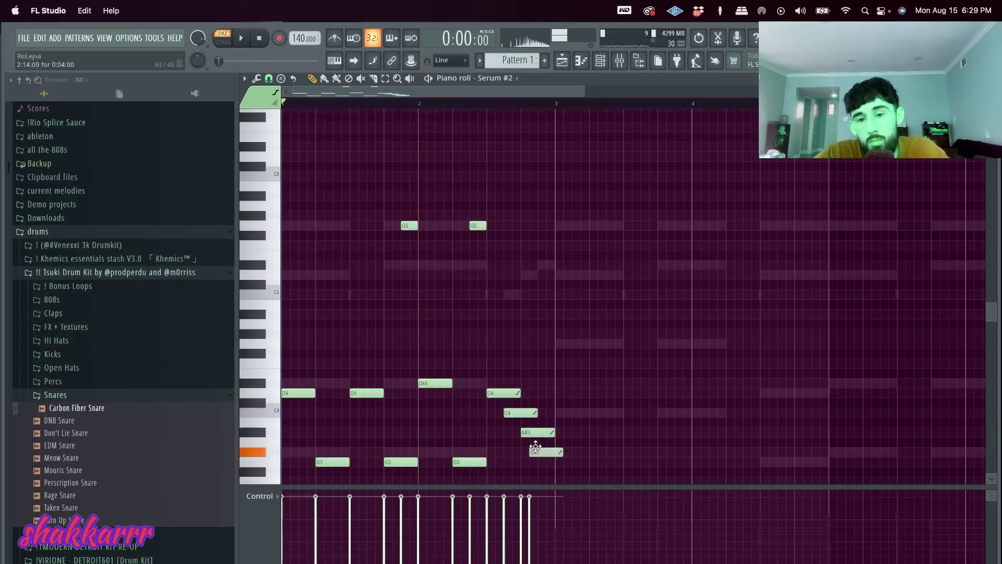
- Try the descending run at the end of bar 2 one octave higher, and return it to its original octave
{"action": "left_click_drag", "start_coordinate": [553, 461], "coordinate": [515, 340]}
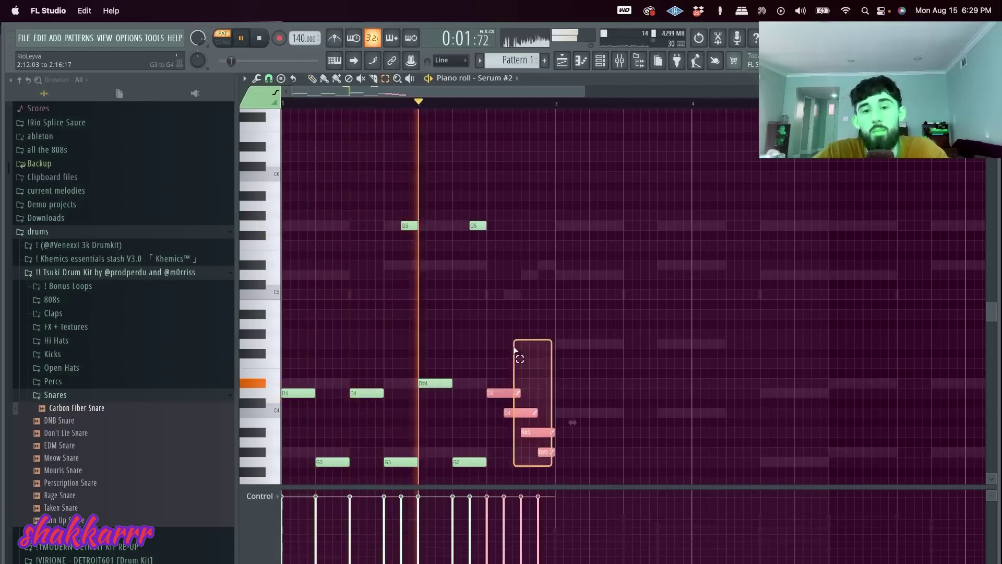
{"action": "key", "text": "ctrl+Up"}
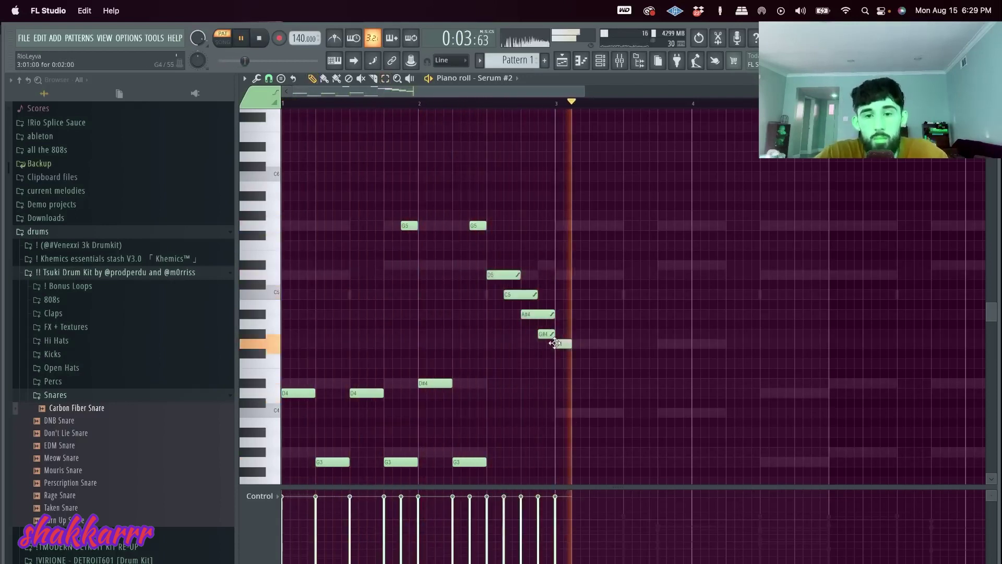
{"action": "key", "text": "ctrl+Down"}
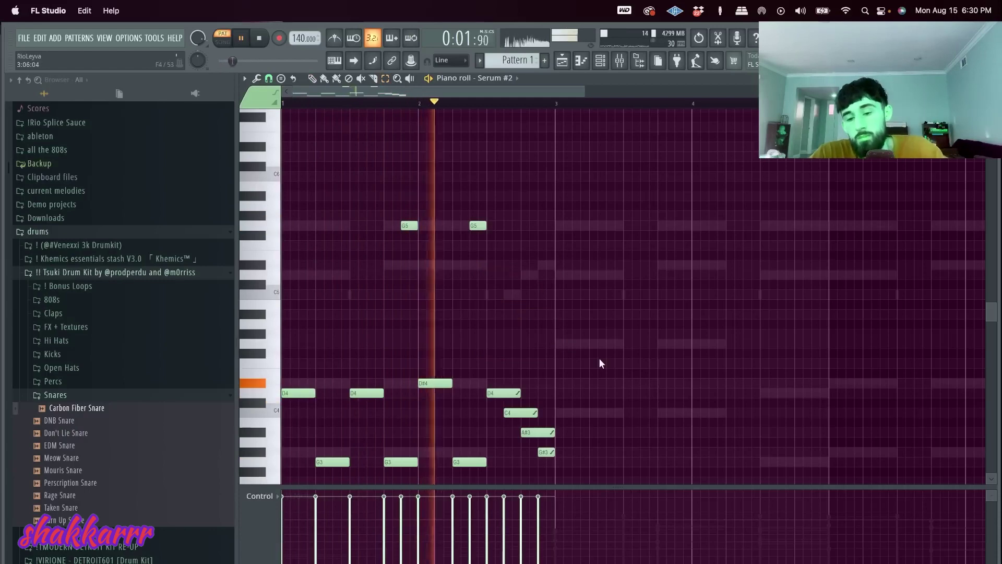
- Duplicate the whole two-bar lead phrase into bars 3 and 4 and play it from bar 3
{"action": "key", "text": "ctrl+a"}
{"action": "key", "text": "ctrl+b"}
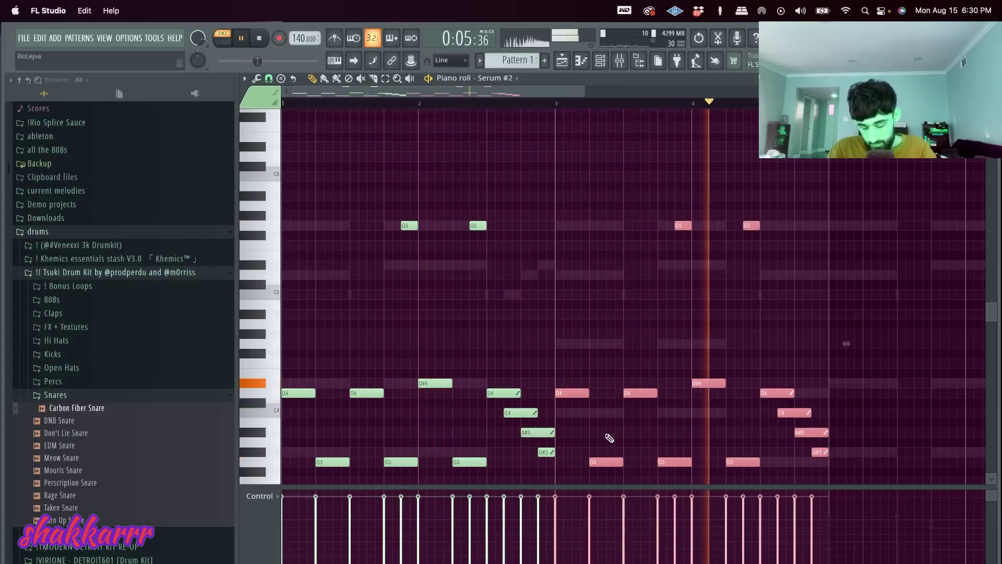
{"action": "key", "text": "space"}
{"action": "left_click", "coordinate": [560, 107]}
{"action": "key", "text": "space"}
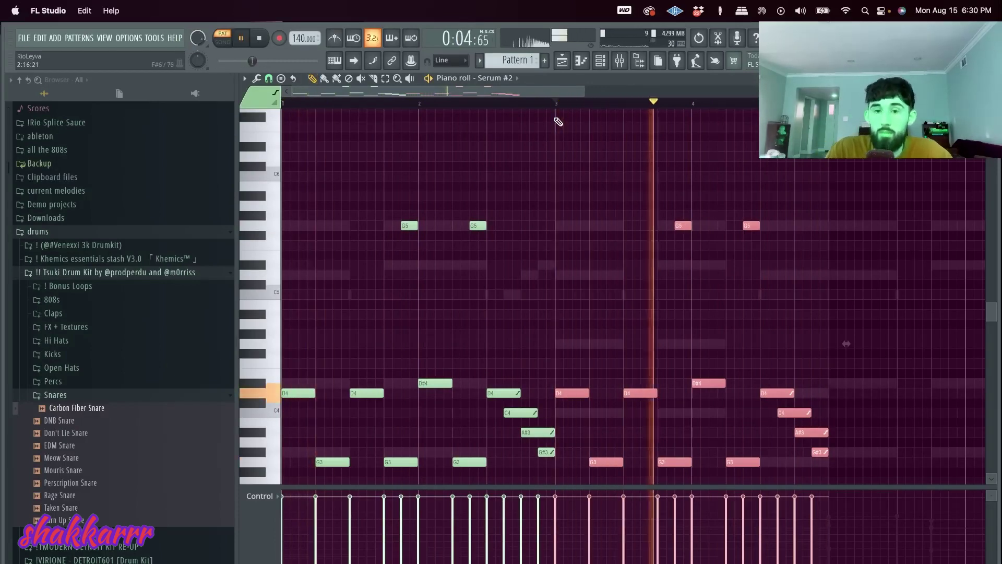
- Raise the low notes of bar 4, from the D#4 to the end of the descending run, by one octave
{"action": "key", "text": "space"}
{"action": "left_click", "coordinate": [672, 334]}
{"action": "right_click", "coordinate": [672, 334]}
{"action": "key", "text": "space"}
{"action": "key", "text": "space"}
{"action": "left_click_drag", "start_coordinate": [815, 471], "coordinate": [704, 344]}
{"action": "key", "text": "super+Up"}
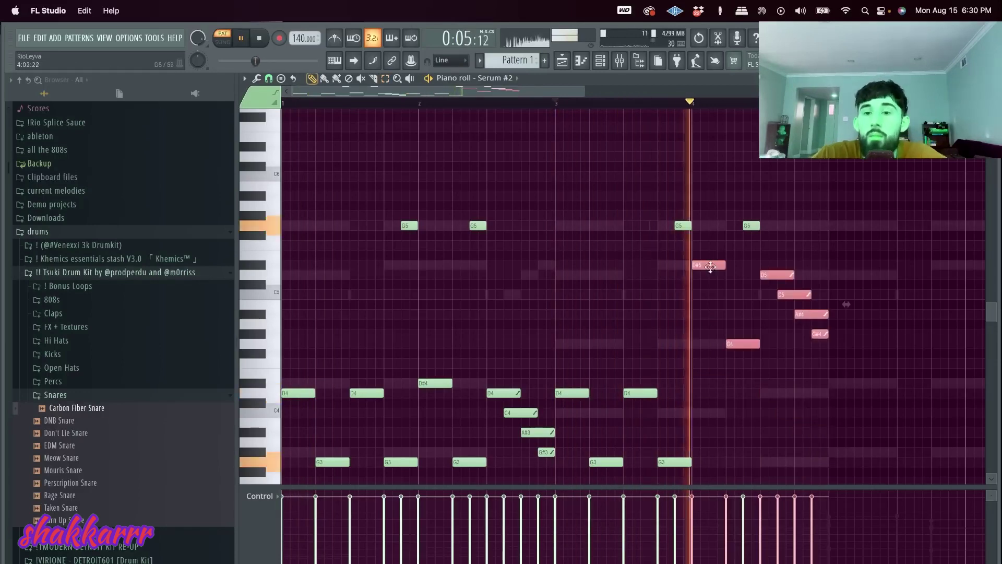
- Delete the second G5 and the C5, A#4 and G#4 run in bar 4, and extend the D5 to the bar's end
{"action": "right_click", "coordinate": [745, 226]}
{"action": "left_click_drag", "start_coordinate": [839, 369], "coordinate": [783, 308]}
{"action": "key", "text": "p"}
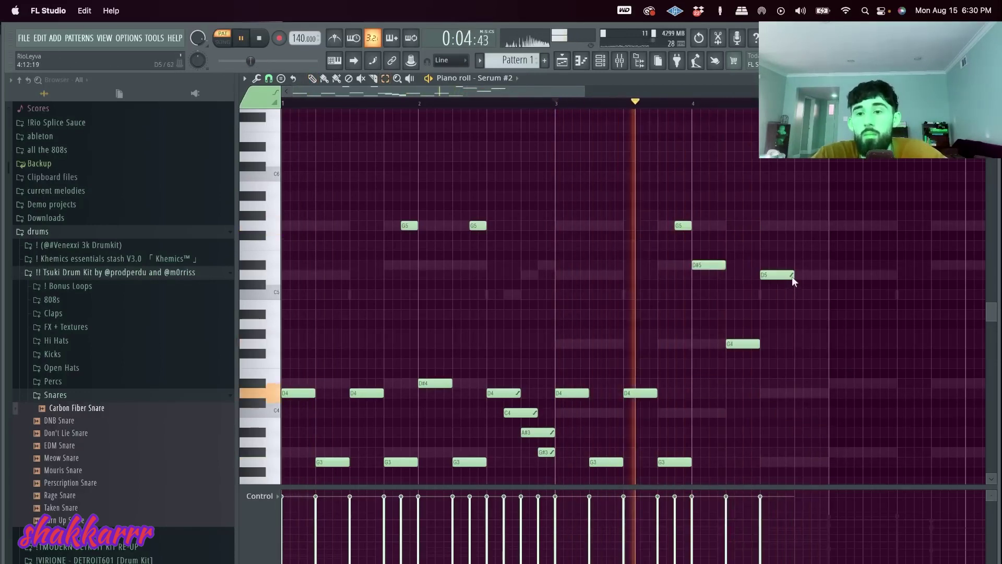
{"action": "left_click_drag", "start_coordinate": [794, 274], "coordinate": [828, 274]}
- Add overlapping F4, G4 and D#4 notes ending at bar 4's end, and duplicate the four-bar lead phrase
{"action": "left_click", "coordinate": [804, 285]}
{"action": "key", "text": "space"}
{"action": "right_click", "coordinate": [807, 286]}
{"action": "key", "text": "space"}
{"action": "key", "text": "space"}
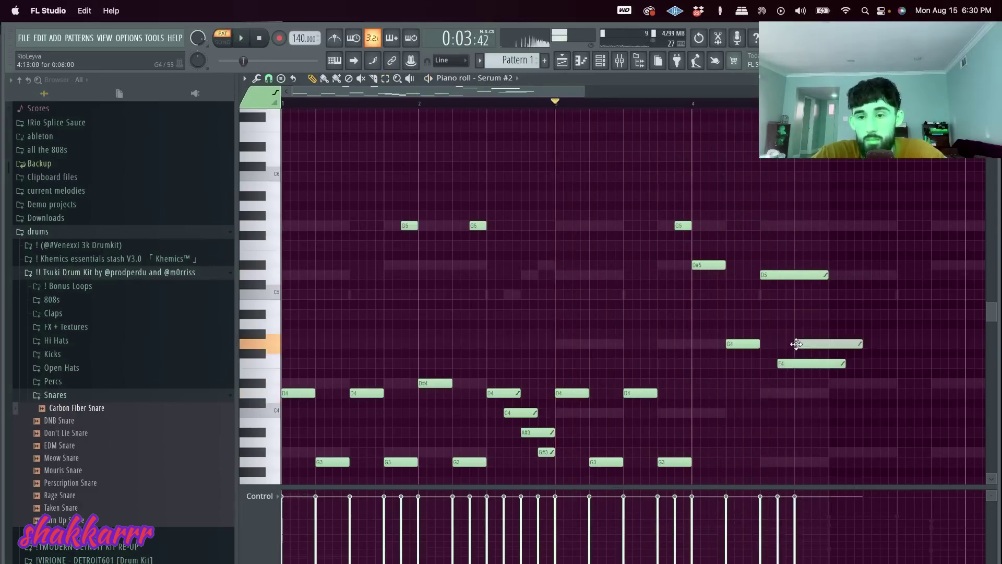
{"action": "key", "text": "space"}
{"action": "left_click_drag", "start_coordinate": [808, 388], "coordinate": [831, 318]}
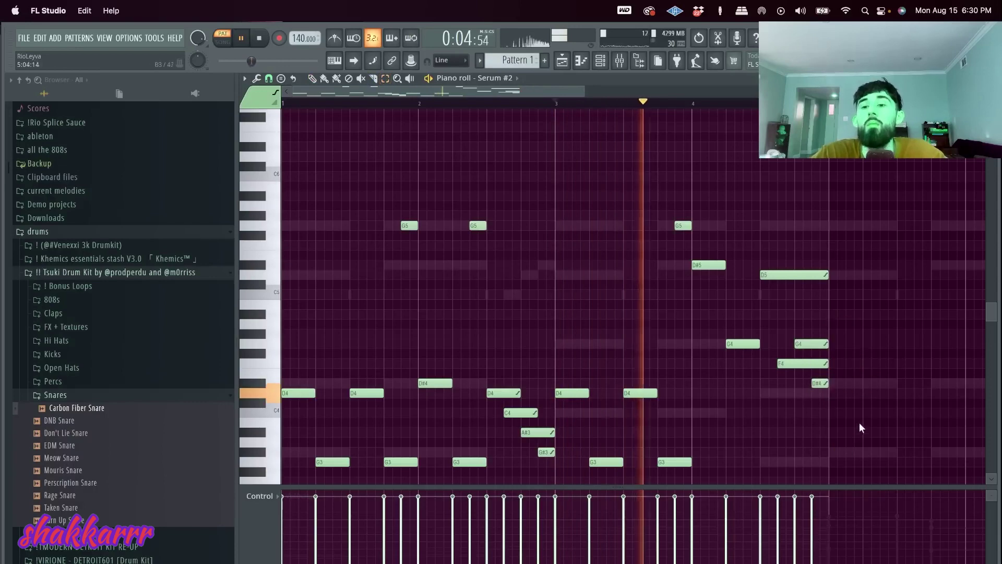
{"action": "key", "text": "super+b"}
- Add a third Serum instrument to the channel rack
{"action": "key", "text": "F6"}
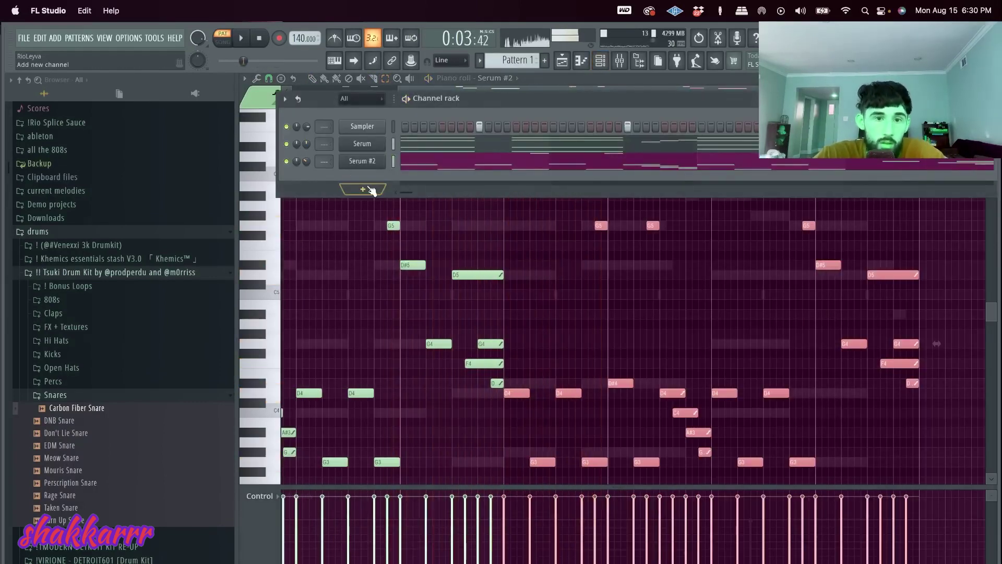
{"action": "left_click", "coordinate": [363, 189]}
{"action": "left_click", "coordinate": [375, 203]}
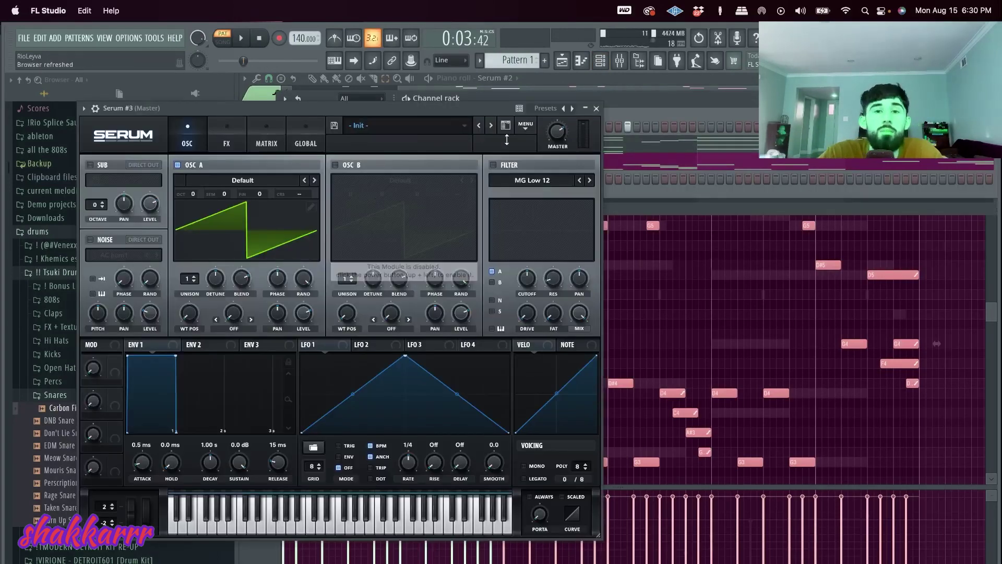
- Load the user preset "lead - diode" from the ACEX8 + MALIKAIX8 XECUTED SERUM BANK into Serum #3
{"action": "left_click", "coordinate": [490, 126]}
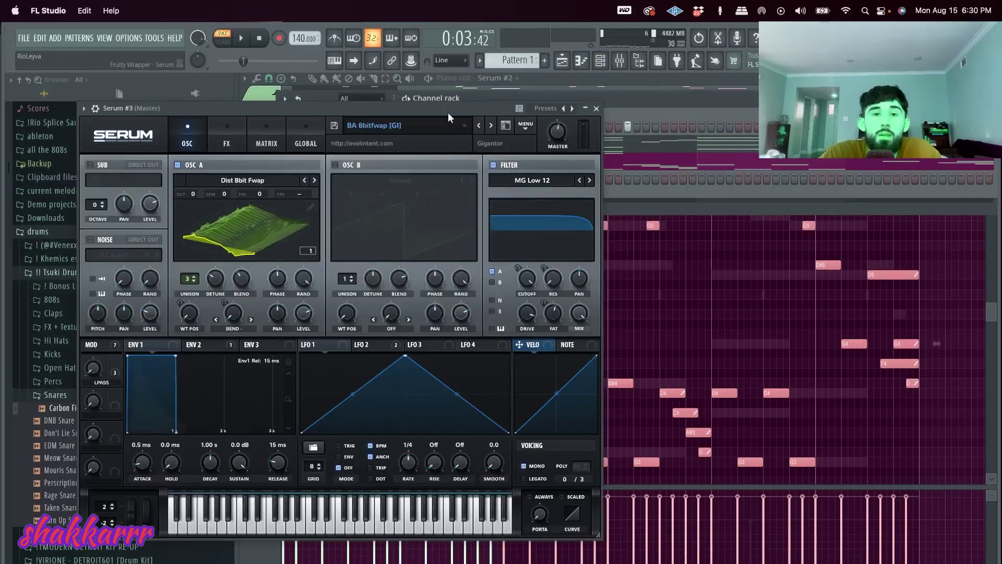
{"action": "left_click_drag", "start_coordinate": [447, 111], "coordinate": [493, 152]}
{"action": "left_click", "coordinate": [491, 167]}
{"action": "mouse_move", "coordinate": [480, 296]}
{"action": "mouse_move", "coordinate": [585, 318]}
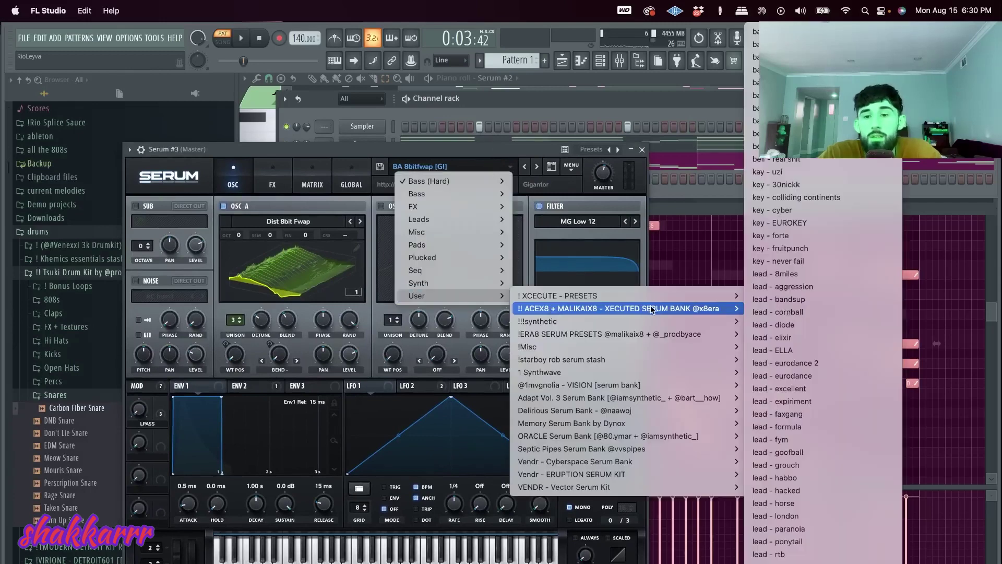
{"action": "left_click", "coordinate": [806, 326]}
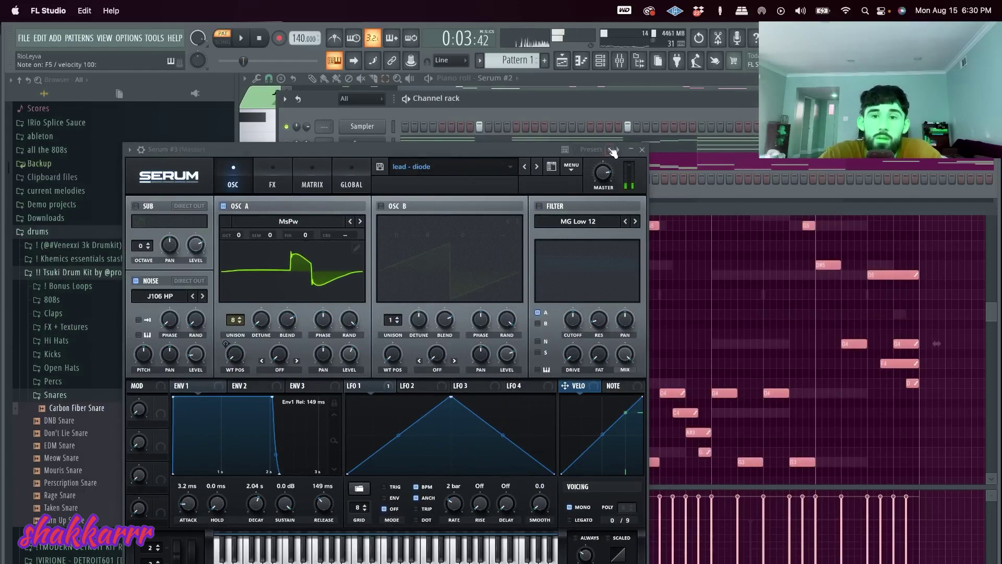
- Close the Serum #3 window, solo the first Serum channel and open its piano roll at the chord notes
{"action": "left_click", "coordinate": [642, 151]}
{"action": "right_click", "coordinate": [286, 144]}
{"action": "left_click", "coordinate": [312, 154]}
{"action": "left_click", "coordinate": [506, 139]}
{"action": "scroll", "coordinate": [455, 283], "scroll_direction": "down", "scroll_amount": 3}
{"action": "scroll", "coordinate": [334, 329], "scroll_direction": "down", "scroll_amount": 6}
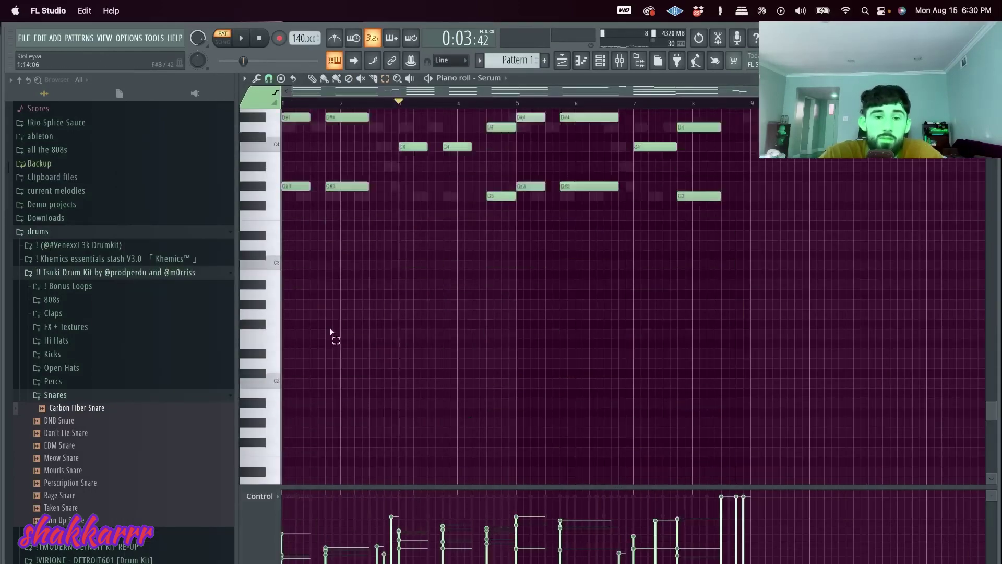
{"action": "scroll", "coordinate": [330, 333], "scroll_direction": "up", "scroll_amount": 4}
{"action": "scroll", "coordinate": [324, 308], "scroll_direction": "up", "scroll_amount": 5}
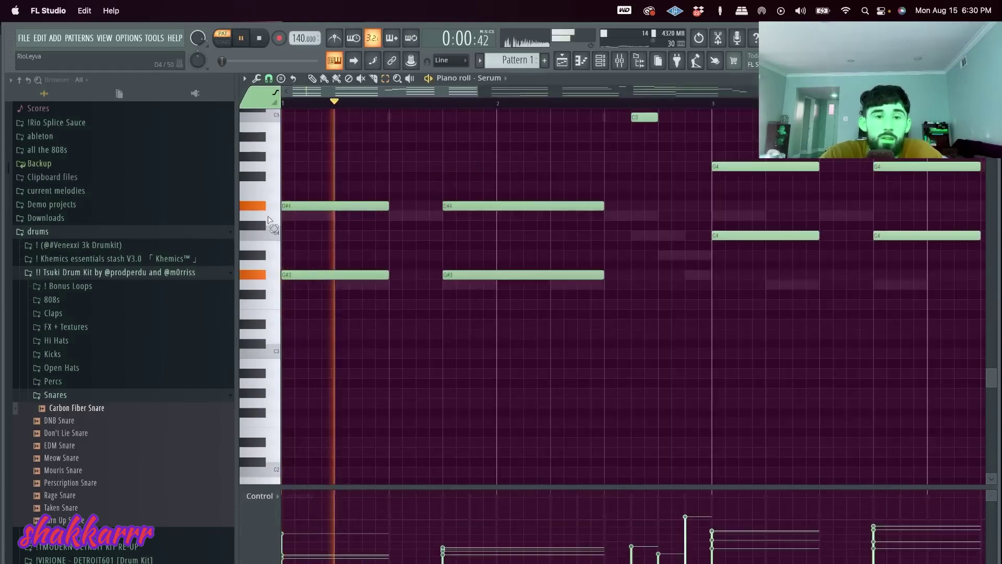
{"action": "scroll", "coordinate": [335, 334], "scroll_direction": "up", "scroll_amount": 6}
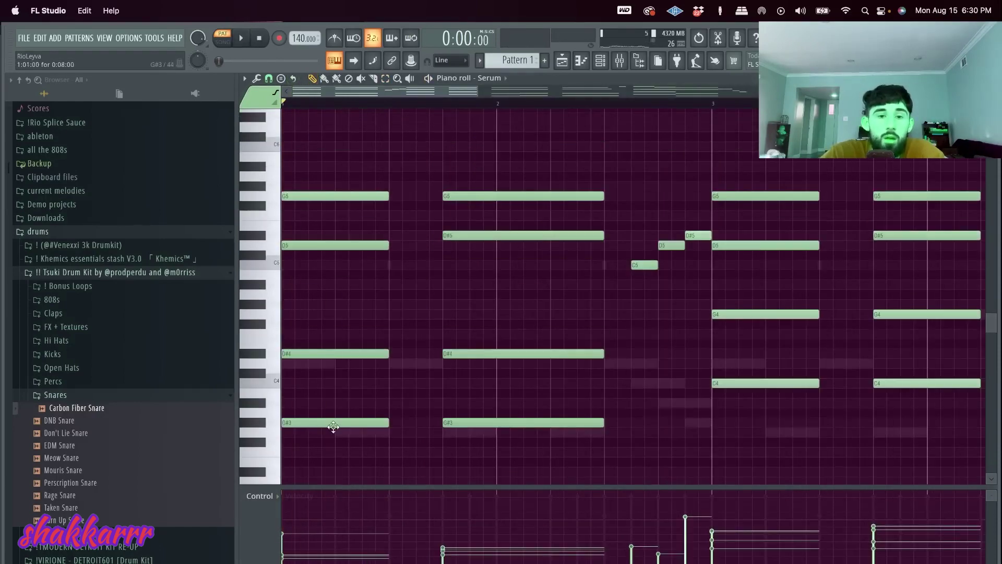
- Lower the first chord's G#3 to G3 and its D#4 to D4, and play back the chord melody
{"action": "left_click_drag", "start_coordinate": [319, 385], "coordinate": [375, 376]}
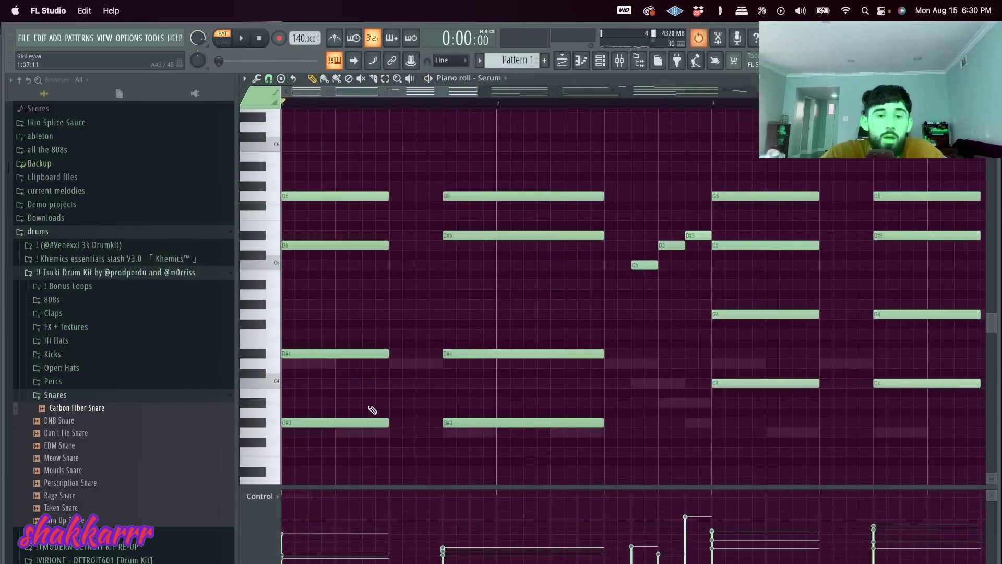
{"action": "left_click_drag", "start_coordinate": [368, 420], "coordinate": [349, 432]}
{"action": "key", "text": "space"}
{"action": "key", "text": "space"}
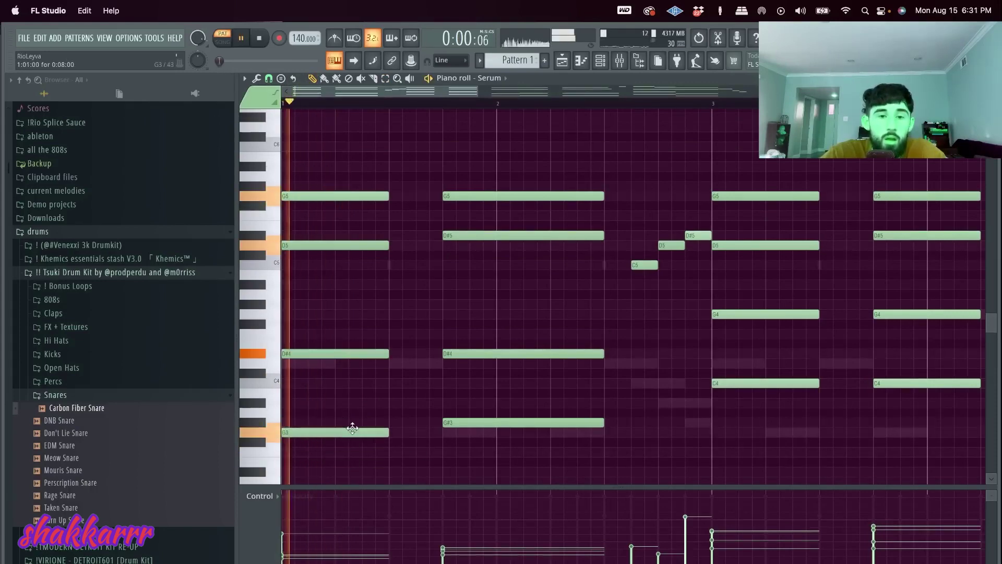
{"action": "key", "text": "space"}
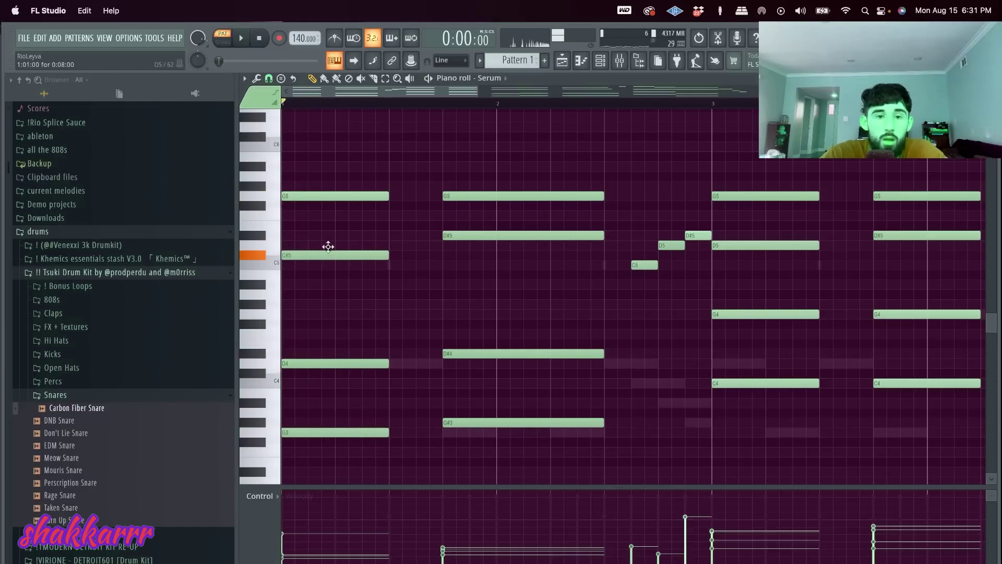
{"action": "left_click_drag", "start_coordinate": [328, 250], "coordinate": [329, 246]}
{"action": "key", "text": "space"}
{"action": "scroll", "coordinate": [574, 306], "scroll_direction": "down", "scroll_amount": 3}
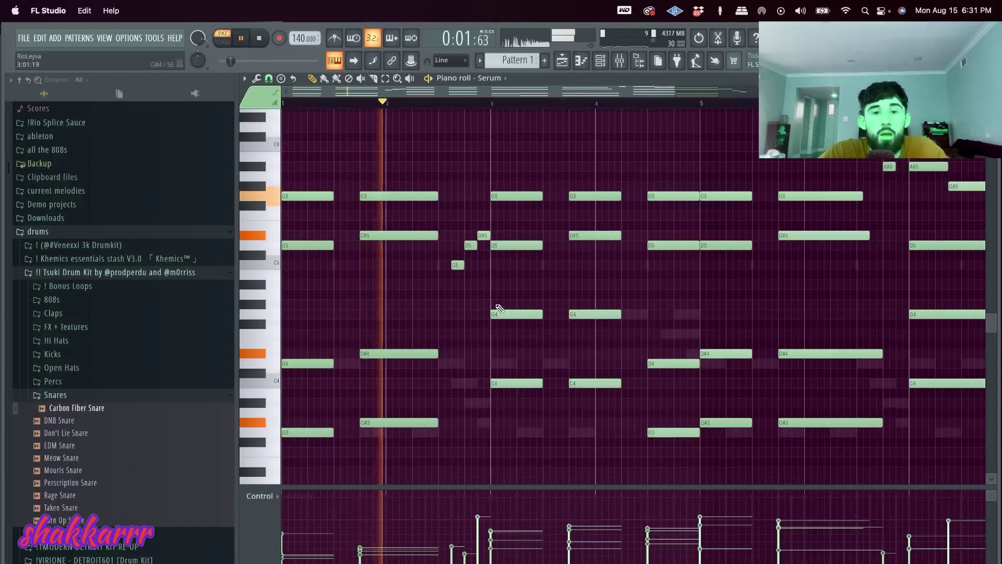
{"action": "scroll", "coordinate": [500, 311], "scroll_direction": "up", "scroll_amount": 3}
{"action": "key", "text": "space"}
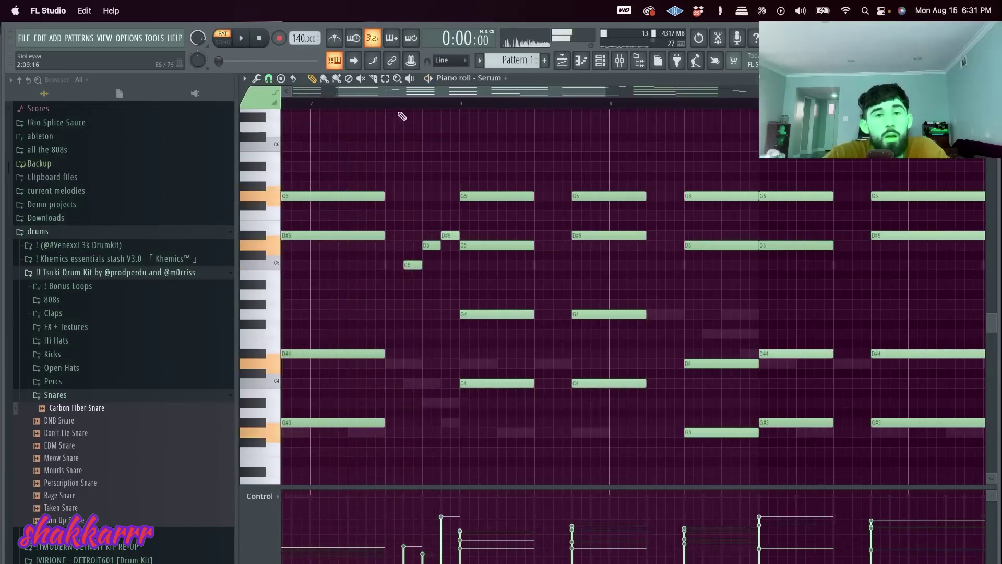
{"action": "key", "text": "space"}
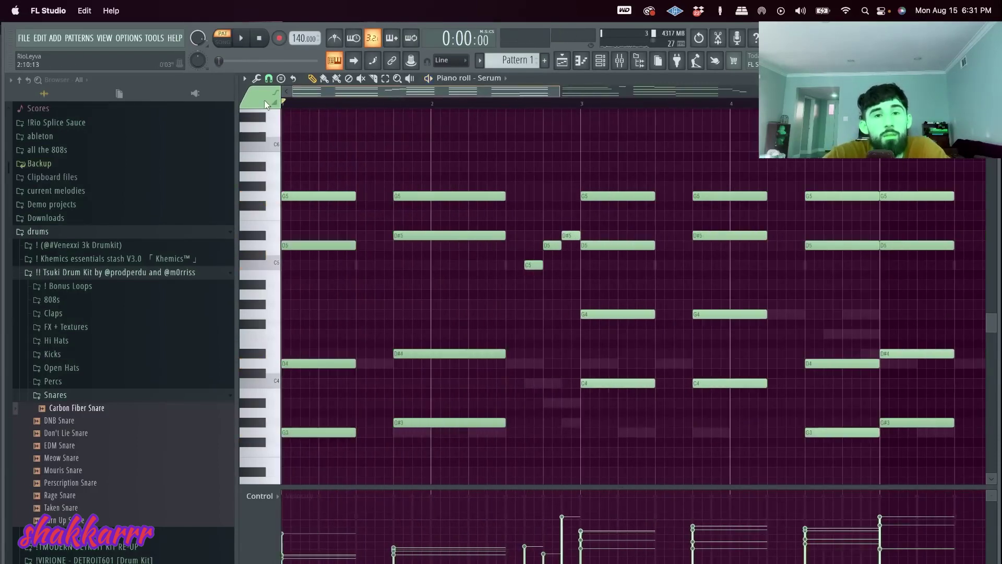
- Open the first Serum, audition the preset "synth - inhale soft" with the chords, and close the instrument window
{"action": "left_click", "coordinate": [605, 57]}
{"action": "left_click", "coordinate": [382, 140]}
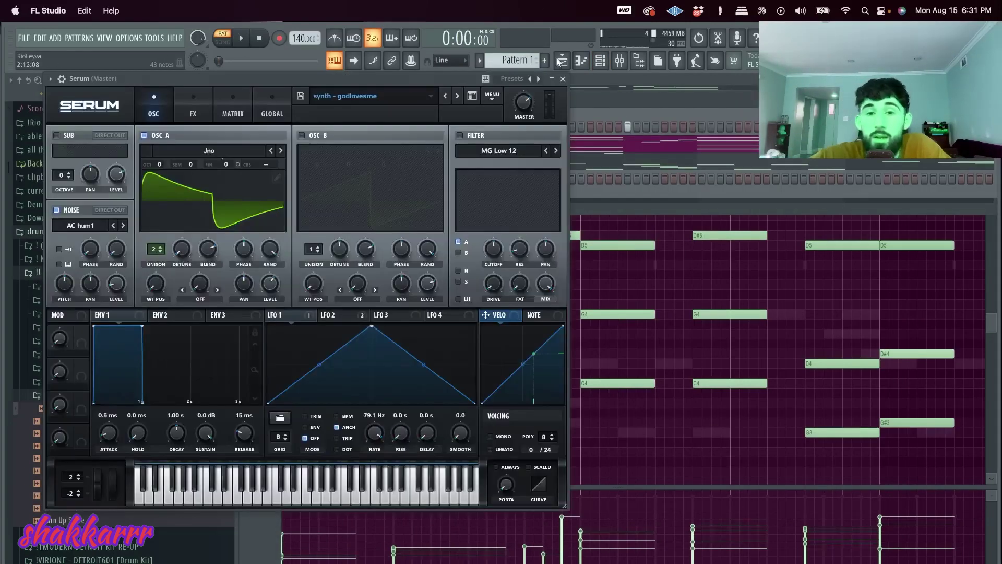
{"action": "left_click", "coordinate": [458, 96]}
{"action": "left_click", "coordinate": [458, 96]}
{"action": "key", "text": "space"}
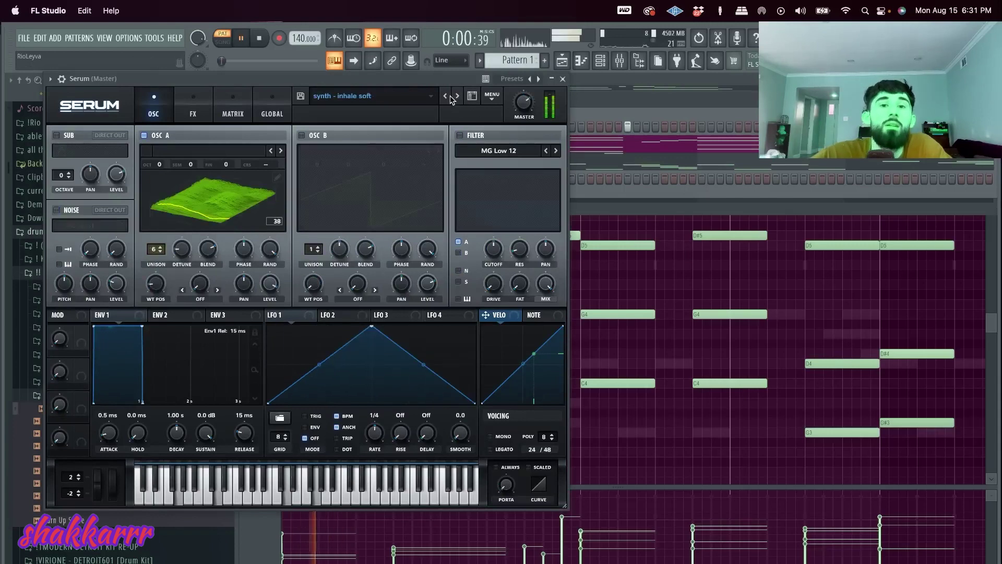
{"action": "left_click", "coordinate": [563, 78]}
{"action": "key", "text": "space"}
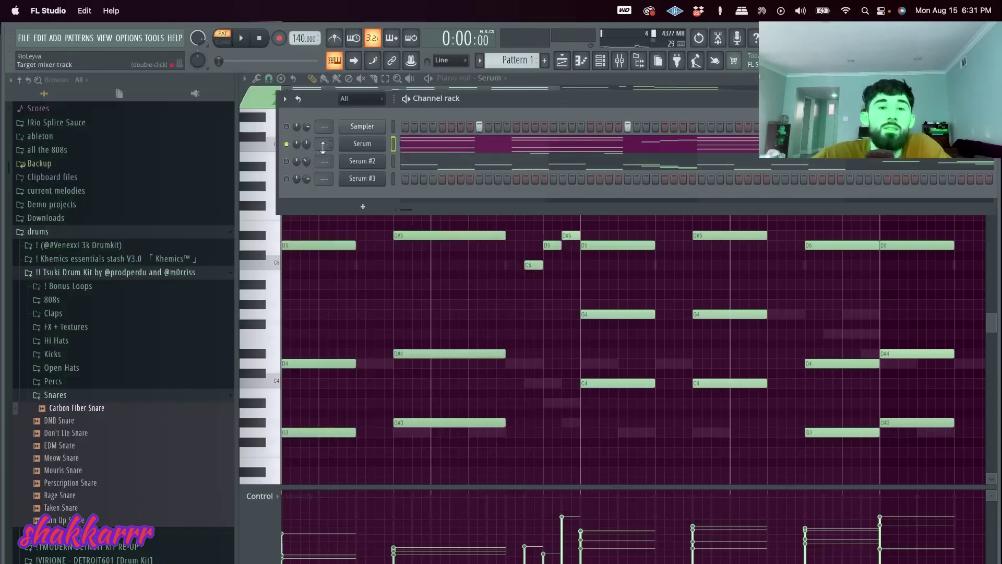
- Arm the master mixer track, render it to an audio clip and open the playlist
{"action": "left_click", "coordinate": [624, 63]}
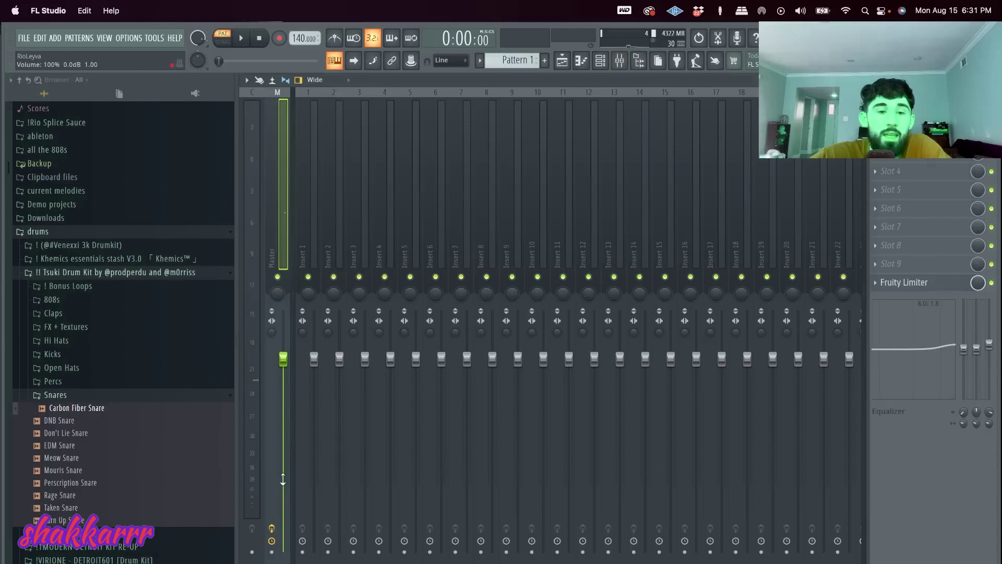
{"action": "key", "text": "alt+r"}
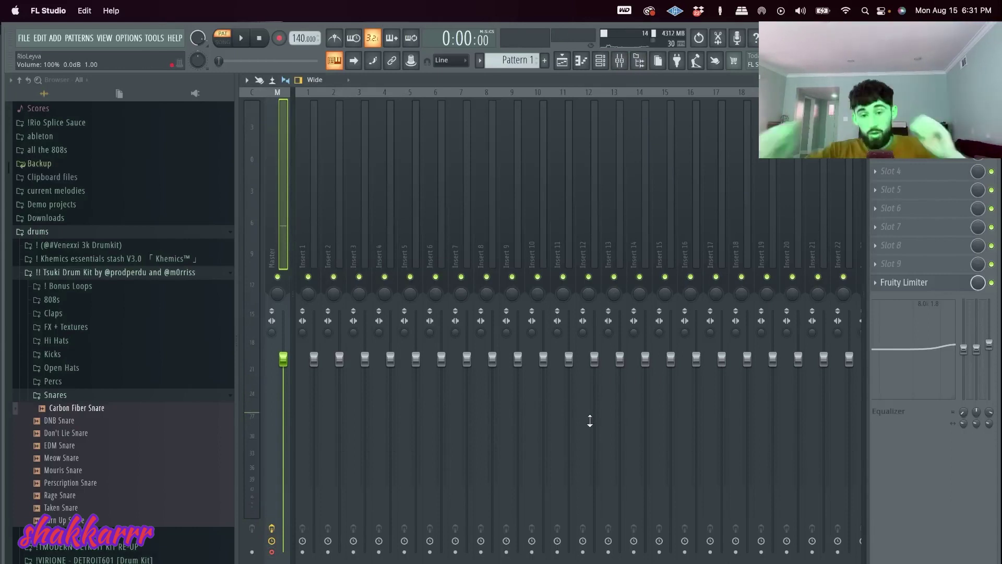
{"action": "left_click", "coordinate": [562, 60]}
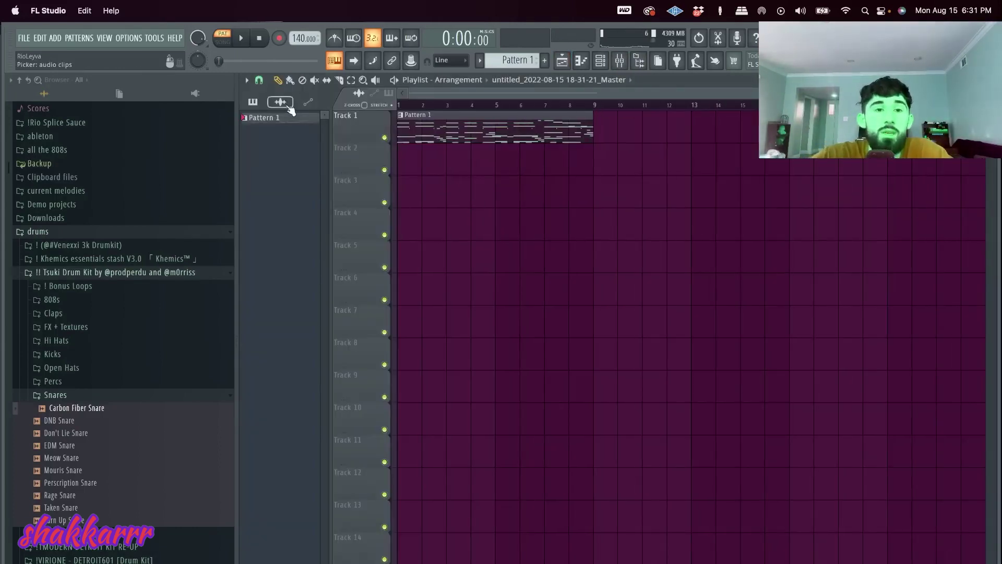
- Route Serum and Serum #2 to mixer inserts 1 and 2 and arm those inserts for recording instead of the master
{"action": "left_click", "coordinate": [600, 60]}
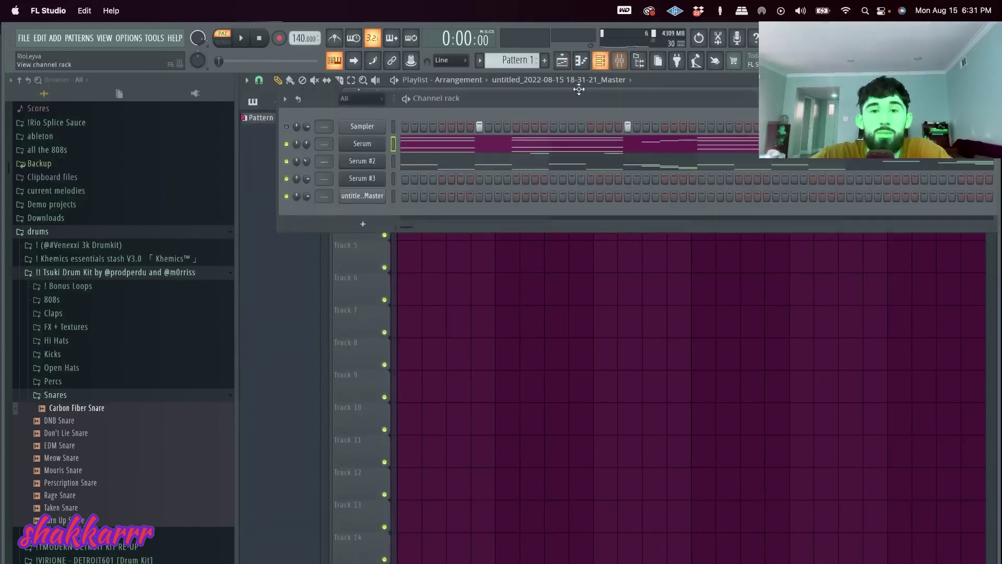
{"action": "left_click", "coordinate": [619, 60]}
{"action": "left_click", "coordinate": [302, 211]}
{"action": "left_click", "coordinate": [272, 552]}
{"action": "left_click", "coordinate": [303, 551]}
{"action": "left_click", "coordinate": [328, 552]}
- Render the two armed Serum inserts to audio clips in song mode and open the playlist
{"action": "key", "text": "alt+r"}
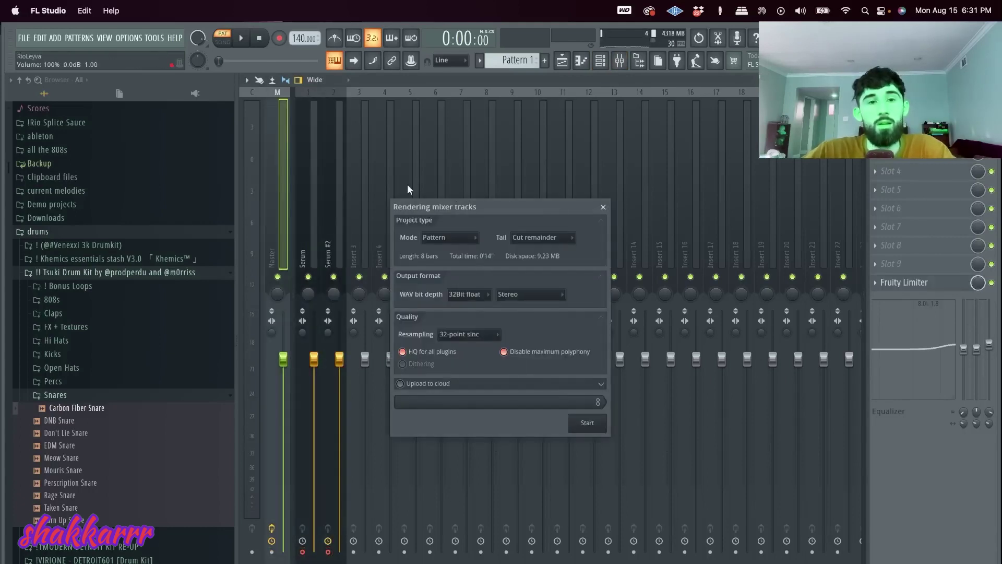
{"action": "left_click", "coordinate": [604, 207]}
{"action": "key", "text": "alt+r"}
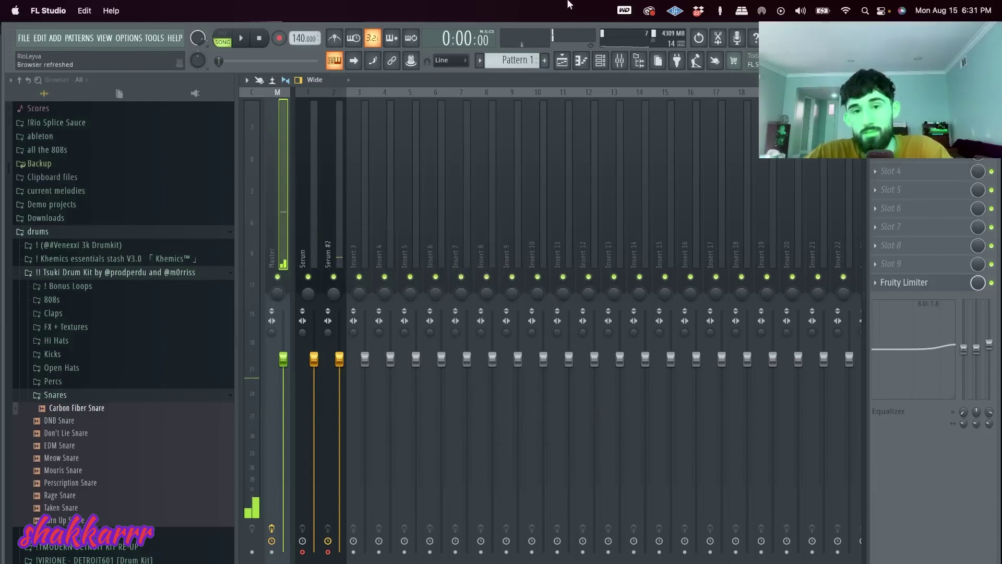
{"action": "left_click", "coordinate": [561, 61]}
- Solo track 2, reverse the rendered Serum audio clip and play it back
{"action": "right_click", "coordinate": [387, 168]}
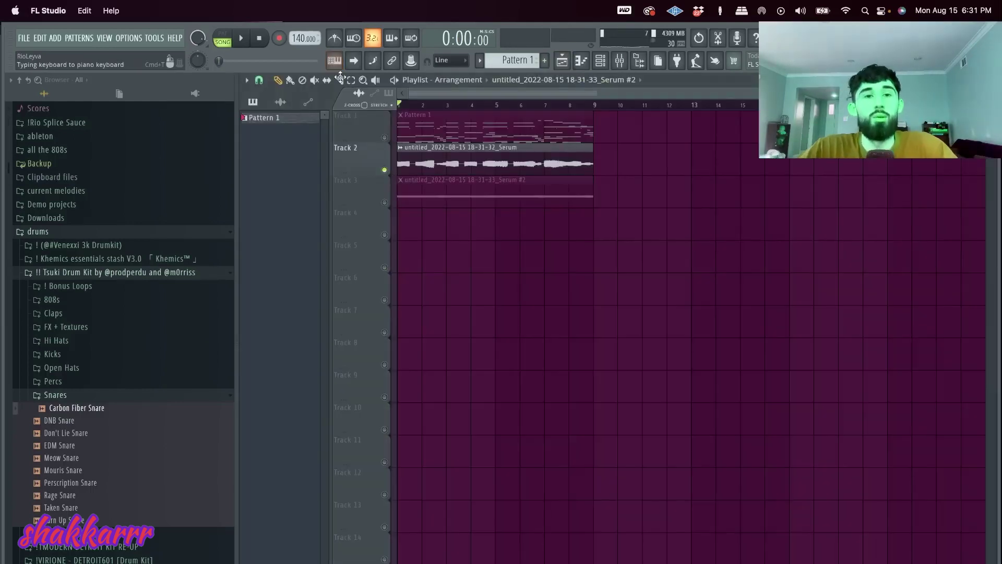
{"action": "key", "text": "space"}
{"action": "double_click", "coordinate": [425, 165]}
{"action": "left_click", "coordinate": [520, 345]}
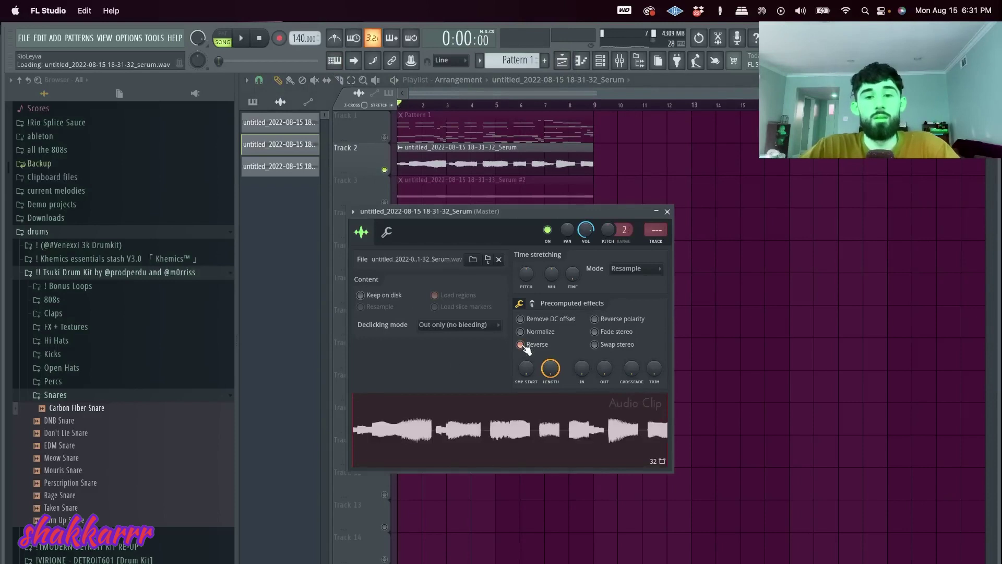
{"action": "key", "text": "space"}
{"action": "left_click", "coordinate": [667, 212]}
{"action": "scroll", "coordinate": [346, 181], "scroll_direction": "up", "scroll_amount": 3}
{"action": "key", "text": "space"}
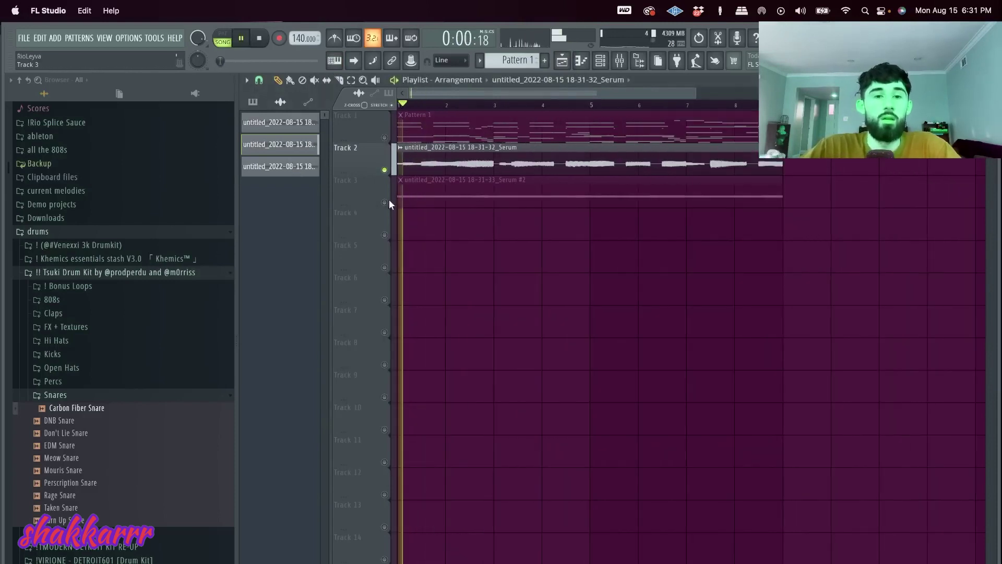
- Unmute track 3, check the Serum #2 clip's settings and play both clips together
{"action": "left_click", "coordinate": [385, 202]}
{"action": "double_click", "coordinate": [413, 199]}
{"action": "left_click", "coordinate": [423, 240]}
{"action": "left_click", "coordinate": [662, 261]}
{"action": "key", "text": "space"}
- Set the playlist snap to 1/2 beat, cut bar 4 out of the Serum #2 clip and slice it at bar 3
{"action": "left_click", "coordinate": [258, 80]}
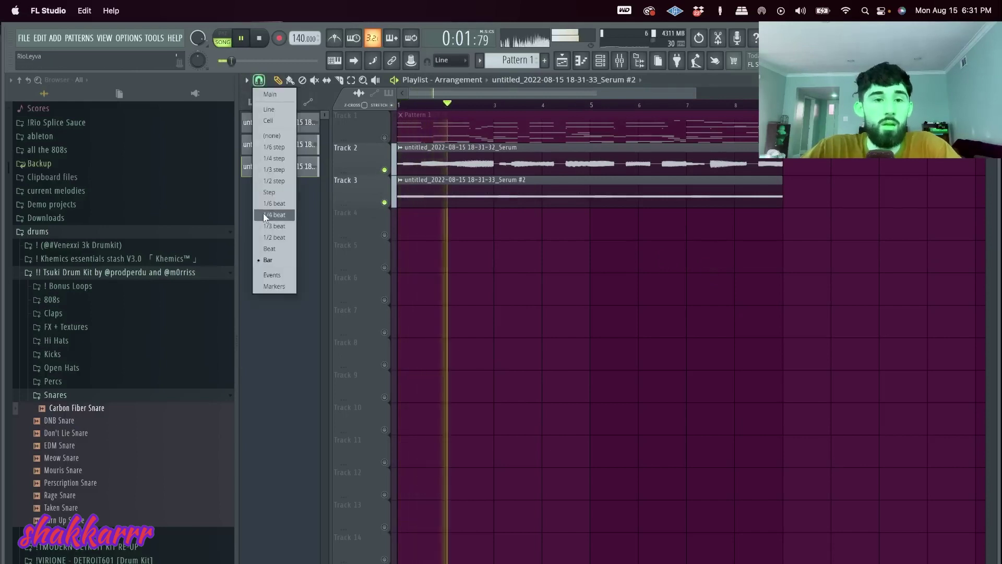
{"action": "left_click", "coordinate": [273, 237]}
{"action": "scroll", "coordinate": [380, 203], "scroll_direction": "up", "scroll_amount": 3}
{"action": "scroll", "coordinate": [591, 229], "scroll_direction": "down", "scroll_amount": 3}
{"action": "key", "text": "space"}
{"action": "key", "text": "space"}
{"action": "key", "text": "c"}
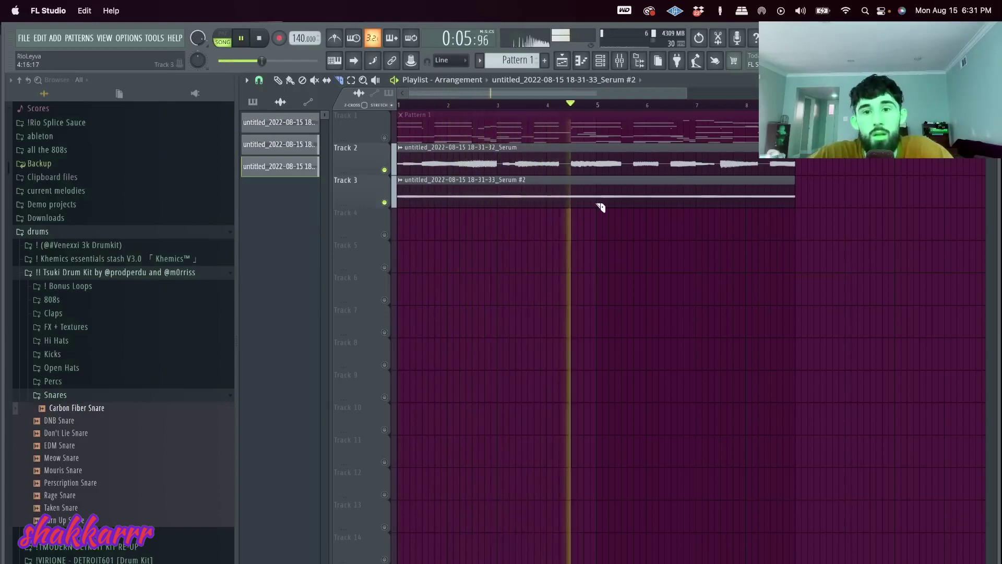
{"action": "key", "text": "space"}
{"action": "key", "text": "space"}
{"action": "scroll", "coordinate": [537, 211], "scroll_direction": "up", "scroll_amount": 2}
{"action": "left_click_drag", "start_coordinate": [561, 206], "coordinate": [627, 206]}
{"action": "left_click", "coordinate": [503, 203]}
- Try duplicating the bar-3 piece of the Serum #2 clip into bar 4
{"action": "left_click", "coordinate": [528, 203], "text": "super"}
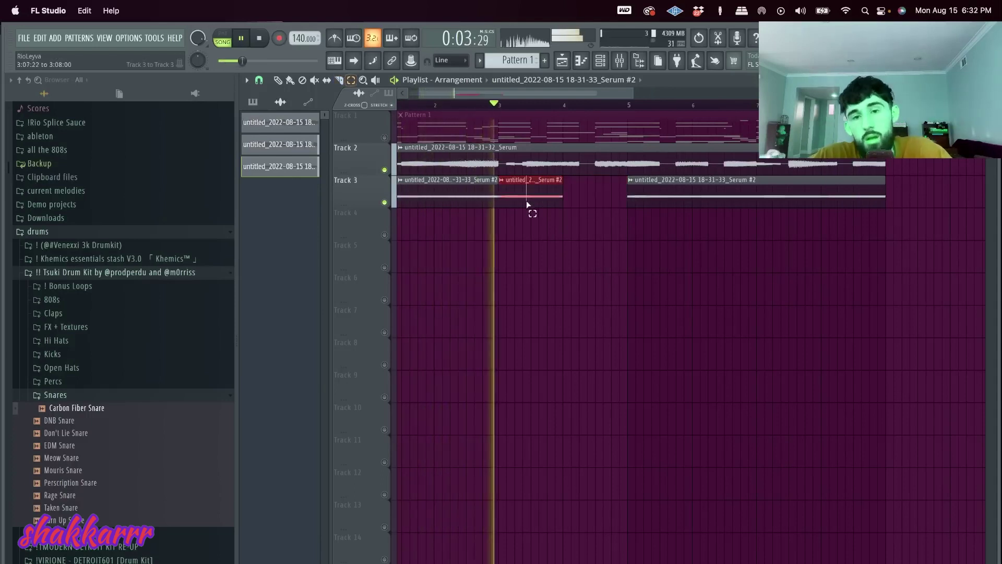
{"action": "key", "text": "super+b"}
{"action": "key", "text": "p"}
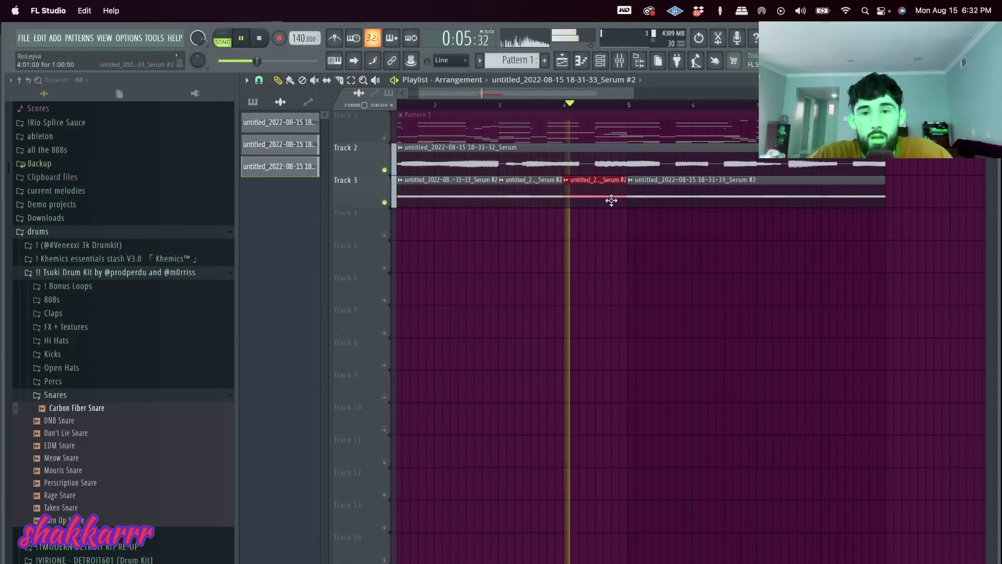
{"action": "key", "text": "space"}
{"action": "key", "text": "space"}
{"action": "left_click_drag", "start_coordinate": [575, 235], "coordinate": [584, 192]}
{"action": "right_click", "coordinate": [577, 197]}
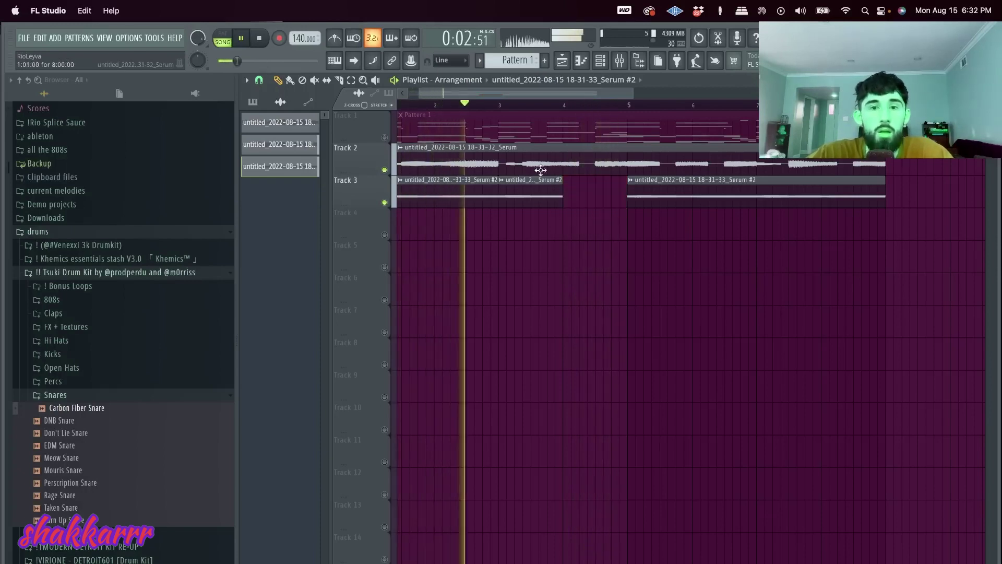
- Solo track 2 and play back the Serum clip
{"action": "right_click", "coordinate": [385, 170]}
{"action": "key", "text": "space"}
{"action": "key", "text": "space"}
{"action": "scroll", "coordinate": [464, 105], "scroll_direction": "down", "scroll_amount": 5}
{"action": "scroll", "coordinate": [357, 152], "scroll_direction": "up", "scroll_amount": 5}
{"action": "key", "text": "space"}
{"action": "key", "text": "space"}
- Try to slice a section off the start of the Serum clip on track 2
{"action": "key", "text": "c"}
{"action": "key", "text": "space"}
{"action": "mouse_move", "coordinate": [459, 156]}
{"action": "left_mouse_down"}
{"action": "mouse_move", "coordinate": [459, 174]}
{"action": "mouse_move", "coordinate": [392, 163]}
{"action": "left_mouse_up"}
{"action": "key", "text": "p"}
{"action": "right_click", "coordinate": [433, 169]}
{"action": "key", "text": "space"}
{"action": "key", "text": "space"}
{"action": "key", "text": "space"}
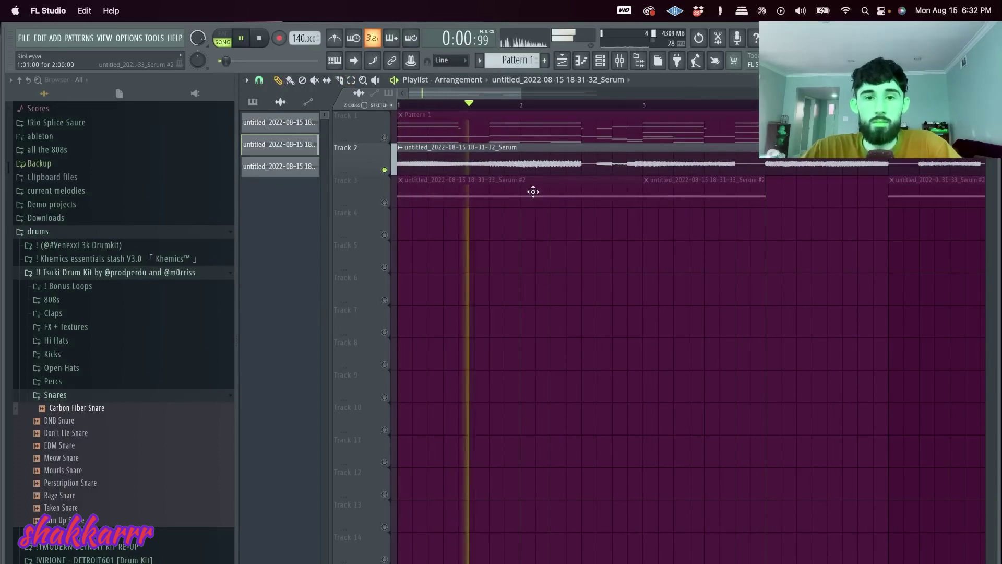
- Slice the Serum clip at beat 4 of bar 1 and move the remainder half a bar later
{"action": "key", "text": "c"}
{"action": "left_click_drag", "start_coordinate": [492, 169], "coordinate": [493, 175]}
{"action": "key", "text": "p"}
{"action": "left_click_drag", "start_coordinate": [530, 163], "coordinate": [586, 157]}
- Slice the shifted Serum clip at bar 3, delete the section after the cut and pull the remainder back to bar 3
{"action": "key", "text": "c"}
{"action": "left_click_drag", "start_coordinate": [646, 168], "coordinate": [646, 177]}
{"action": "key", "text": "space"}
{"action": "key", "text": "space"}
{"action": "mouse_move", "coordinate": [704, 168]}
{"action": "left_mouse_down"}
{"action": "mouse_move", "coordinate": [675, 173]}
{"action": "mouse_move", "coordinate": [698, 170]}
{"action": "left_mouse_up"}
{"action": "key", "text": "p"}
{"action": "right_click", "coordinate": [678, 170]}
{"action": "left_click_drag", "start_coordinate": [570, 105], "coordinate": [523, 105]}
{"action": "right_click", "coordinate": [658, 165]}
{"action": "left_click_drag", "start_coordinate": [711, 157], "coordinate": [681, 157]}
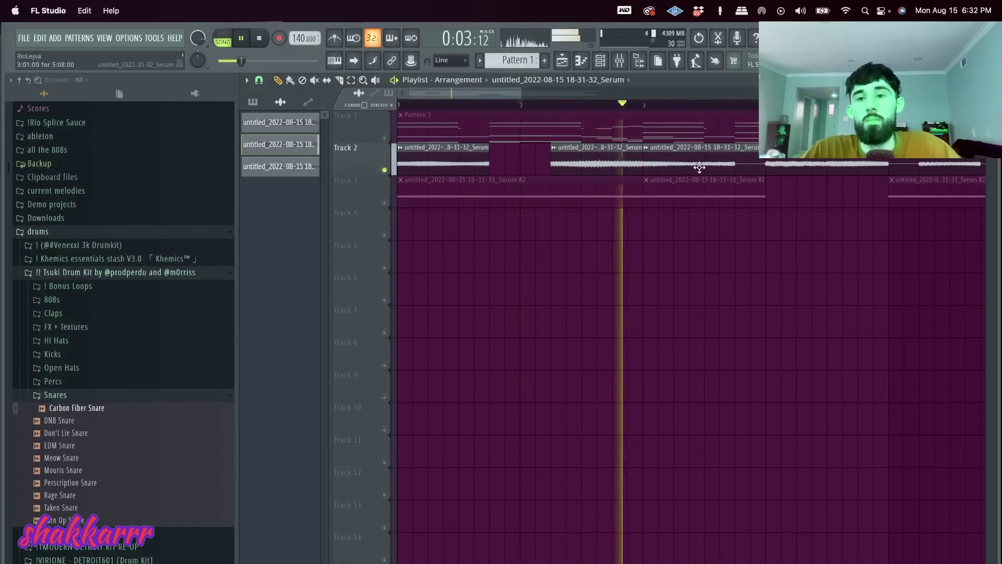
- Cut the second half of bar 4 out of the Serum clip and turn on the metronome for playback
{"action": "scroll", "coordinate": [838, 204], "scroll_direction": "down", "scroll_amount": 2}
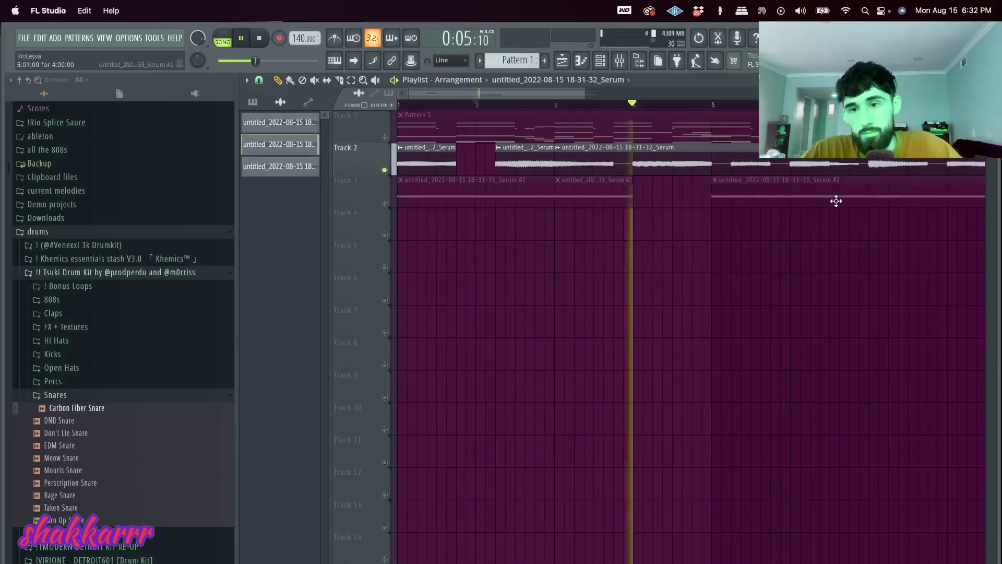
{"action": "key", "text": "space"}
{"action": "key", "text": "space"}
{"action": "left_click", "coordinate": [715, 172]}
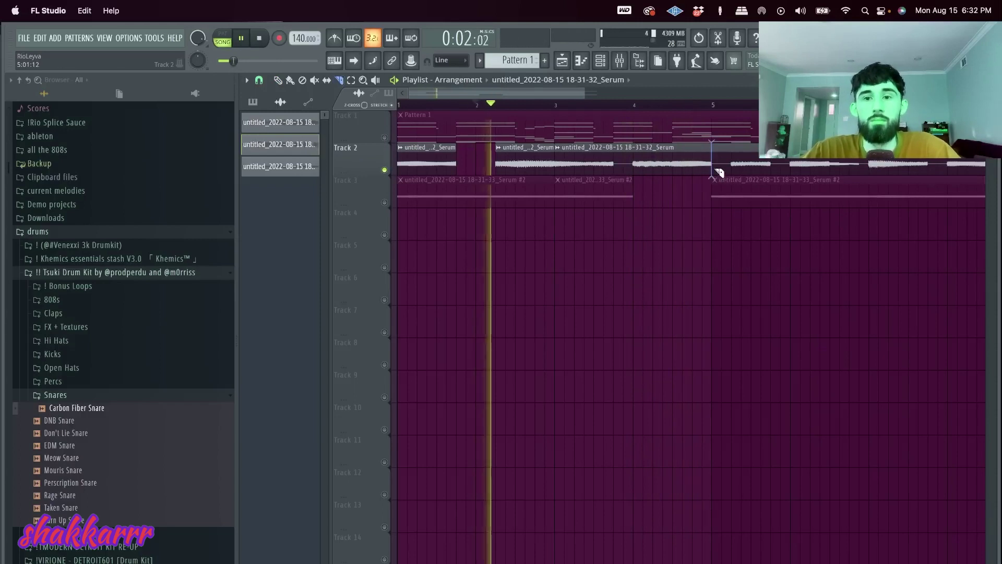
{"action": "left_click", "coordinate": [675, 171]}
{"action": "left_click", "coordinate": [334, 38]}
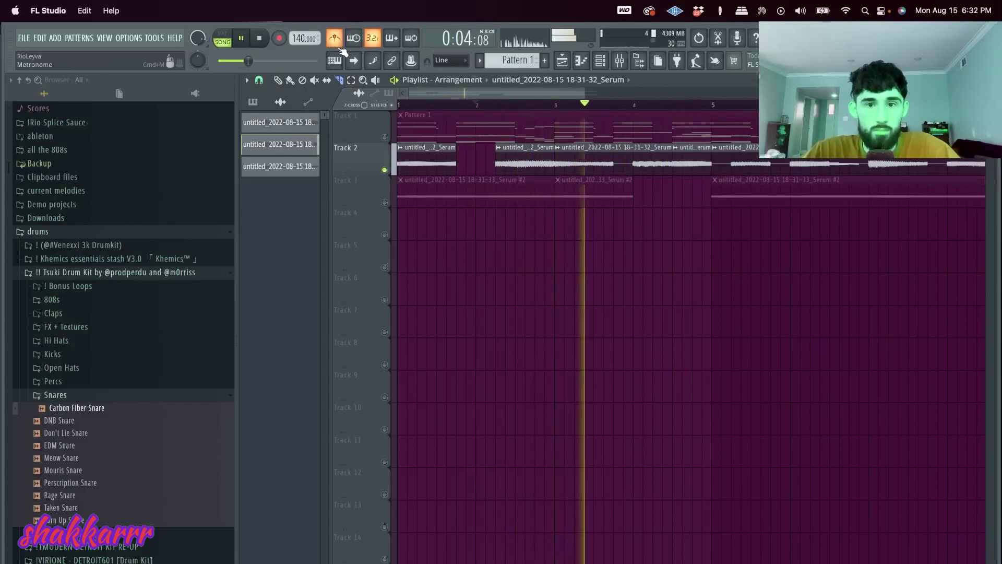
{"action": "key", "text": "space"}
{"action": "key", "text": "space"}
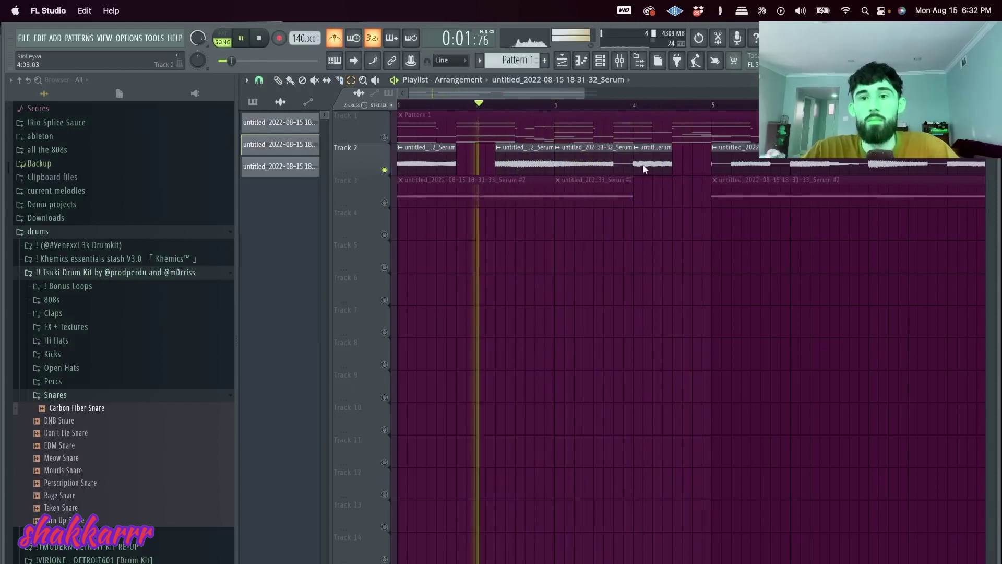
- Move the bar-4 Serum piece one beat later and delete the last beat of bar 3 from the preceding piece
{"action": "left_click_drag", "start_coordinate": [643, 168], "coordinate": [662, 169]}
{"action": "key", "text": "c"}
{"action": "left_click", "coordinate": [616, 172]}
{"action": "key", "text": "e"}
{"action": "left_click", "coordinate": [624, 170]}
{"action": "key", "text": "Delete"}
- Trim the overlapping end off the bar-4 Serum piece on track 3 and move the piece up into the gap on track 2
{"action": "left_click_drag", "start_coordinate": [584, 159], "coordinate": [672, 197]}
{"action": "key", "text": "space"}
{"action": "key", "text": "space"}
{"action": "key", "text": "c"}
{"action": "left_click", "coordinate": [682, 199]}
{"action": "key", "text": "e"}
{"action": "left_click", "coordinate": [687, 201]}
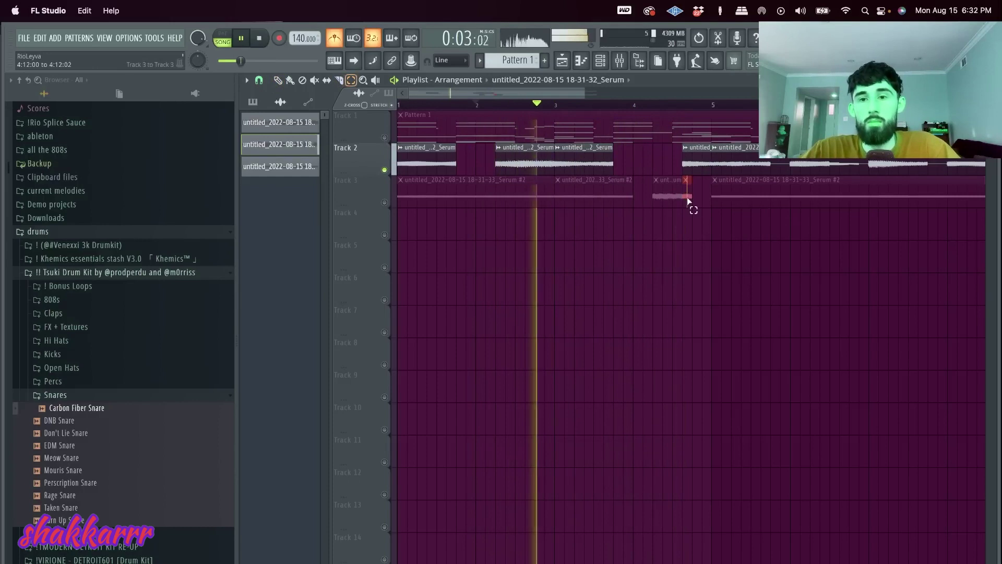
{"action": "key", "text": "Delete"}
{"action": "left_click", "coordinate": [659, 190]}
{"action": "key", "text": "shift+Up"}
- Delete the Serum pieces from bar 5 onward and duplicate the first four bars of track 2 into bars 5 to 8
{"action": "scroll", "coordinate": [659, 189], "scroll_direction": "down", "scroll_amount": 2}
{"action": "left_click_drag", "start_coordinate": [853, 169], "coordinate": [650, 165]}
{"action": "key", "text": "Delete"}
{"action": "key", "text": "super+z"}
{"action": "left_click_drag", "start_coordinate": [837, 174], "coordinate": [368, 165]}
{"action": "key", "text": "Delete"}
{"action": "key", "text": "c"}
{"action": "right_click", "coordinate": [628, 166]}
{"action": "key", "text": "e"}
{"action": "key", "text": "super+b"}
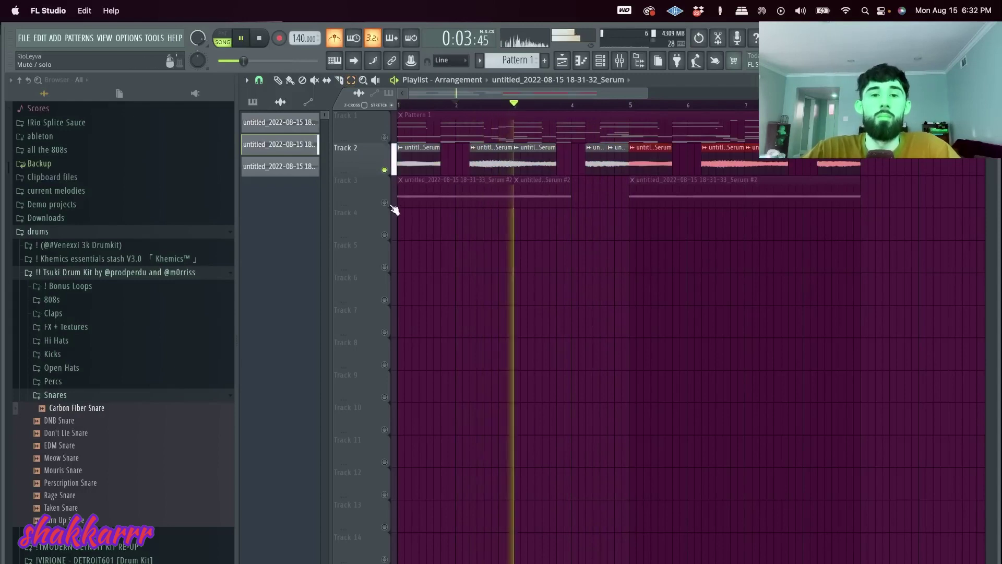
- Unmute track 3, delete the Serum #2 clip from bar 5 onward and play back the arrangement
{"action": "left_click", "coordinate": [385, 202]}
{"action": "left_click_drag", "start_coordinate": [888, 243], "coordinate": [629, 176]}
{"action": "key", "text": "Delete"}
{"action": "left_click", "coordinate": [452, 104]}
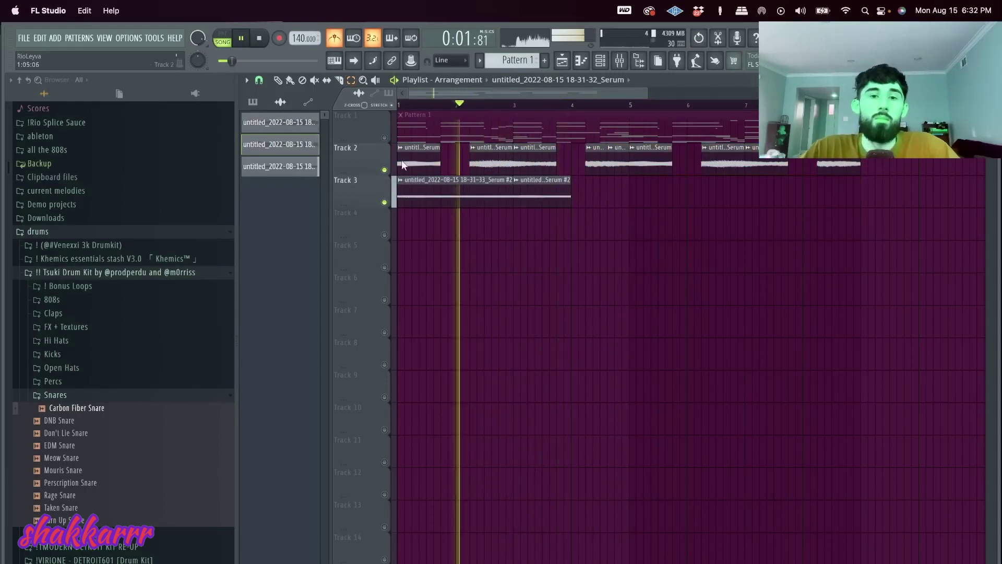
{"action": "key", "text": "space"}
{"action": "left_click", "coordinate": [412, 103]}
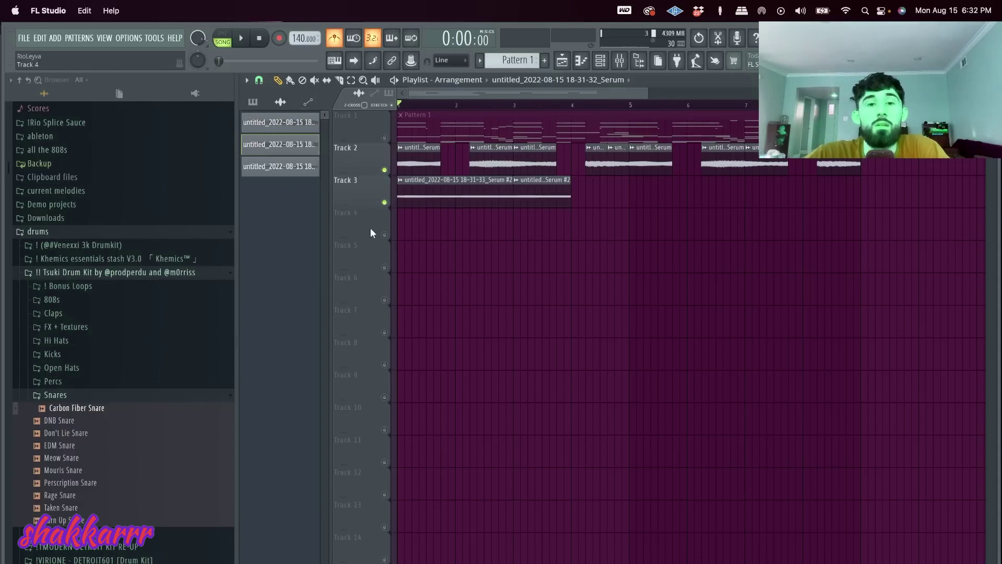
- With track 3 soloed and the snap at 1/4 beat, delete the bar-3 piece of the Serum #2 clip
{"action": "key", "text": "space"}
{"action": "scroll", "coordinate": [430, 194], "scroll_direction": "up", "scroll_amount": 3}
{"action": "key", "text": "space"}
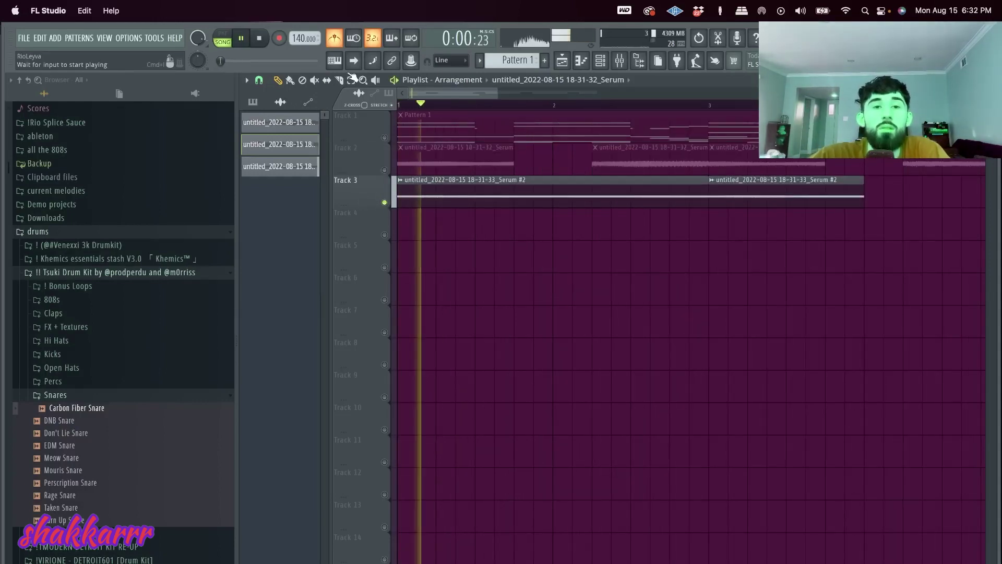
{"action": "left_click", "coordinate": [260, 81]}
{"action": "left_click", "coordinate": [286, 217]}
{"action": "scroll", "coordinate": [678, 211], "scroll_direction": "down", "scroll_amount": 3}
{"action": "key", "text": "space"}
{"action": "right_click", "coordinate": [546, 200]}
{"action": "key", "text": "space"}
{"action": "left_click", "coordinate": [500, 106]}
- Try slicing the Serum #2 clip midway through bar 2 and extending the second piece past bar 6
{"action": "key", "text": "c"}
{"action": "key", "text": "space"}
{"action": "mouse_move", "coordinate": [501, 201]}
{"action": "left_mouse_down"}
{"action": "mouse_move", "coordinate": [501, 251]}
{"action": "mouse_move", "coordinate": [538, 199]}
{"action": "mouse_move", "coordinate": [638, 198]}
{"action": "left_mouse_up"}
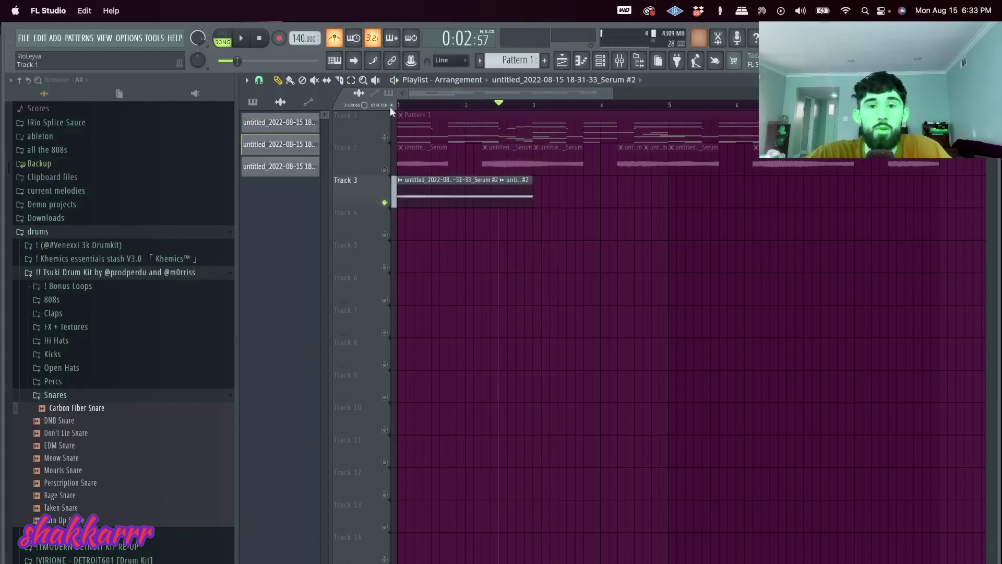
{"action": "key", "text": "space"}
{"action": "left_click_drag", "start_coordinate": [532, 191], "coordinate": [755, 197]}
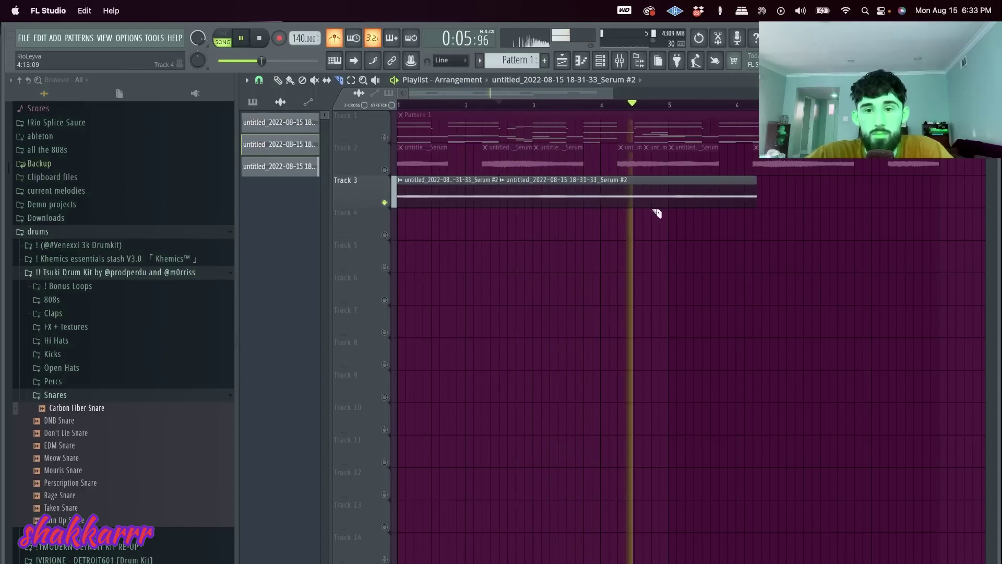
{"action": "left_click", "coordinate": [635, 202]}
{"action": "key", "text": "e"}
{"action": "right_click", "coordinate": [645, 202]}
{"action": "right_click", "coordinate": [486, 198]}
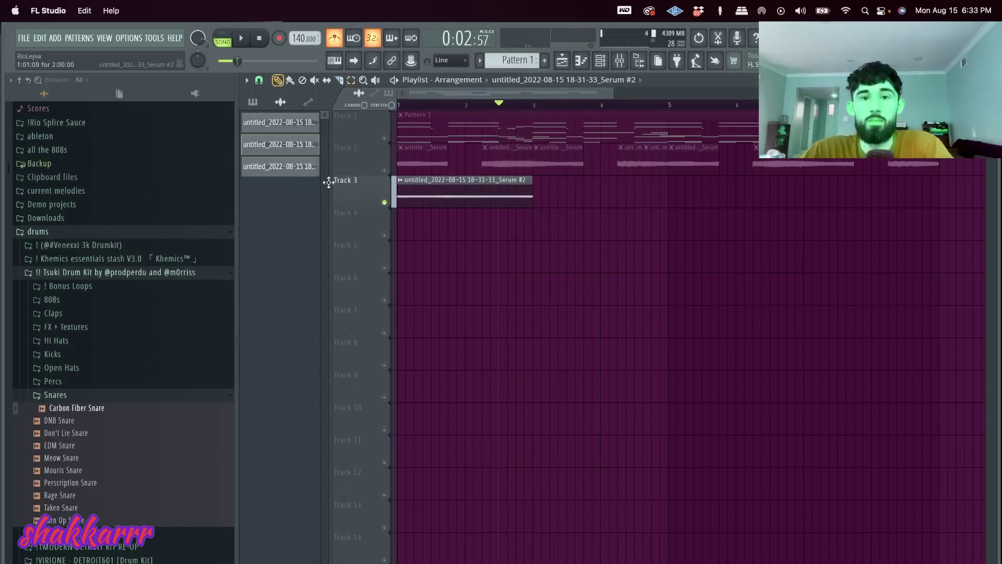
{"action": "key", "text": "space"}
- Remove the Pattern 1 clip from track 1 and unmute track 2 for playback with track 3
{"action": "scroll", "coordinate": [419, 207], "scroll_direction": "down", "scroll_amount": 3}
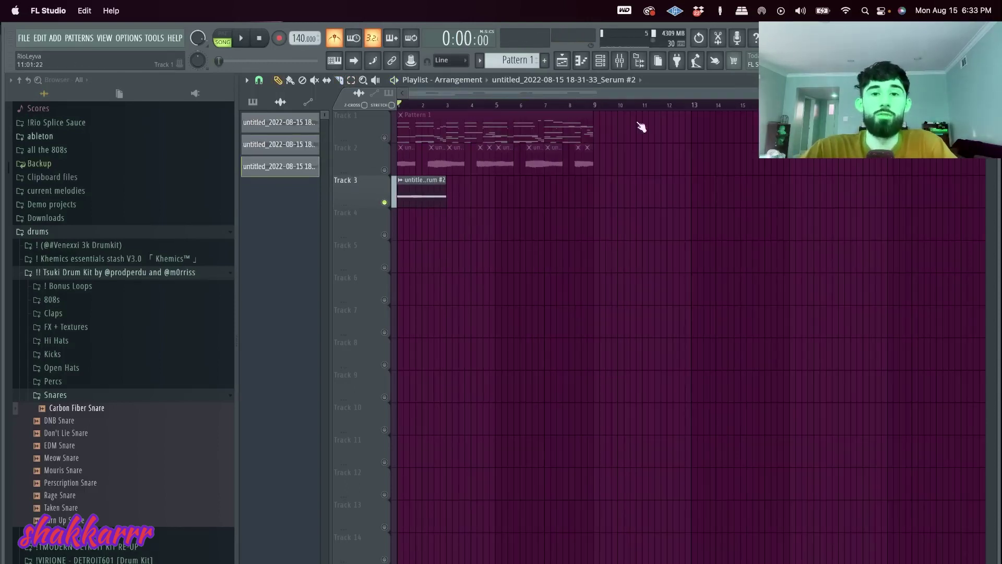
{"action": "key", "text": "Delete"}
{"action": "key", "text": "p"}
{"action": "key", "text": "space"}
{"action": "left_click", "coordinate": [384, 170]}
{"action": "key", "text": "space"}
{"action": "key", "text": "space"}
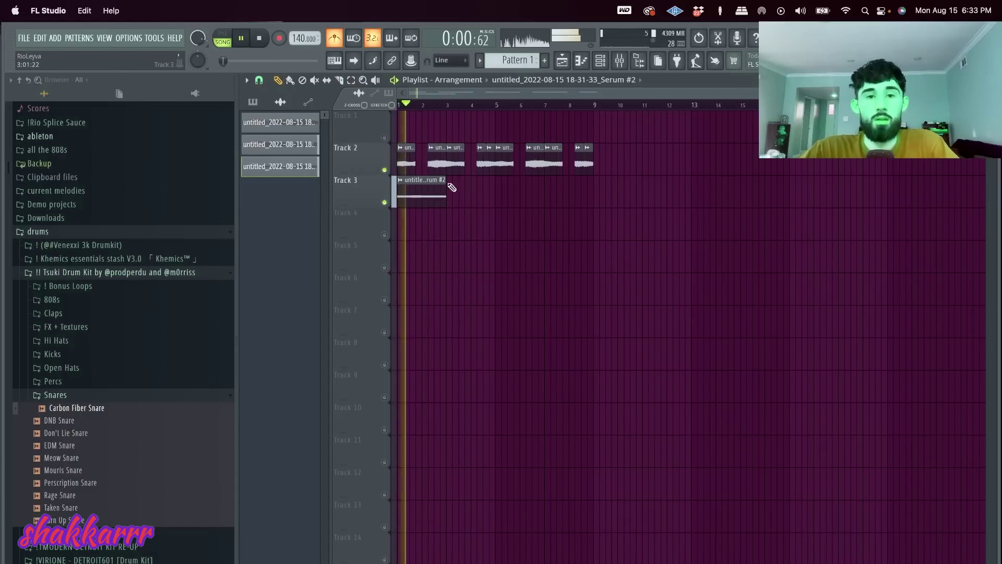
- Duplicate the two-bar Serum #2 clip three times to fill bars 1 to 8 of track 3
{"action": "left_click_drag", "start_coordinate": [451, 202], "coordinate": [402, 192]}
{"action": "key", "text": "super+b"}
{"action": "key", "text": "super+b"}
{"action": "key", "text": "super+b"}
{"action": "left_click", "coordinate": [584, 269], "text": "super"}
- Create Pattern 2 and place it on track 4, extended across bars 1 to 8
{"action": "left_click", "coordinate": [522, 59]}
{"action": "left_click", "coordinate": [408, 229]}
{"action": "right_click", "coordinate": [425, 223]}
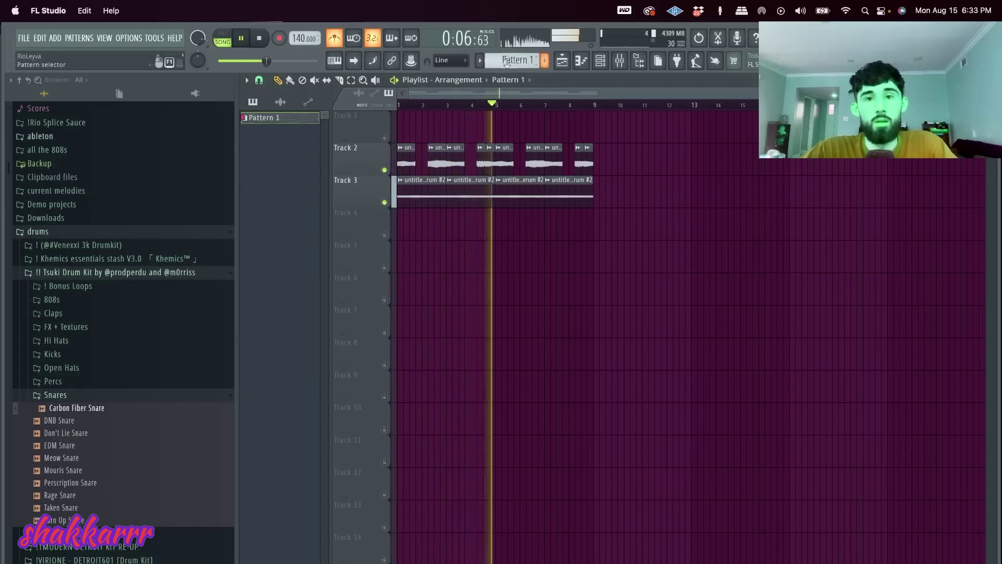
{"action": "left_click", "coordinate": [479, 60]}
{"action": "left_click", "coordinate": [622, 77]}
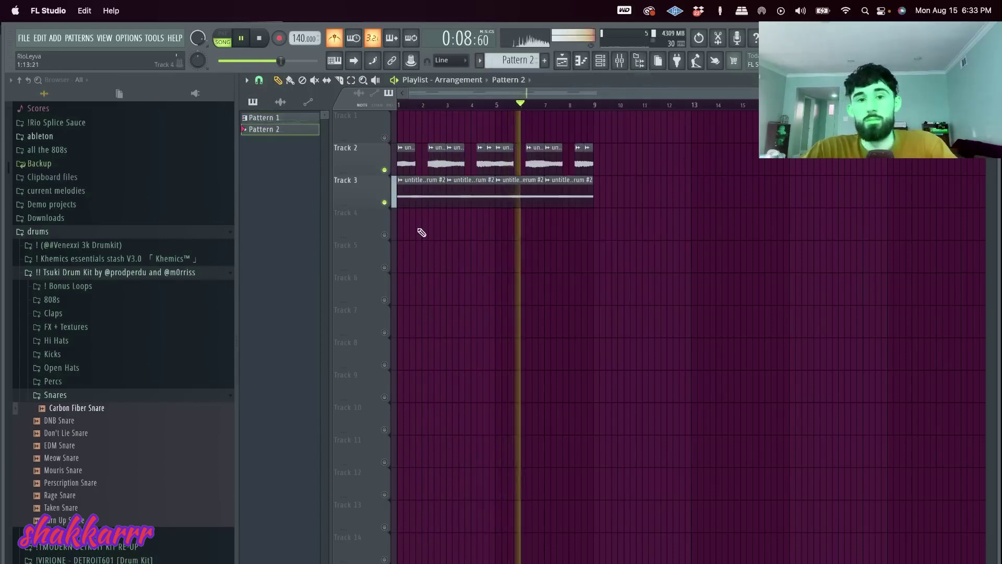
{"action": "left_click", "coordinate": [410, 228]}
{"action": "left_click_drag", "start_coordinate": [422, 229], "coordinate": [595, 235]}
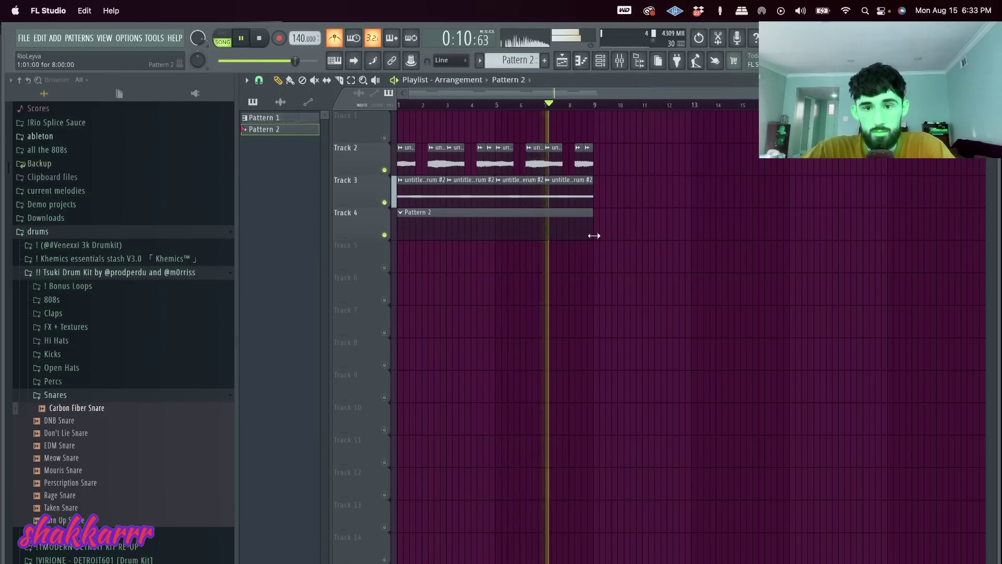
- Stop playback, set the playlist snap to Bar and select bars 1 to 8 of the arrangement
{"action": "key", "text": "space"}
{"action": "left_click", "coordinate": [258, 81]}
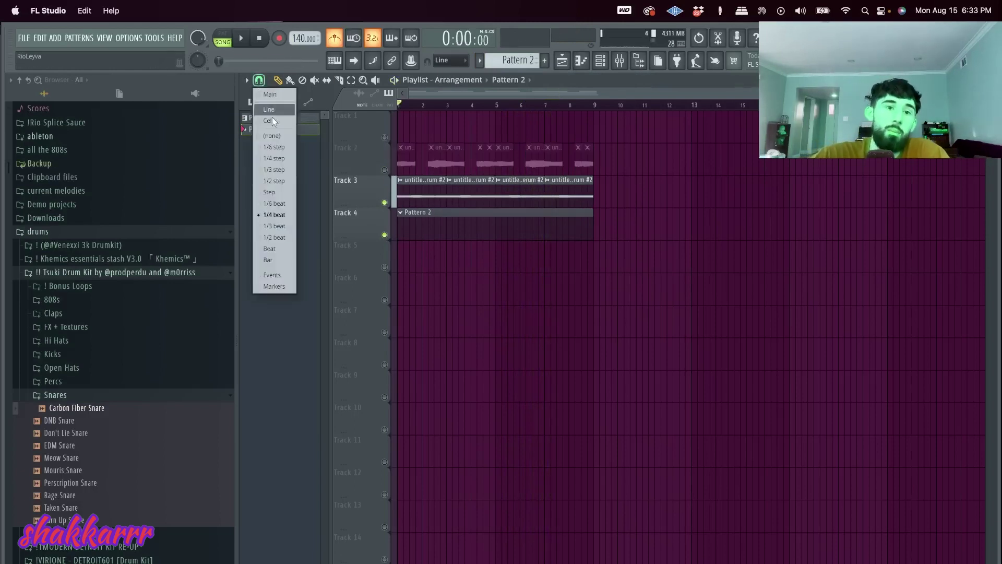
{"action": "left_click", "coordinate": [273, 260]}
{"action": "left_click_drag", "start_coordinate": [580, 114], "coordinate": [225, 186]}
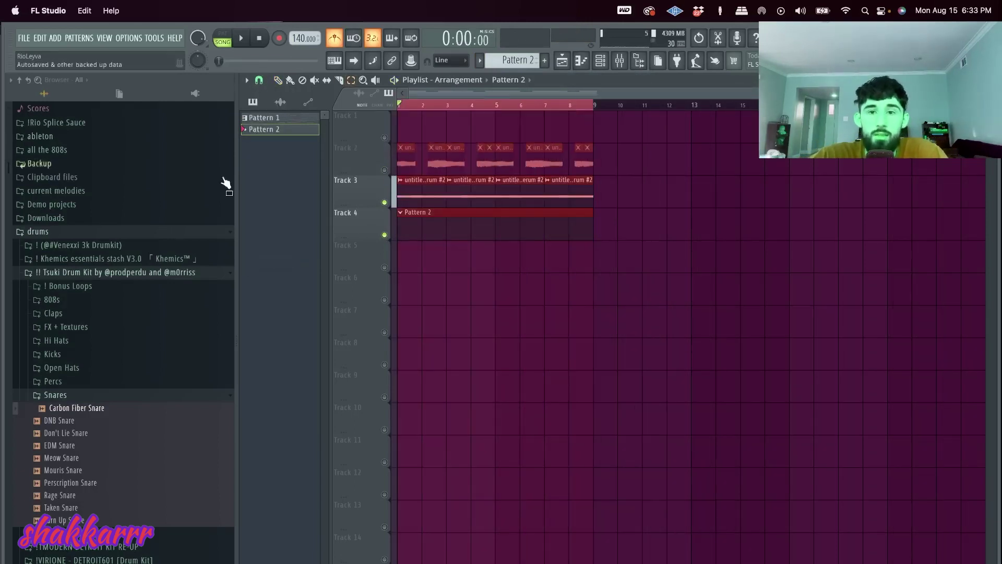
- Add the "venexxi - hit 2" hi-hat from the Venexxi 3k Drumkit to the channel rack
{"action": "key", "text": "F6"}
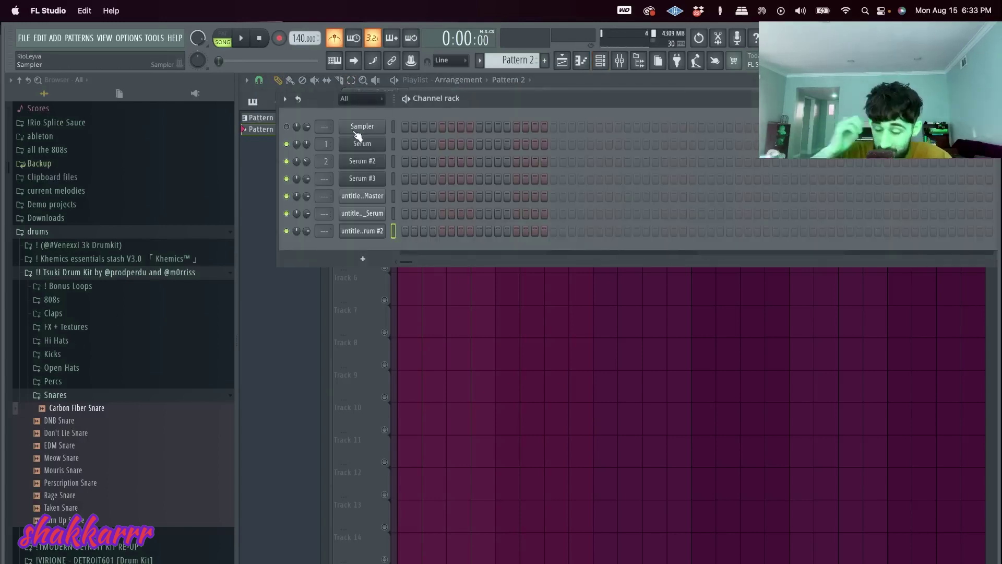
{"action": "left_click", "coordinate": [56, 340]}
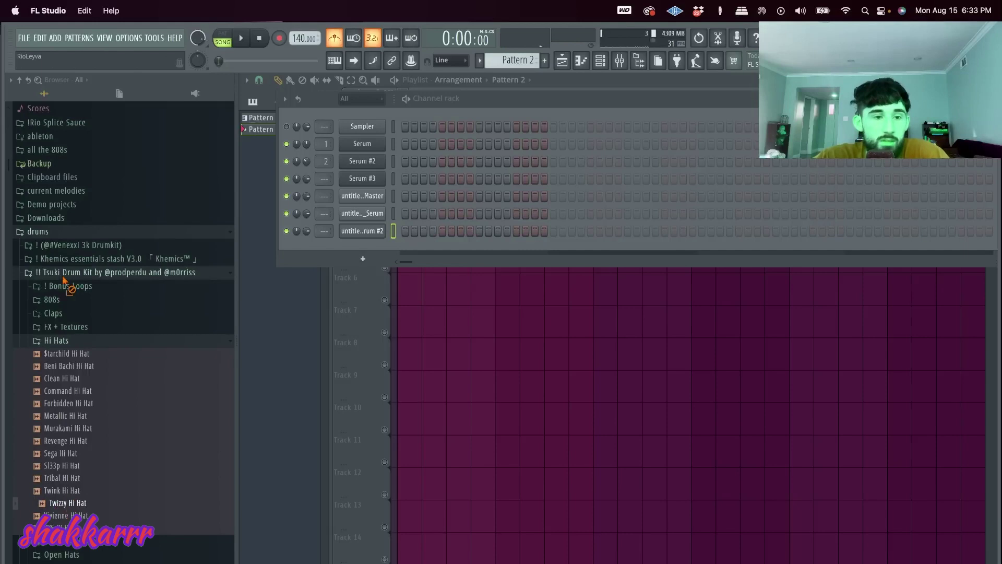
{"action": "scroll", "coordinate": [64, 279], "scroll_direction": "up", "scroll_amount": 3}
{"action": "left_click", "coordinate": [93, 335]}
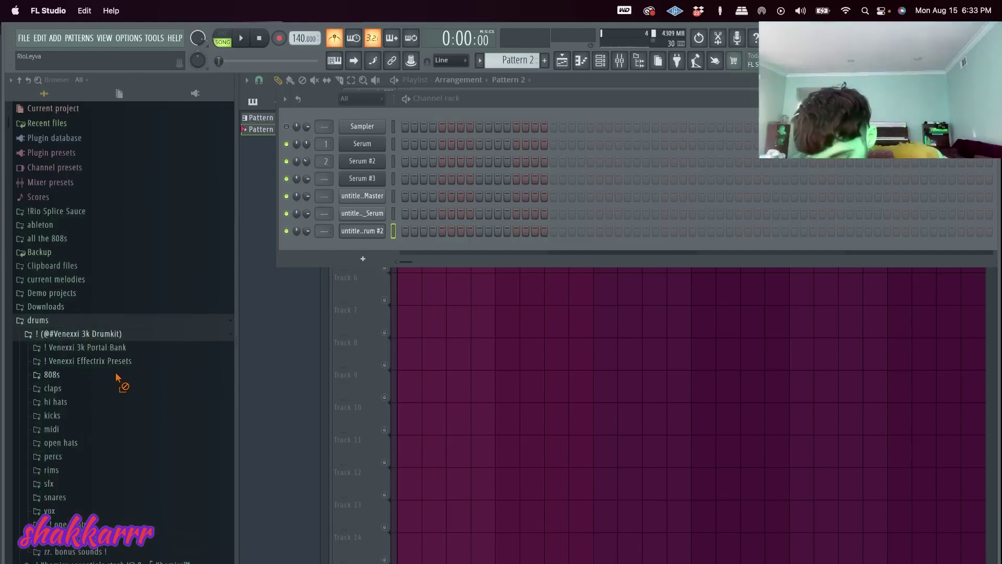
{"action": "left_click", "coordinate": [57, 402]}
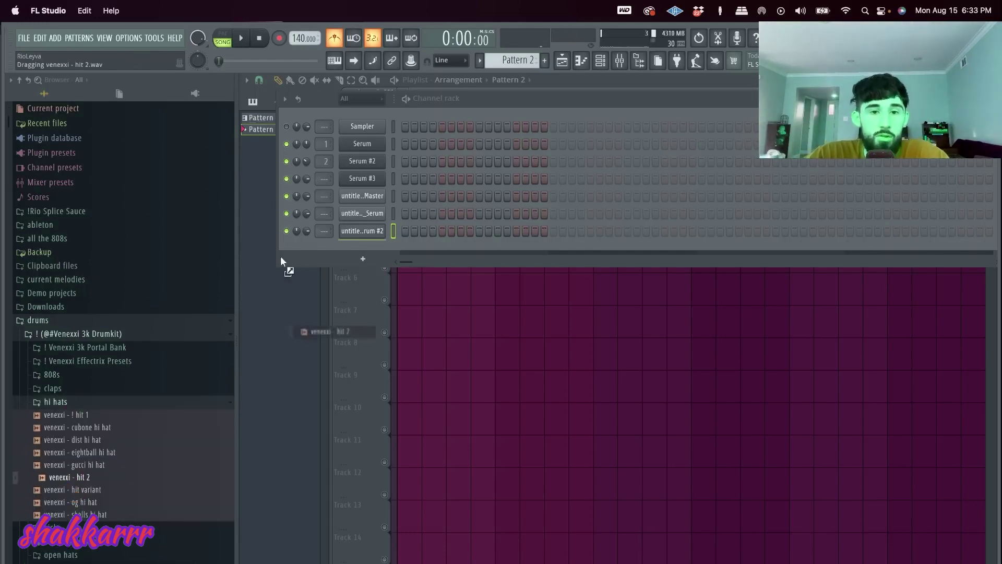
{"action": "left_click_drag", "start_coordinate": [369, 245], "coordinate": [391, 245]}
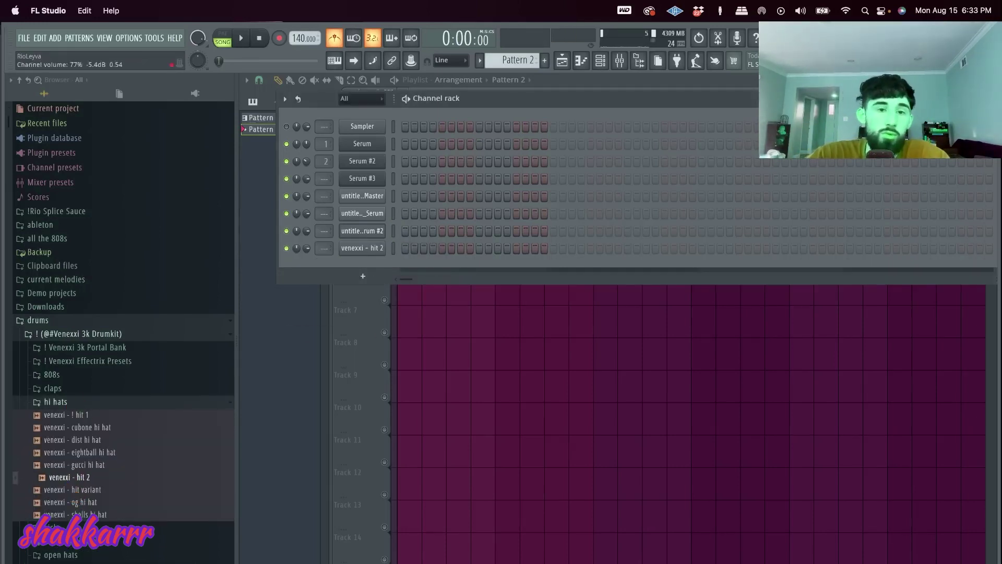
- Fill the venexxi - hit 2 channel on every second step, add an extra hit on step 6 and start playback
{"action": "right_click", "coordinate": [363, 250]}
{"action": "left_click", "coordinate": [525, 286]}
{"action": "key", "text": "space"}
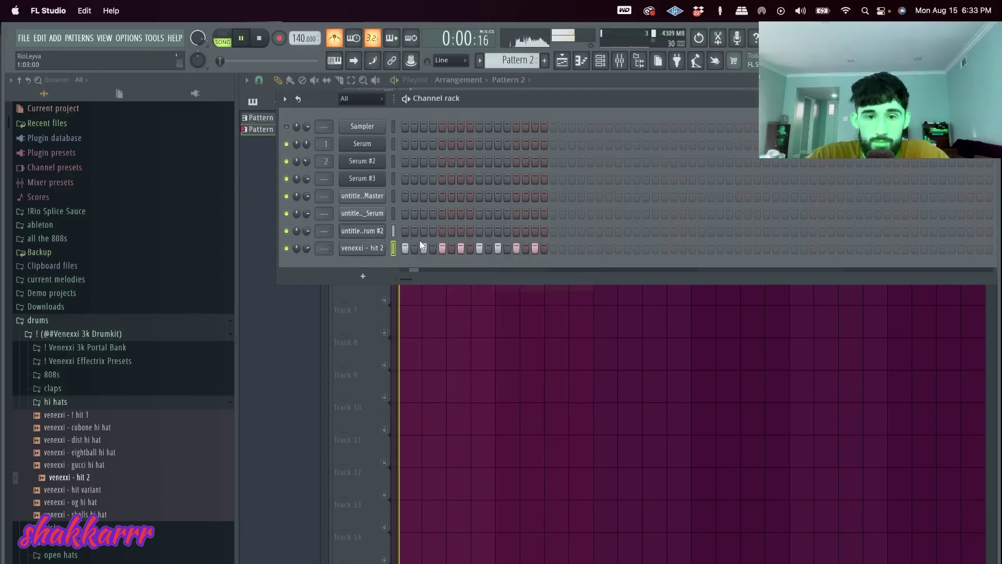
- Duplicate the one-bar hi-hat pattern several times over the following bars in its piano roll
{"action": "right_click", "coordinate": [384, 245]}
{"action": "left_click", "coordinate": [412, 245]}
{"action": "key", "text": "space"}
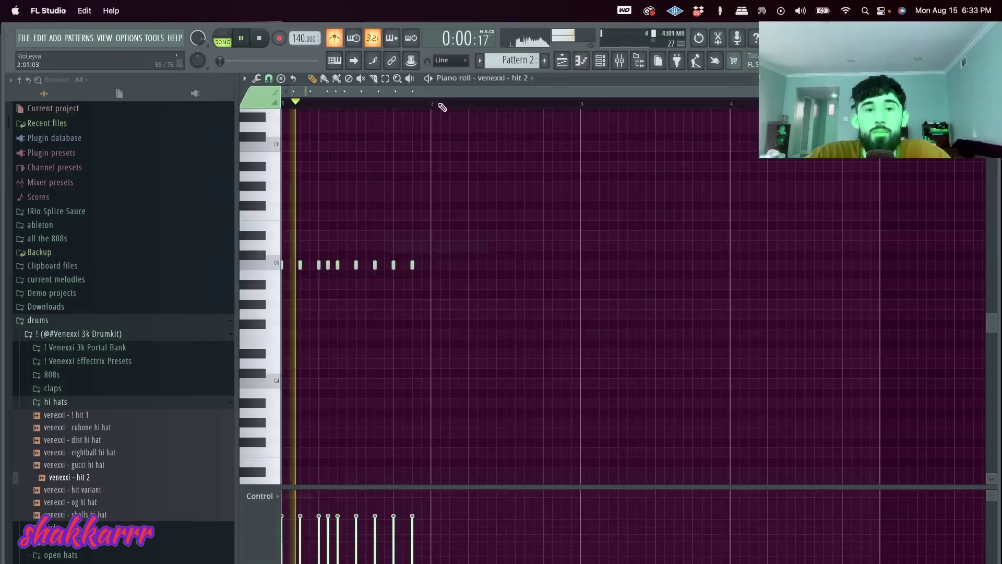
{"action": "key", "text": "space"}
{"action": "left_click_drag", "start_coordinate": [432, 104], "coordinate": [283, 103]}
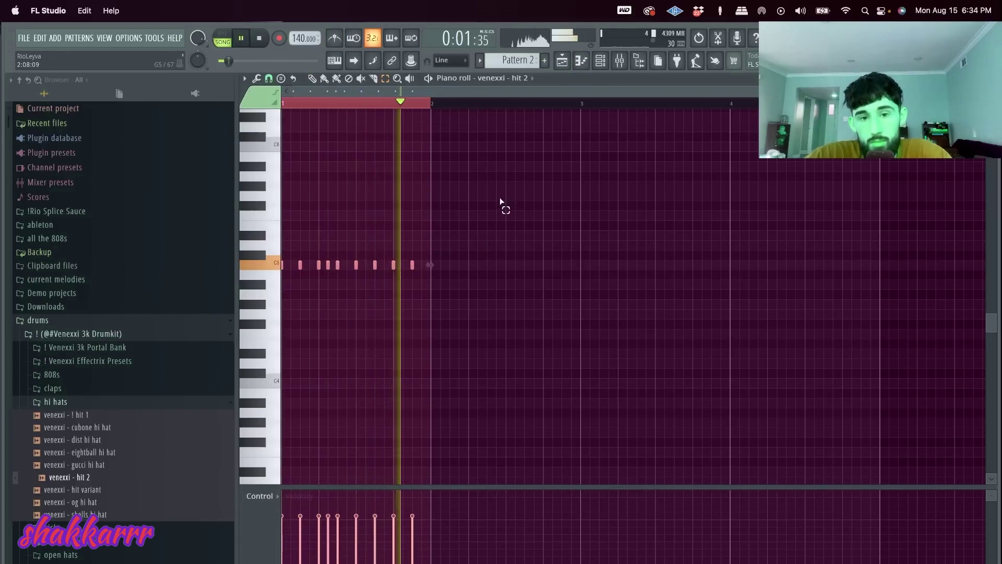
{"action": "key", "text": "ctrl+b"}
{"action": "key", "text": "ctrl+b"}
{"action": "scroll", "coordinate": [582, 260], "scroll_direction": "down", "scroll_amount": 2}
{"action": "key", "text": "ctrl+b"}
{"action": "key", "text": "ctrl+b"}
- Delete the copied hi-hat notes from the last hit of bar 2 onward
{"action": "left_click", "coordinate": [470, 265], "text": "ctrl"}
{"action": "scroll", "coordinate": [703, 285], "scroll_direction": "down", "scroll_amount": 1}
{"action": "left_click_drag", "start_coordinate": [720, 301], "coordinate": [438, 188]}
{"action": "key", "text": "Delete"}
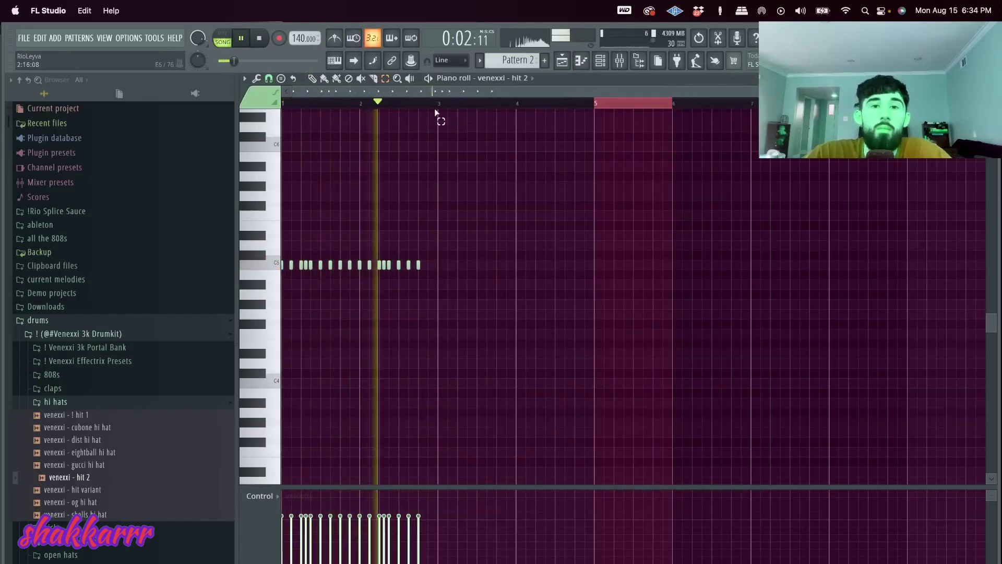
- Repeat the two-bar hi-hat pattern through bar 8 and delete the surplus copies beyond it
{"action": "left_click_drag", "start_coordinate": [438, 104], "coordinate": [283, 104]}
{"action": "key", "text": "ctrl+b"}
{"action": "key", "text": "ctrl+b"}
{"action": "key", "text": "ctrl+b"}
{"action": "key", "text": "ctrl+b"}
{"action": "left_click", "coordinate": [802, 108], "text": "ctrl"}
{"action": "left_click_drag", "start_coordinate": [962, 340], "coordinate": [752, 185]}
{"action": "key", "text": "Delete"}
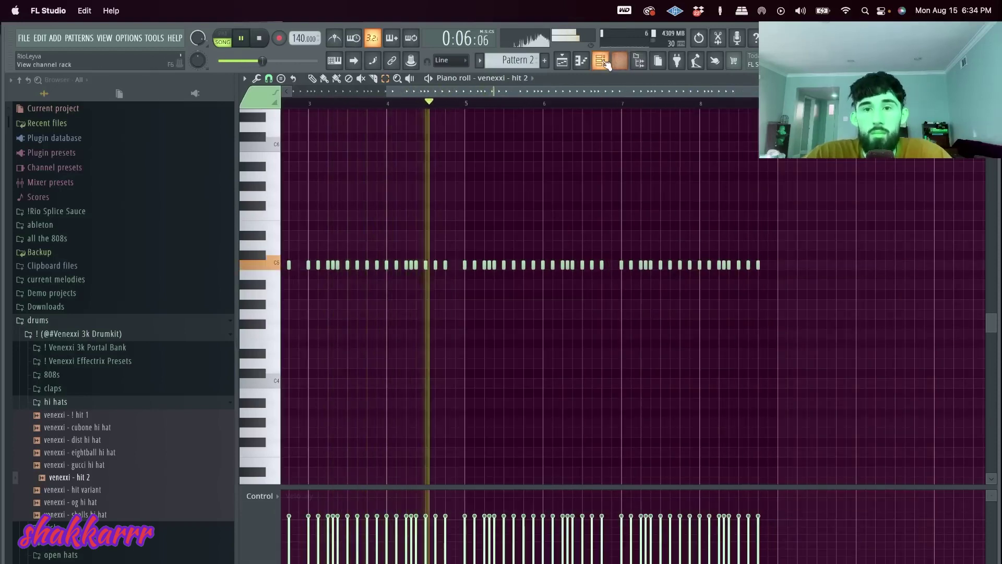
- Stop playback and add "venexxi - sniped snare" from the Venexxi kit's snares folder to the channel rack
{"action": "key", "text": "F6"}
{"action": "key", "text": "space"}
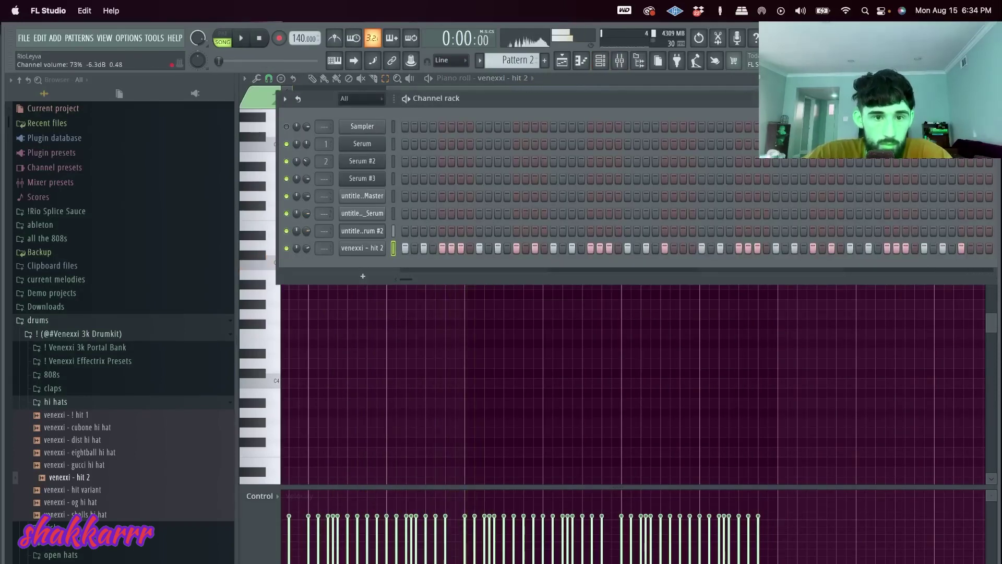
{"action": "scroll", "coordinate": [116, 360], "scroll_direction": "down", "scroll_amount": 10}
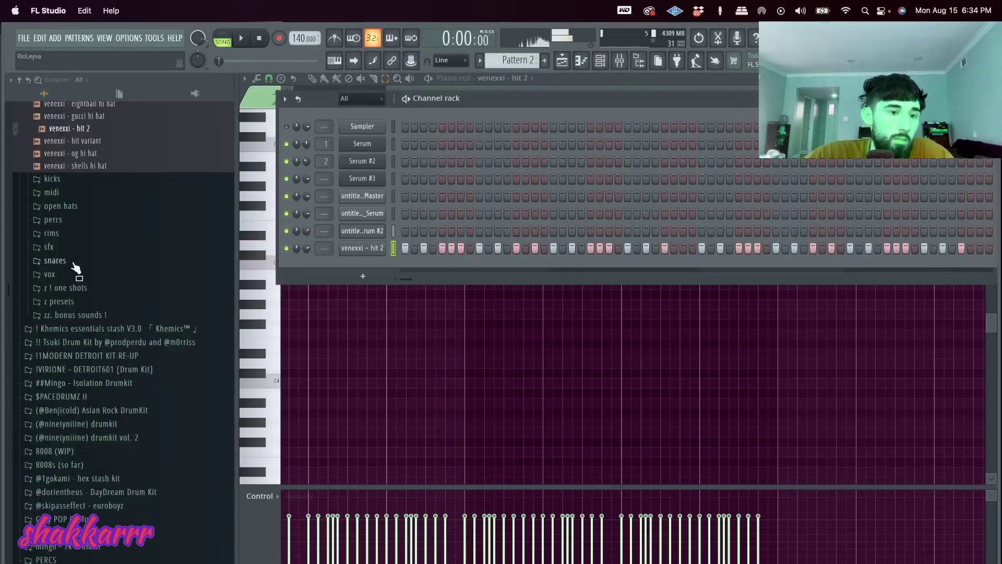
{"action": "left_click", "coordinate": [74, 263]}
{"action": "scroll", "coordinate": [77, 313], "scroll_direction": "down", "scroll_amount": 3}
{"action": "left_click", "coordinate": [77, 313]}
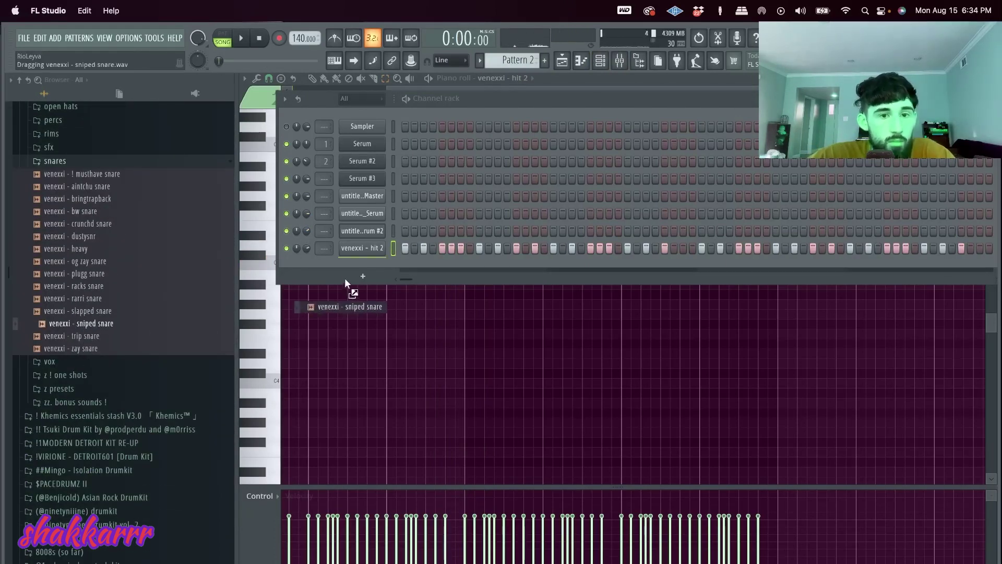
{"action": "left_click_drag", "start_coordinate": [299, 286], "coordinate": [298, 288]}
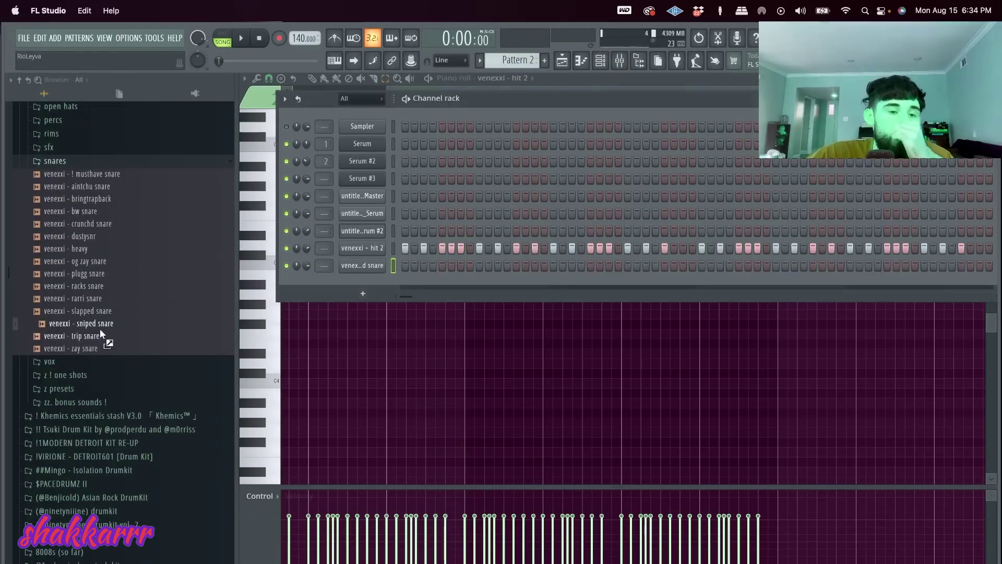
- Audition the samples in the Tsuki Drum Kit's Snares folder
{"action": "scroll", "coordinate": [97, 323], "scroll_direction": "down", "scroll_amount": 12}
{"action": "scroll", "coordinate": [63, 241], "scroll_direction": "up", "scroll_amount": 6}
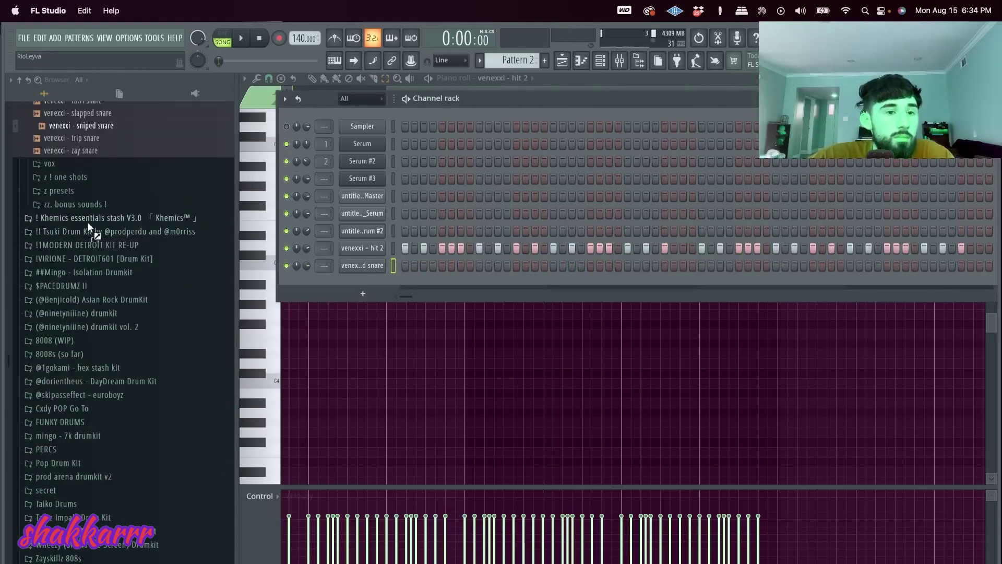
{"action": "left_click", "coordinate": [95, 233]}
{"action": "left_click", "coordinate": [63, 304]}
{"action": "left_click", "coordinate": [74, 320]}
{"action": "left_click", "coordinate": [68, 328]}
{"action": "left_click", "coordinate": [63, 343]}
{"action": "left_click", "coordinate": [62, 354]}
{"action": "left_click", "coordinate": [61, 367]}
{"action": "left_click", "coordinate": [65, 379]}
{"action": "left_click", "coordinate": [68, 392]}
{"action": "left_click", "coordinate": [74, 426]}
- Add Meow Snare to the channel rack and place its hits on steps 9, 19, 25, 26, 27, 41 and 51
{"action": "left_click_drag", "start_coordinate": [55, 368], "coordinate": [481, 281]}
{"action": "left_click", "coordinate": [480, 282]}
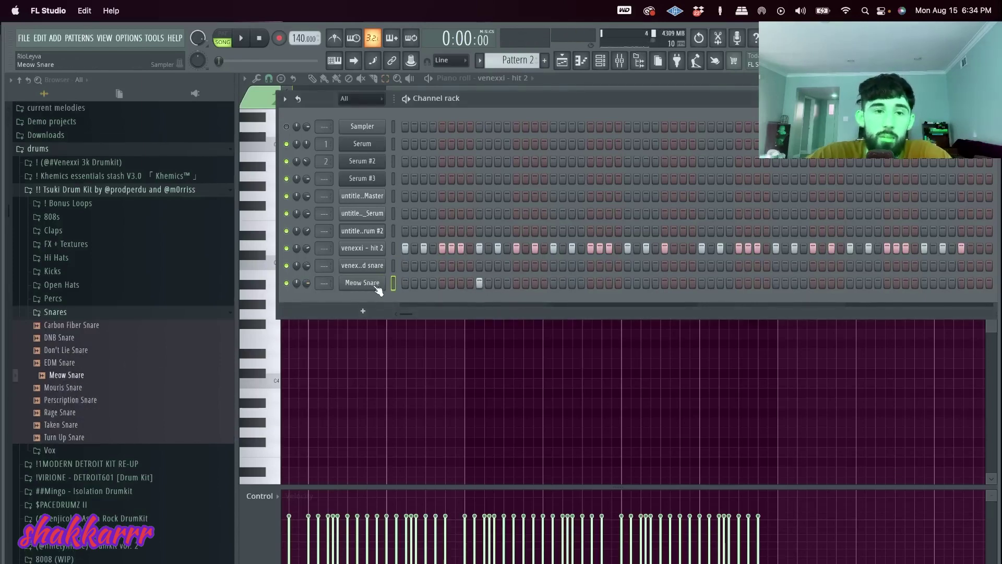
{"action": "left_click", "coordinate": [375, 284]}
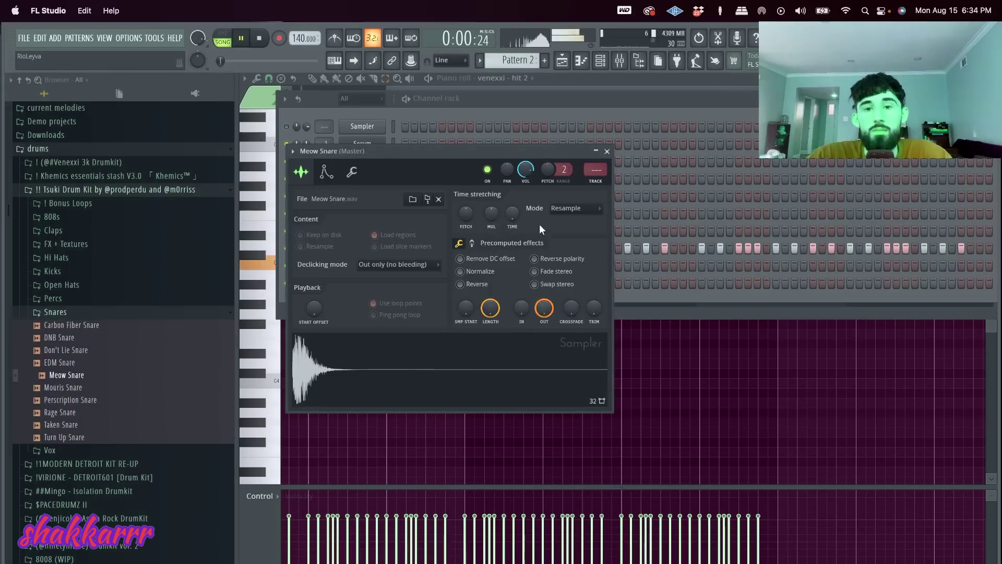
{"action": "left_click", "coordinate": [648, 292]}
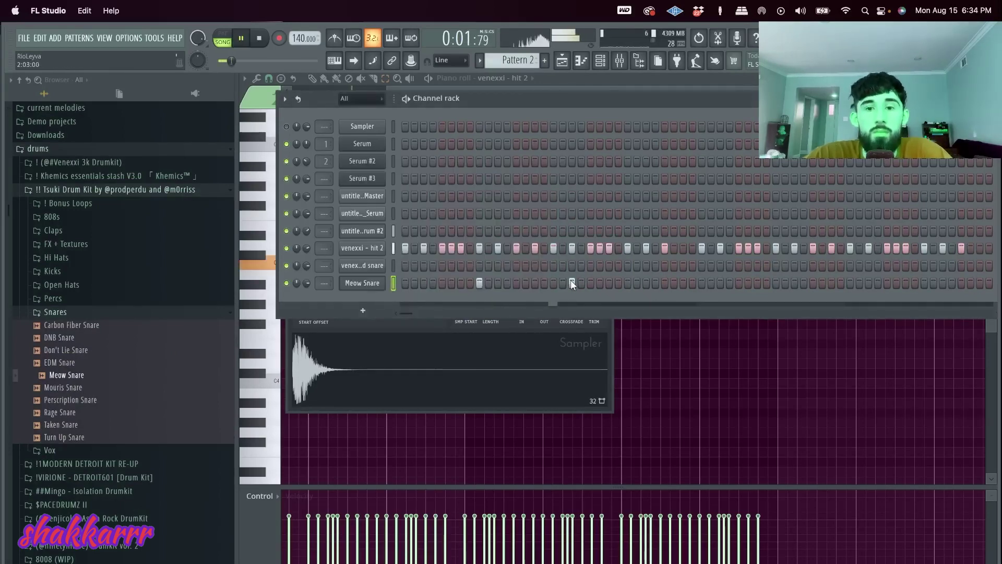
{"action": "left_click_drag", "start_coordinate": [628, 281], "coordinate": [646, 283]}
{"action": "left_click", "coordinate": [767, 282]}
{"action": "left_click", "coordinate": [769, 282]}
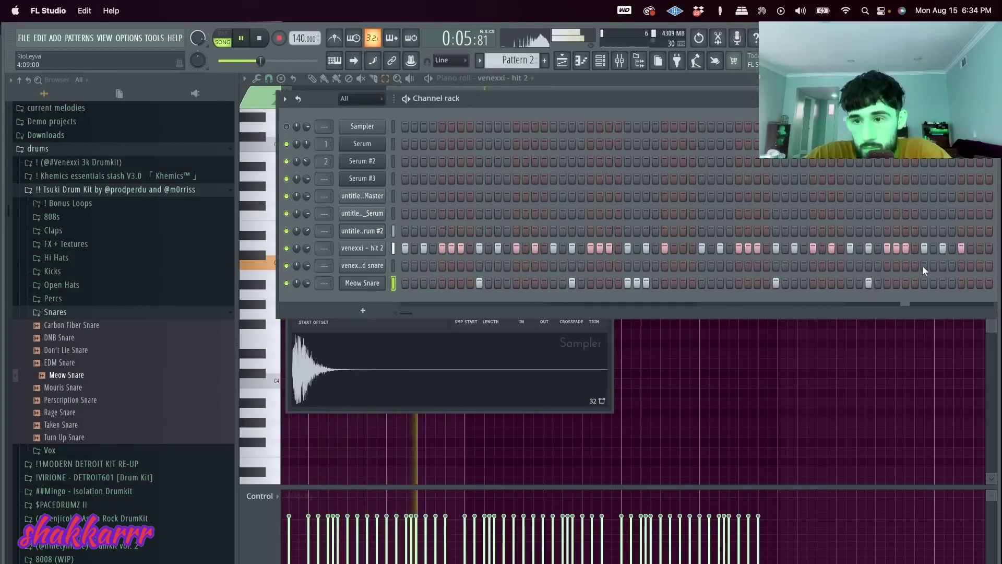
- Place sniped snare hits on steps 57, 58, 59 and 63 and duplicate the four-bar pattern into bars 5 to 8
{"action": "right_click", "coordinate": [375, 266]}
{"action": "left_click", "coordinate": [404, 264]}
{"action": "left_click_drag", "start_coordinate": [520, 104], "coordinate": [23, 128]}
{"action": "key", "text": "ctrl+b"}
- Duplicate the Meow Snare's four-bar pattern into bars 5 to 8 in its piano roll
{"action": "left_click", "coordinate": [496, 79]}
{"action": "left_click", "coordinate": [534, 204]}
{"action": "left_click_drag", "start_coordinate": [517, 98], "coordinate": [285, 104]}
{"action": "key", "text": "ctrl+b"}
- Stop playback and add the Half Life 808 from the Tsuki Drum Kit's 808s folder to the channel rack
{"action": "key", "text": "F6"}
{"action": "key", "text": "space"}
{"action": "left_click", "coordinate": [84, 215]}
{"action": "left_click", "coordinate": [71, 243]}
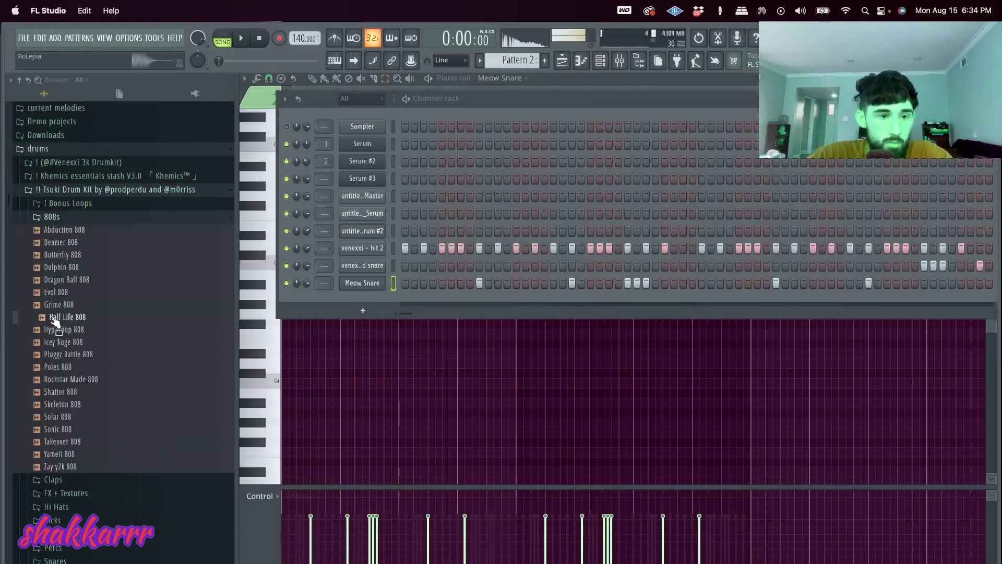
{"action": "left_click_drag", "start_coordinate": [368, 302], "coordinate": [368, 302]}
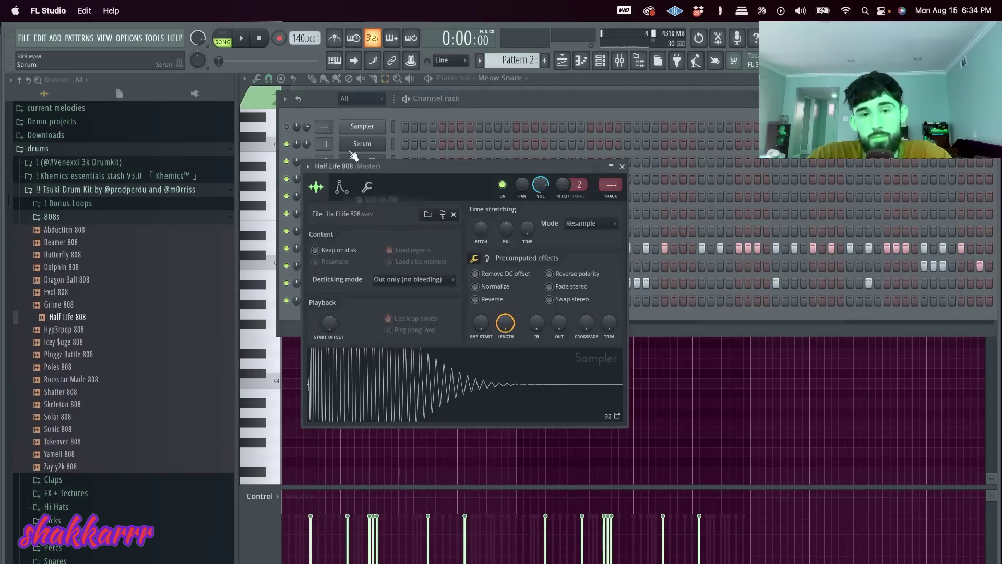
- Enable the Half Life 808's volume envelope with sustain at 0% and turn on Cut self
{"action": "left_click", "coordinate": [342, 187]}
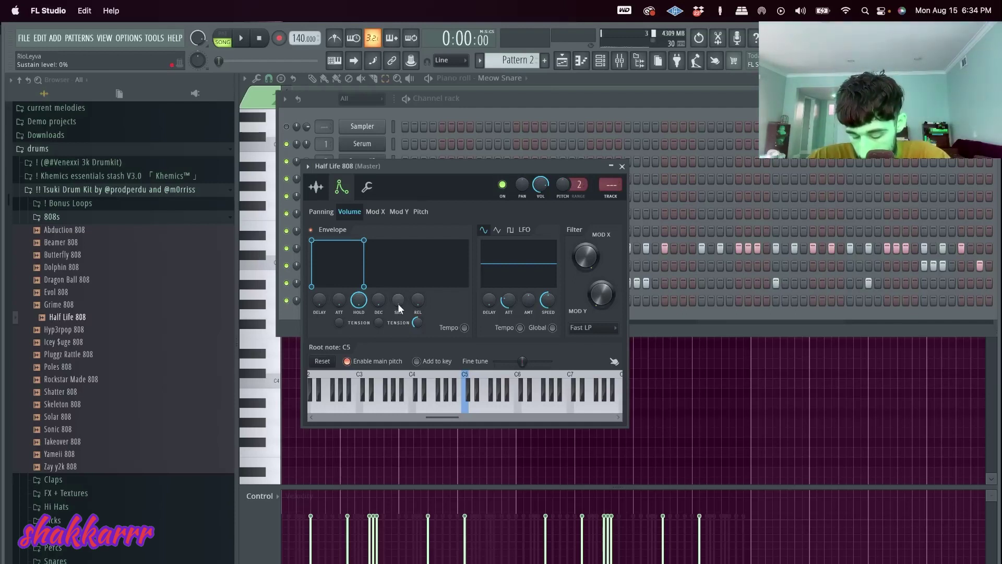
{"action": "left_click", "coordinate": [367, 187]}
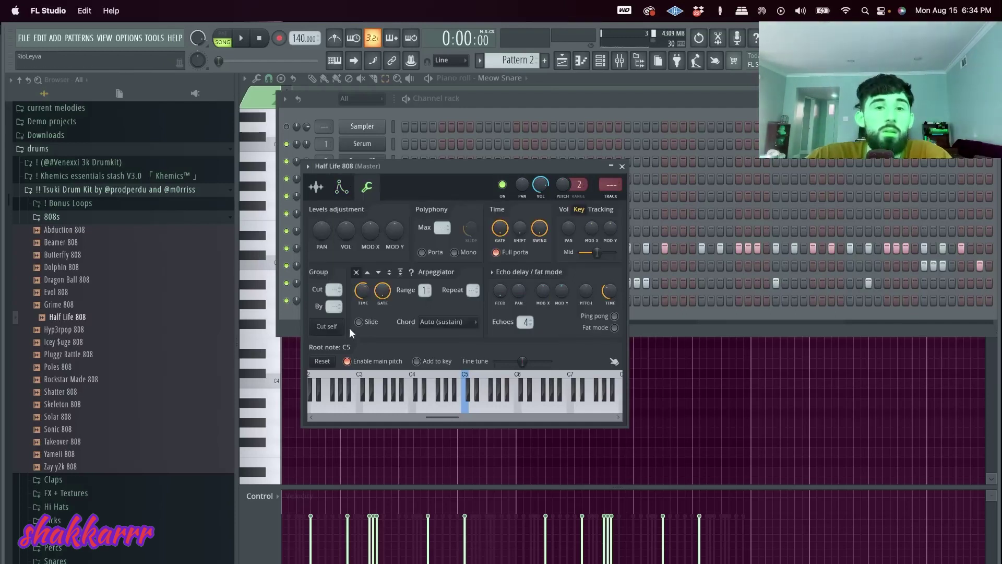
{"action": "left_click", "coordinate": [293, 312]}
- Place Half Life 808 hits on steps 1, 7 and 13 during playback and open the channel's piano roll
{"action": "key", "text": "space"}
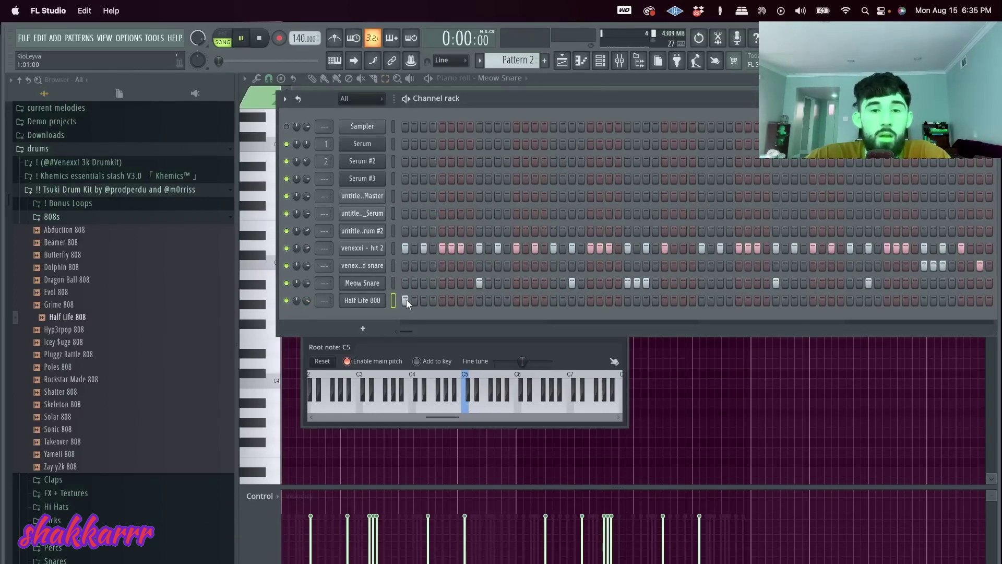
{"action": "left_click", "coordinate": [516, 301]}
{"action": "right_click", "coordinate": [384, 298]}
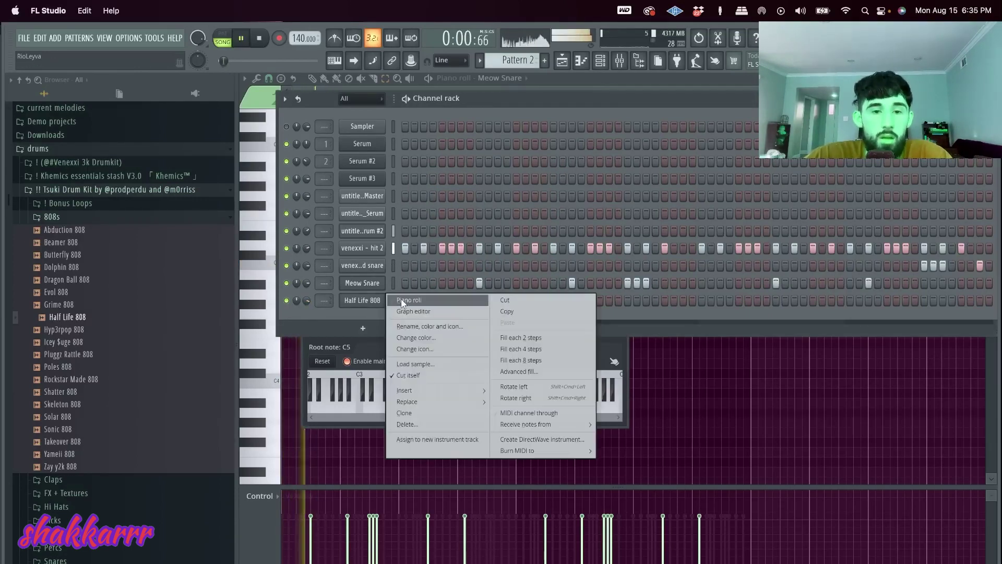
{"action": "left_click", "coordinate": [386, 301]}
- Add four C#5 notes to the 808 in bar 2, on steps 5, 6, 7 and 11
{"action": "key", "text": "super+Up"}
{"action": "key", "text": "super+Down"}
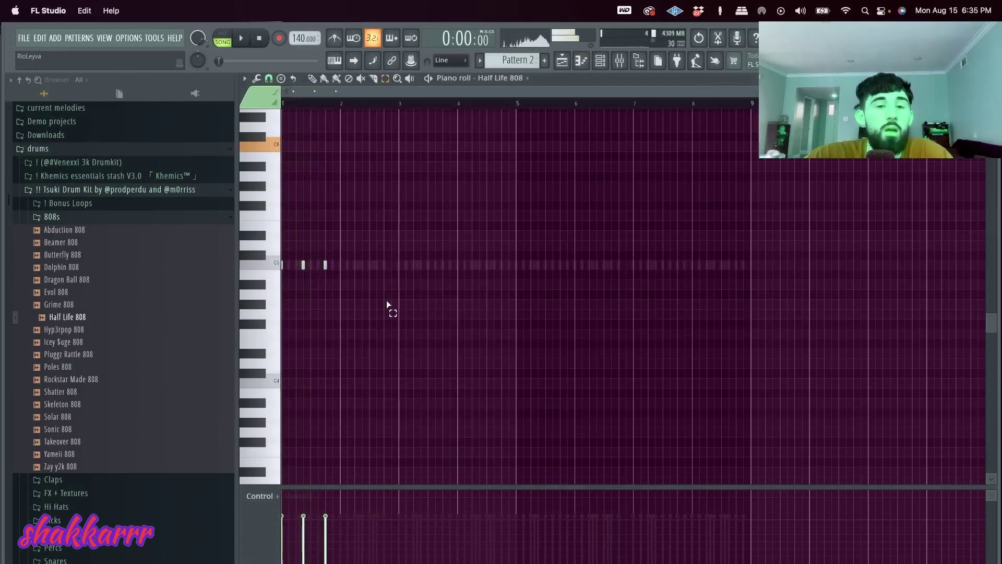
{"action": "scroll", "coordinate": [340, 268], "scroll_direction": "up", "scroll_amount": 3}
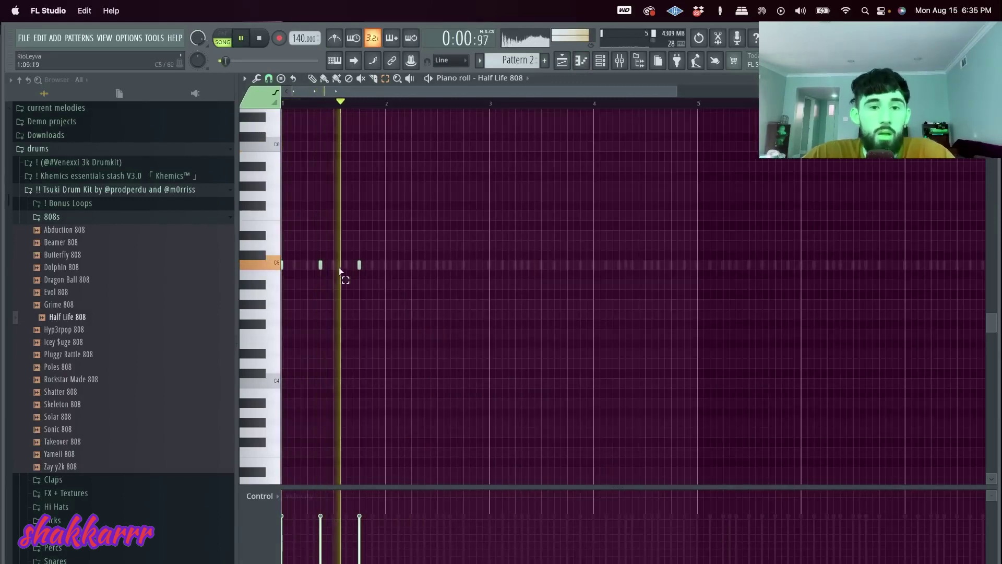
{"action": "left_click", "coordinate": [414, 256]}
{"action": "left_click", "coordinate": [419, 255]}
{"action": "left_click", "coordinate": [424, 256]}
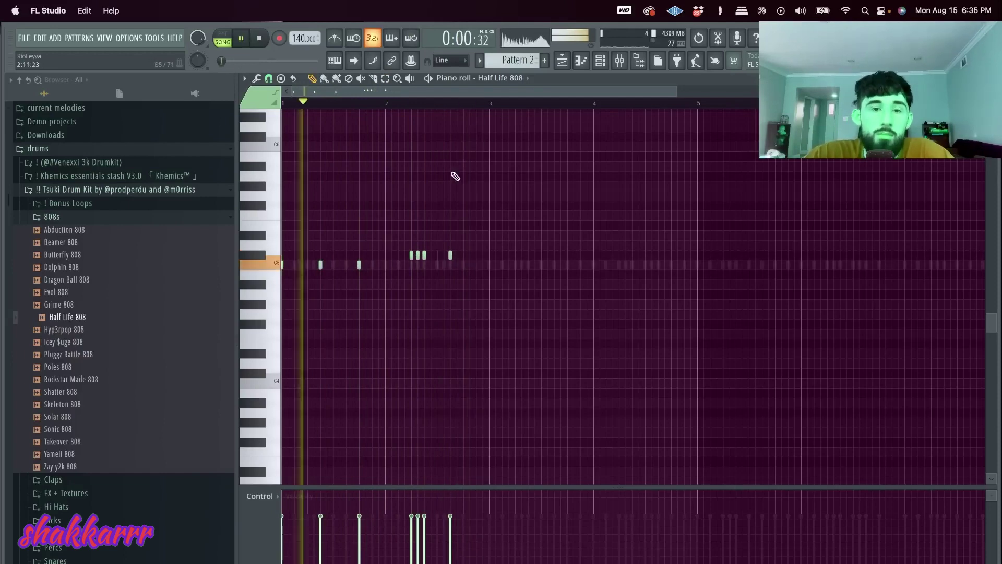
- Raise all the 808 notes two octaves and lower the four bar 2 notes by a semitone
{"action": "key", "text": "super+Up"}
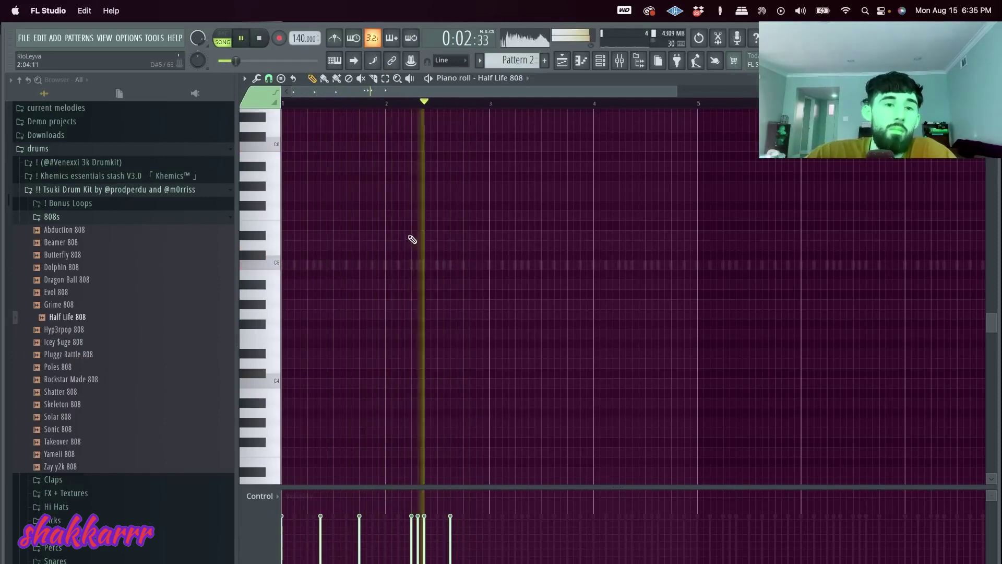
{"action": "key", "text": "super+Up"}
{"action": "left_click_drag", "start_coordinate": [477, 181], "coordinate": [405, 160]}
{"action": "key", "text": "space"}
{"action": "key", "text": "Down"}
- Lower all the 808 notes two octaves to C5 and play the beat to check them
{"action": "key", "text": "super+a"}
{"action": "key", "text": "super+Down"}
{"action": "key", "text": "space"}
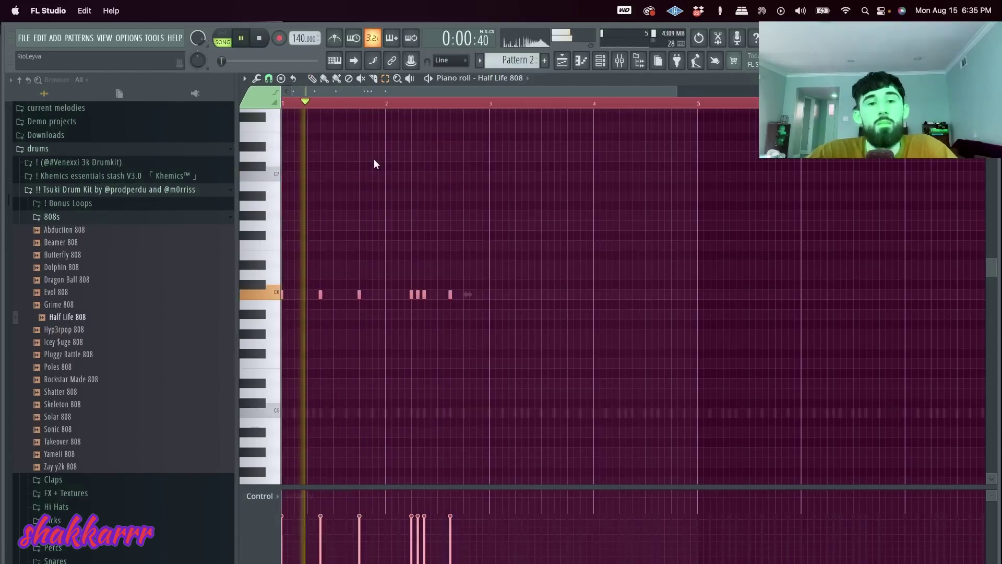
{"action": "key", "text": "super+Down"}
{"action": "key", "text": "space"}
{"action": "key", "text": "space"}
{"action": "key", "text": "space"}
{"action": "key", "text": "space"}
- Delete the 808 hits on step 7 of bar 1 and step 11 of bar 2
{"action": "left_click_drag", "start_coordinate": [330, 407], "coordinate": [315, 412]}
{"action": "key", "text": "Delete"}
{"action": "key", "text": "space"}
{"action": "key", "text": "space"}
{"action": "left_click_drag", "start_coordinate": [461, 418], "coordinate": [444, 411]}
{"action": "key", "text": "Delete"}
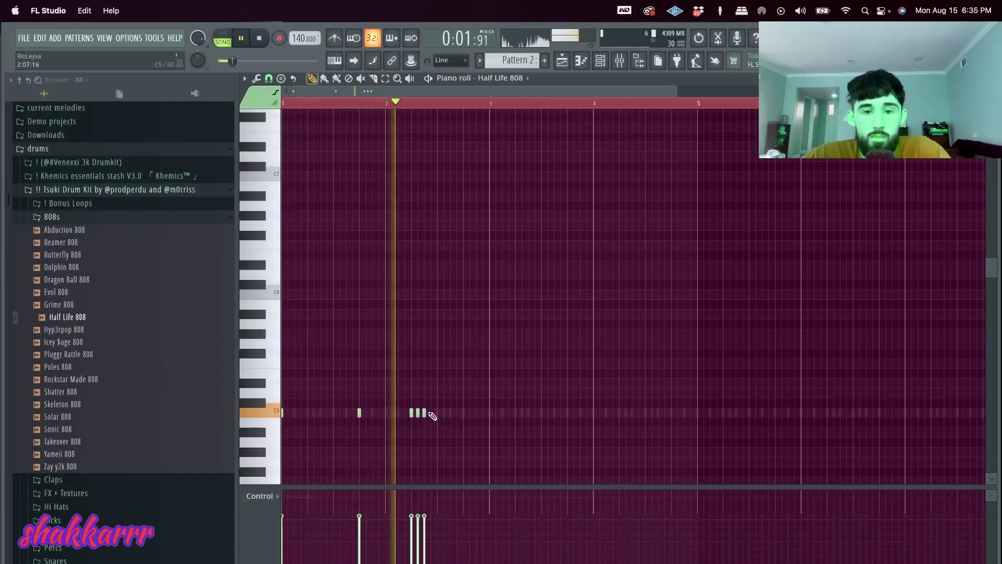
- Replay the 808 part and add a G5 note on step 15 of bar 2
{"action": "key", "text": "space"}
{"action": "key", "text": "space"}
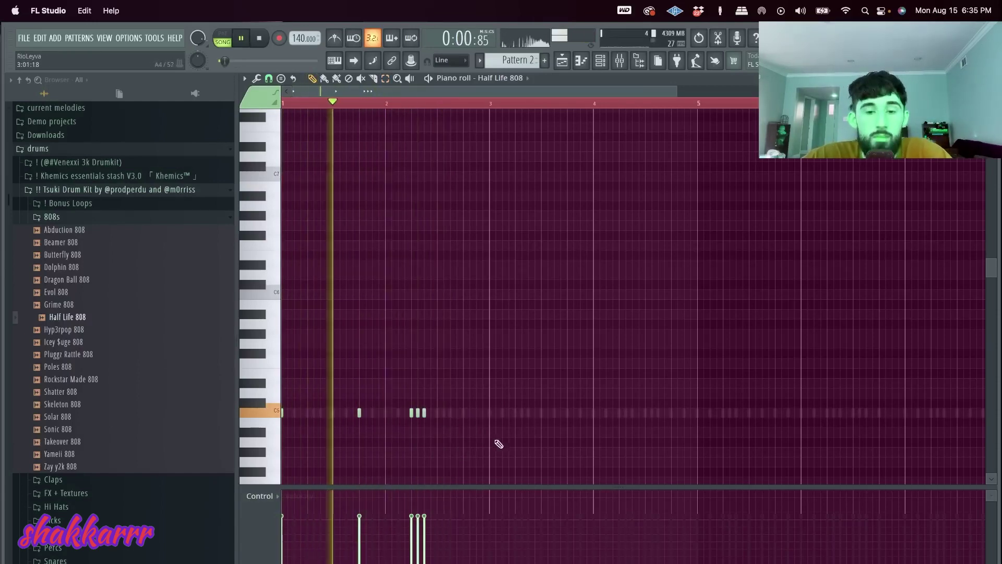
{"action": "key", "text": "space"}
{"action": "left_click", "coordinate": [476, 343]}
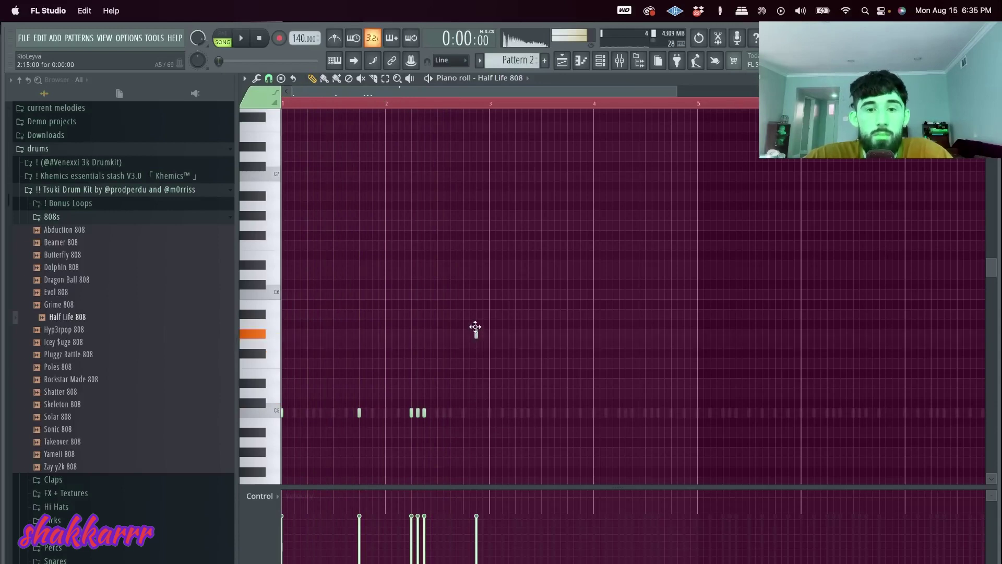
- Play the two-bar 808 part and duplicate it into bars 3 and 4
{"action": "left_click_drag", "start_coordinate": [489, 105], "coordinate": [286, 106]}
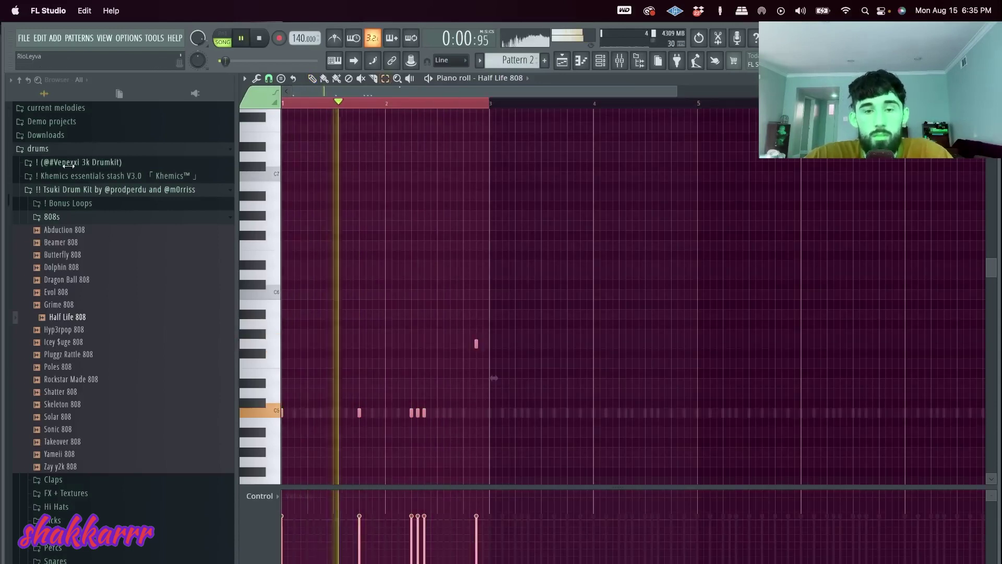
{"action": "key", "text": "super+b"}
{"action": "key", "text": "super+d"}
{"action": "left_click_drag", "start_coordinate": [728, 456], "coordinate": [485, 272]}
{"action": "key", "text": "super+d"}
{"action": "left_click_drag", "start_coordinate": [658, 436], "coordinate": [530, 400]}
{"action": "key", "text": "super+d"}
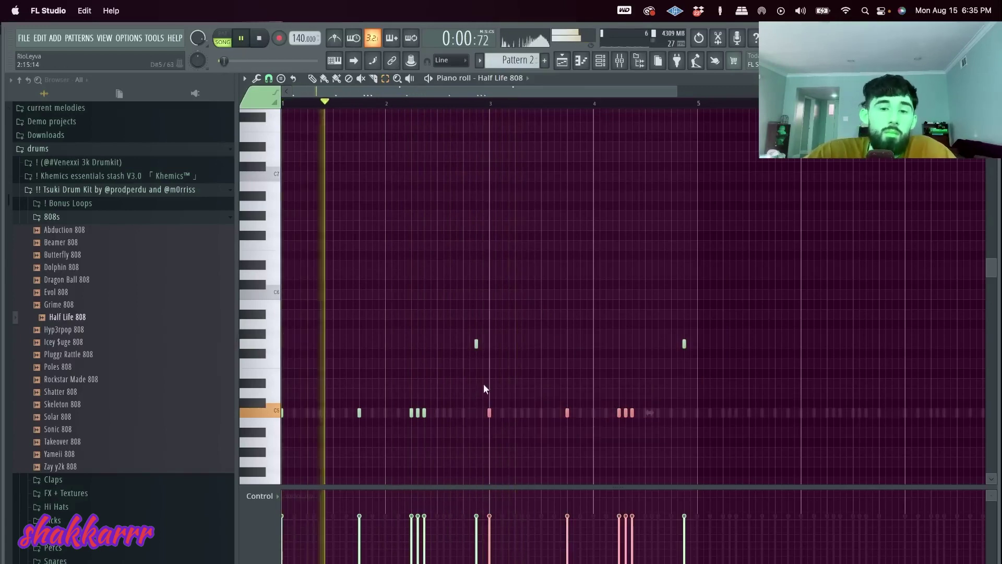
- Set the rendered Serum #2 audio clip to Stretch mode and lower its pitch shift to -600 cents
{"action": "left_click", "coordinate": [600, 61]}
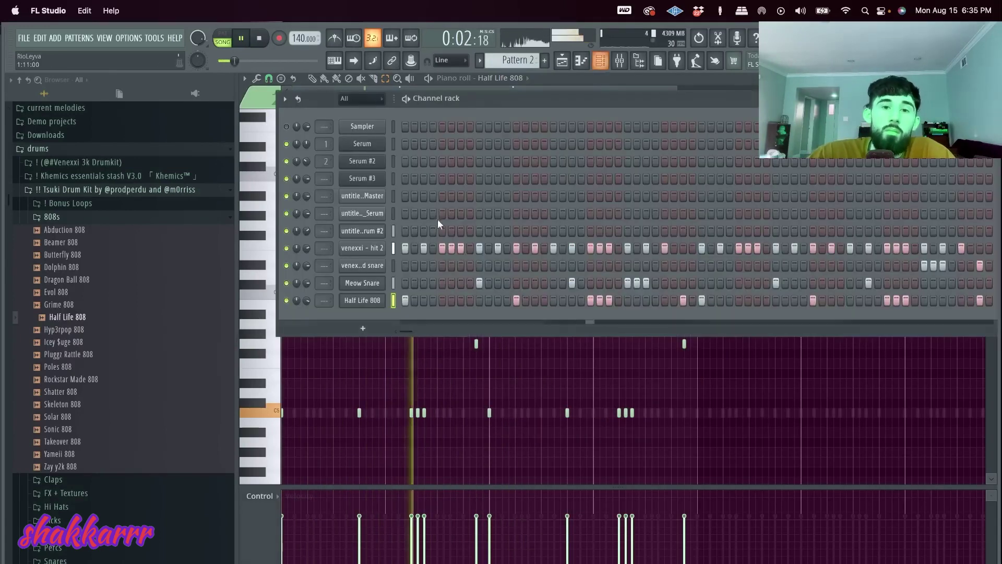
{"action": "key", "text": "space"}
{"action": "left_click", "coordinate": [373, 233]}
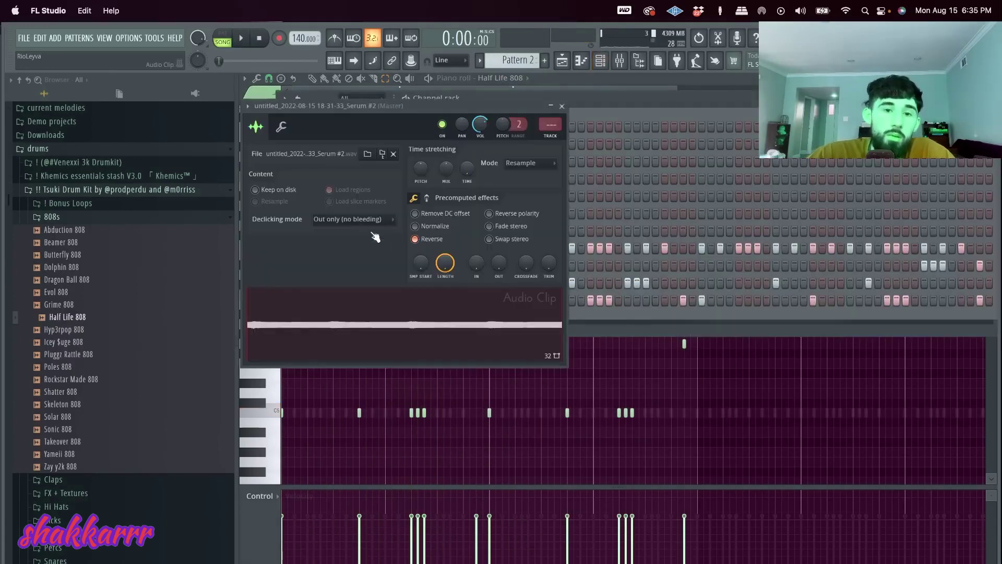
{"action": "left_click", "coordinate": [523, 164]}
{"action": "left_click", "coordinate": [525, 190]}
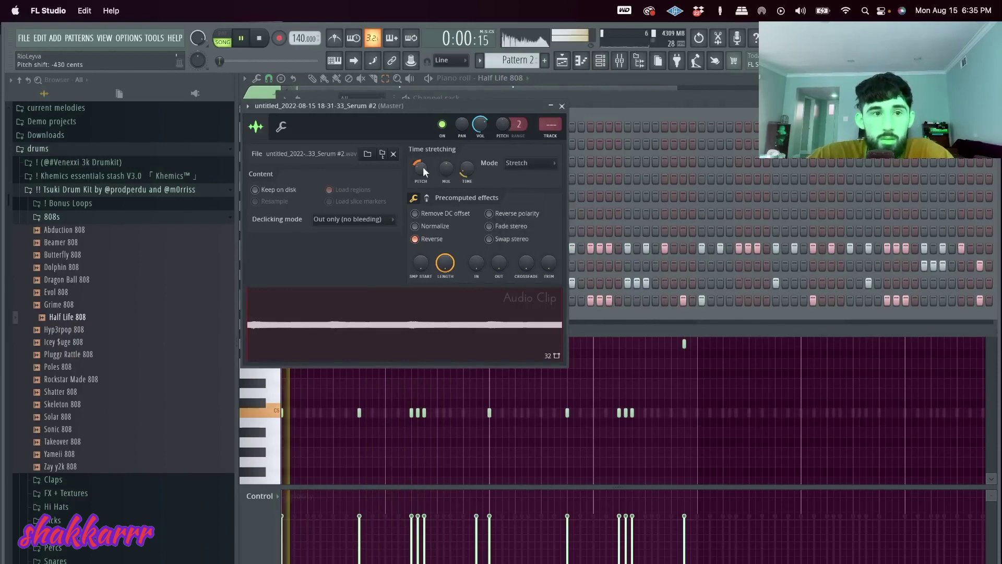
{"action": "key", "text": "F6"}
{"action": "right_click", "coordinate": [362, 300]}
{"action": "left_click", "coordinate": [410, 300]}
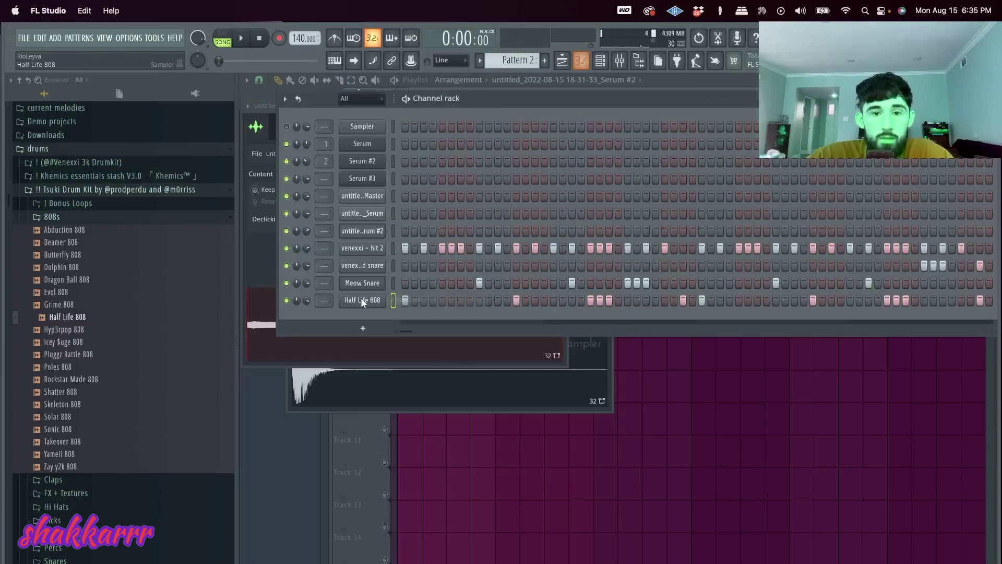
{"action": "left_click", "coordinate": [374, 231]}
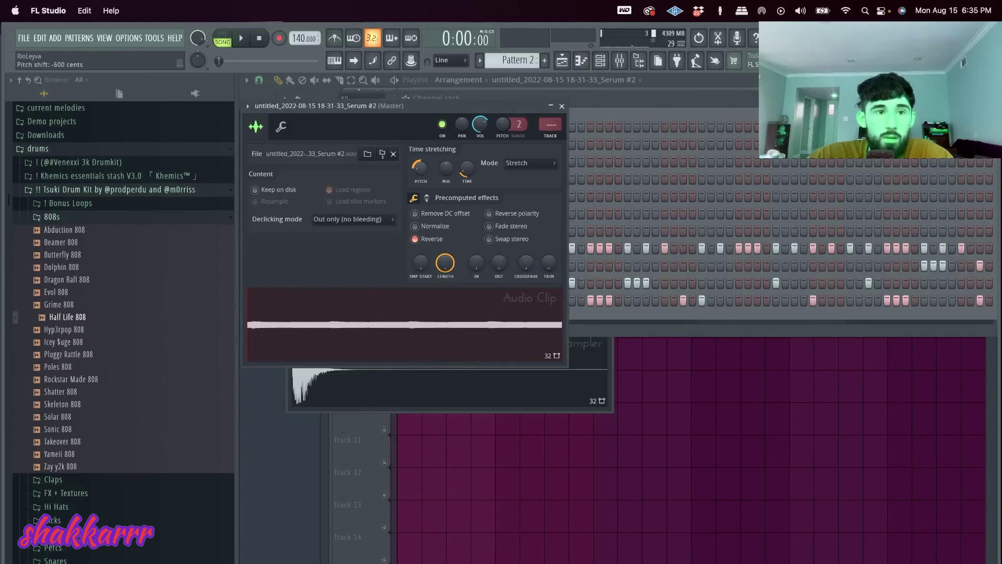
{"action": "left_click", "coordinate": [562, 105]}
- Raise all the 808 notes six semitones so the C5 hits land on F#5, and play the beat
{"action": "right_click", "coordinate": [362, 302]}
{"action": "left_click", "coordinate": [397, 300]}
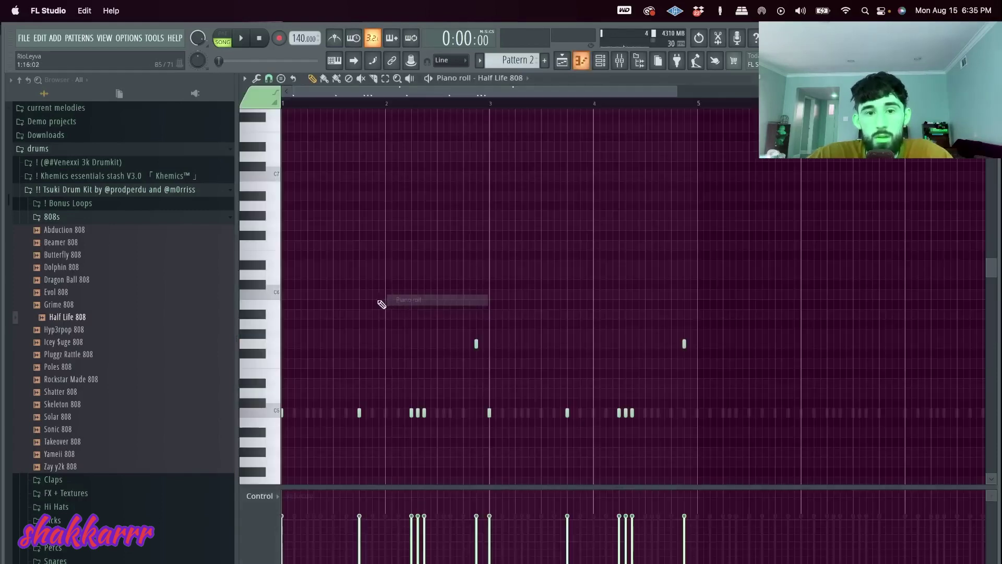
{"action": "key", "text": "shift+Up"}
{"action": "key", "text": "space"}
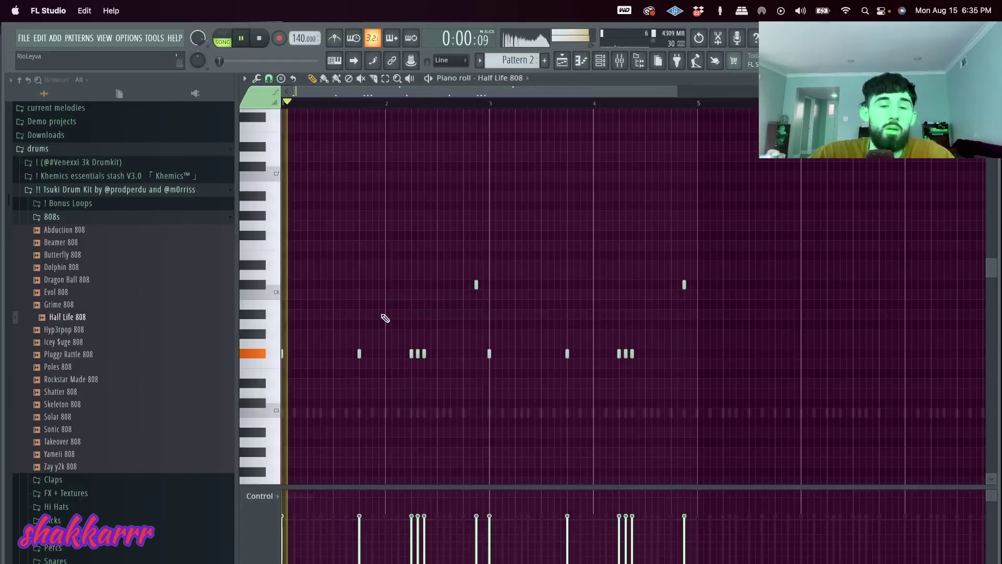
- Lower the bar 3 and 4 hits four semitones to D5 and move the last bar 4 note to E5
{"action": "left_click_drag", "start_coordinate": [719, 389], "coordinate": [455, 339]}
{"action": "key", "text": "Down"}
{"action": "key", "text": "Down"}
{"action": "key", "text": "Down"}
{"action": "key", "text": "Down"}
{"action": "left_click_drag", "start_coordinate": [691, 307], "coordinate": [628, 239]}
{"action": "key", "text": "super+Down"}
{"action": "key", "text": "shift+Up"}
{"action": "key", "text": "shift+Up"}
{"action": "key", "text": "shift+Up"}
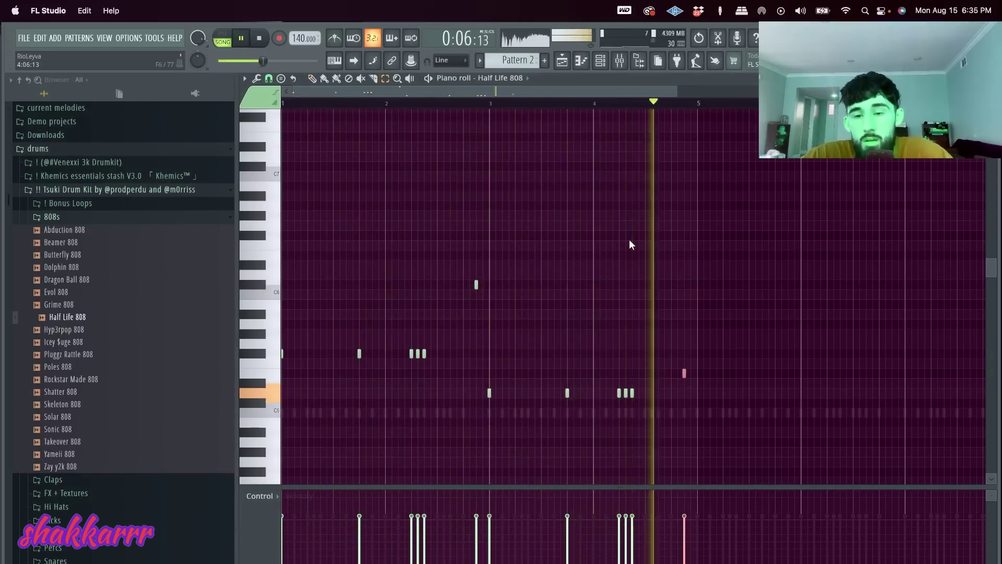
- Duplicate the whole four-bar 808 part into bars 5 to 8
{"action": "key", "text": "super+a"}
{"action": "key", "text": "super+b"}
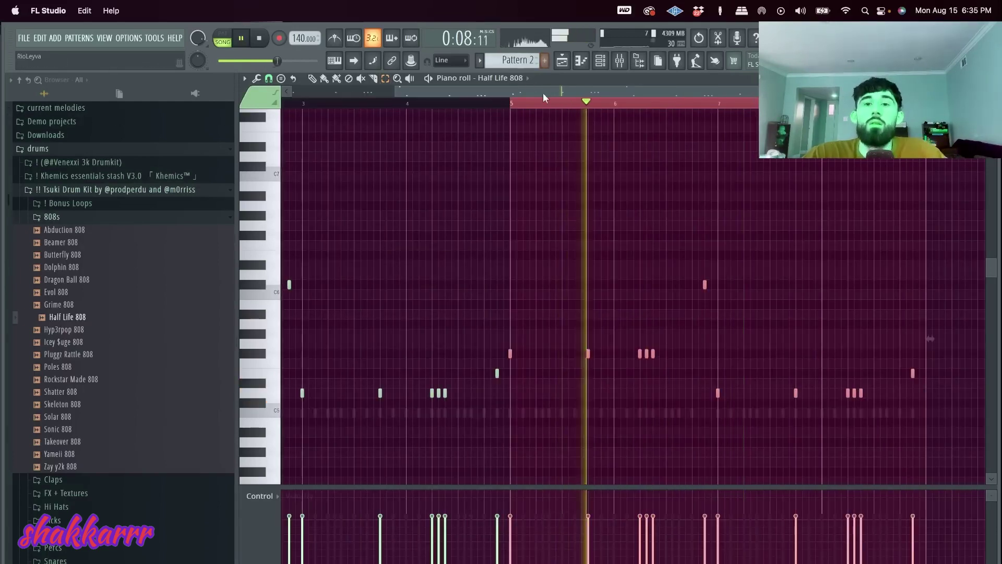
{"action": "key", "text": "super+d"}
- Replace the 808 channel's sample with Butterfly 808 and listen to it in the beat
{"action": "left_click", "coordinate": [600, 62]}
{"action": "left_click", "coordinate": [394, 299]}
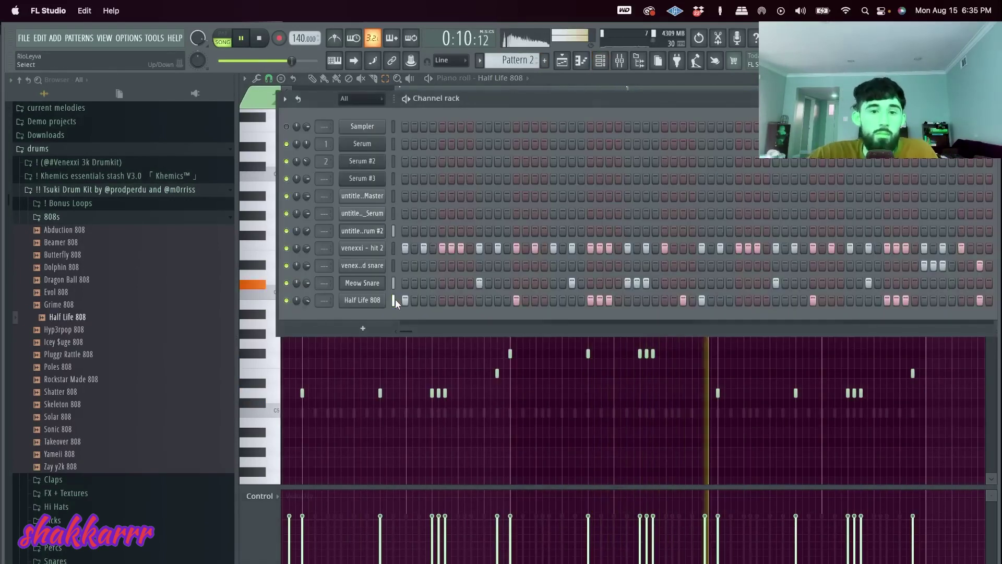
{"action": "left_click_drag", "start_coordinate": [63, 254], "coordinate": [392, 299]}
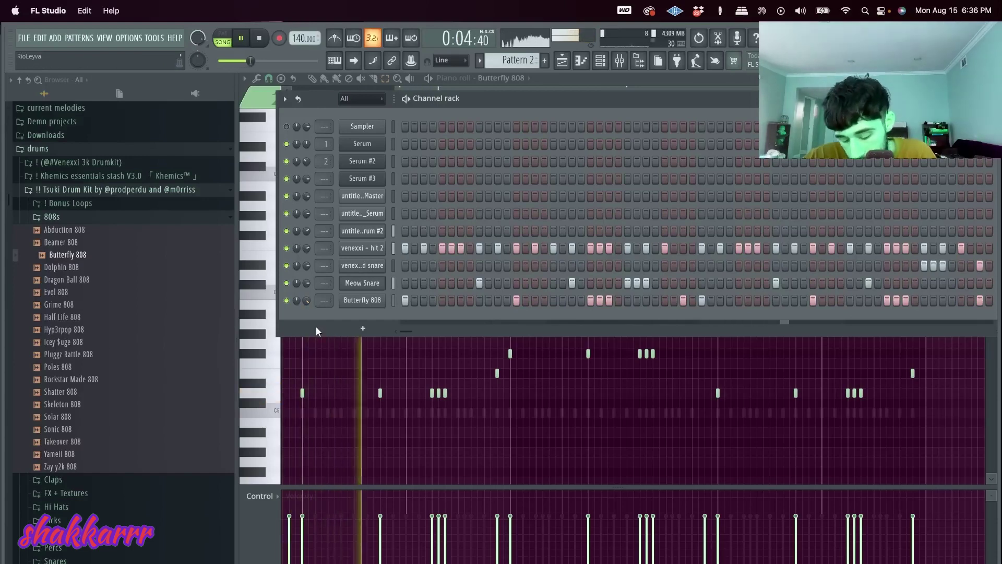
{"action": "key", "text": "space"}
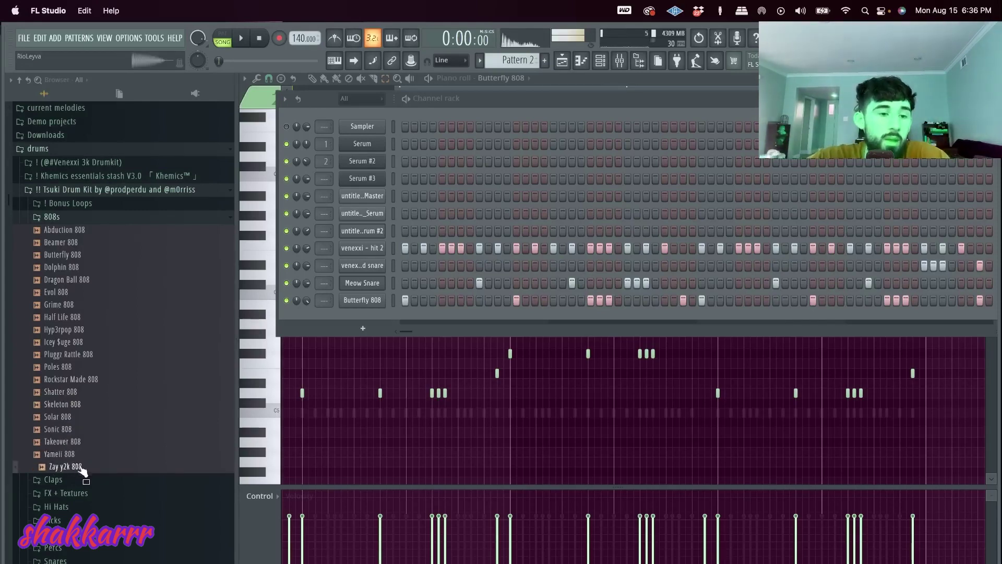
- Load Clipped Zay 808 from the ##Mingo - Isolation Drumkit 808s folder onto the 808 channel
{"action": "scroll", "coordinate": [99, 407], "scroll_direction": "down", "scroll_amount": 5}
{"action": "left_click", "coordinate": [120, 389]}
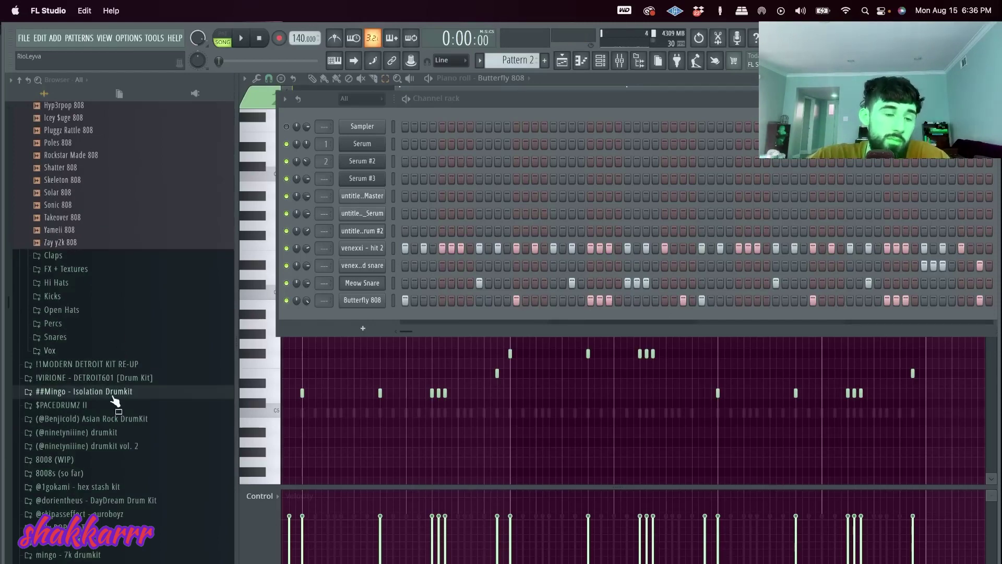
{"action": "left_click", "coordinate": [99, 410]}
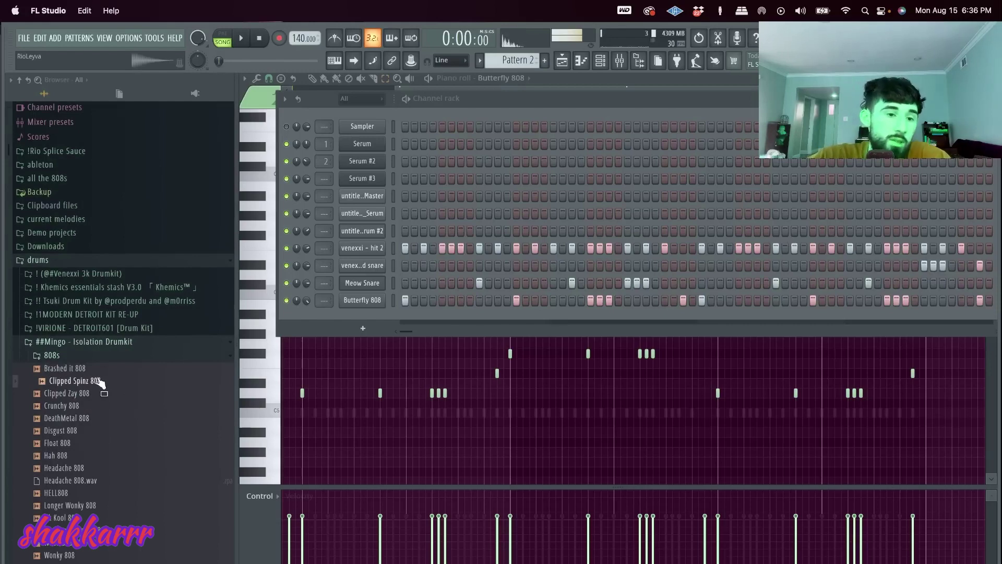
{"action": "scroll", "coordinate": [97, 385], "scroll_direction": "up", "scroll_amount": 2}
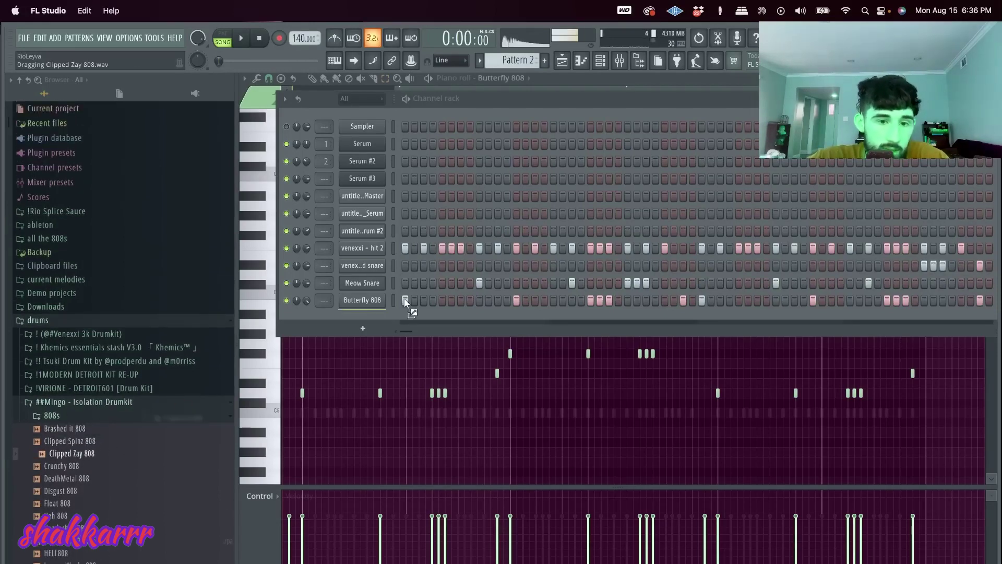
- Route the Clipped Zay 808 channel to mixer insert 6 and load Effectrix in its slot 5
{"action": "left_click", "coordinate": [625, 61]}
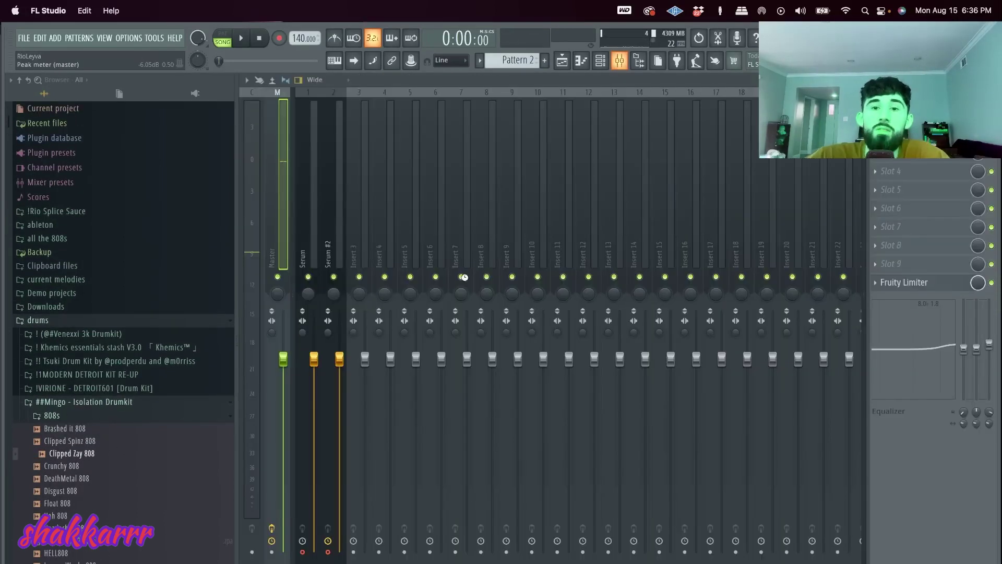
{"action": "key", "text": "space"}
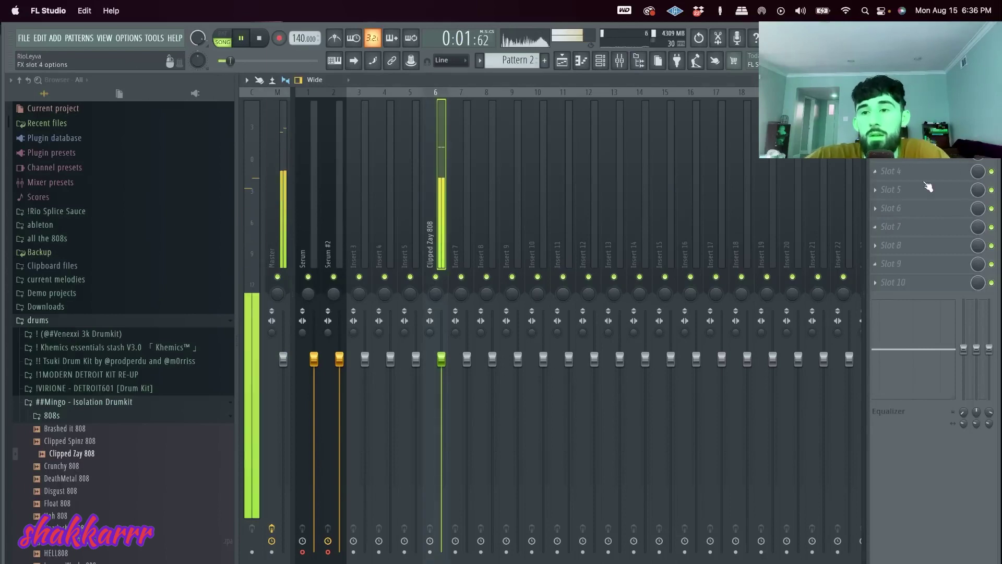
{"action": "left_click", "coordinate": [889, 189]}
{"action": "mouse_move", "coordinate": [898, 205]}
{"action": "mouse_move", "coordinate": [835, 252]}
{"action": "left_click", "coordinate": [767, 282]}
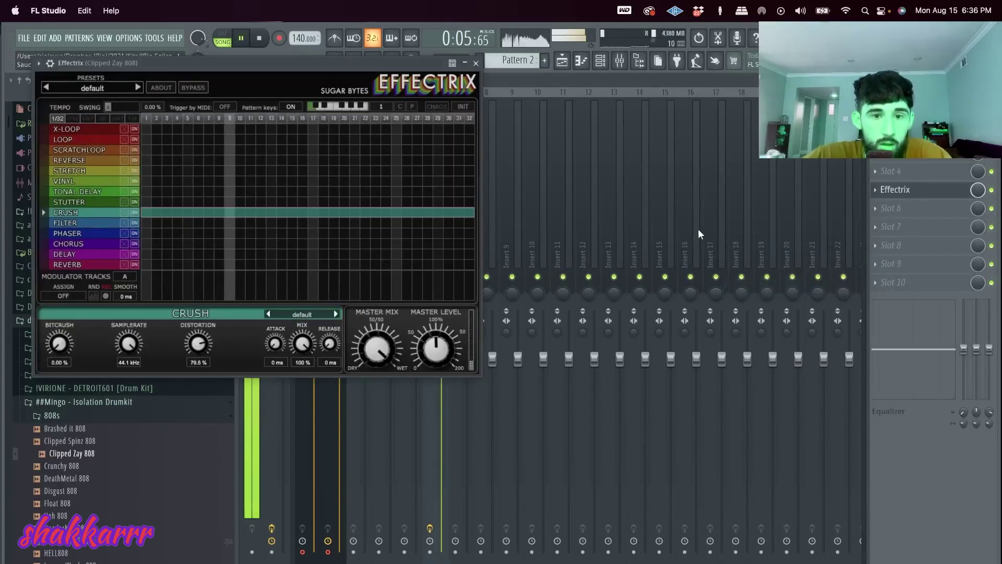
{"action": "left_click", "coordinate": [476, 63]}
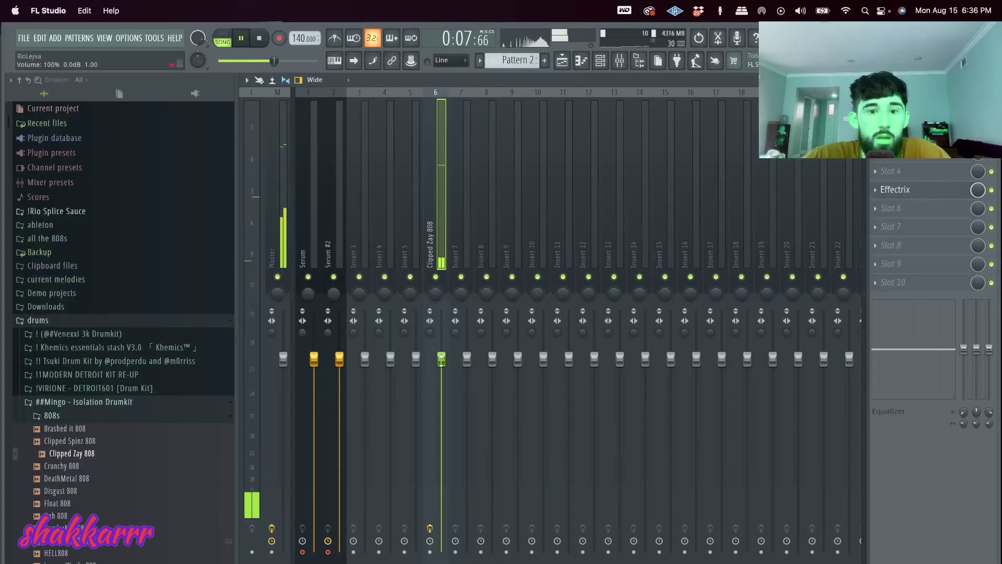
- Raise the 808 insert's volume and add Fruity parametric EQ 2 in slot 6
{"action": "left_click_drag", "start_coordinate": [442, 311], "coordinate": [441, 313]}
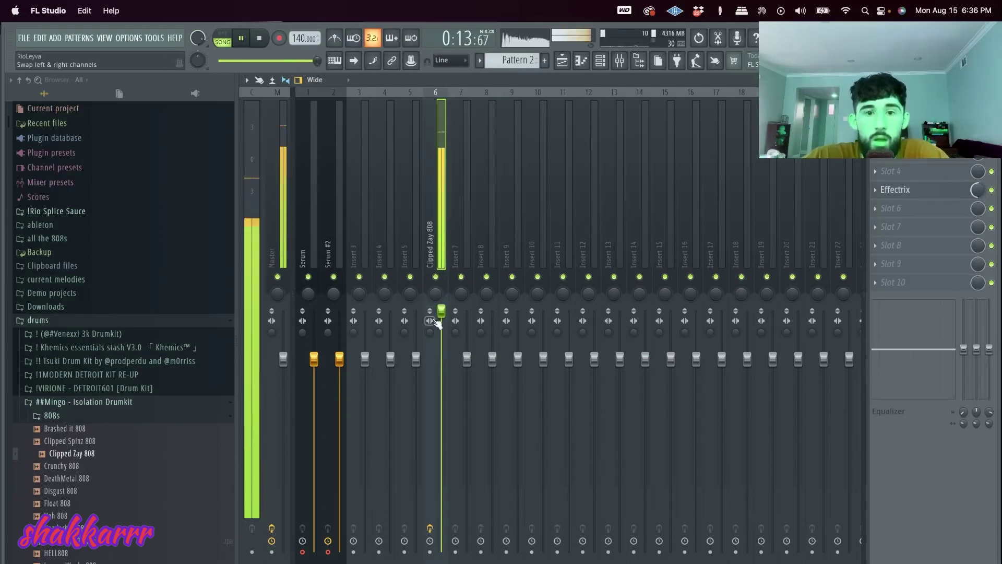
{"action": "left_click", "coordinate": [890, 208]}
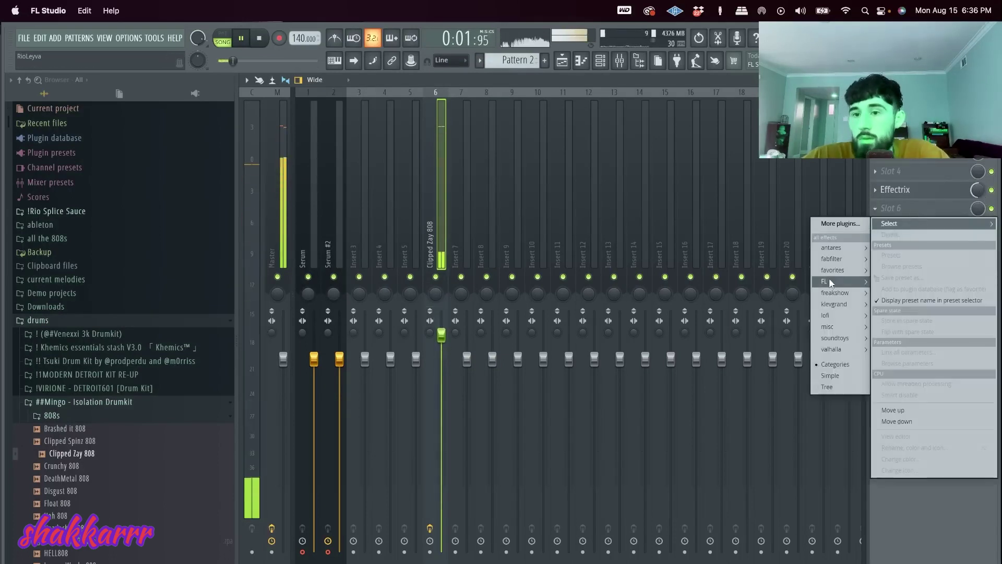
{"action": "mouse_move", "coordinate": [830, 272]}
{"action": "left_click", "coordinate": [761, 316]}
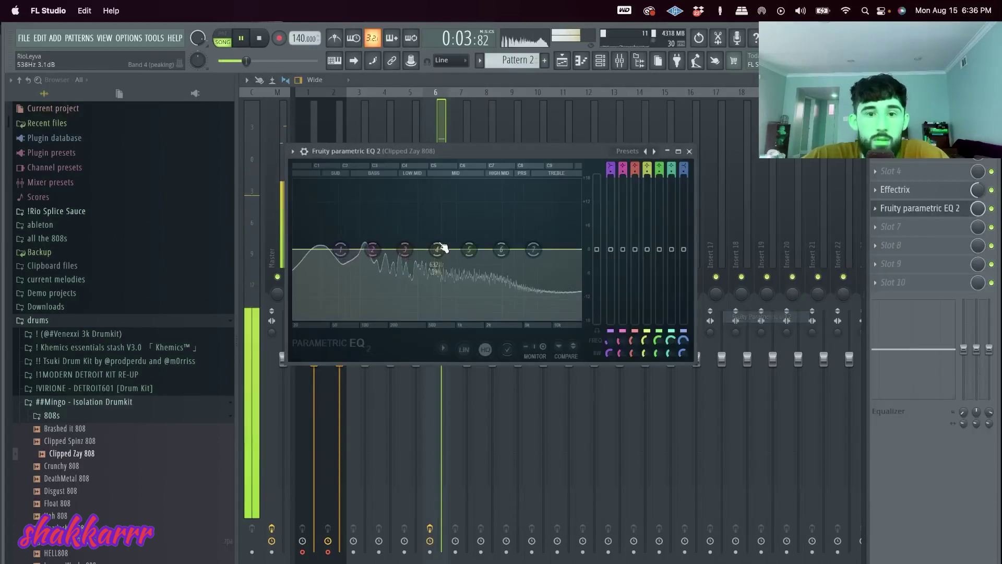
- Boost bands 1 and 4 of the 808's equalizer and set the insert's volume to about 110%
{"action": "left_click_drag", "start_coordinate": [434, 250], "coordinate": [500, 241]}
{"action": "left_click_drag", "start_coordinate": [341, 249], "coordinate": [359, 238]}
{"action": "left_click", "coordinate": [443, 138]}
{"action": "left_click_drag", "start_coordinate": [442, 335], "coordinate": [441, 342]}
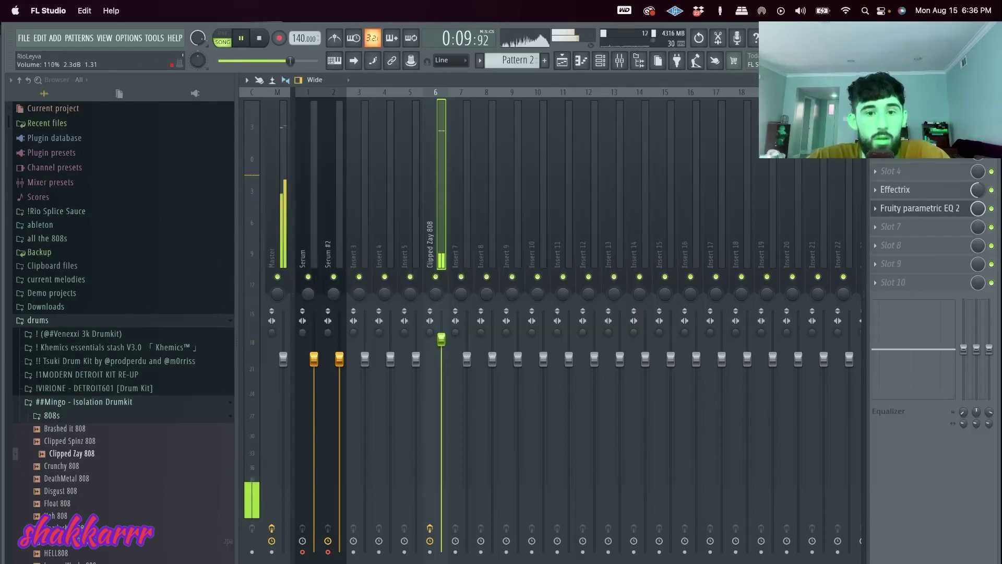
- Audition the Crunch snare from the ##Mingo - Isolation Drumkit Snares folder against the beat
{"action": "left_click", "coordinate": [601, 61]}
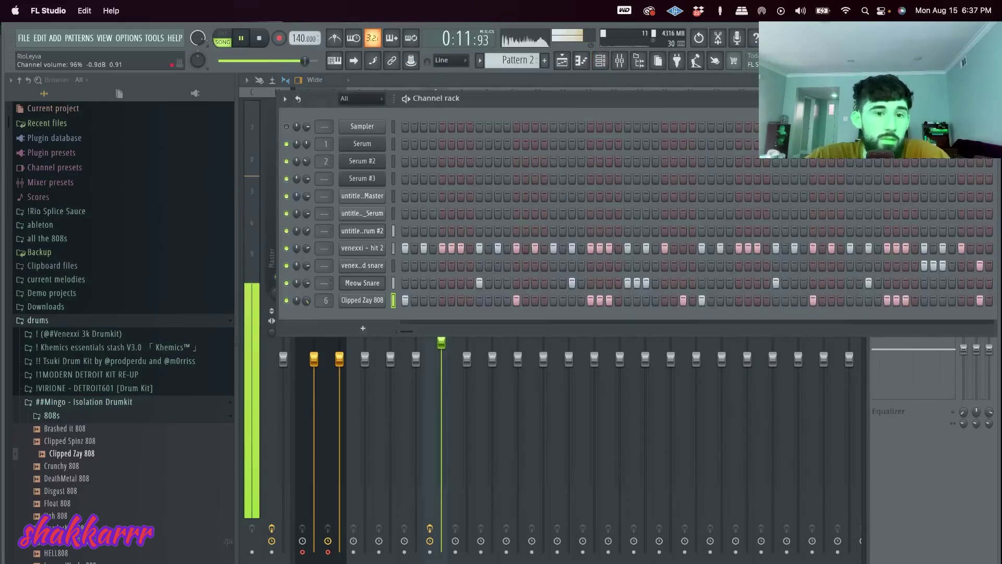
{"action": "scroll", "coordinate": [86, 387], "scroll_direction": "down", "scroll_amount": 10}
{"action": "left_click", "coordinate": [69, 364]}
{"action": "left_click", "coordinate": [62, 377]}
{"action": "left_click_drag", "start_coordinate": [358, 327], "coordinate": [167, 337]}
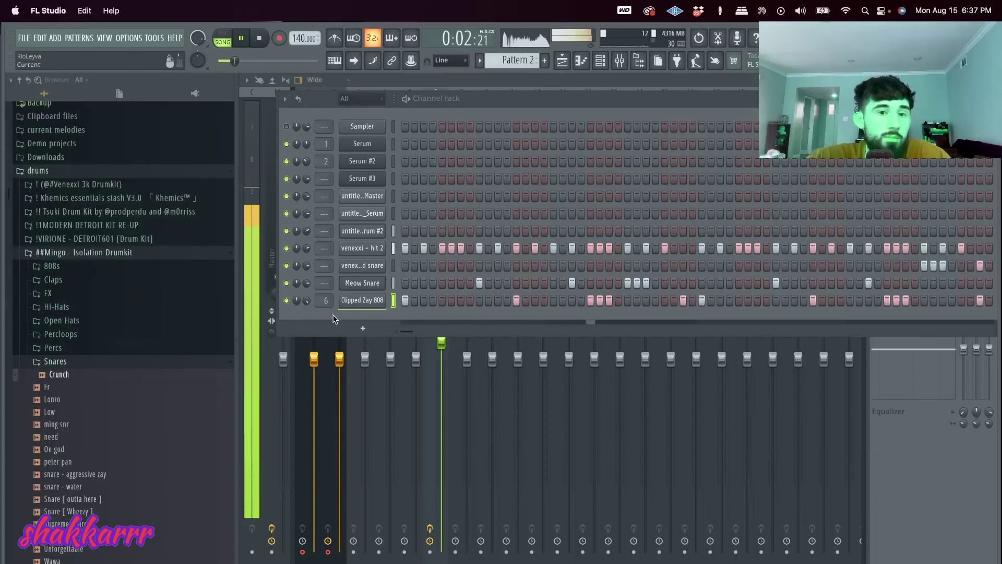
{"action": "key", "text": "space"}
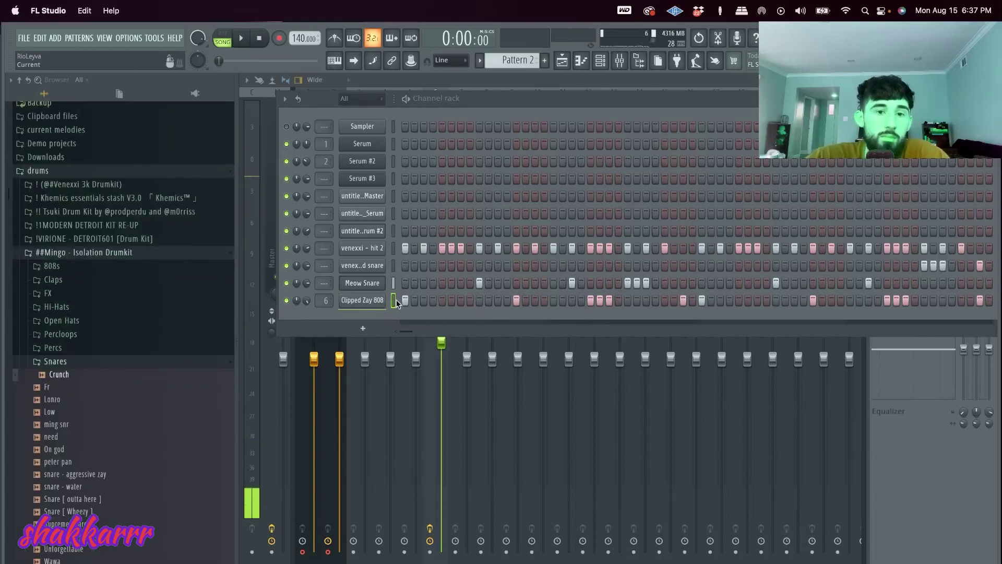
- Solo the melody chops on playlist track 2 to hear them, delete them, and reactivate the other tracks
{"action": "left_click", "coordinate": [561, 62]}
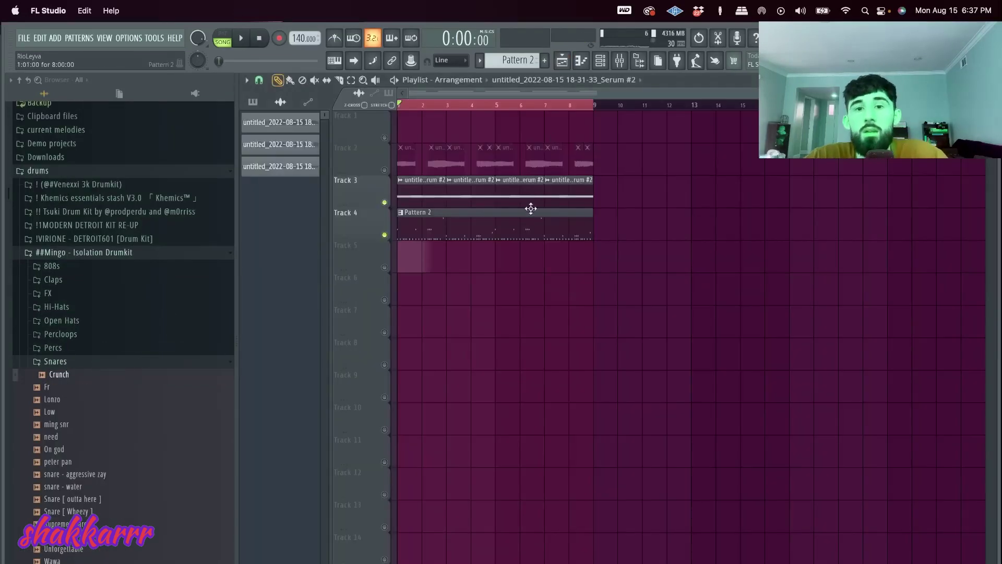
{"action": "right_click", "coordinate": [384, 170]}
{"action": "key", "text": "space"}
{"action": "key", "text": "space"}
{"action": "left_click_drag", "start_coordinate": [608, 157], "coordinate": [403, 162]}
{"action": "key", "text": "Delete"}
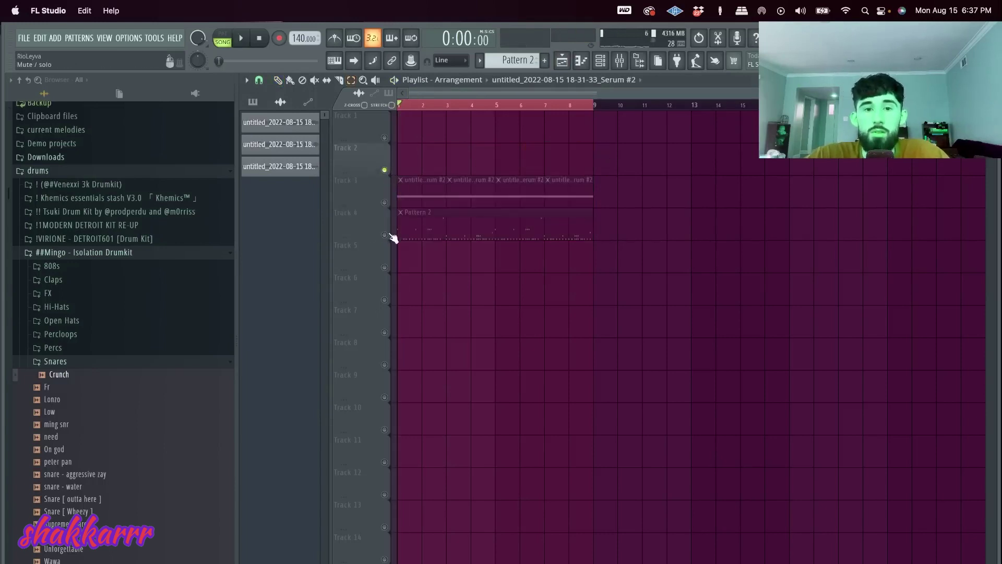
{"action": "right_click", "coordinate": [385, 203]}
{"action": "right_click", "coordinate": [385, 202]}
{"action": "left_click", "coordinate": [129, 38]}
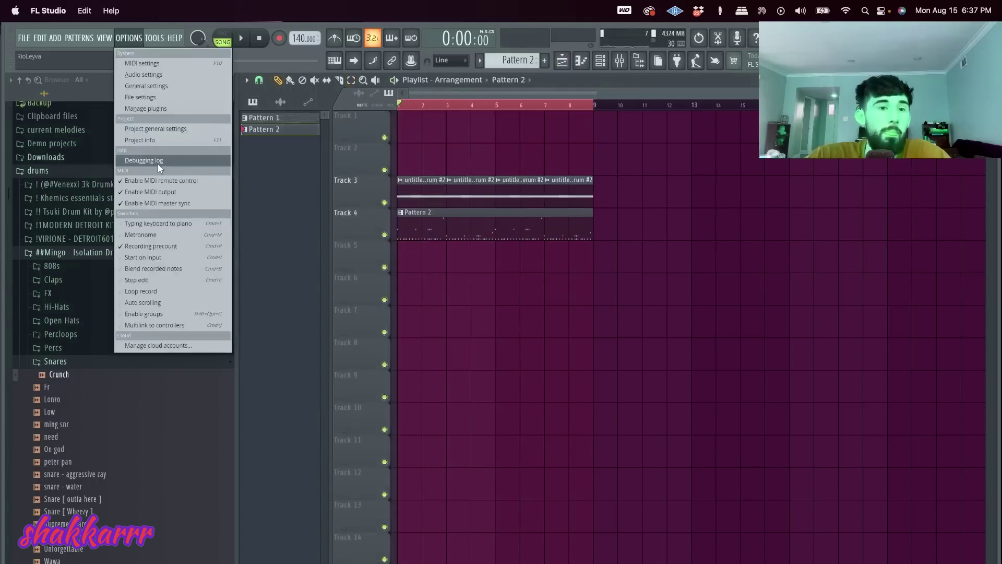
{"action": "left_click", "coordinate": [142, 142]}
{"action": "left_click", "coordinate": [684, 77]}
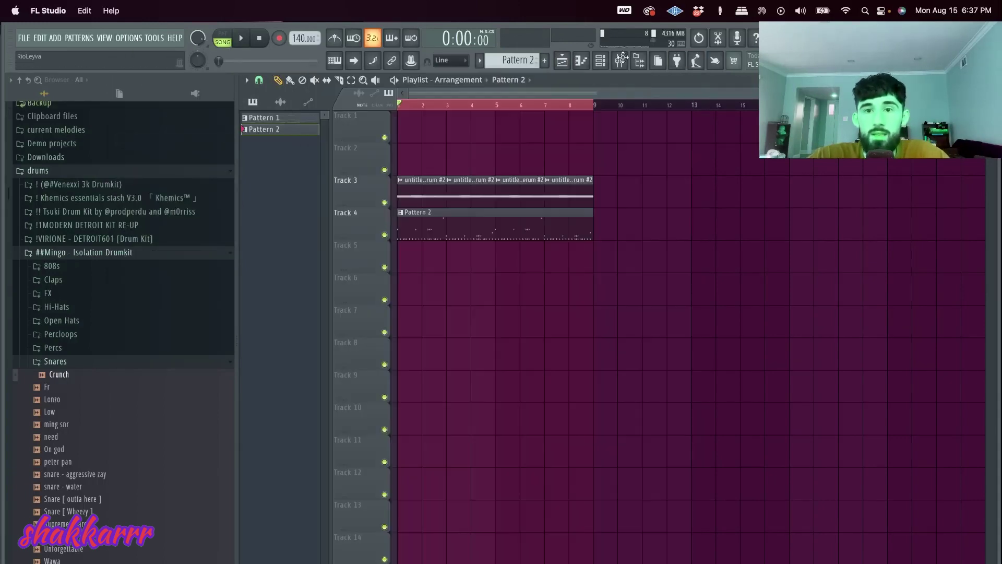
- Add a new Serum instrument to the channel rack
{"action": "left_click", "coordinate": [600, 60]}
{"action": "left_click", "coordinate": [363, 327]}
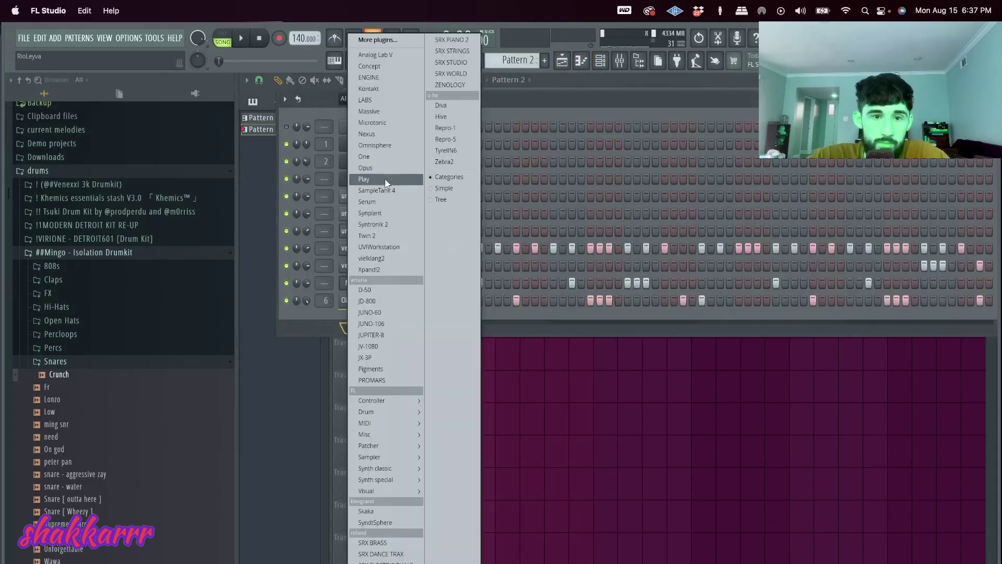
{"action": "left_click", "coordinate": [381, 213]}
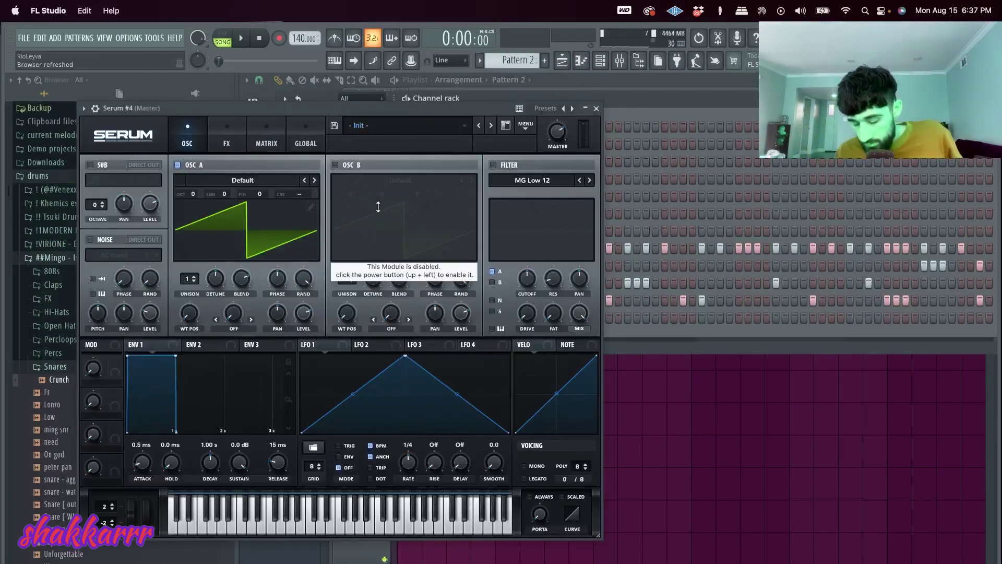
- Enable playing notes from the computer keyboard and load a lead preset from the ACEX8 + MALIKAIX8 - XECUTED SERUM BANK
{"action": "left_click", "coordinate": [337, 62]}
{"action": "left_click", "coordinate": [440, 125]}
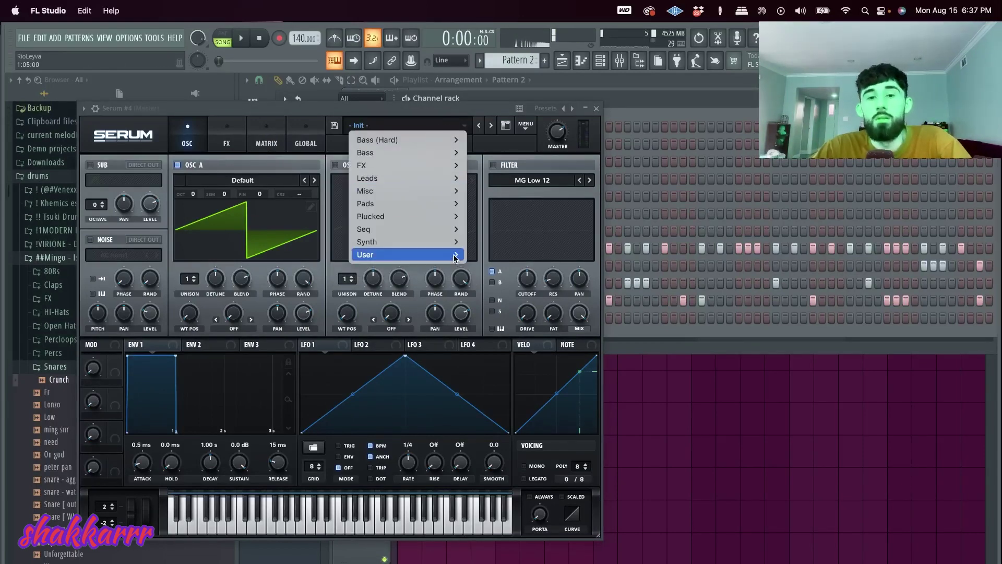
{"action": "mouse_move", "coordinate": [456, 259]}
{"action": "mouse_move", "coordinate": [675, 268]}
{"action": "left_click", "coordinate": [774, 289]}
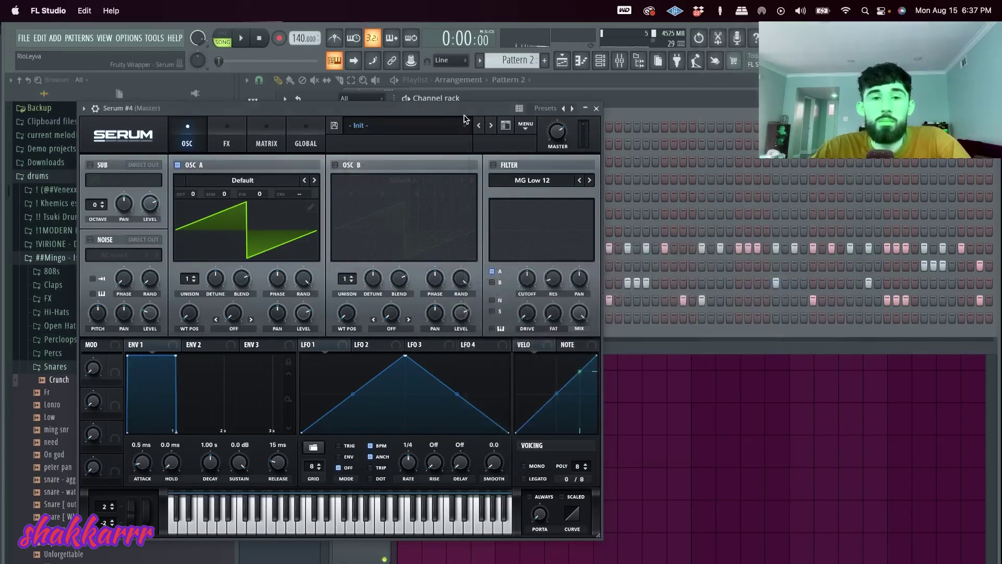
{"action": "left_click_drag", "start_coordinate": [464, 110], "coordinate": [840, 135]}
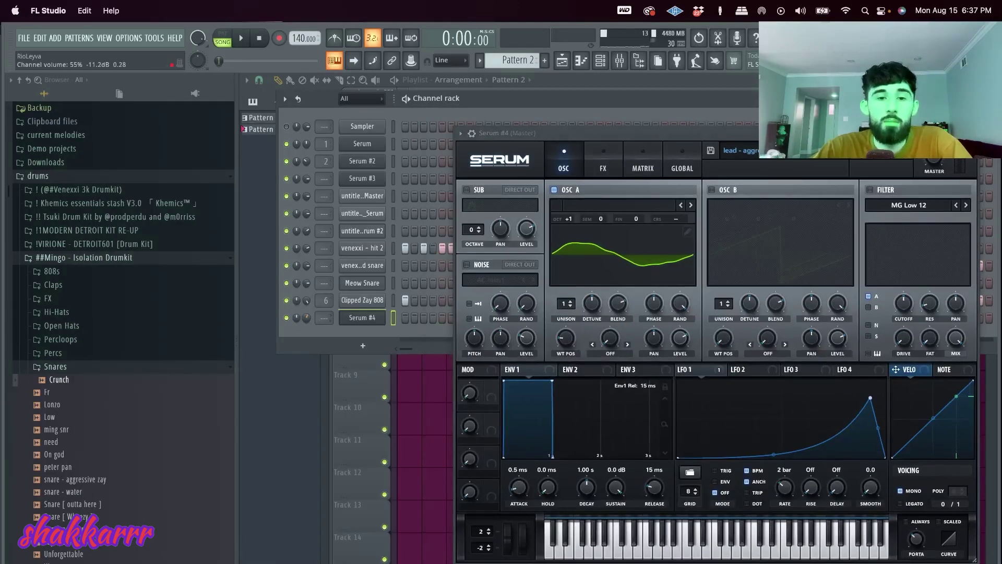
- Audition the synth - GIVENCHY preset from the same user bank and switch the instrument to synth - godlovesme
{"action": "left_click", "coordinate": [834, 152]}
{"action": "mouse_move", "coordinate": [782, 279]}
{"action": "mouse_move", "coordinate": [627, 296]}
{"action": "scroll", "coordinate": [395, 450], "scroll_direction": "down", "scroll_amount": 10}
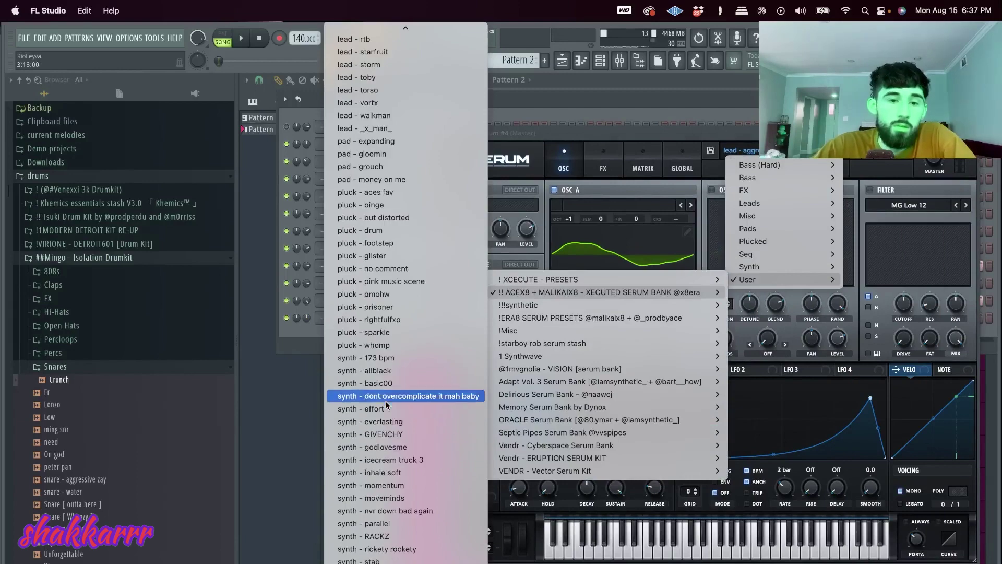
{"action": "left_click", "coordinate": [412, 434]}
{"action": "left_click_drag", "start_coordinate": [775, 134], "coordinate": [537, 134]}
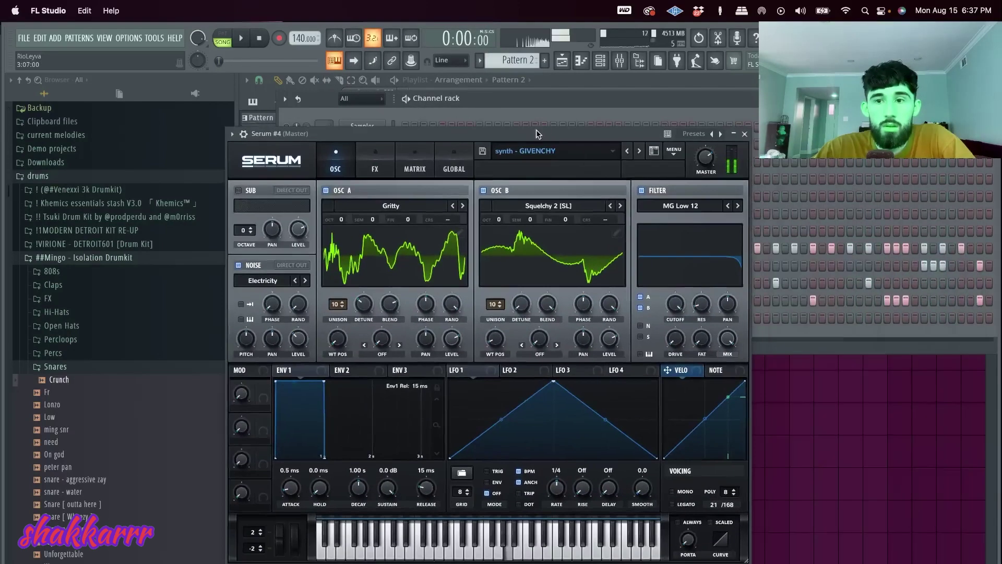
{"action": "key", "text": "space"}
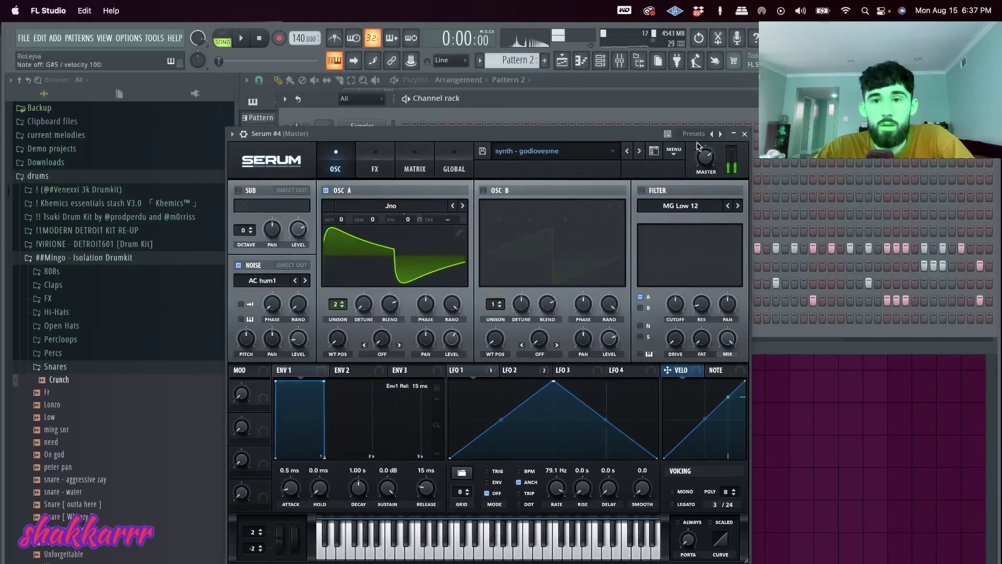
- Close the Serum #4 instrument and open its empty piano roll at the start of the pattern
{"action": "left_click", "coordinate": [745, 134]}
{"action": "right_click", "coordinate": [367, 317]}
{"action": "left_click", "coordinate": [410, 319]}
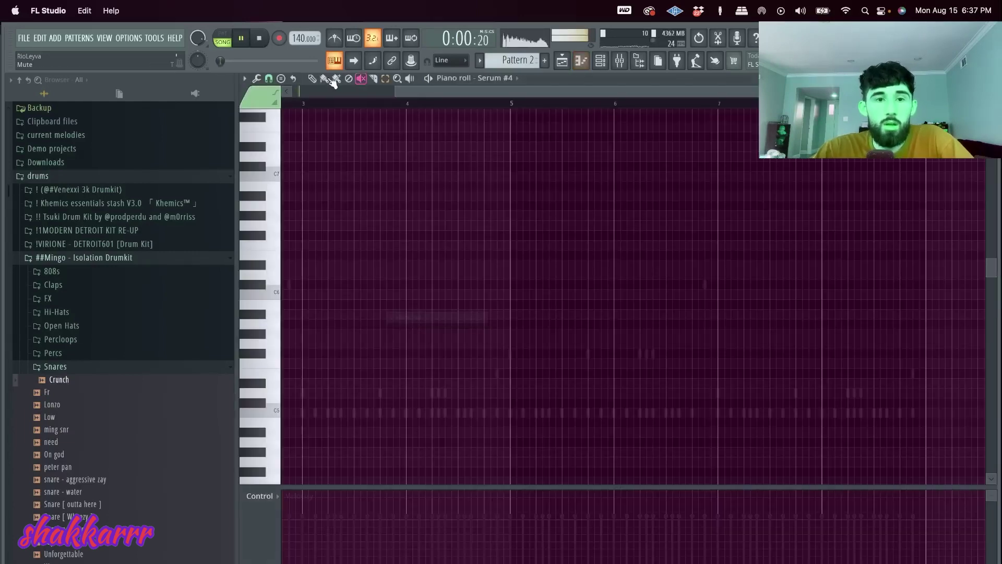
{"action": "key", "text": "space"}
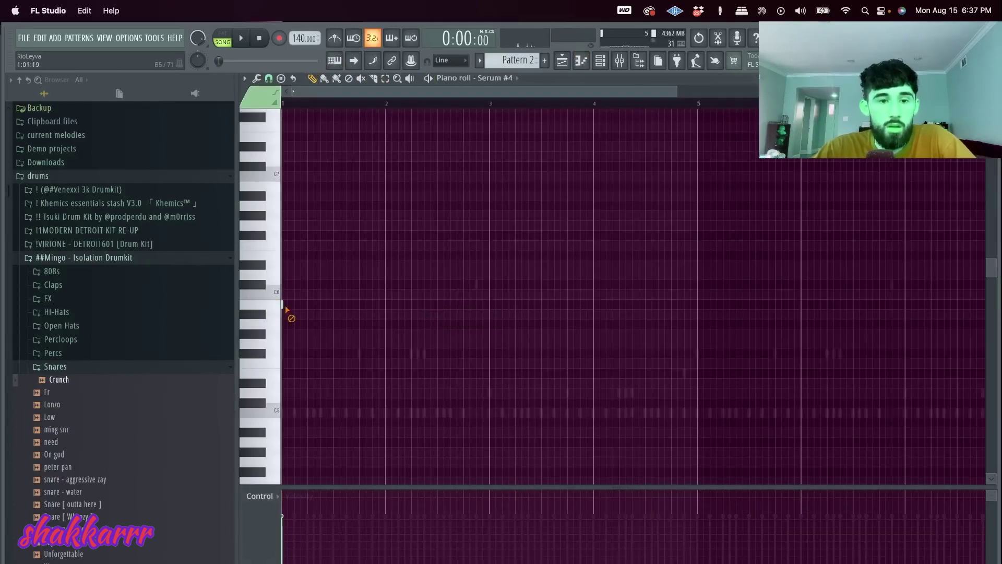
{"action": "key", "text": "space"}
{"action": "scroll", "coordinate": [295, 308], "scroll_direction": "up", "scroll_amount": 3, "text": "ctrl"}
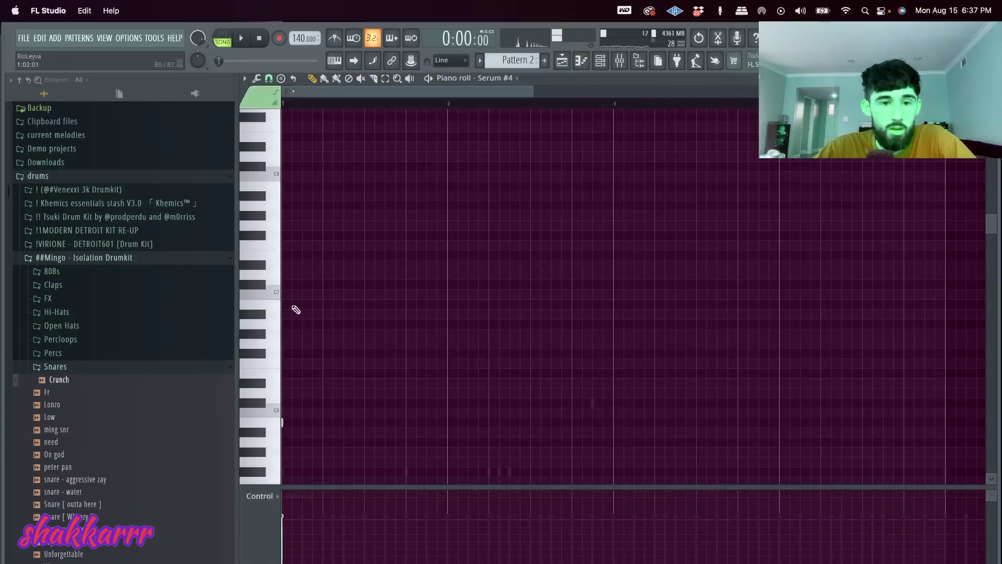
{"action": "scroll", "coordinate": [308, 334], "scroll_direction": "down", "scroll_amount": 3}
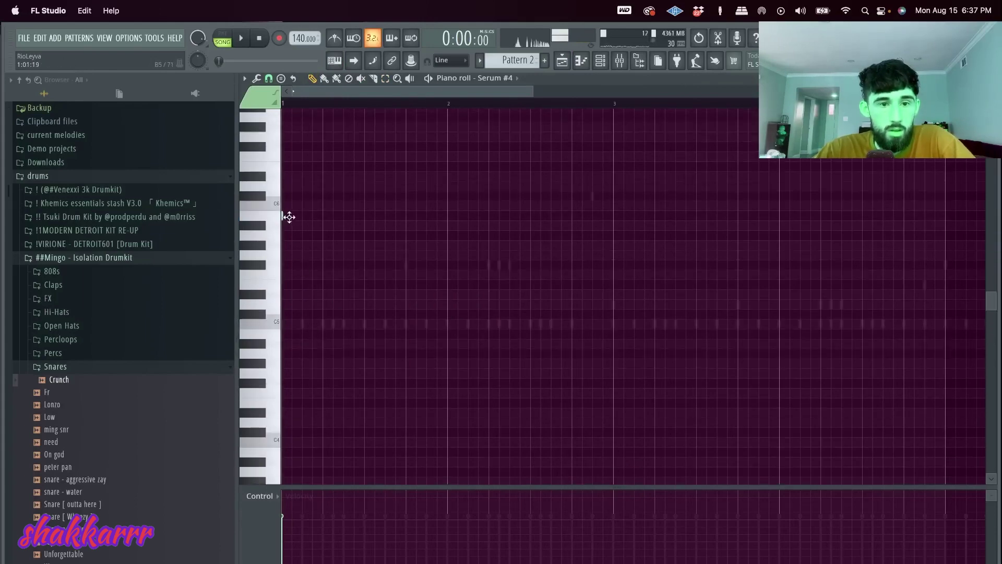
- Draw a descending phrase of B5, A5 and G#5 in the first half of bar 1
{"action": "left_click", "coordinate": [318, 227]}
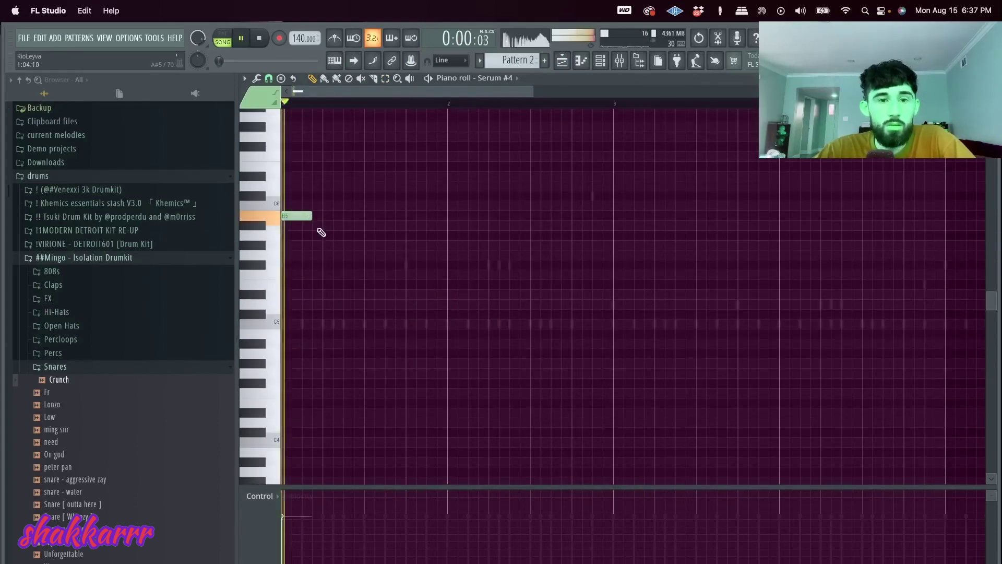
{"action": "key", "text": "space"}
{"action": "key", "text": "space"}
{"action": "right_click", "coordinate": [321, 227]}
{"action": "left_click", "coordinate": [320, 234]}
{"action": "key", "text": "space"}
{"action": "key", "text": "space"}
{"action": "left_click", "coordinate": [347, 249]}
{"action": "key", "text": "space"}
{"action": "key", "text": "space"}
- Try repeating the three-note phrase through bars 1 and 2 and continuing it an octave higher from bar 3
{"action": "key", "text": "ctrl+b"}
{"action": "key", "text": "ctrl+b"}
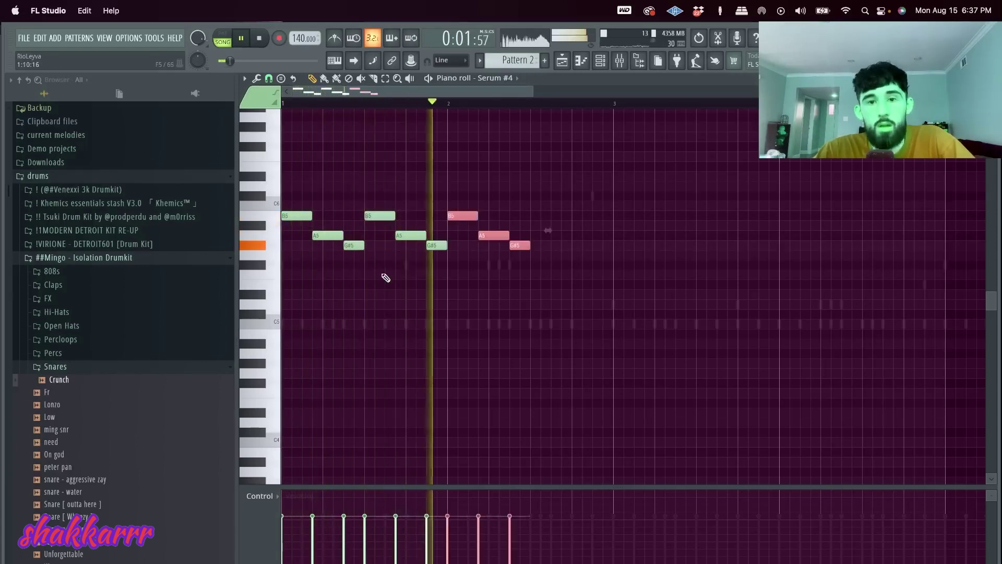
{"action": "key", "text": "ctrl+b"}
{"action": "key", "text": "ctrl+b"}
{"action": "key", "text": "ctrl+Up"}
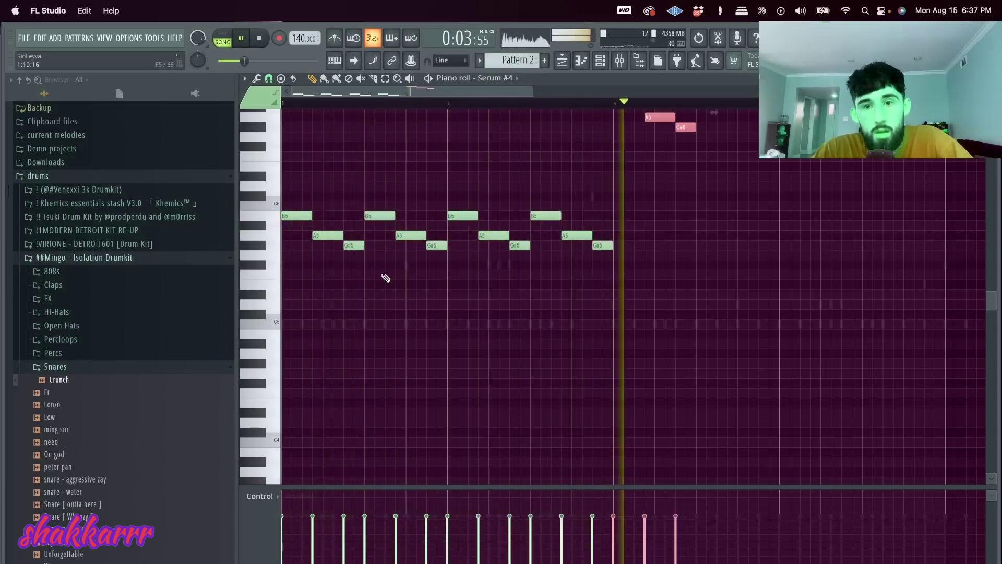
{"action": "key", "text": "ctrl+b"}
{"action": "key", "text": "space"}
{"action": "key", "text": "space"}
- Delete the octave-higher copies from bar 3 and the second three-note phrase in bar 1
{"action": "scroll", "coordinate": [633, 233], "scroll_direction": "up", "scroll_amount": 3}
{"action": "left_click_drag", "start_coordinate": [577, 159], "coordinate": [788, 291]}
{"action": "key", "text": "Delete"}
{"action": "right_click", "coordinate": [388, 336]}
{"action": "right_click", "coordinate": [410, 354]}
{"action": "right_click", "coordinate": [437, 363]}
- Draw a long C#5 note across the second half of bar 1 and delete the phrase copies in bar 2
{"action": "key", "text": "space"}
{"action": "key", "text": "space"}
{"action": "left_click_drag", "start_coordinate": [367, 432], "coordinate": [445, 432]}
{"action": "left_click_drag", "start_coordinate": [606, 409], "coordinate": [418, 261]}
{"action": "key", "text": "Delete"}
- Duplicate the bar 1 melody into bar 2, and copy both bars into bars 3 and 4
{"action": "key", "text": "super+b"}
{"action": "left_click", "coordinate": [540, 326], "text": "super"}
{"action": "key", "text": "space"}
{"action": "key", "text": "space"}
{"action": "key", "text": "space"}
{"action": "key", "text": "space"}
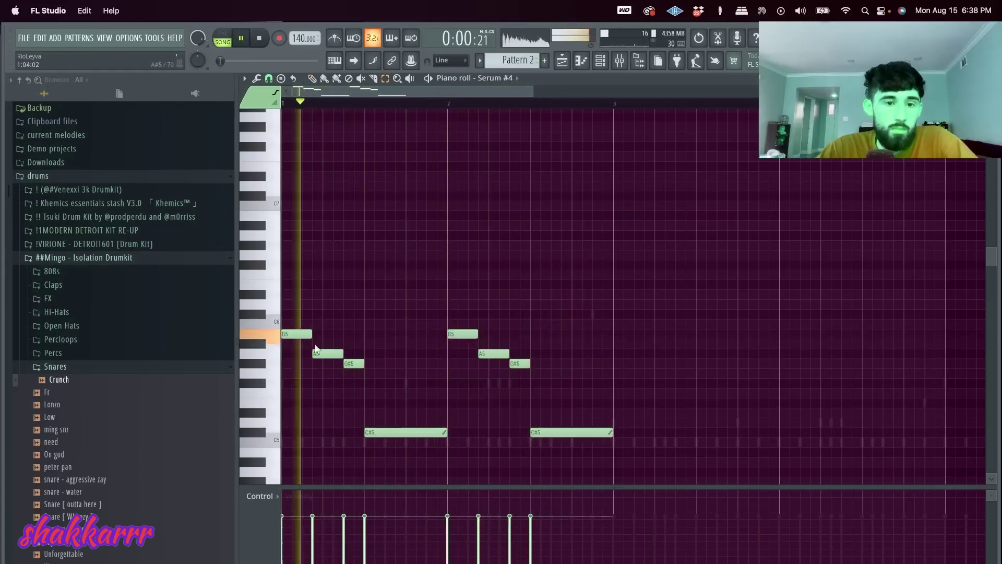
{"action": "key", "text": "super+b"}
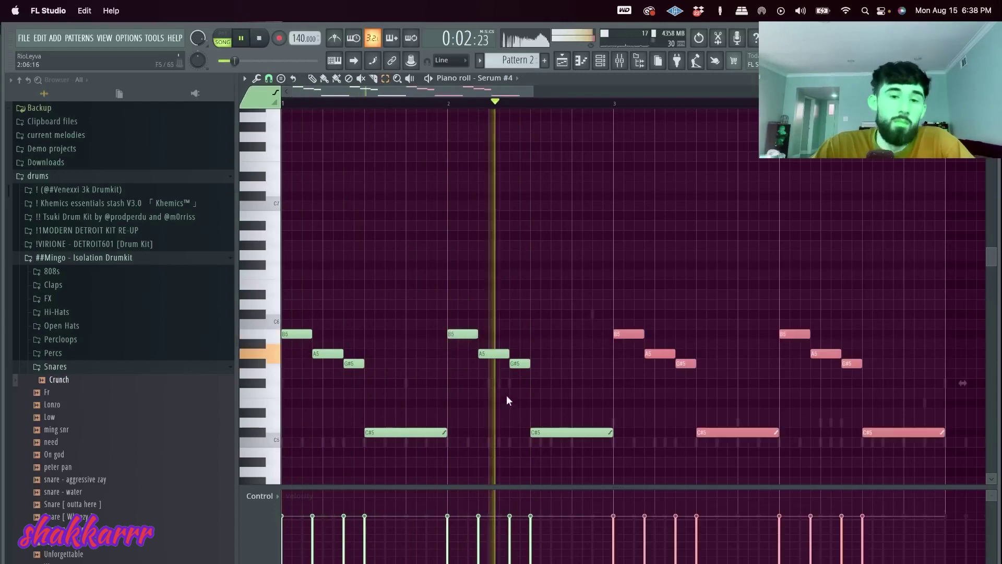
{"action": "scroll", "coordinate": [713, 372], "scroll_direction": "down", "scroll_amount": 3}
{"action": "scroll", "coordinate": [835, 397], "scroll_direction": "down", "scroll_amount": 3}
- Lower the first two notes of bar 3 to A5 and G#5 and try C#5 as the third note
{"action": "key", "text": "space"}
{"action": "key", "text": "space"}
{"action": "left_click", "coordinate": [499, 104]}
{"action": "left_click", "coordinate": [536, 158], "text": "super"}
{"action": "key", "text": "space"}
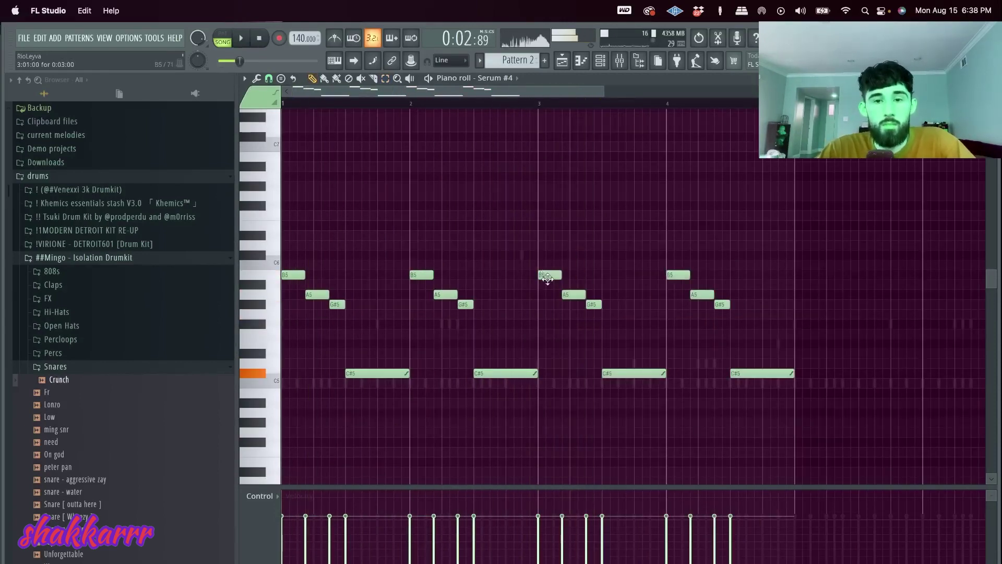
{"action": "key", "text": "space"}
{"action": "left_click_drag", "start_coordinate": [545, 298], "coordinate": [575, 304]}
{"action": "right_click", "coordinate": [590, 305]}
{"action": "left_click", "coordinate": [586, 346]}
{"action": "key", "text": "space"}
{"action": "key", "text": "space"}
{"action": "key", "text": "space"}
{"action": "left_click_drag", "start_coordinate": [586, 346], "coordinate": [595, 376]}
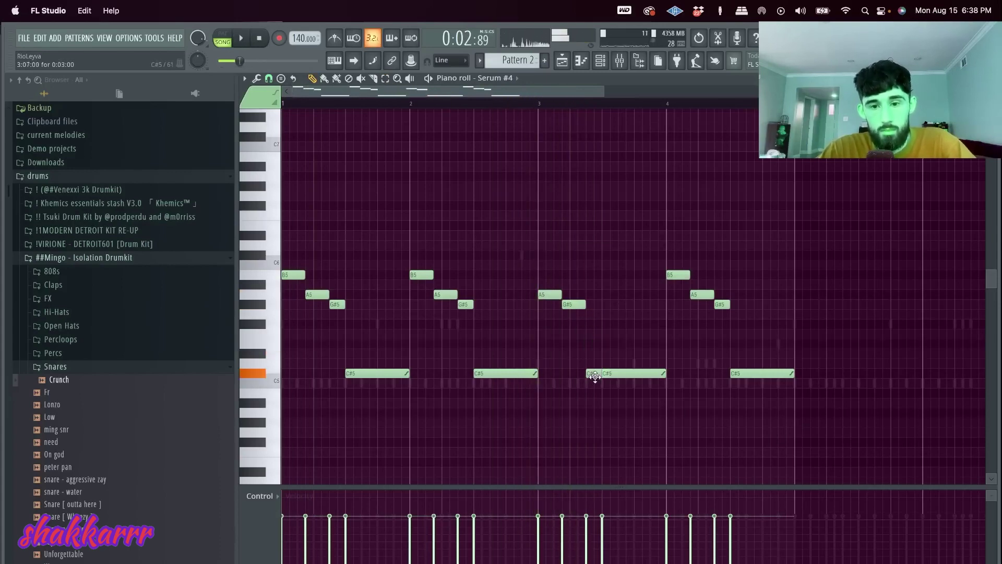
- Delete the phrase in bar 4 and audition bar 3 with its third note at F#5
{"action": "key", "text": "space"}
{"action": "left_click_drag", "start_coordinate": [814, 397], "coordinate": [689, 260]}
{"action": "key", "text": "Delete"}
{"action": "left_click_drag", "start_coordinate": [705, 426], "coordinate": [597, 326]}
{"action": "key", "text": "space"}
{"action": "key", "text": "space"}
{"action": "key", "text": "space"}
{"action": "key", "text": "space"}
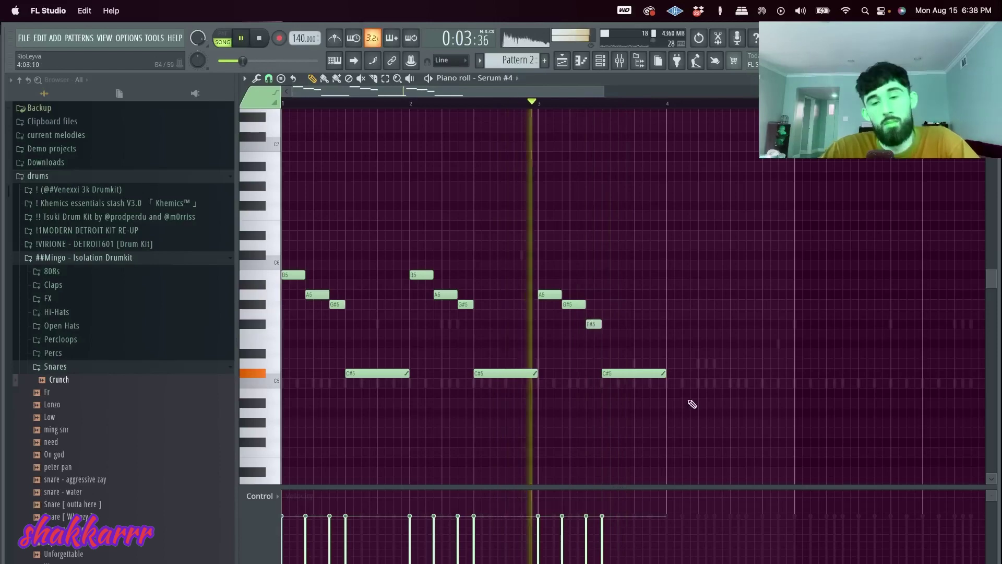
- Lower the third note of bar 3 to E5 and duplicate the bar's phrase into bar 4
{"action": "left_click_drag", "start_coordinate": [687, 407], "coordinate": [556, 258]}
{"action": "key", "text": "space"}
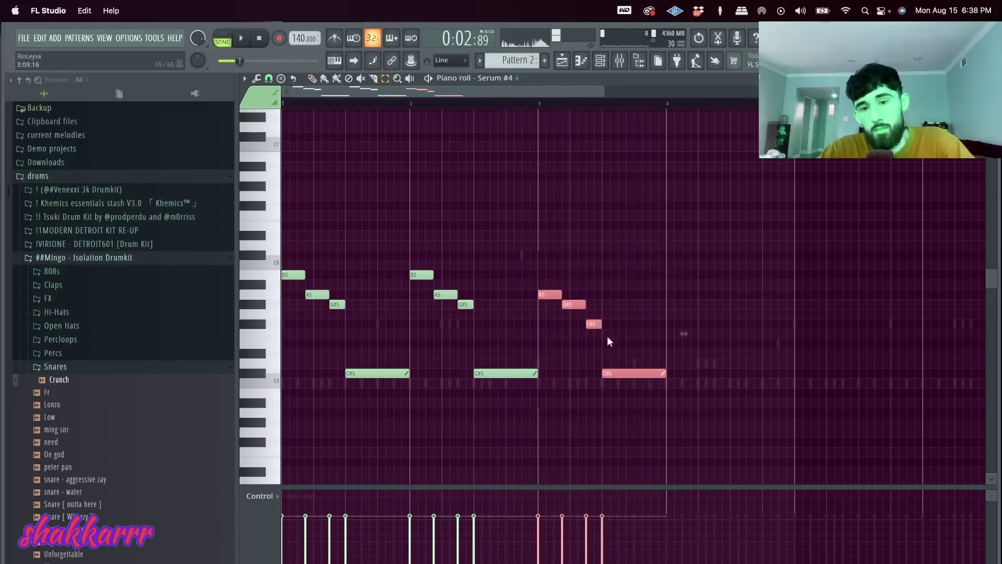
{"action": "key", "text": "space"}
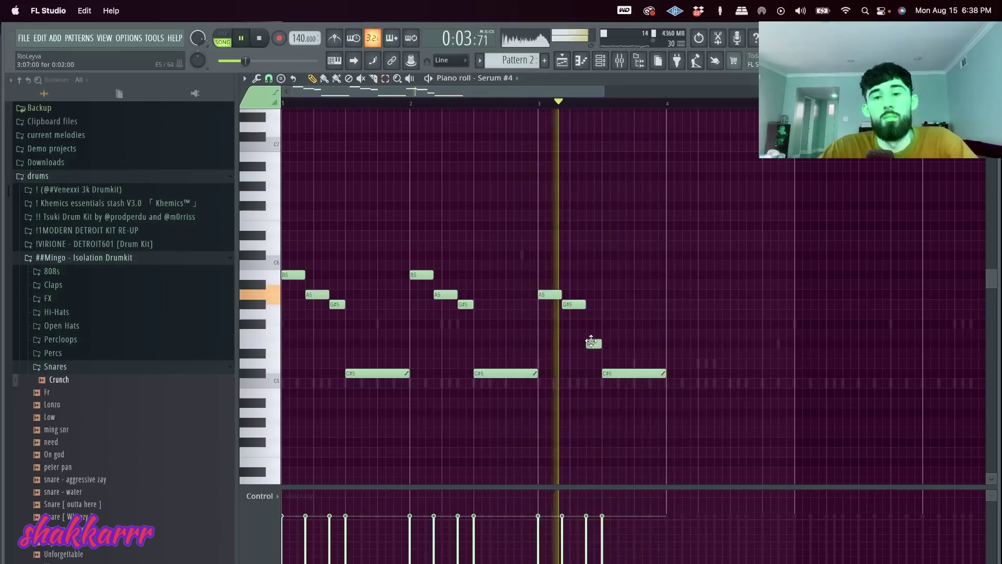
{"action": "left_click_drag", "start_coordinate": [635, 380], "coordinate": [554, 269]}
{"action": "key", "text": "super+b"}
{"action": "left_click", "coordinate": [850, 383], "text": "super"}
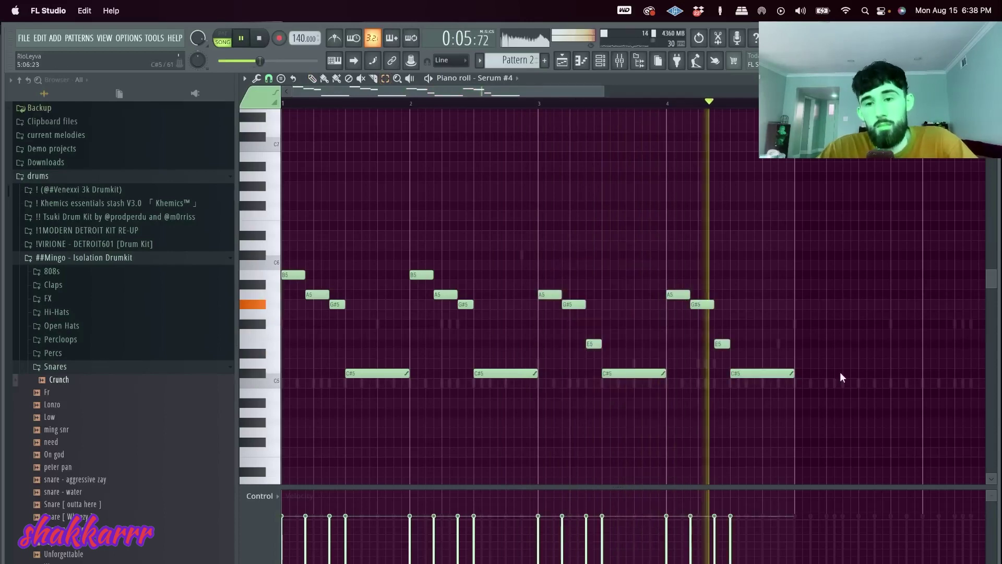
- Add a short B4 note at the end of bar 4 and duplicate the four-bar melody into bars 5 to 8
{"action": "key", "text": "space"}
{"action": "left_click", "coordinate": [777, 391]}
{"action": "key", "text": "space"}
{"action": "key", "text": "super+b"}
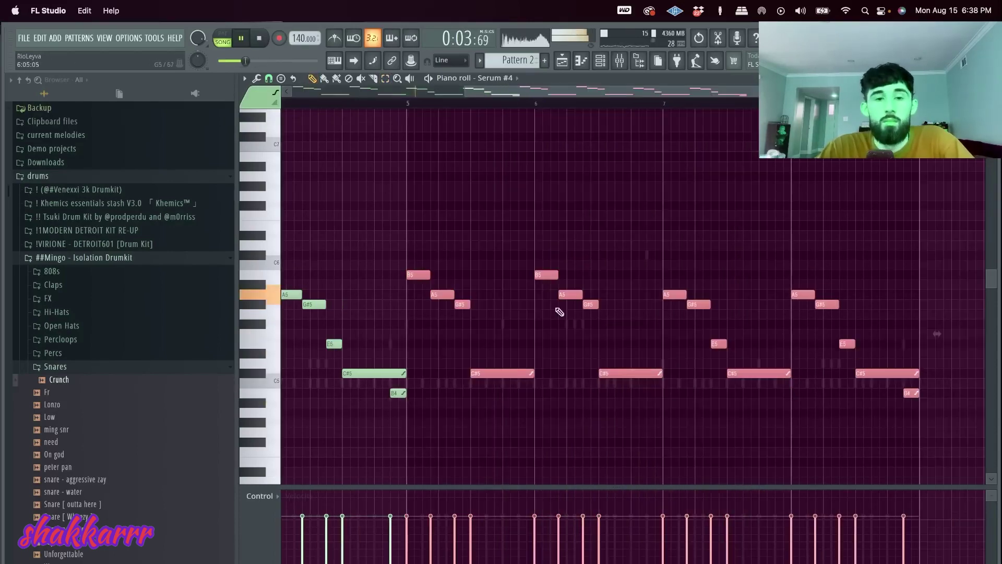
- Transpose the notes of the selected channels in the channel rack by -2 semitones
{"action": "left_click", "coordinate": [599, 61]}
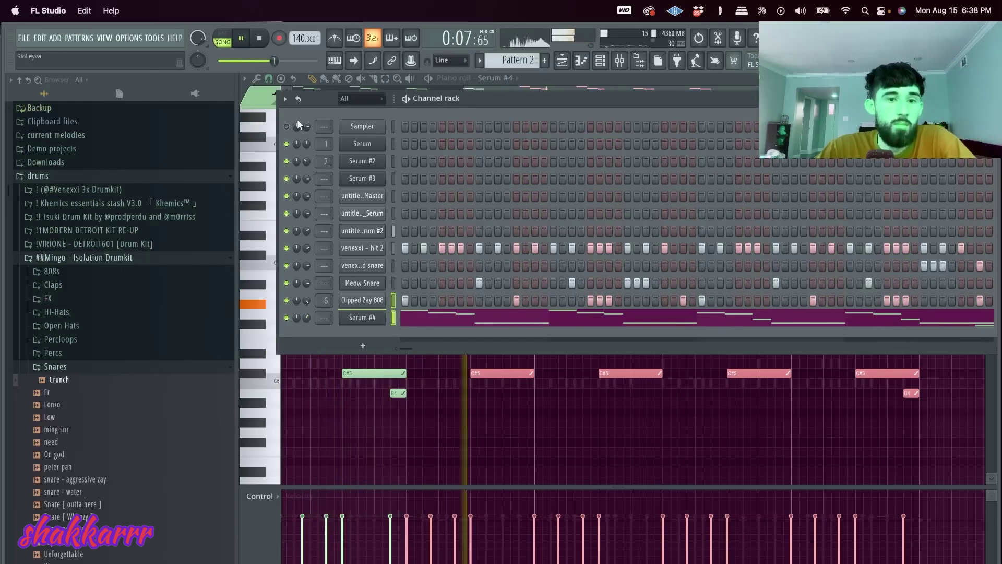
{"action": "left_click", "coordinate": [286, 98]}
{"action": "left_click", "coordinate": [315, 242]}
{"action": "type", "text": "-2"}
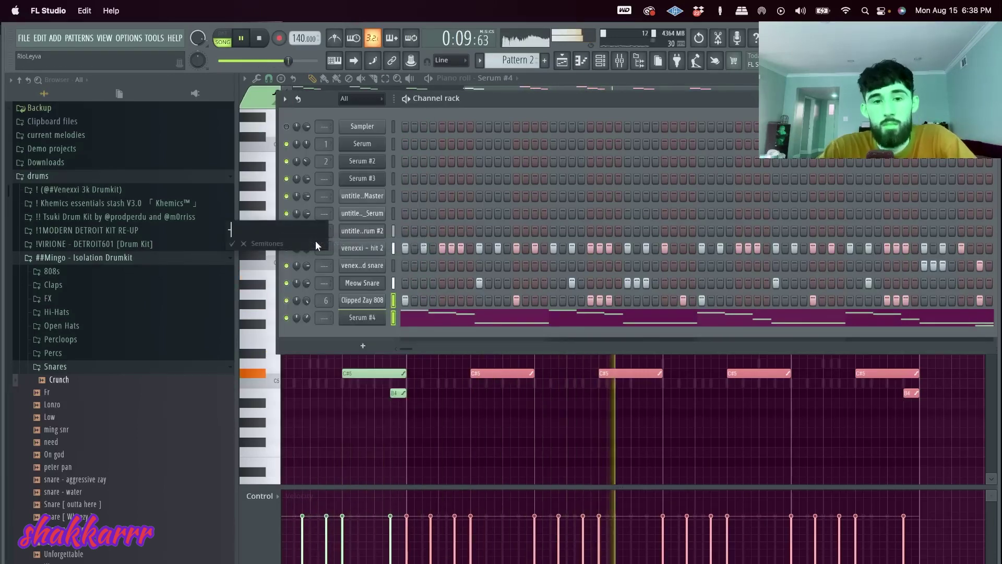
{"action": "key", "text": "Return"}
{"action": "key", "text": "space"}
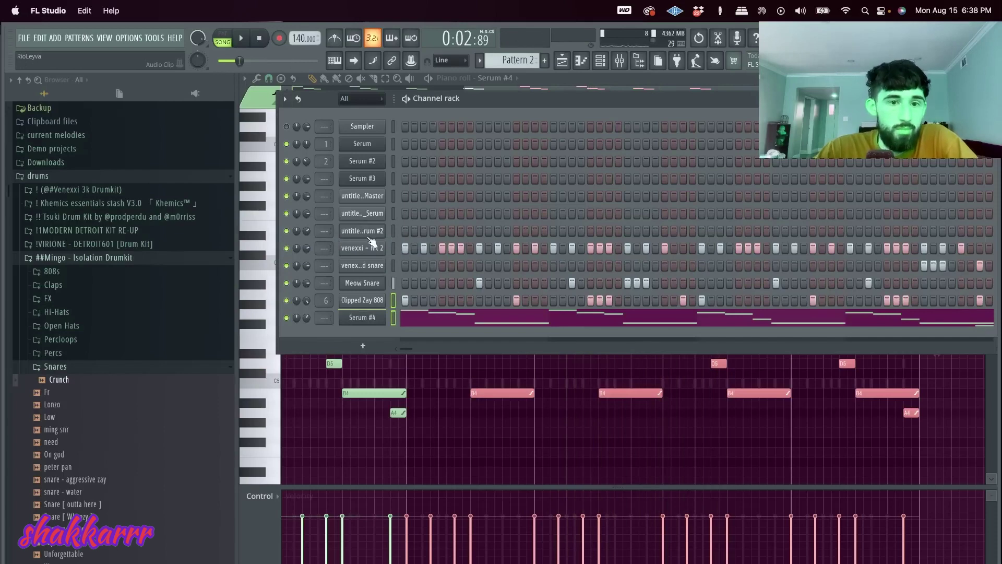
- Inspect the reversed Serum #2 audio clip's channel settings and add another Serum instrument to the channel rack
{"action": "left_click", "coordinate": [373, 230]}
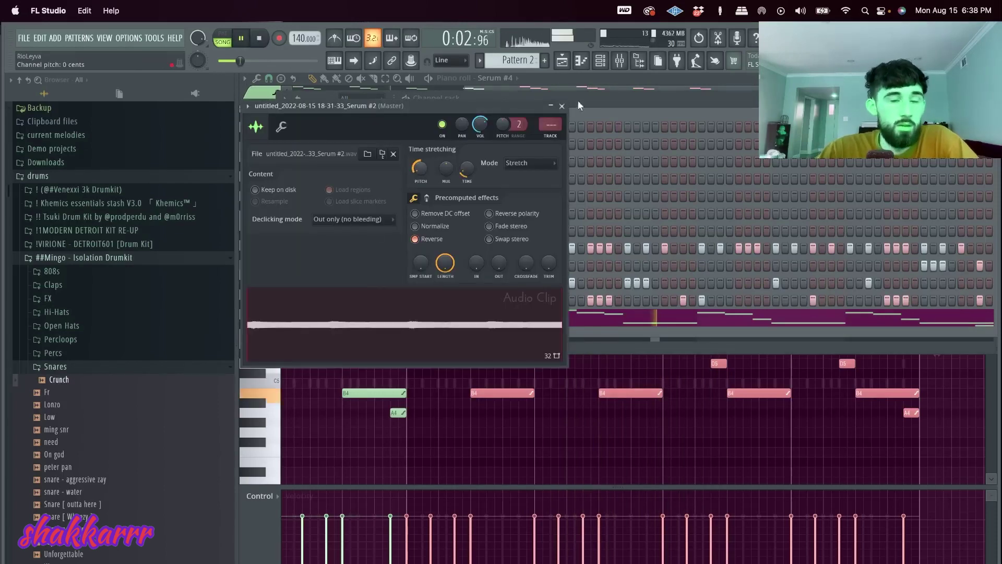
{"action": "left_click", "coordinate": [578, 102]}
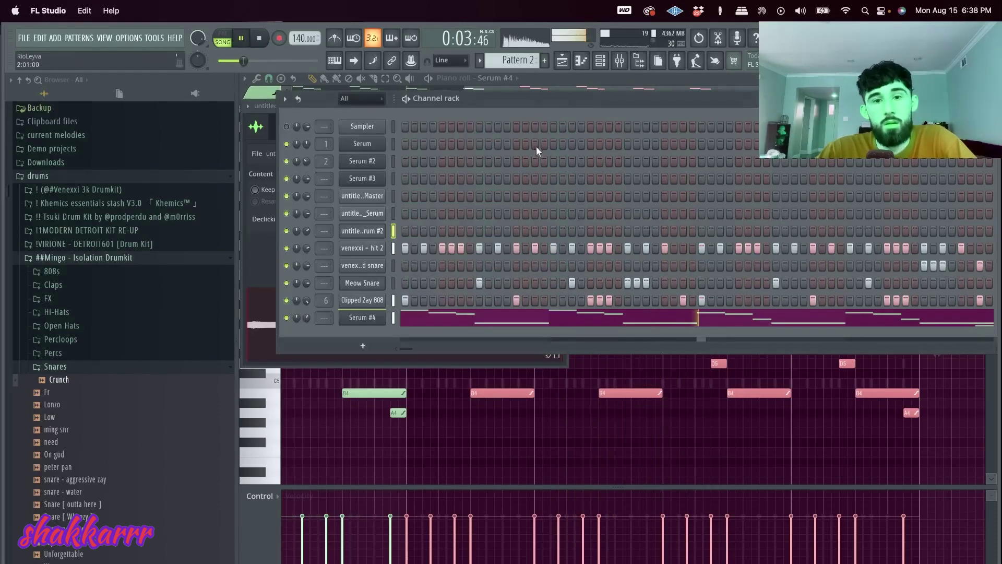
{"action": "left_click", "coordinate": [363, 348]}
{"action": "left_click", "coordinate": [391, 207]}
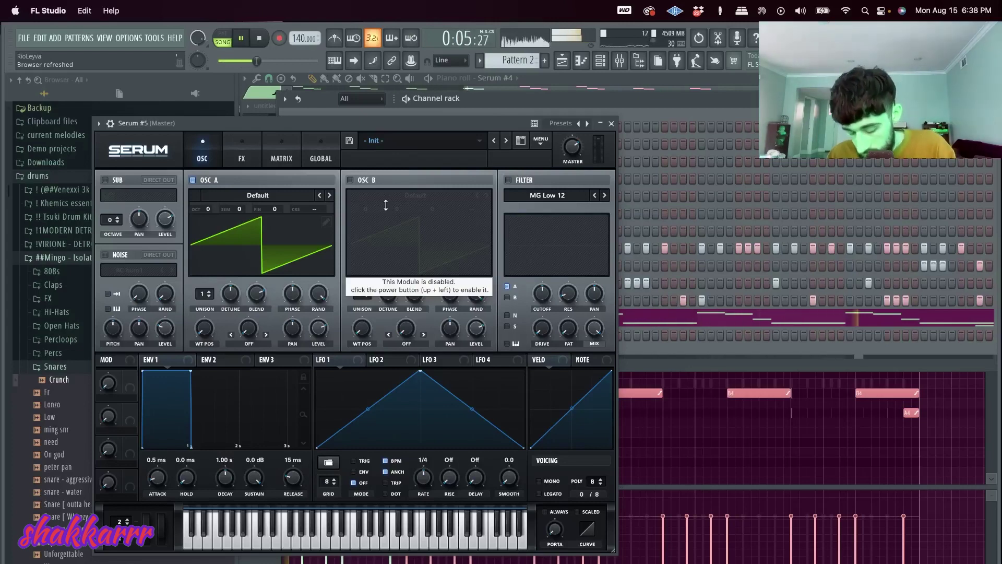
{"action": "key", "text": "space"}
{"action": "left_click", "coordinate": [611, 123]}
- Look through the tags and rio kits folders for a producer tag sample
{"action": "scroll", "coordinate": [42, 330], "scroll_direction": "down", "scroll_amount": 10}
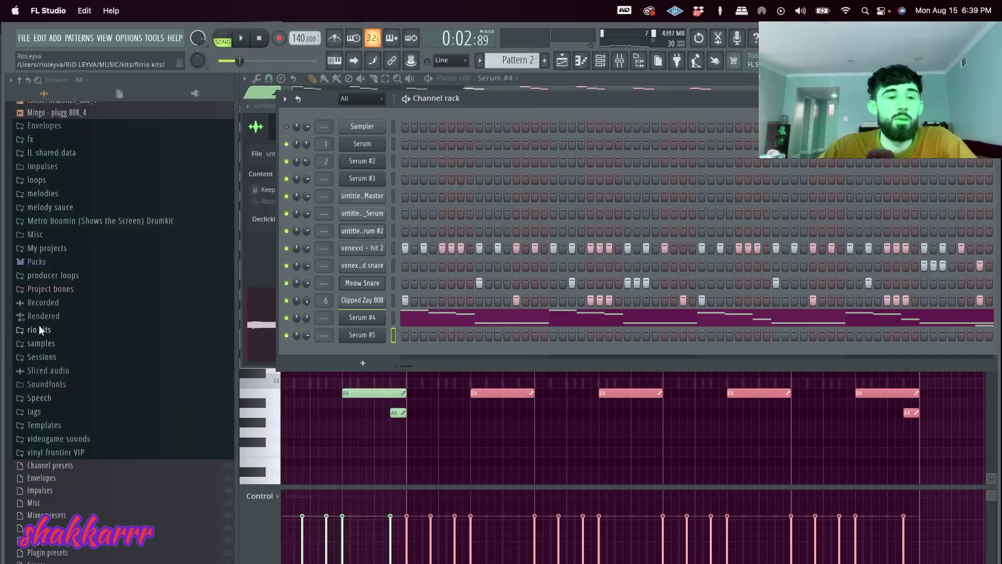
{"action": "left_click", "coordinate": [33, 411]}
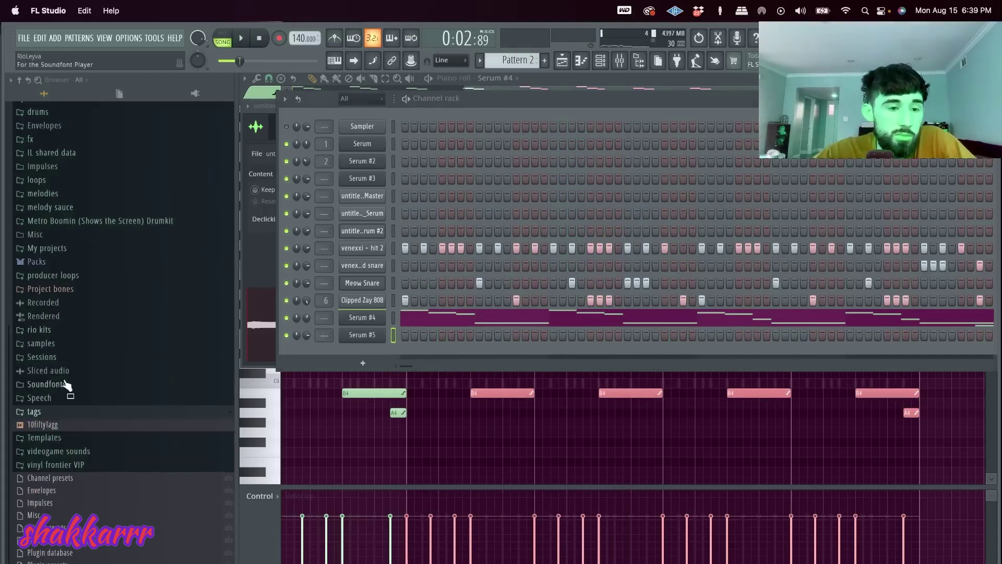
{"action": "scroll", "coordinate": [60, 402], "scroll_direction": "up", "scroll_amount": 3}
{"action": "left_click", "coordinate": [58, 416]}
{"action": "scroll", "coordinate": [78, 443], "scroll_direction": "down", "scroll_amount": 5}
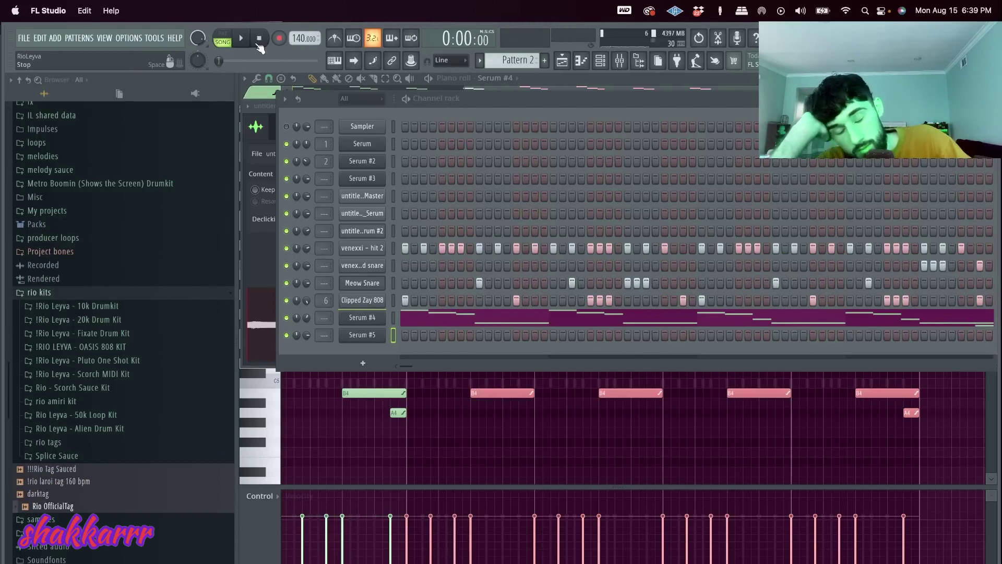
- Load the SY - BEAST preset from the ! XCECUTE - PRESETS user bank into Serum #5
{"action": "right_click", "coordinate": [394, 335]}
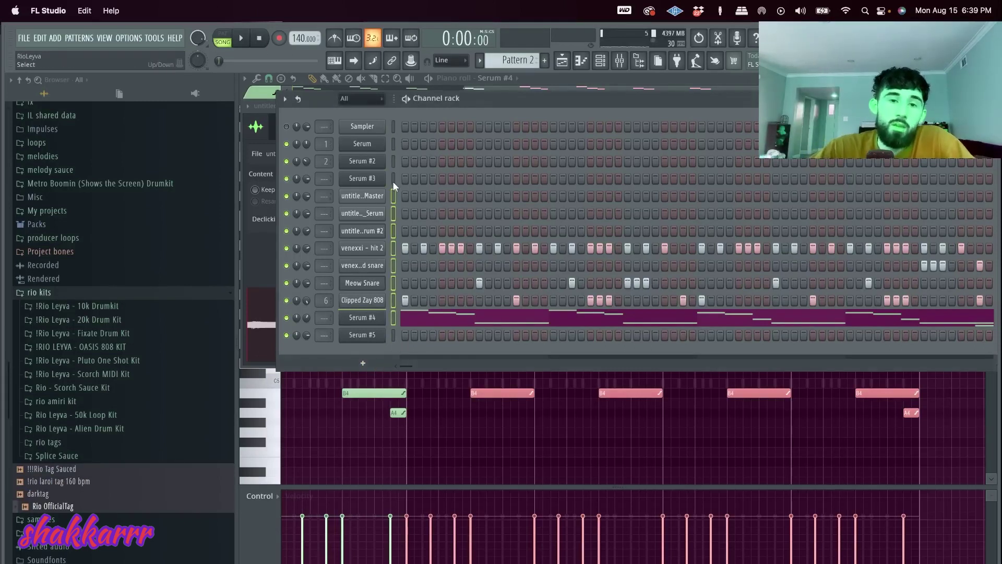
{"action": "left_click", "coordinate": [362, 335]}
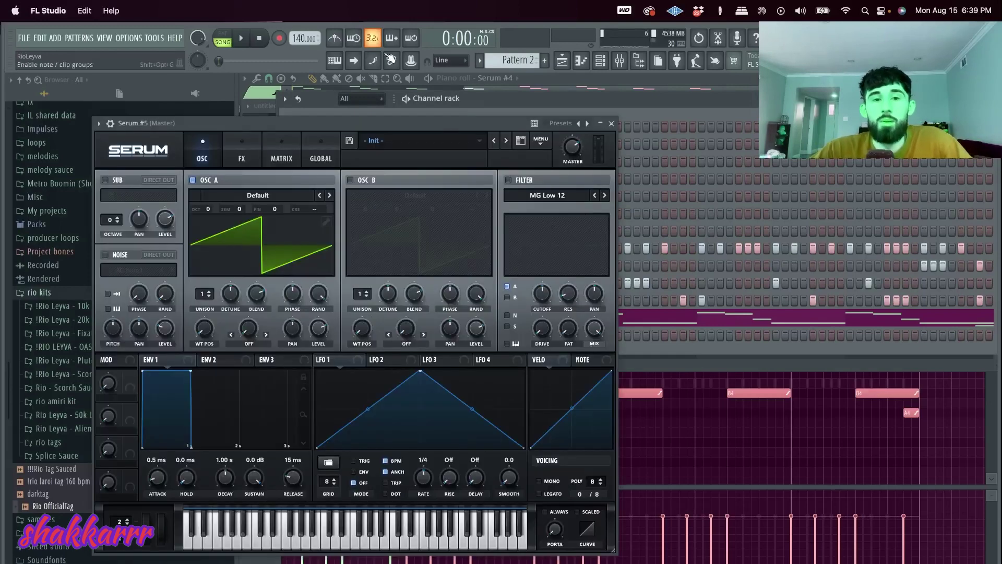
{"action": "left_click", "coordinate": [443, 144]}
{"action": "mouse_move", "coordinate": [392, 269]}
{"action": "mouse_move", "coordinate": [553, 269]}
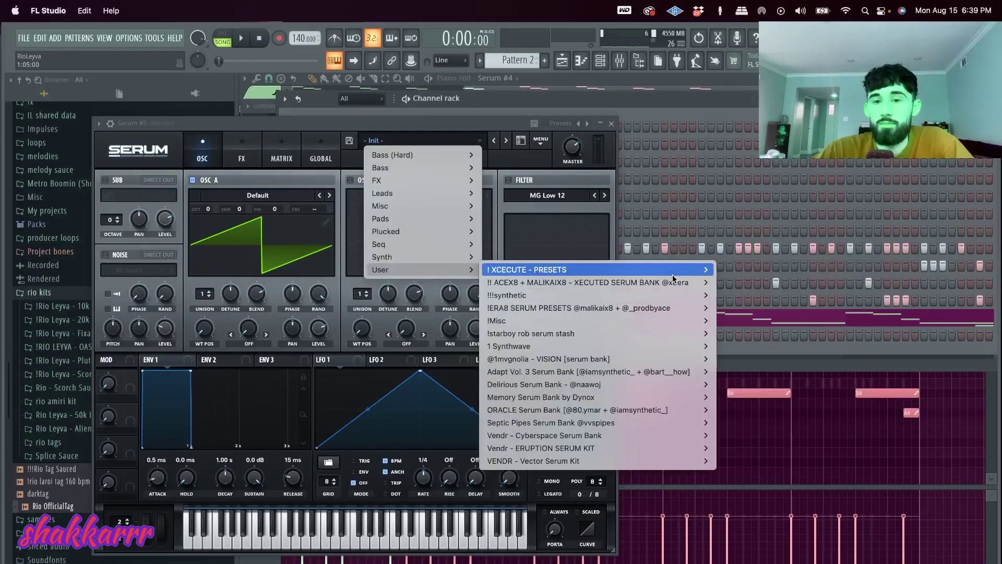
{"action": "scroll", "coordinate": [757, 480], "scroll_direction": "down", "scroll_amount": 5}
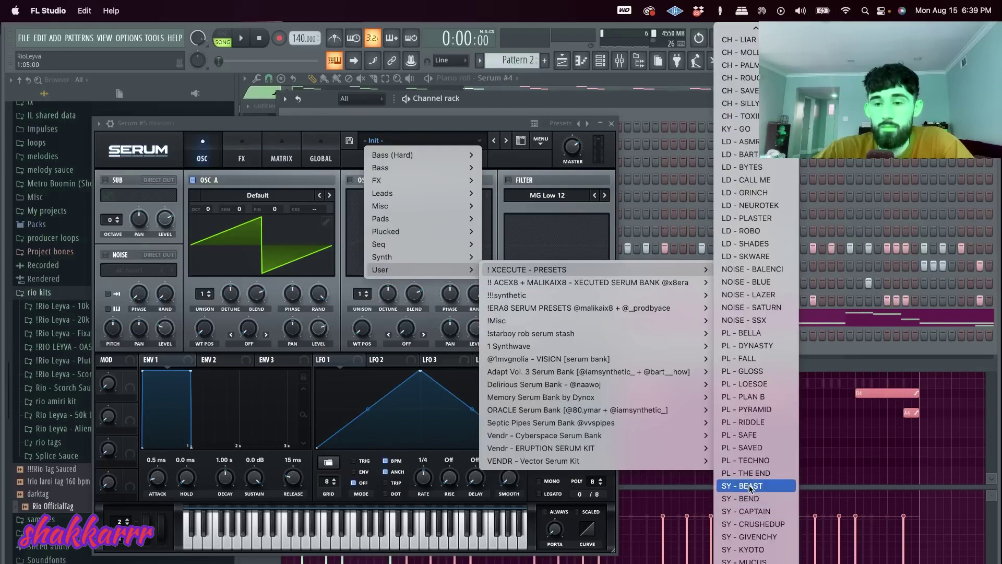
{"action": "left_click", "coordinate": [748, 485]}
{"action": "left_click", "coordinate": [513, 323]}
{"action": "left_click_drag", "start_coordinate": [208, 123], "coordinate": [574, 212]}
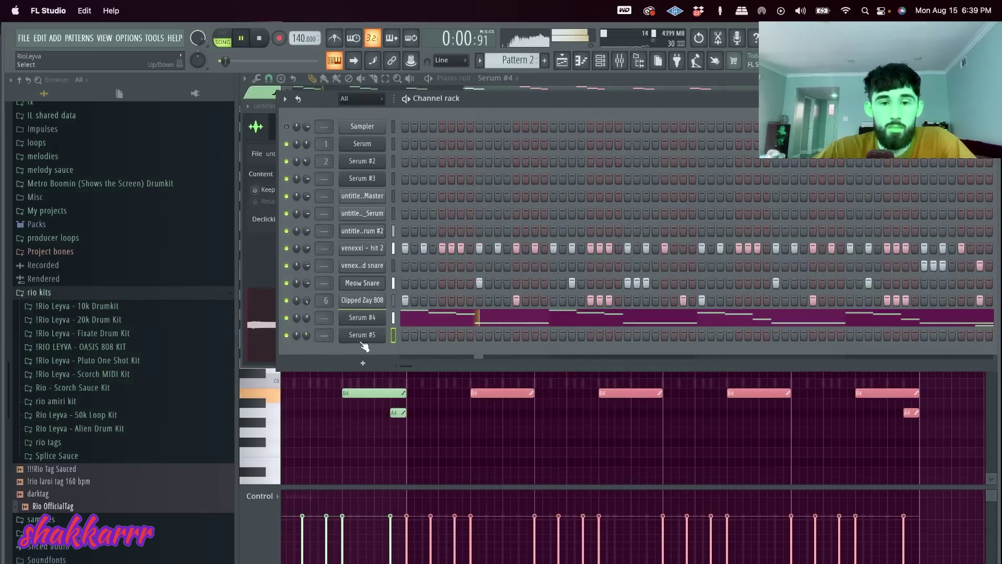
- Place a half-bar chord of E5, G5 and B5 at the start of bar 1 in Serum #5's piano roll
{"action": "right_click", "coordinate": [362, 337]}
{"action": "left_click", "coordinate": [417, 335]}
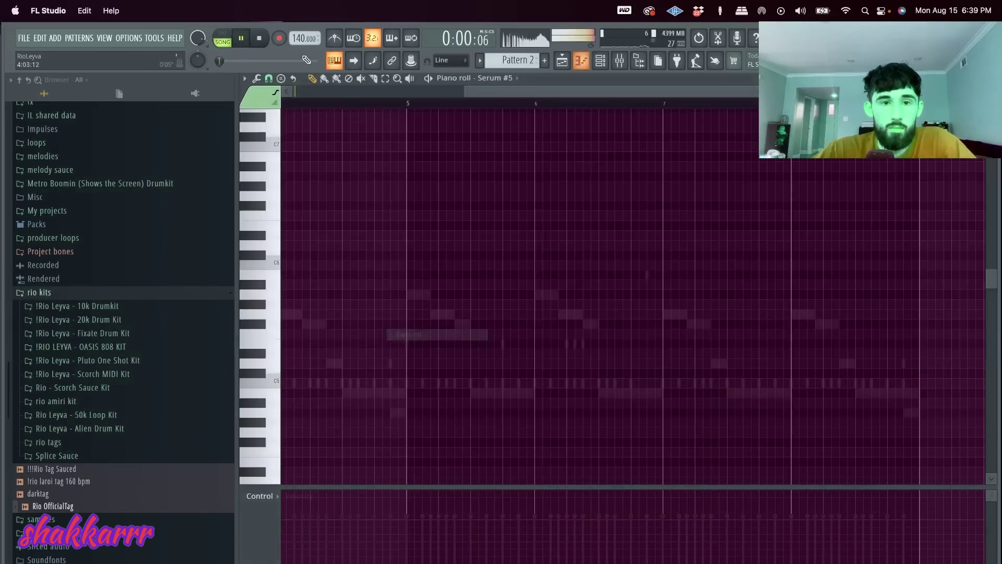
{"action": "left_click_drag", "start_coordinate": [500, 98], "coordinate": [277, 92]}
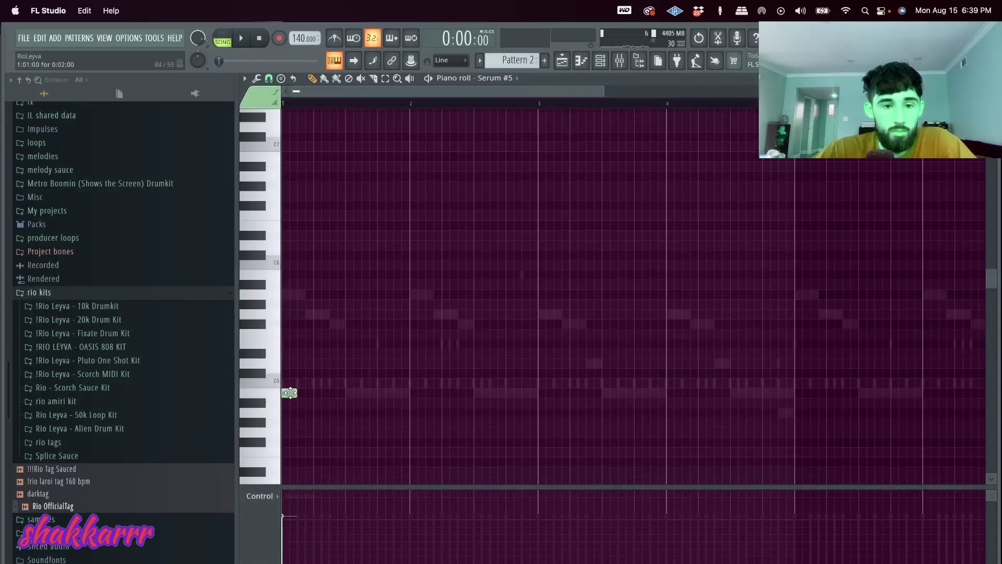
{"action": "left_click_drag", "start_coordinate": [268, 345], "coordinate": [330, 344]}
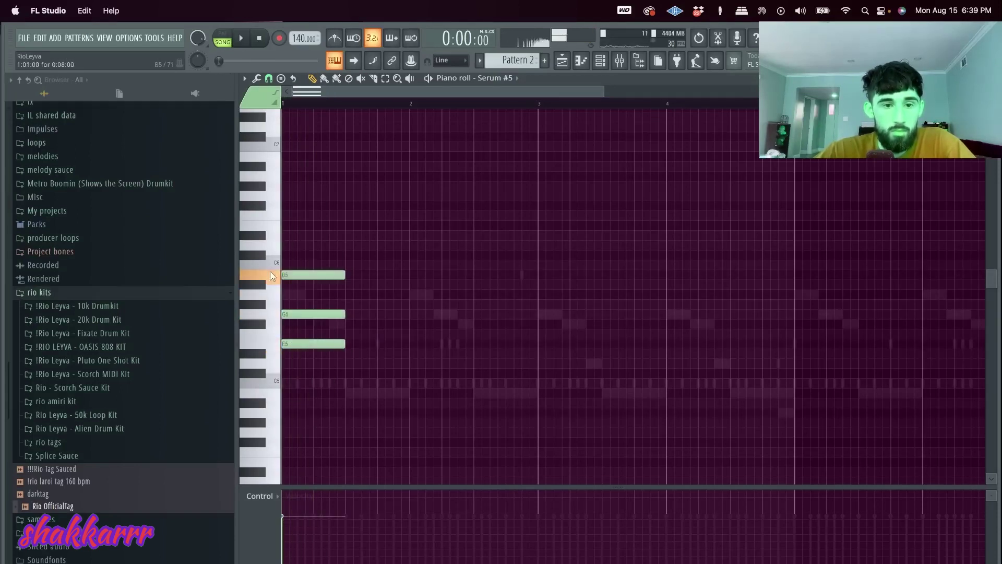
- Shorten the chord to two steps, shift it to beat 2 of bar 1 and copy it to beat 4
{"action": "mouse_move", "coordinate": [341, 427]}
{"action": "left_mouse_down"}
{"action": "mouse_move", "coordinate": [306, 256]}
{"action": "mouse_move", "coordinate": [356, 275]}
{"action": "mouse_move", "coordinate": [307, 294]}
{"action": "mouse_move", "coordinate": [384, 275]}
{"action": "left_mouse_up"}
{"action": "key", "text": "space"}
{"action": "key", "text": "space"}
{"action": "key", "text": "space"}
{"action": "key", "text": "space"}
{"action": "key", "text": "space"}
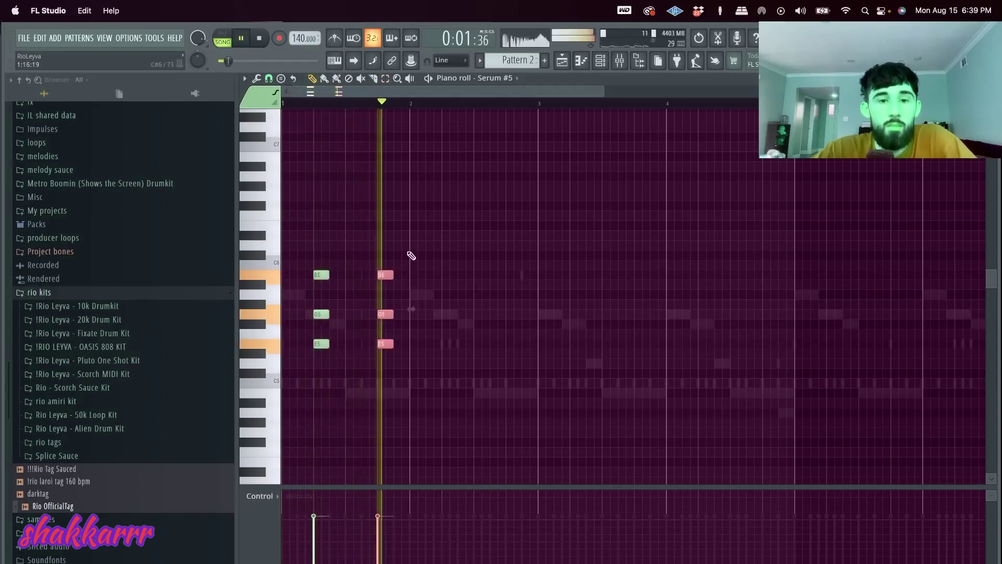
{"action": "key", "text": "space"}
{"action": "key", "text": "space"}
{"action": "key", "text": "space"}
- Lower the middle note of both chords in bar 1 by a semitone to F#5
{"action": "left_click_drag", "start_coordinate": [406, 330], "coordinate": [307, 306], "text": "super"}
{"action": "key", "text": "space"}
{"action": "key", "text": "shift+Down"}
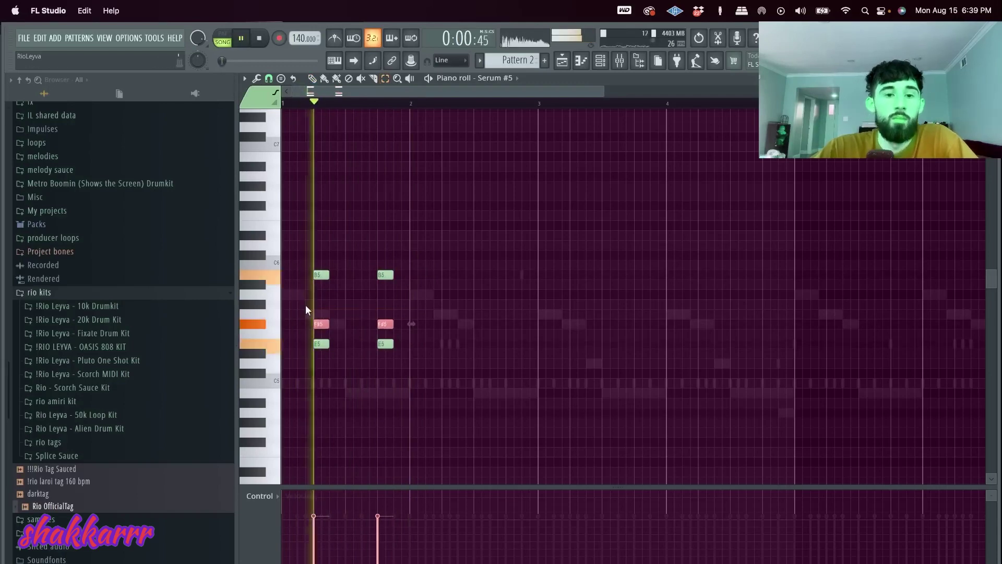
- Duplicate the bar 1 chords into bar 2 and raise the copies' middle notes by a semitone to G5
{"action": "left_click_drag", "start_coordinate": [407, 105], "coordinate": [287, 103], "text": "super"}
{"action": "key", "text": "super+b"}
{"action": "left_click_drag", "start_coordinate": [526, 319], "coordinate": [445, 324], "text": "super"}
{"action": "key", "text": "space"}
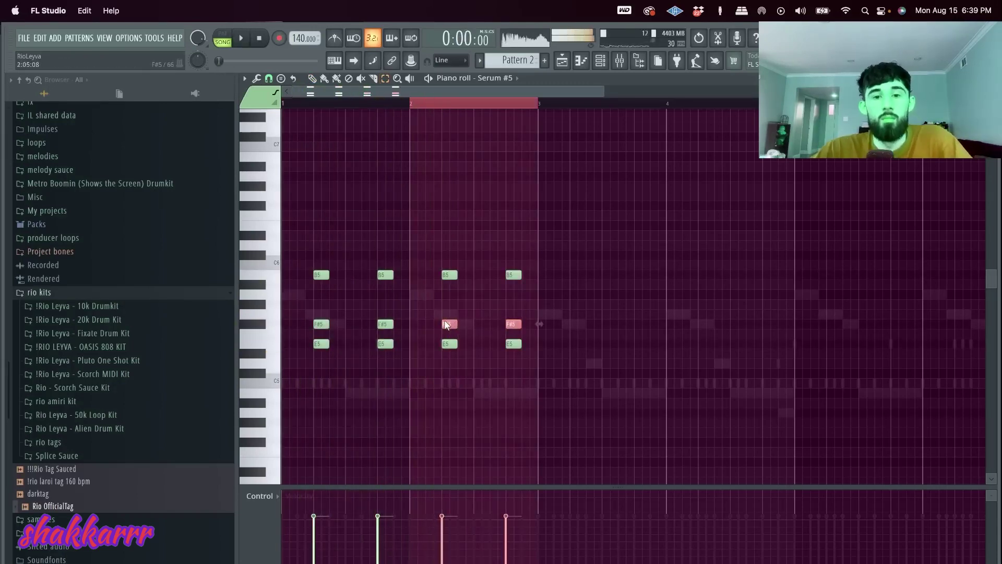
{"action": "key", "text": "shift+Up"}
- Transpose all the chords in bars 1 and 2 up one octave
{"action": "key", "text": "space"}
{"action": "key", "text": "super+d"}
{"action": "key", "text": "super+Up"}
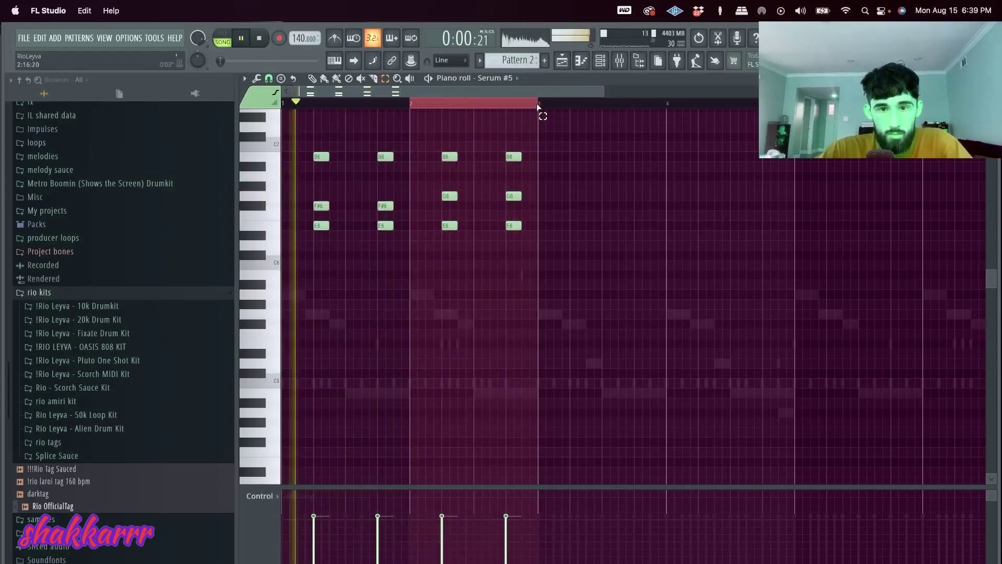
- Try lowering the top note of the first chord to G#6
{"action": "key", "text": "super+a"}
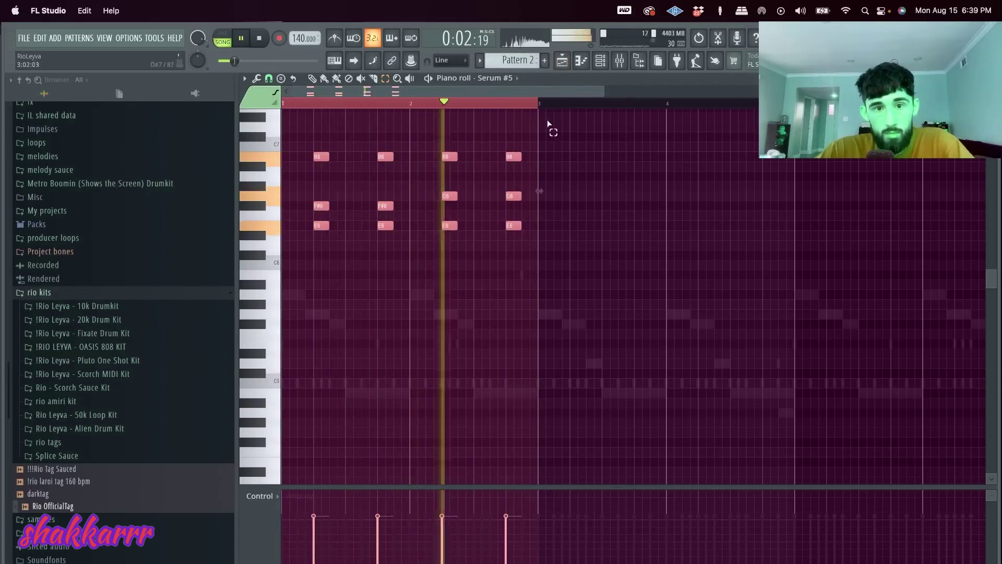
{"action": "key", "text": "space"}
{"action": "key", "text": "super+d"}
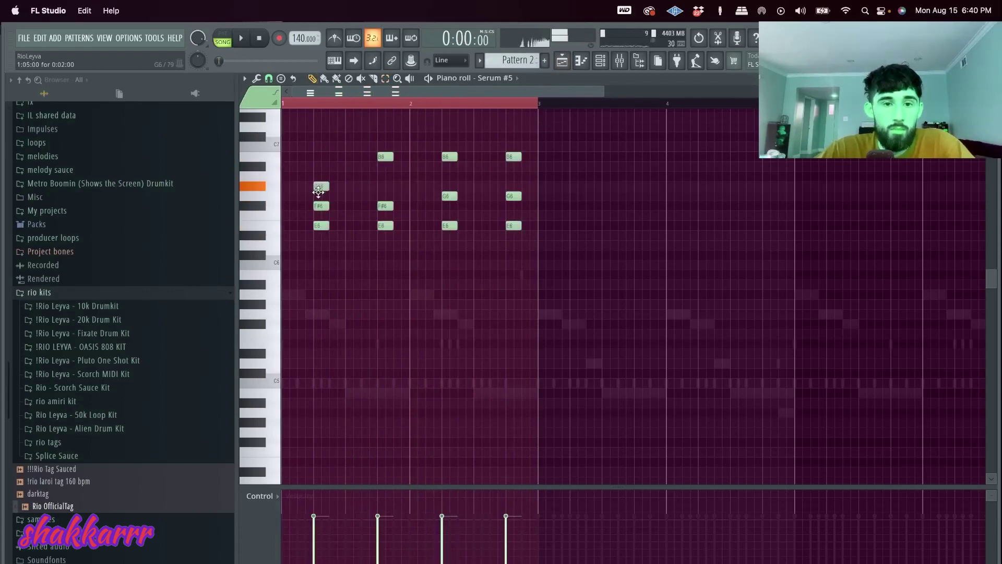
{"action": "key", "text": "space"}
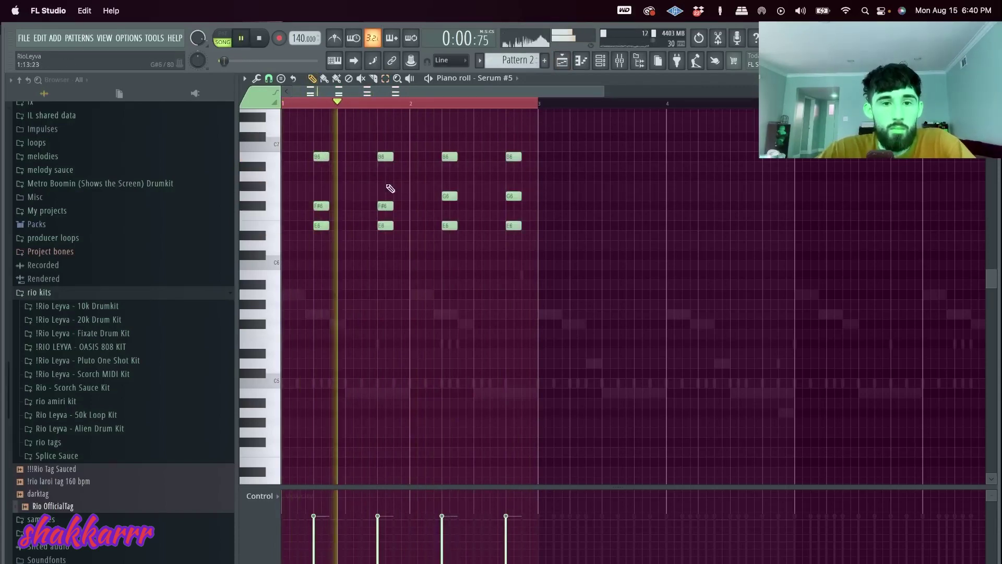
- Copy the two-bar chords into bars 3 and 4 one octave lower, then duplicate all four bars into bars 5 to 8
{"action": "key", "text": "super+a"}
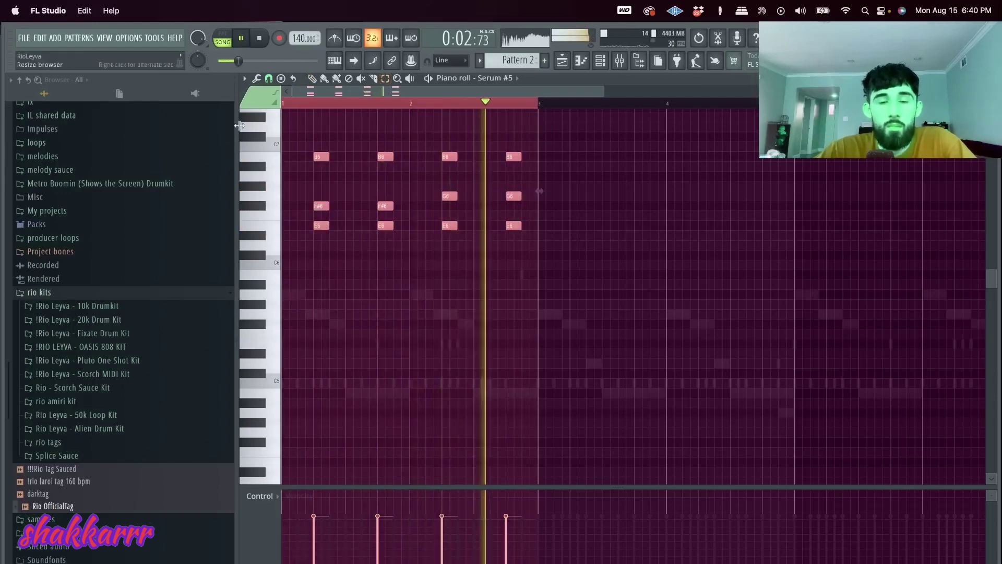
{"action": "key", "text": "super+b"}
{"action": "key", "text": "super+Down"}
{"action": "key", "text": "super+d"}
{"action": "key", "text": "super+a"}
{"action": "key", "text": "super+b"}
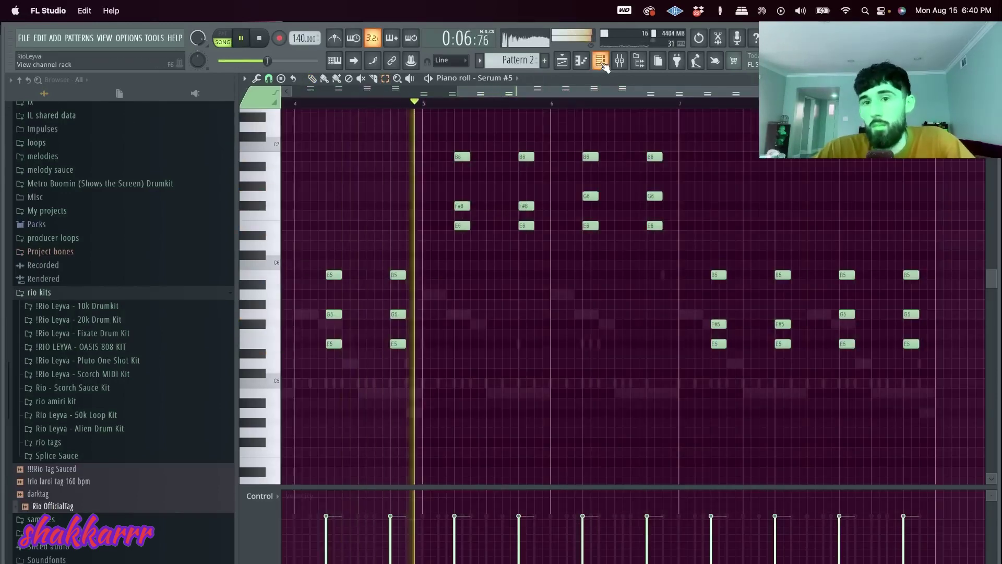
- Mute the reversed Serum #2 audio channel and add another Serum instrument to the channel rack
{"action": "key", "text": "F6"}
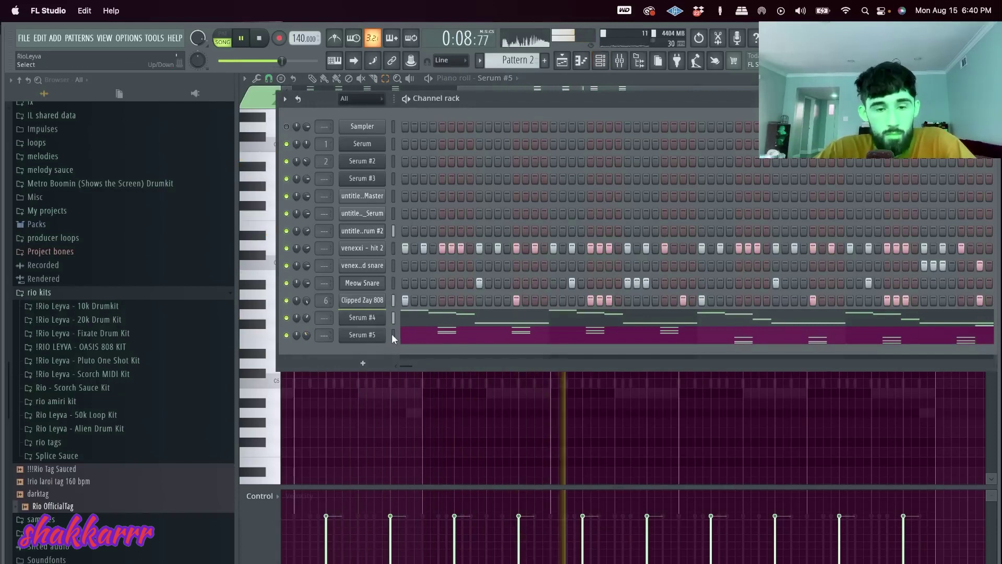
{"action": "left_click", "coordinate": [286, 230]}
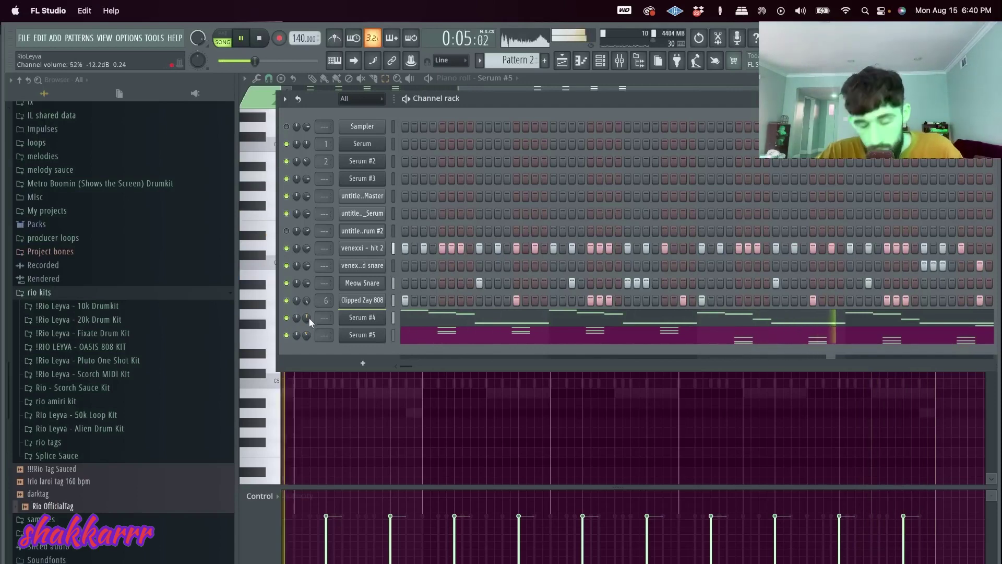
{"action": "left_click", "coordinate": [363, 363]}
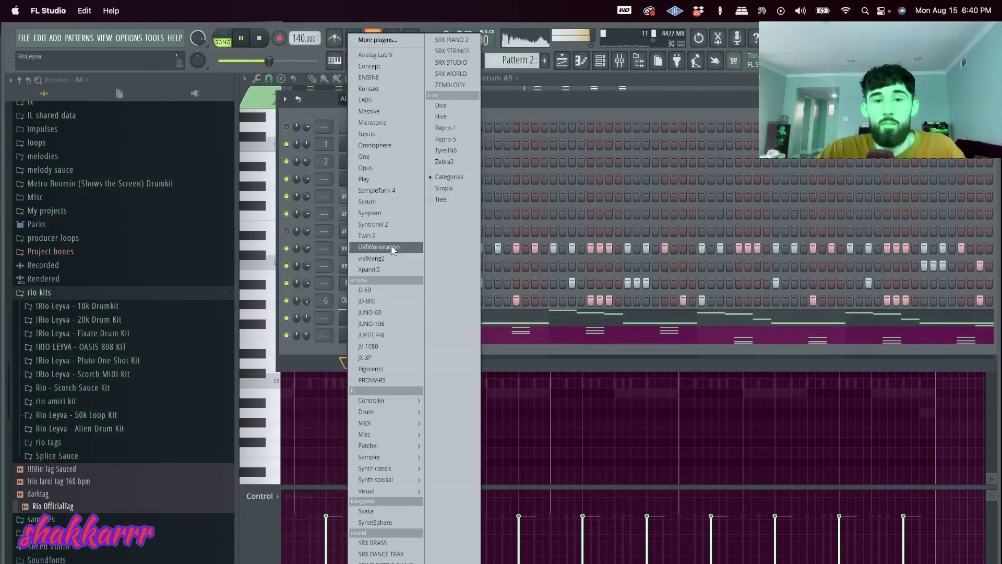
{"action": "left_click", "coordinate": [367, 202]}
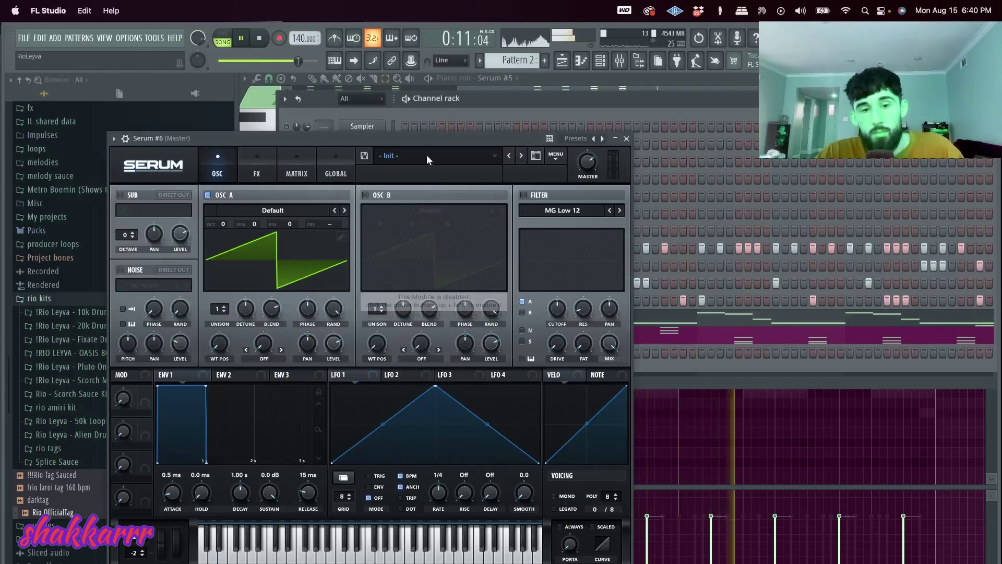
- Load the SY - MUCUS preset into Serum #6, auditioning SY - GIVENCHY and SY - KYOTO from the ! XCECUTE - PRESETS bank first
{"action": "left_click", "coordinate": [427, 156]}
{"action": "mouse_move", "coordinate": [462, 284]}
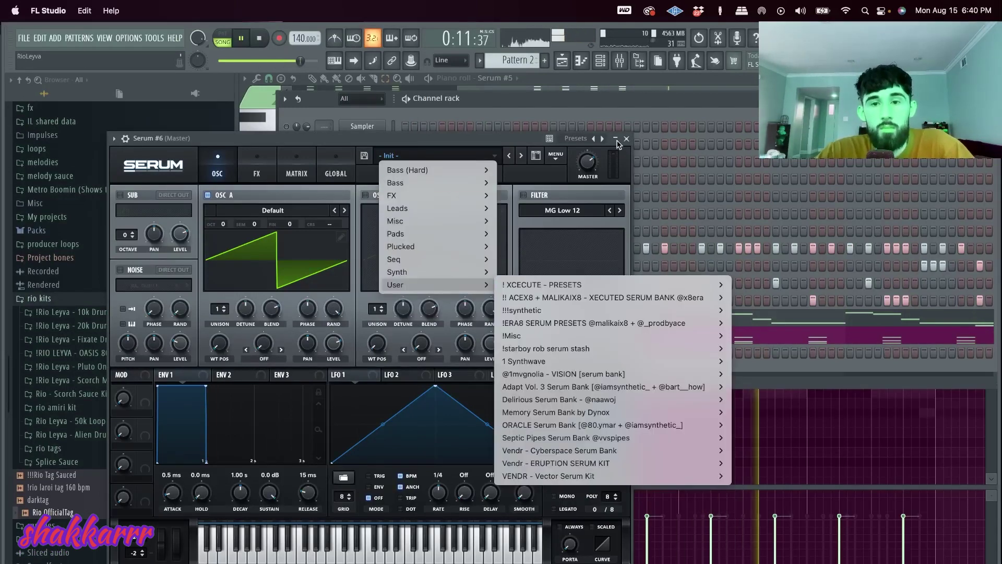
{"action": "mouse_move", "coordinate": [647, 289]}
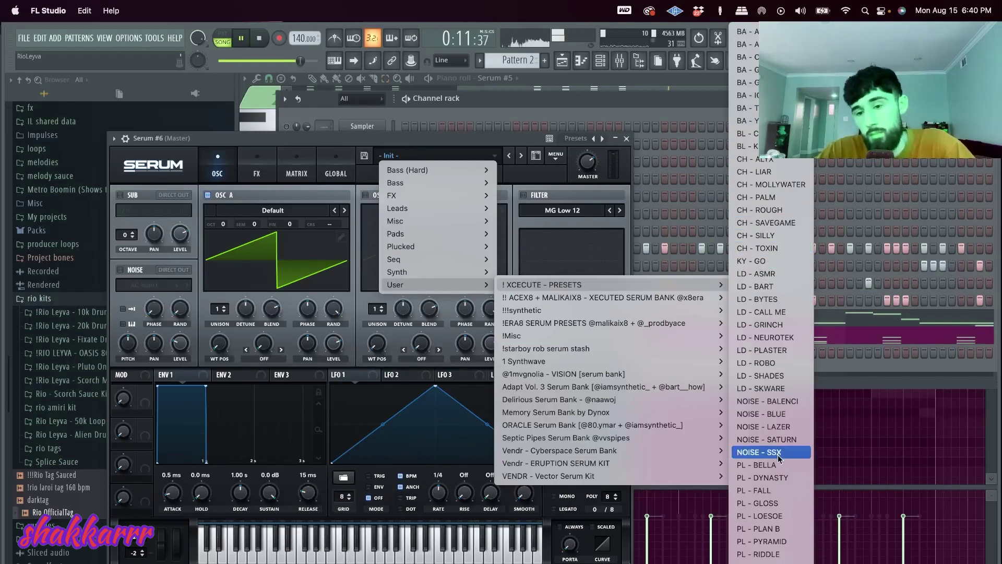
{"action": "scroll", "coordinate": [785, 480], "scroll_direction": "down", "scroll_amount": 5}
{"action": "left_click", "coordinate": [772, 536]}
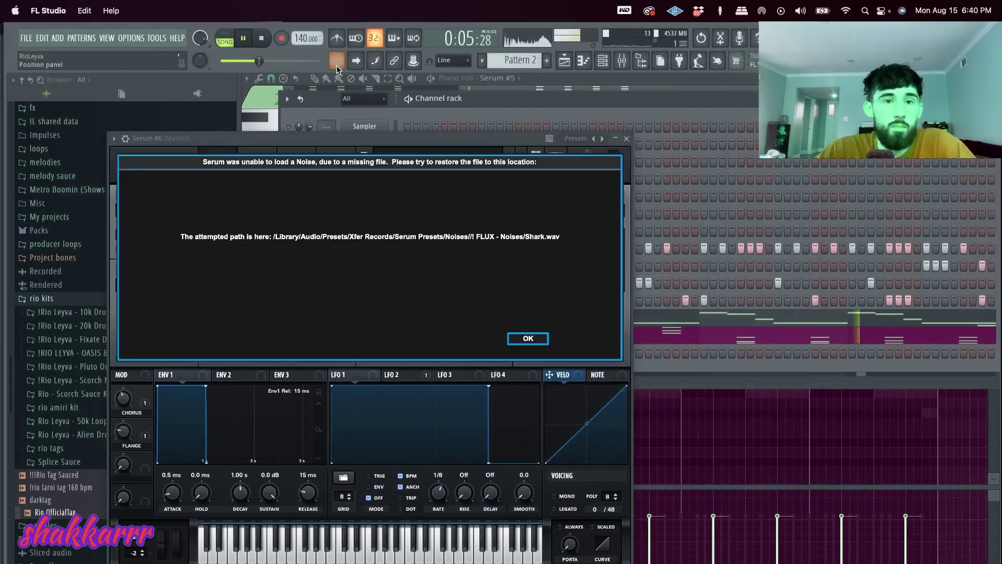
{"action": "left_click", "coordinate": [528, 339]}
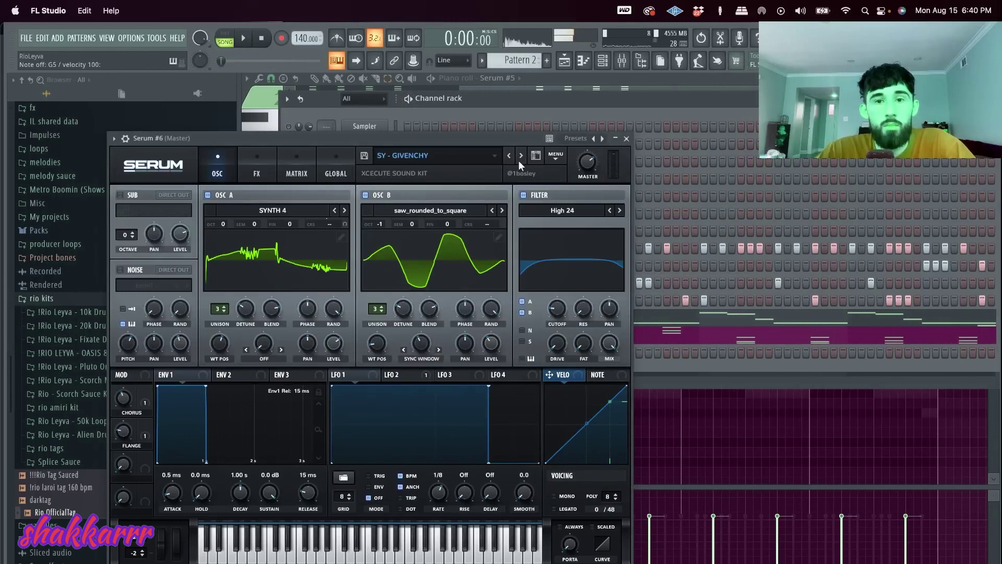
{"action": "left_click", "coordinate": [520, 156]}
{"action": "left_click", "coordinate": [525, 339]}
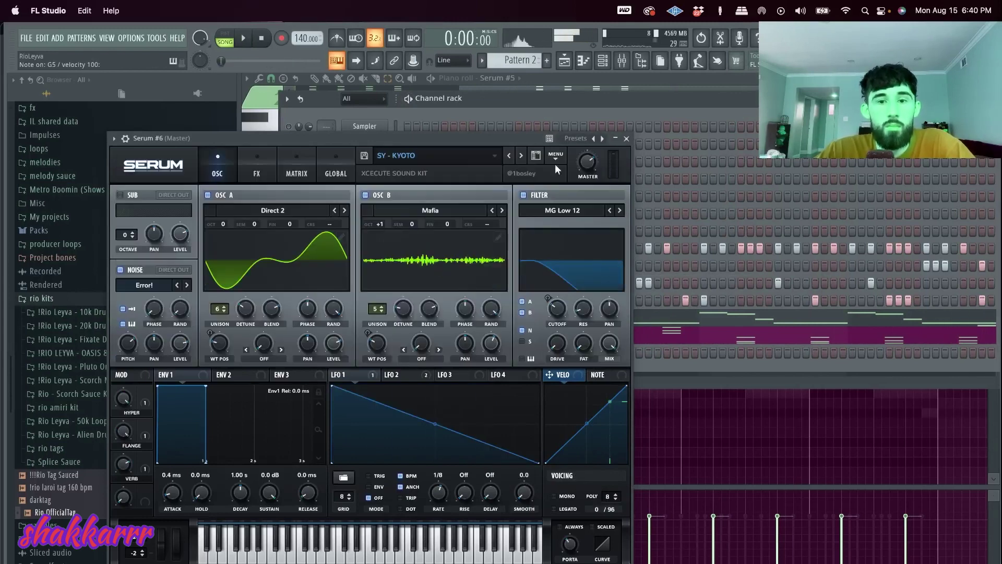
{"action": "left_click", "coordinate": [520, 155]}
{"action": "left_click", "coordinate": [526, 338]}
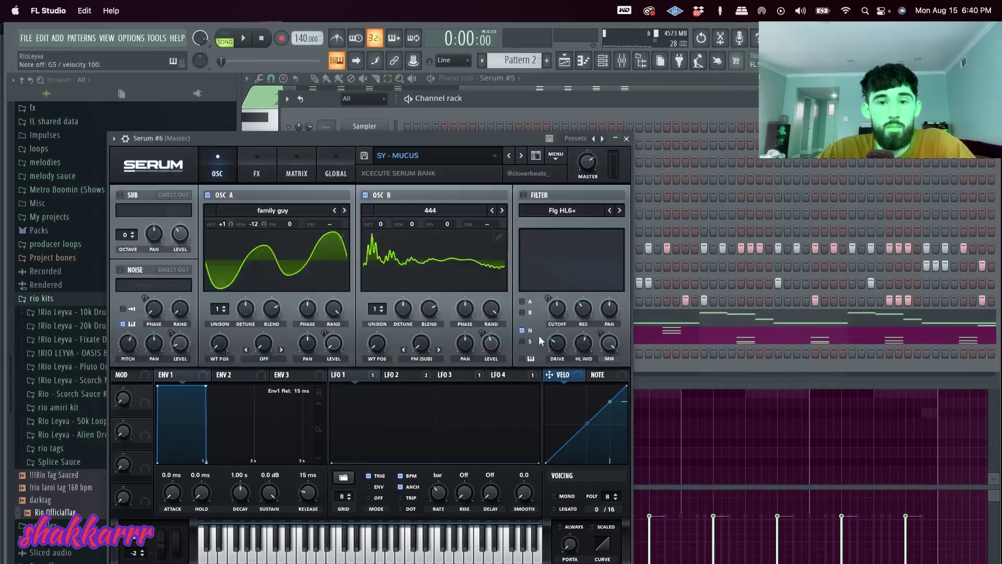
{"action": "left_click", "coordinate": [627, 139]}
- Draw a half-bar E5 note at the start of bar 1 in Serum #6's piano roll
{"action": "key", "text": "space"}
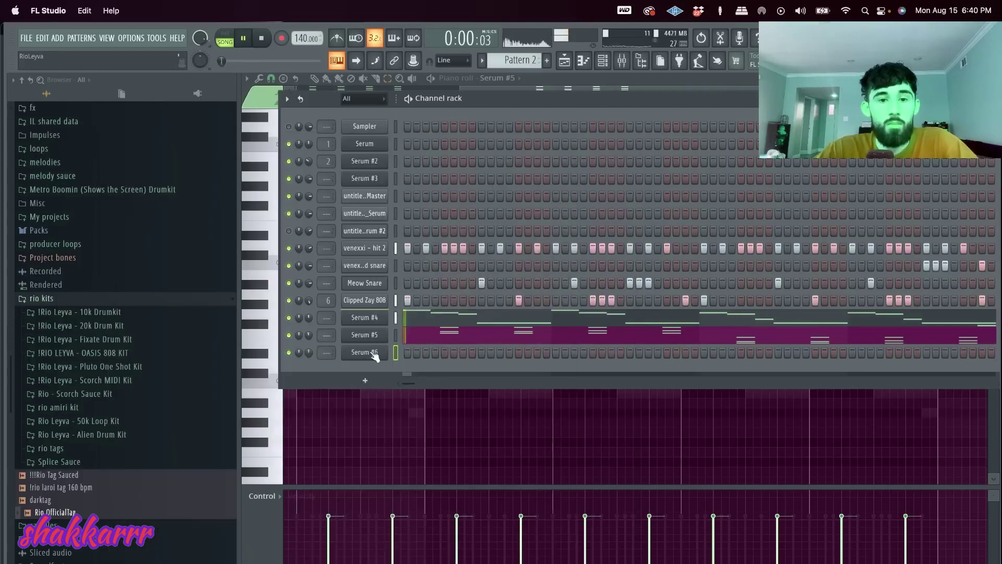
{"action": "right_click", "coordinate": [372, 355]}
{"action": "left_click", "coordinate": [413, 352]}
{"action": "left_click", "coordinate": [340, 61]}
{"action": "left_click_drag", "start_coordinate": [337, 91], "coordinate": [105, 139]}
{"action": "left_click_drag", "start_coordinate": [319, 296], "coordinate": [307, 297]}
{"action": "left_click_drag", "start_coordinate": [296, 354], "coordinate": [351, 351]}
{"action": "key", "text": "space"}
- Add a half-bar B4 note starting on beat 4 of bar 1 and play the pattern back
{"action": "left_click", "coordinate": [384, 393]}
{"action": "key", "text": "space"}
{"action": "key", "text": "space"}
{"action": "left_click", "coordinate": [602, 60]}
{"action": "key", "text": "space"}
{"action": "key", "text": "space"}
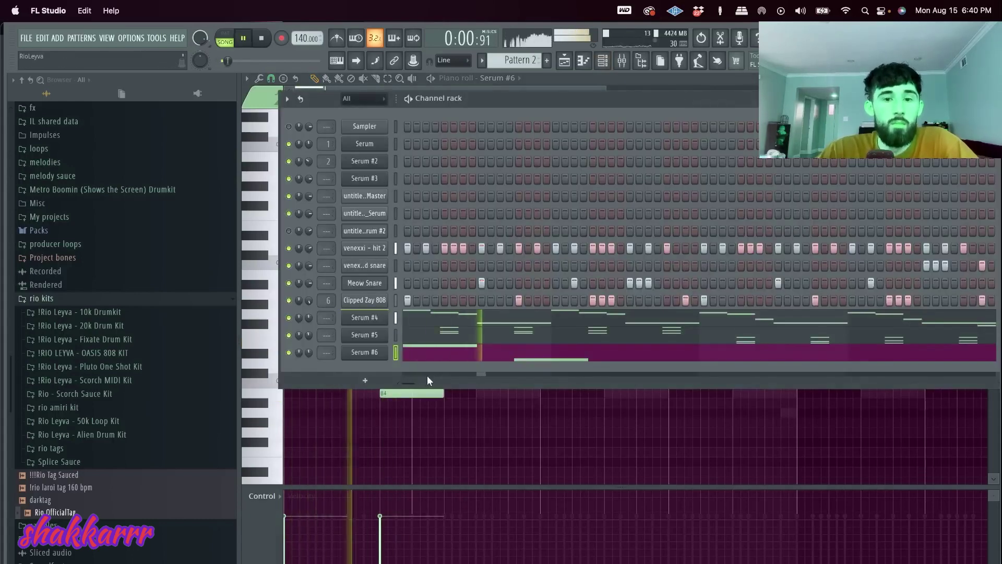
- Add a half-bar A4 note starting on beat 3 of bar 2 in the Serum #6 melody
{"action": "key", "text": "F6"}
{"action": "left_click", "coordinate": [476, 421]}
{"action": "key", "text": "space"}
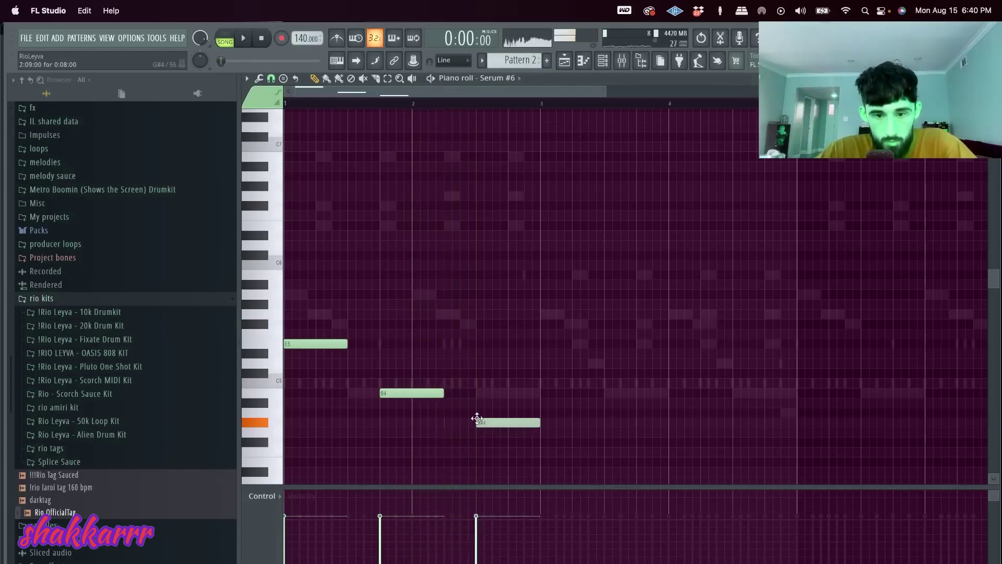
{"action": "key", "text": "space"}
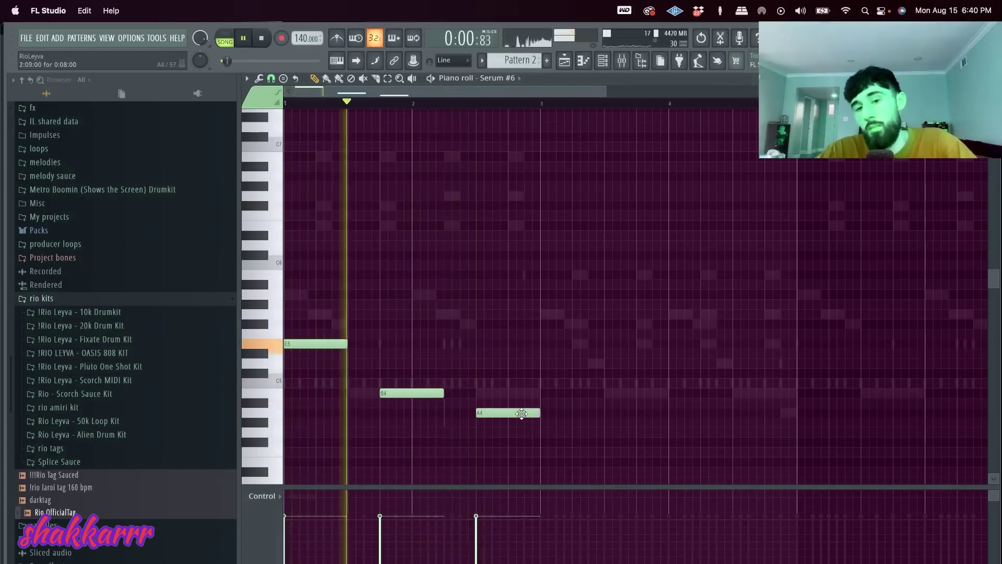
- Duplicate the two-bar melody into bars 3 and 4 and replace its final A4 with quarter-bar F#4 and G4 notes
{"action": "key", "text": "ctrl+b"}
{"action": "left_click", "coordinate": [694, 354]}
{"action": "right_click", "coordinate": [694, 354]}
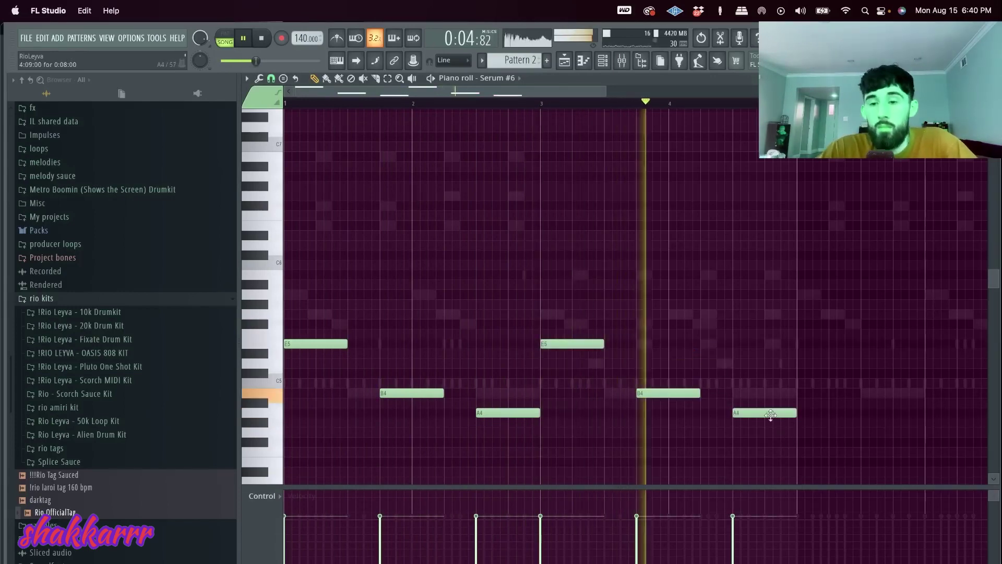
{"action": "left_click", "coordinate": [775, 431]}
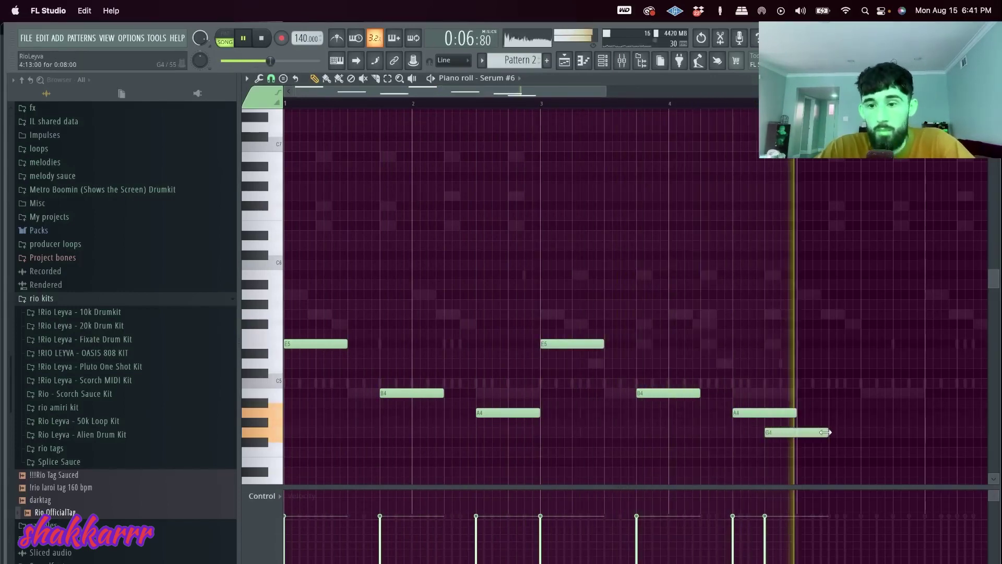
{"action": "left_click_drag", "start_coordinate": [796, 410], "coordinate": [747, 443]}
- Duplicate the four-bar Serum #6 melody into bars 5 to 8
{"action": "key", "text": "ctrl+b"}
{"action": "scroll", "coordinate": [758, 388], "scroll_direction": "down", "scroll_amount": 3}
{"action": "key", "text": "ctrl+d"}
- Clone the Clipped Zay 808 channel and copy its note pattern into the clone
{"action": "left_click", "coordinate": [604, 61]}
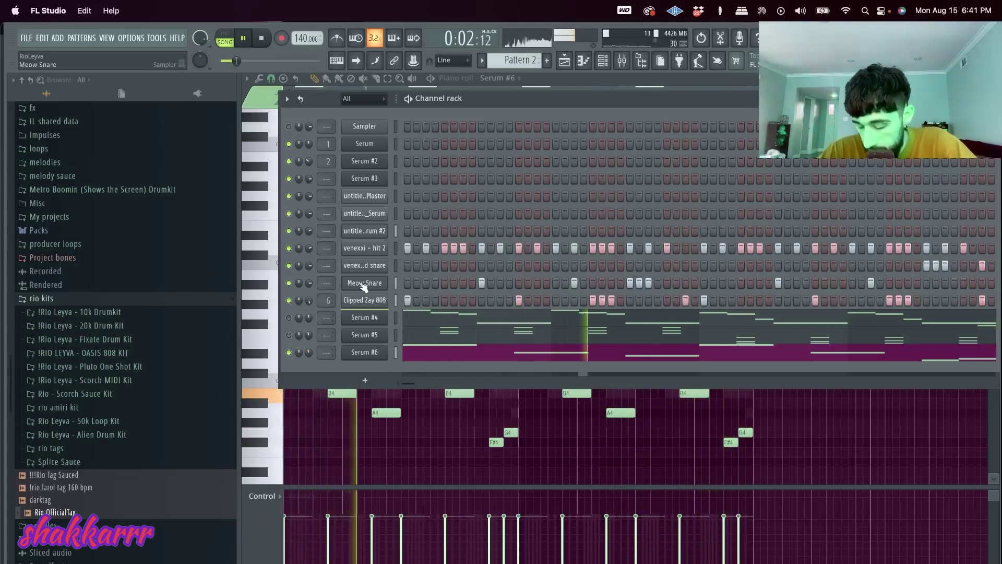
{"action": "right_click", "coordinate": [374, 302]}
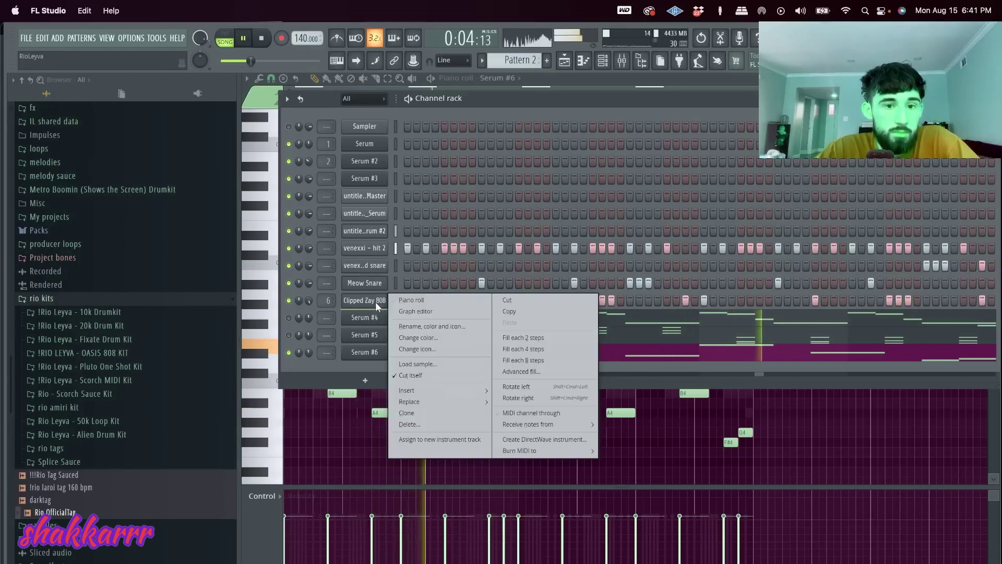
{"action": "left_click", "coordinate": [412, 406]}
{"action": "left_click", "coordinate": [396, 300]}
{"action": "key", "text": "super+c"}
{"action": "left_click", "coordinate": [396, 317]}
{"action": "key", "text": "super+v"}
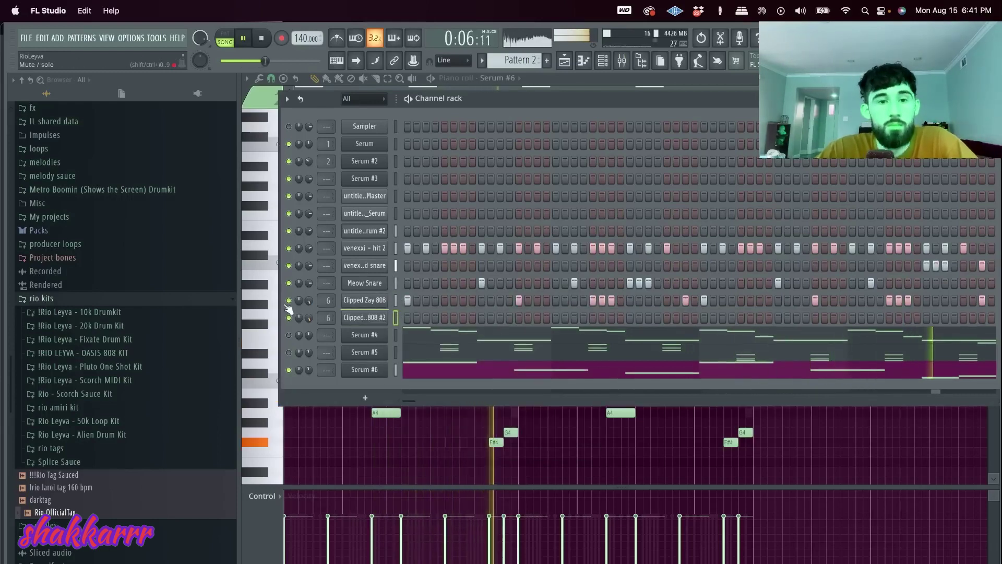
- Mute the original Clipped Zay 808 and load rio - champ 808 from the !Rio Leyva - 10k Drumkit 808s folder into the cloned channel
{"action": "left_click", "coordinate": [288, 300]}
{"action": "left_click", "coordinate": [96, 315]}
{"action": "left_click", "coordinate": [73, 315]}
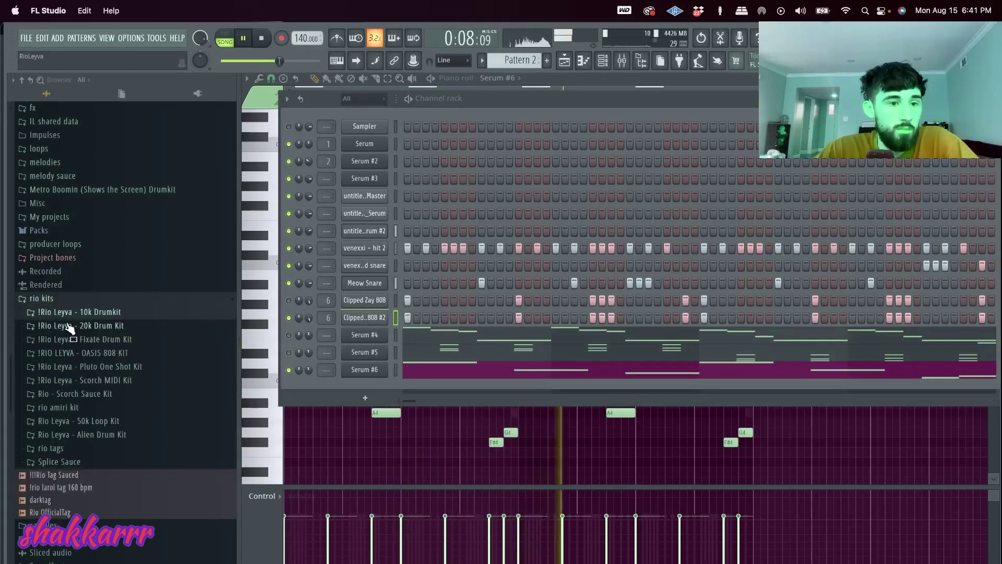
{"action": "left_click", "coordinate": [69, 316]}
{"action": "left_click", "coordinate": [68, 327]}
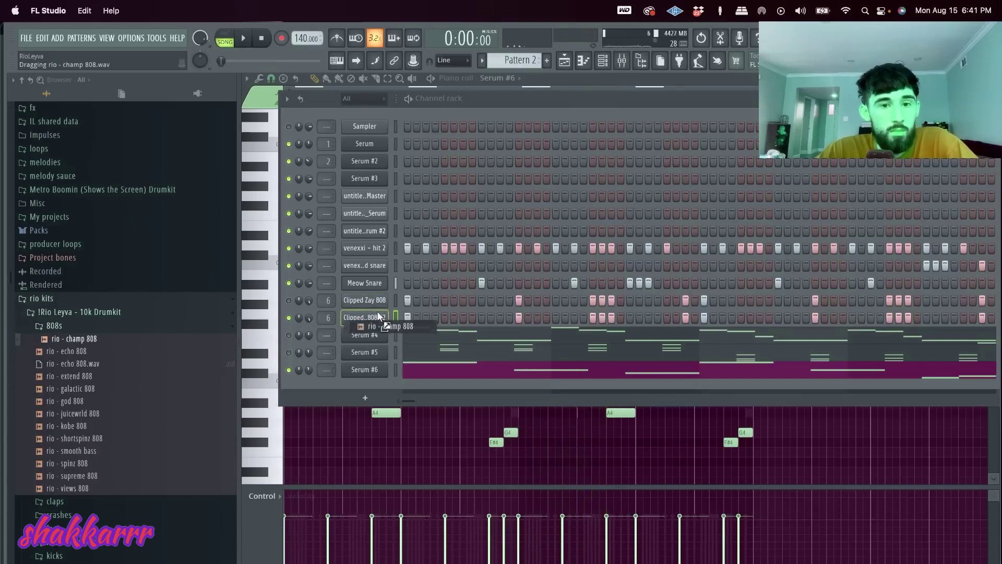
{"action": "key", "text": "space"}
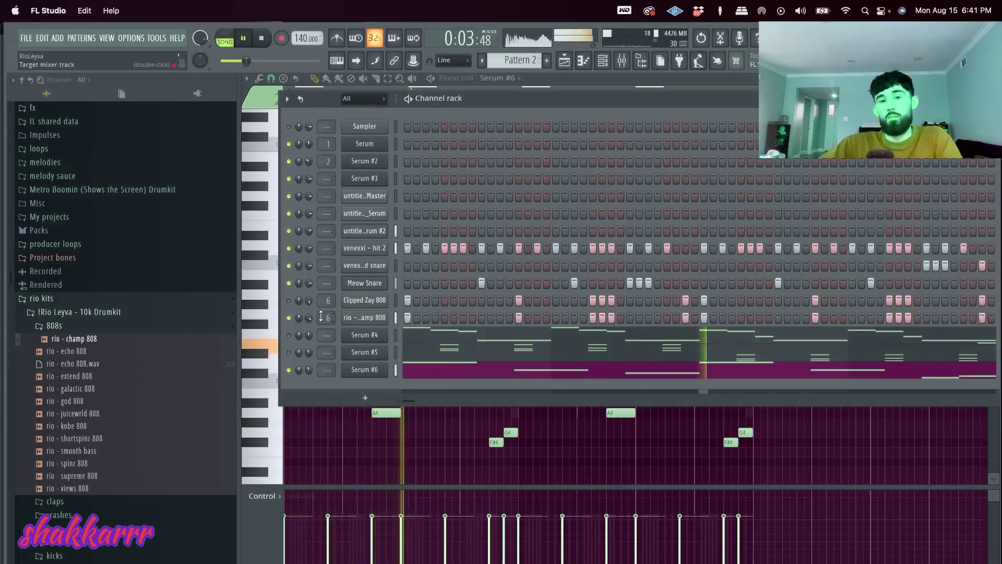
- Open the rio - champ 808 notes in the piano roll and delete the middle C5 note of the three-note group in bar 4
{"action": "right_click", "coordinate": [381, 317]}
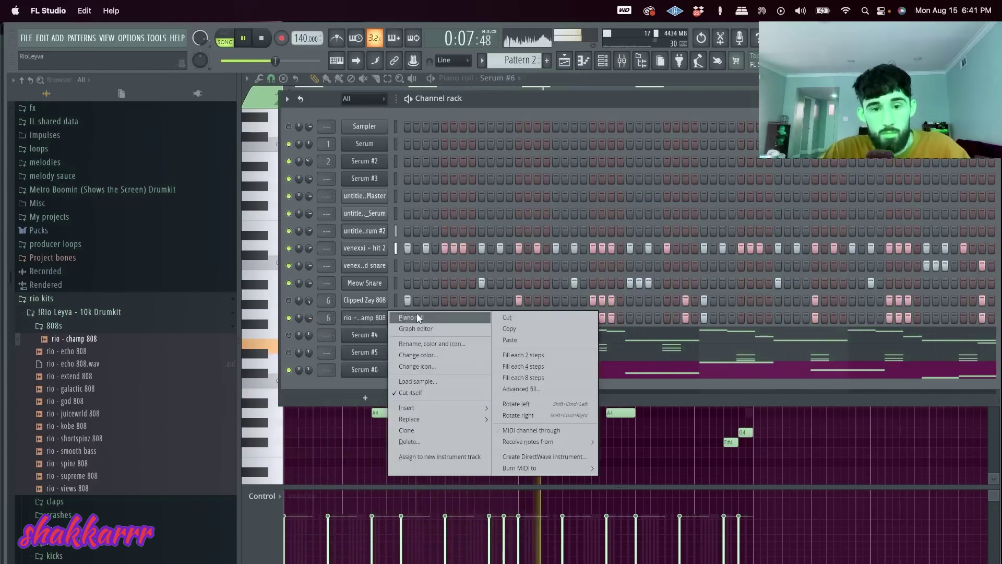
{"action": "left_click", "coordinate": [416, 313]}
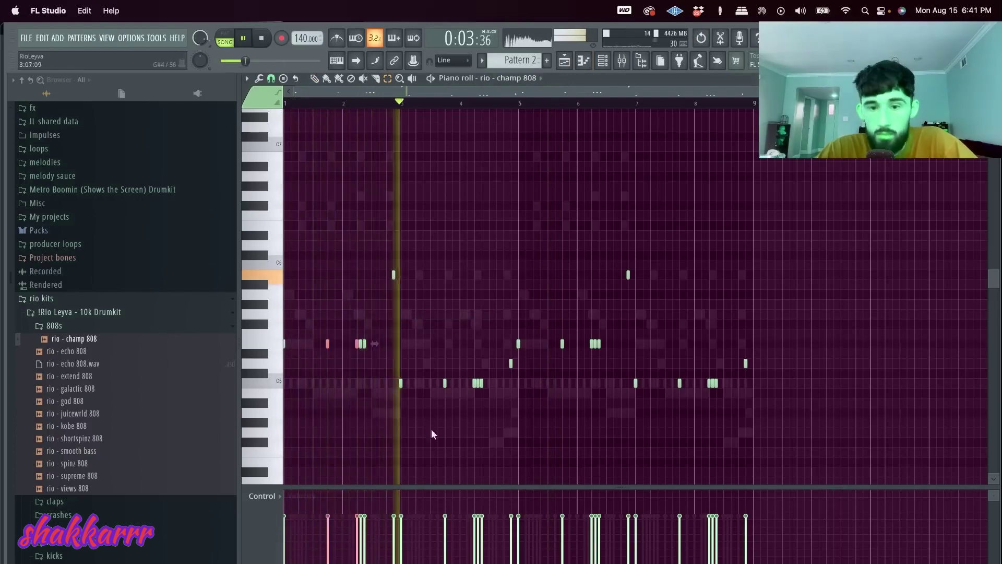
{"action": "scroll", "coordinate": [483, 386], "scroll_direction": "up", "scroll_amount": 2}
{"action": "right_click", "coordinate": [474, 383]}
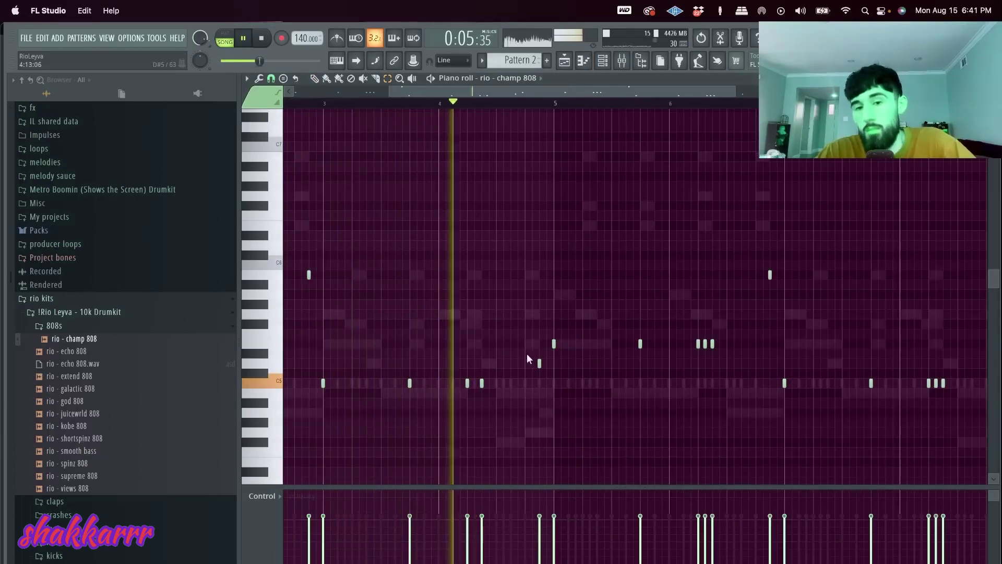
{"action": "scroll", "coordinate": [600, 386], "scroll_direction": "down", "scroll_amount": 3}
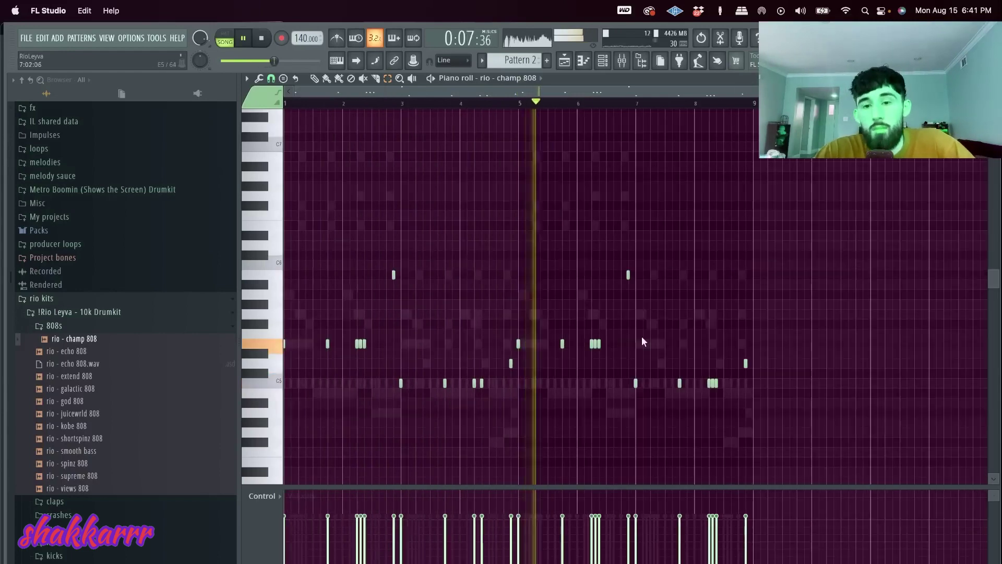
{"action": "scroll", "coordinate": [494, 285], "scroll_direction": "down", "scroll_amount": 2}
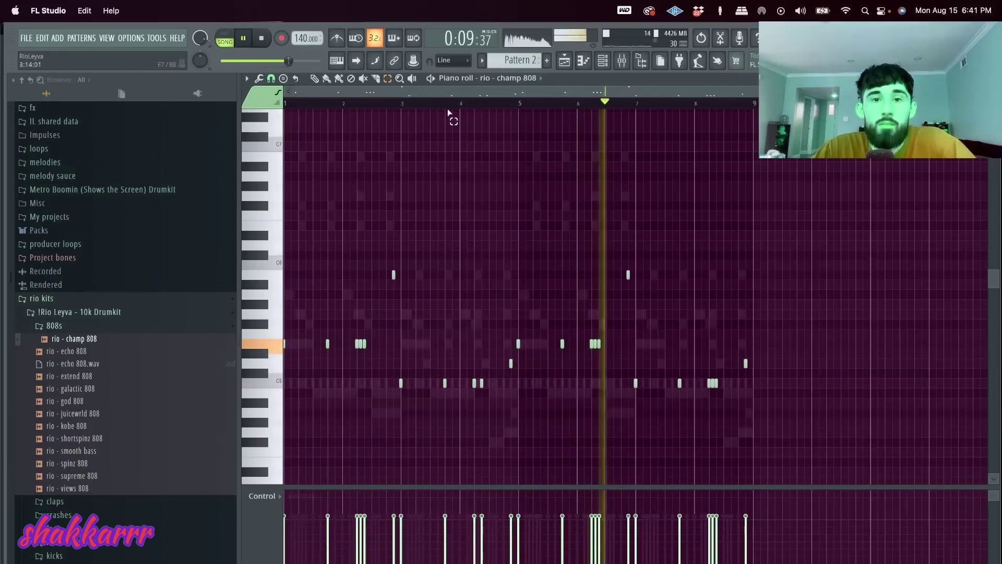
- Move the D5 note at the end of bar 4 earlier to step 11 and play the pattern back
{"action": "left_click", "coordinate": [448, 103]}
{"action": "scroll", "coordinate": [497, 379], "scroll_direction": "up", "scroll_amount": 5}
{"action": "left_click_drag", "start_coordinate": [532, 361], "coordinate": [500, 365]}
{"action": "key", "text": "space"}
{"action": "key", "text": "space"}
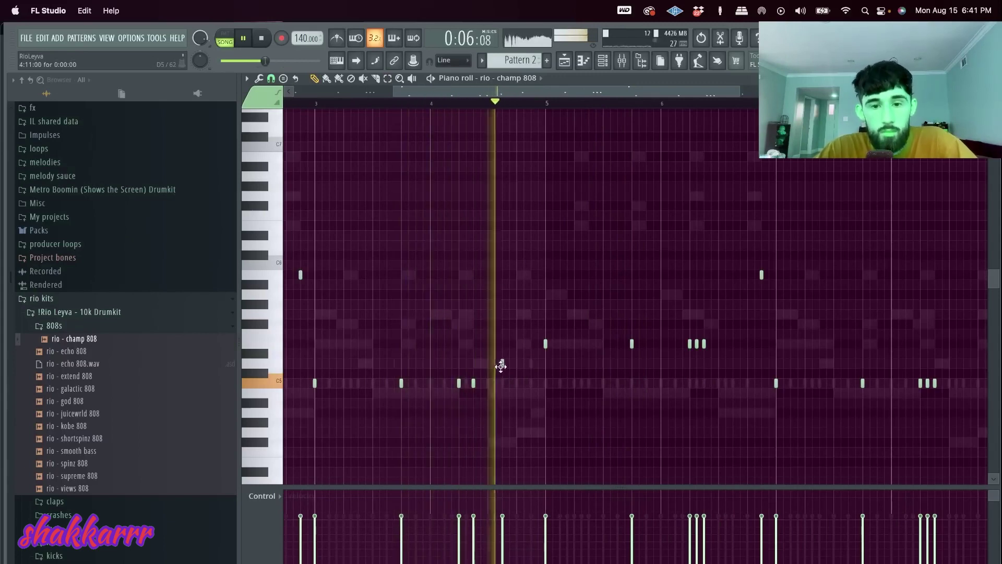
- Replace the rio - champ 808 notes in bars 5 to 8 with a duplicate of bars 1 to 4
{"action": "scroll", "coordinate": [549, 394], "scroll_direction": "down", "scroll_amount": 5}
{"action": "left_click_drag", "start_coordinate": [810, 445], "coordinate": [521, 184]}
{"action": "key", "text": "Delete"}
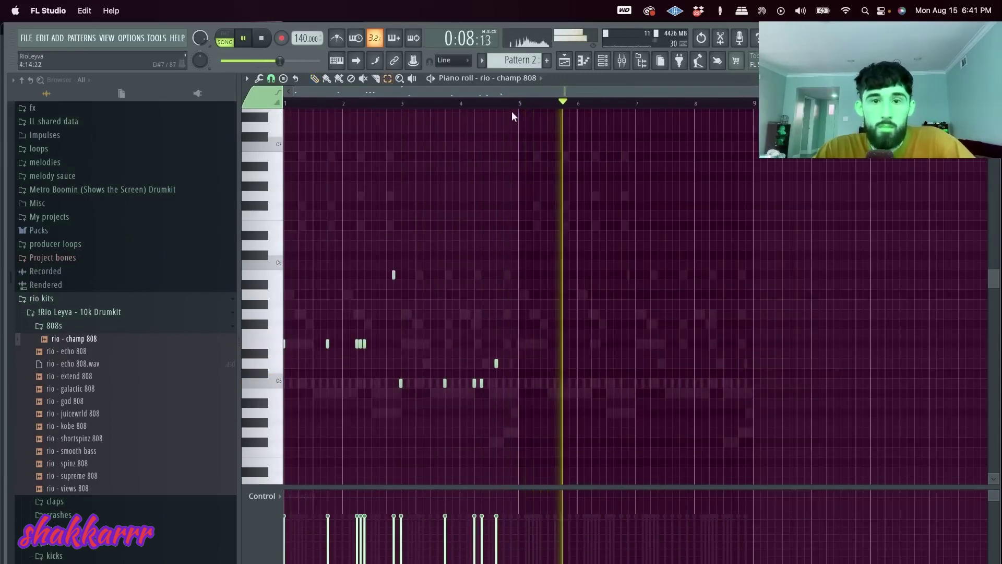
{"action": "key", "text": "space"}
{"action": "key", "text": "space"}
{"action": "left_click_drag", "start_coordinate": [518, 107], "coordinate": [286, 115]}
{"action": "key", "text": "super+b"}
- Transpose the high B5 notes at the ends of bars 2 and 6 down one octave to B4
{"action": "left_click", "coordinate": [593, 107], "text": "super"}
{"action": "left_click_drag", "start_coordinate": [655, 298], "coordinate": [344, 240]}
{"action": "key", "text": "super+Down"}
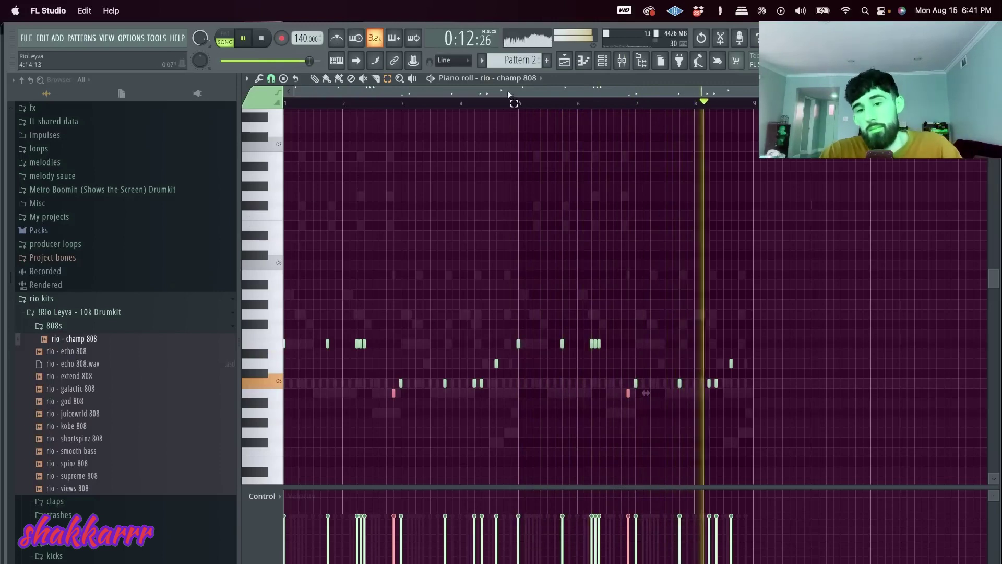
- Compare the two 808 channels by switching their mutes, and leave all 808 and Serum melody channels unmuted
{"action": "left_click", "coordinate": [602, 60]}
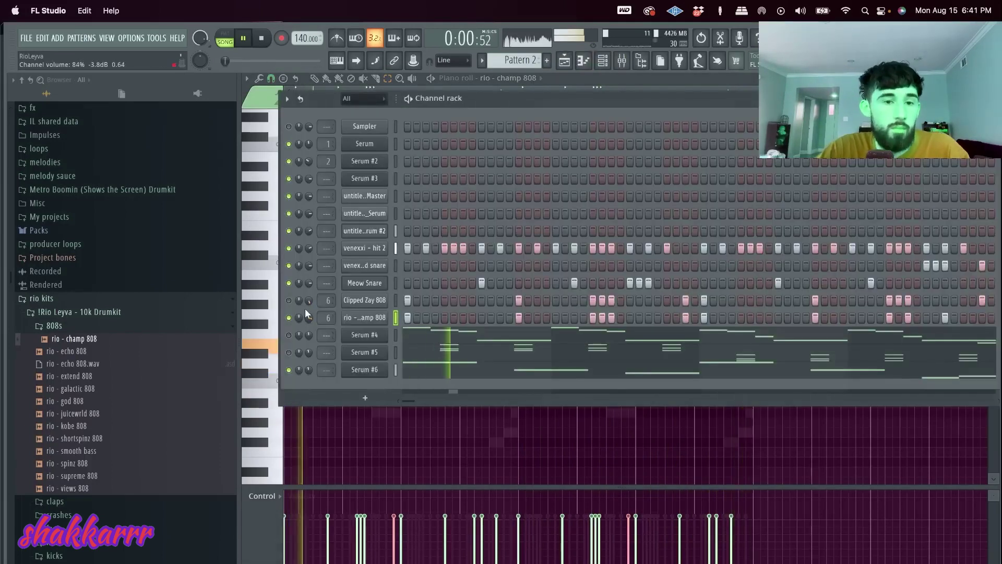
{"action": "left_click", "coordinate": [289, 317]}
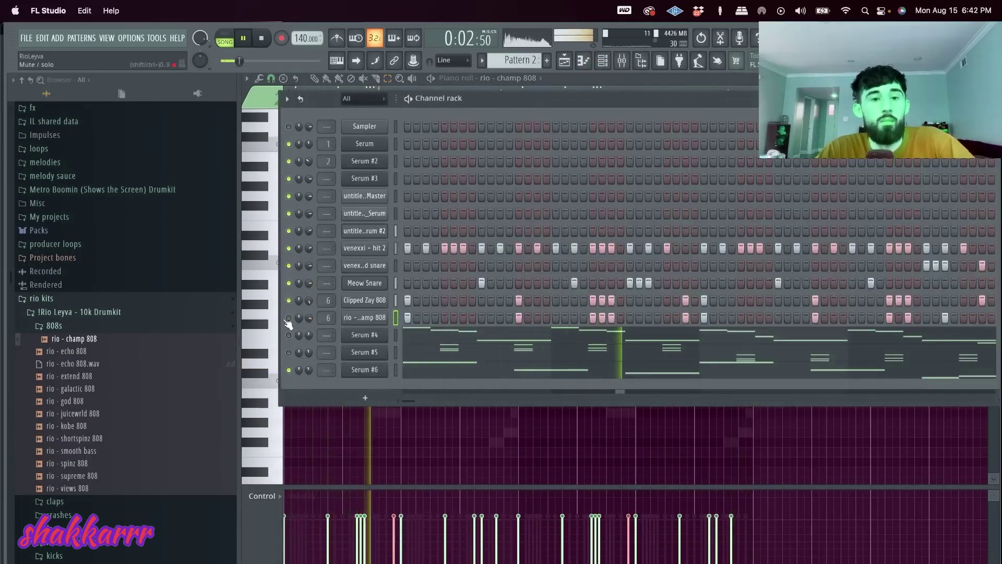
{"action": "scroll", "coordinate": [49, 410], "scroll_direction": "down", "scroll_amount": 8}
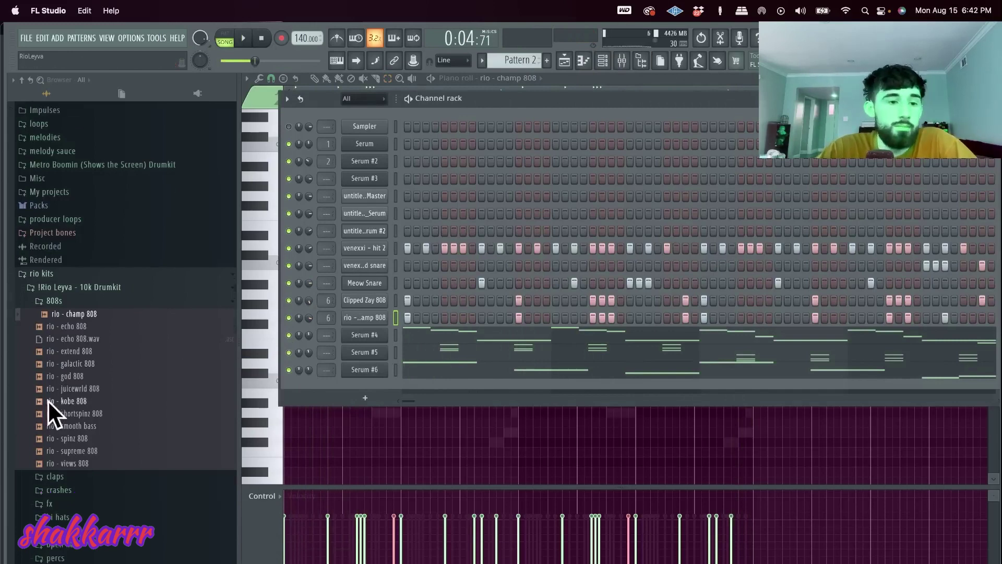
- Split Pattern 2 by channel in the playlist
{"action": "left_click", "coordinate": [564, 60]}
{"action": "left_click", "coordinate": [517, 59]}
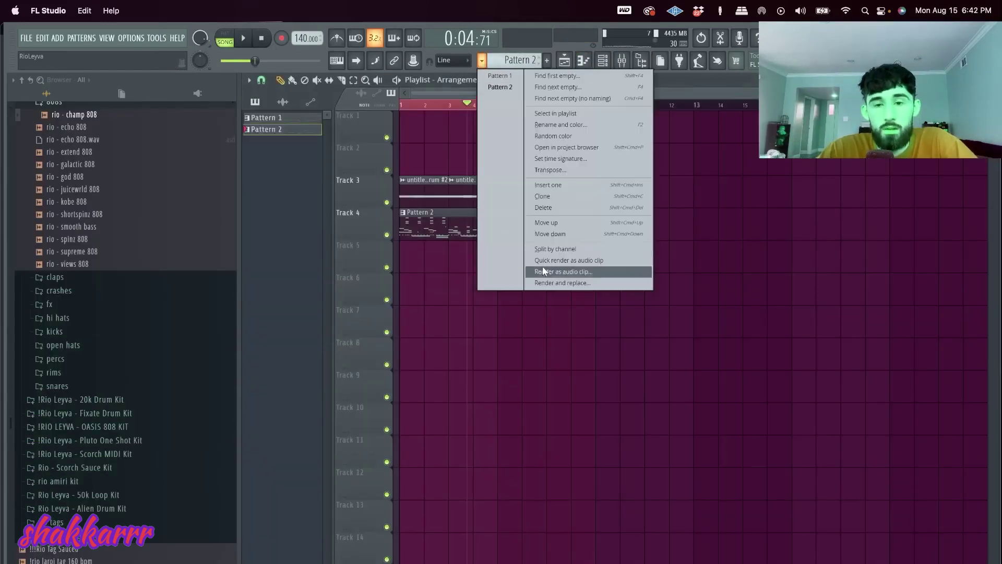
{"action": "left_click", "coordinate": [543, 266]}
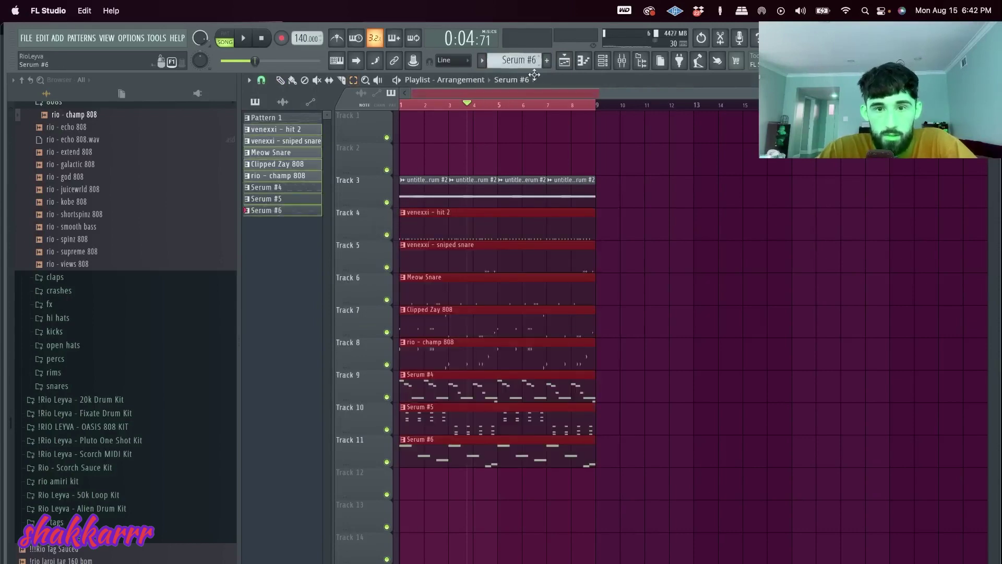
- Duplicate the eight-bar block of playlist clips four times to fill bars 9 to 40
{"action": "key", "text": "ctrl+b"}
{"action": "key", "text": "ctrl+b"}
{"action": "key", "text": "ctrl+b"}
{"action": "key", "text": "ctrl+b"}
{"action": "scroll", "coordinate": [481, 187], "scroll_direction": "down", "scroll_amount": 5}
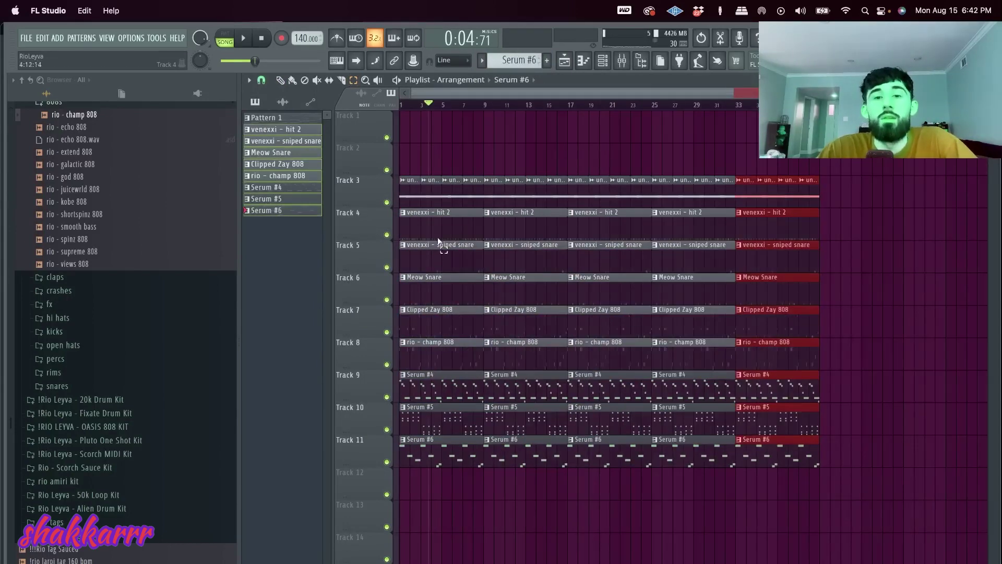
- Delete all clips in bars 1 to 8 of the playlist
{"action": "scroll", "coordinate": [298, 255], "scroll_direction": "up", "scroll_amount": 4}
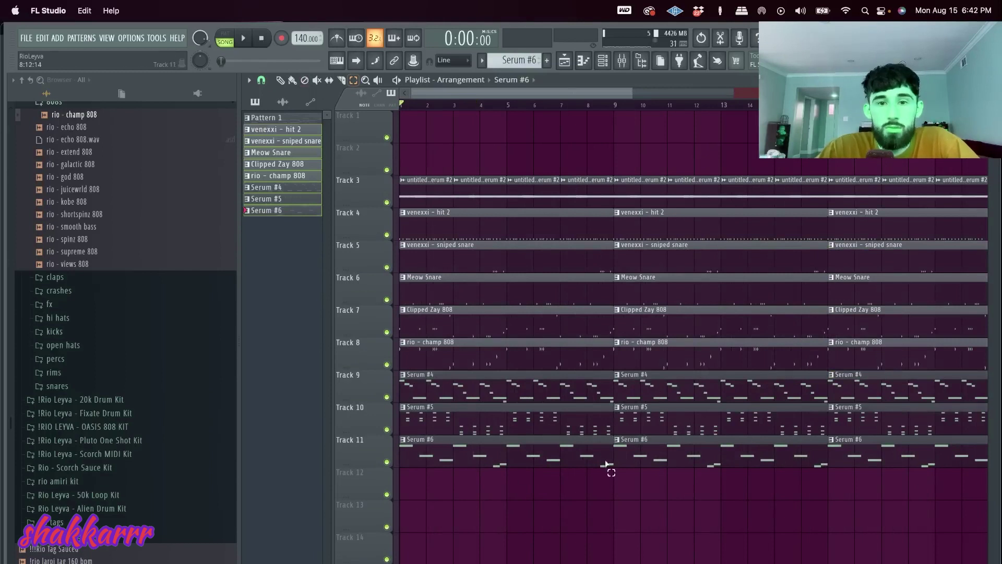
{"action": "left_click_drag", "start_coordinate": [607, 476], "coordinate": [401, 175]}
{"action": "key", "text": "Delete"}
{"action": "key", "text": "space"}
- Copy the rendered Serum #2 audio clips on Track 3 from bar 9 back into bars 1 to 8 and play them
{"action": "left_click_drag", "start_coordinate": [641, 186], "coordinate": [320, 201]}
{"action": "key", "text": "space"}
{"action": "key", "text": "space"}
{"action": "key", "text": "space"}
- Try a copy of the Serum #6 clip in bars 1 to 8 of Track 11
{"action": "left_click_drag", "start_coordinate": [684, 443], "coordinate": [464, 445]}
{"action": "key", "text": "space"}
{"action": "right_click", "coordinate": [528, 447]}
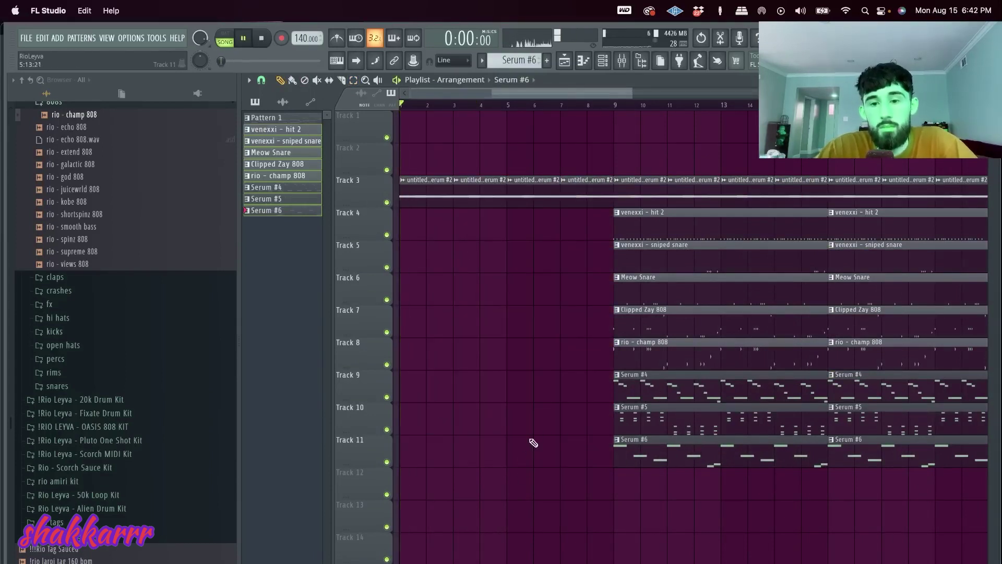
- Copy the venexxi hit, sniped snare, Meow Snare and rio - champ 808 clips into bars 1 to 8 and play them
{"action": "left_click_drag", "start_coordinate": [734, 292], "coordinate": [477, 235]}
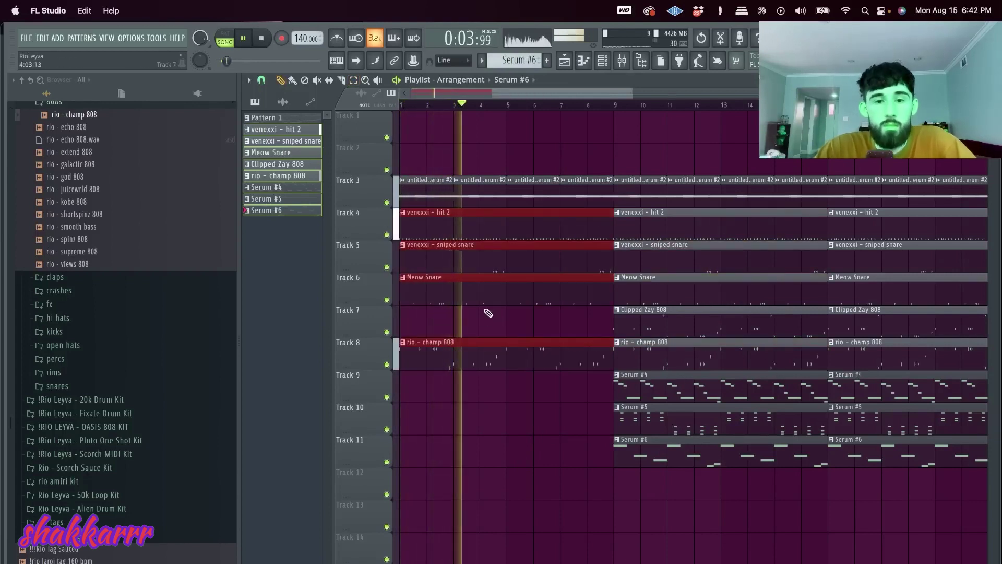
{"action": "key", "text": "space"}
{"action": "key", "text": "space"}
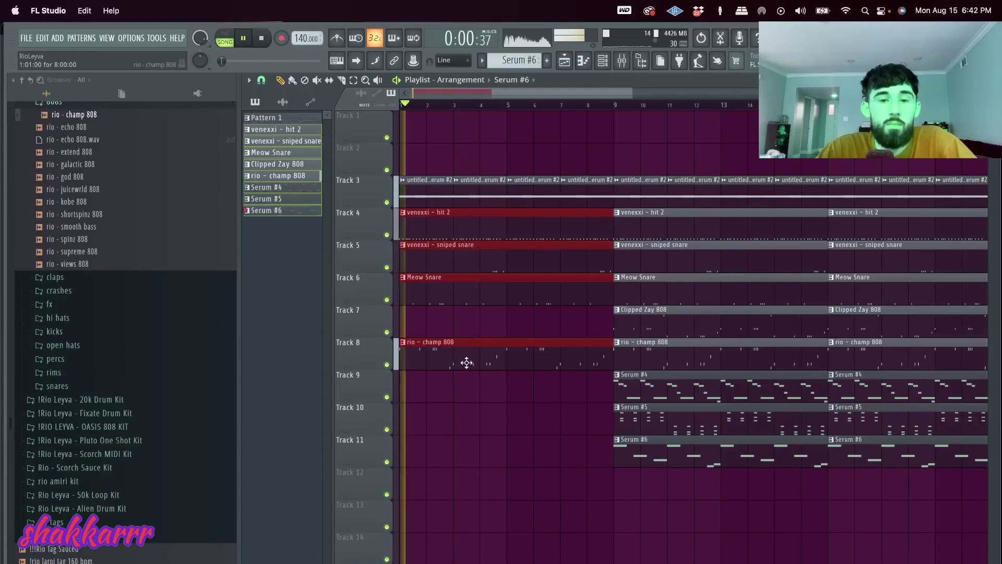
- Replace the rio - champ 808 clip in bars 1 to 8 with a copy of the Clipped Zay 808 clip
{"action": "right_click", "coordinate": [585, 346]}
{"action": "key", "text": "space"}
{"action": "left_click_drag", "start_coordinate": [678, 329], "coordinate": [467, 329]}
{"action": "key", "text": "space"}
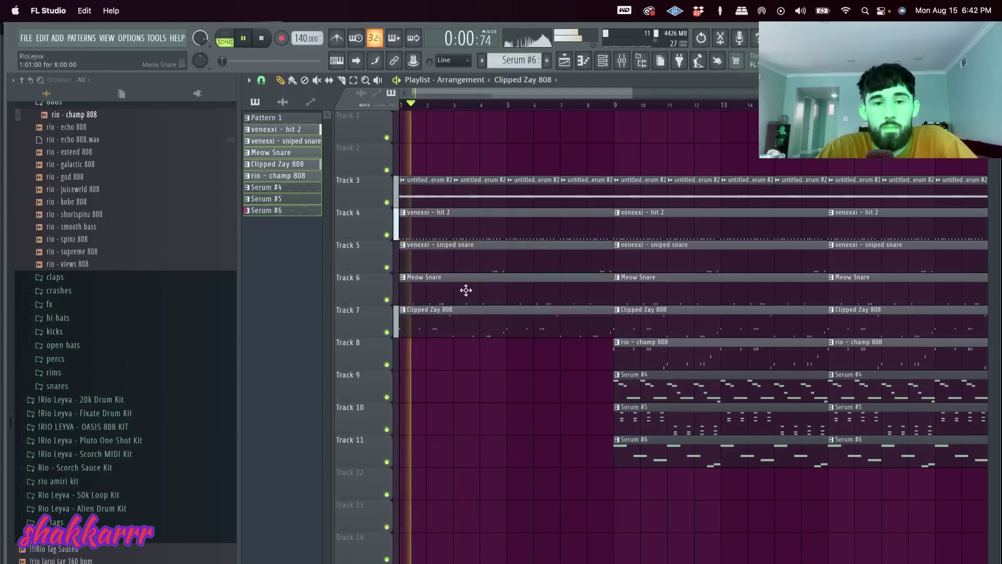
- Check the 808 channels in the channel rack and play the first eight bars of the arrangement
{"action": "left_click", "coordinate": [603, 61]}
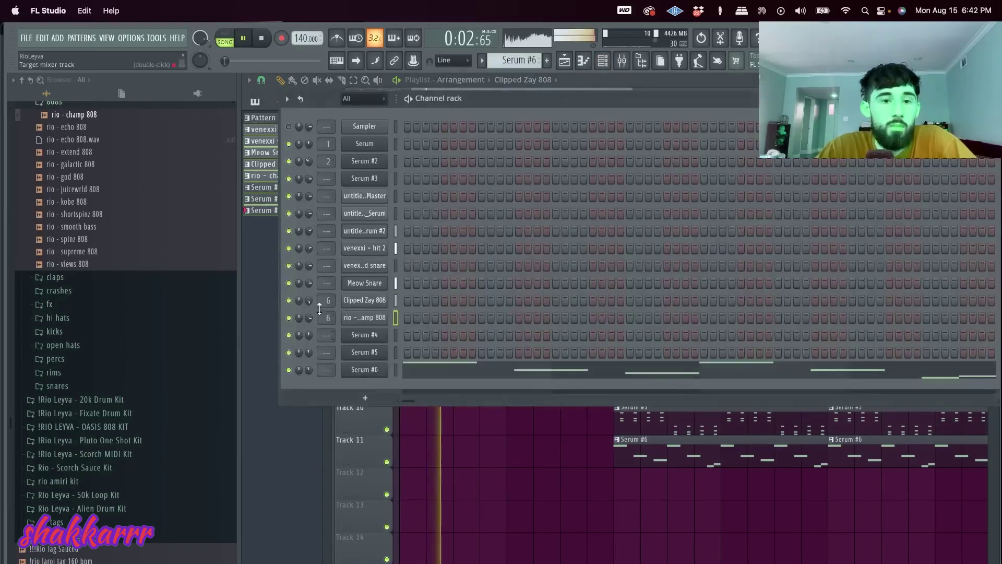
{"action": "key", "text": "F6"}
{"action": "key", "text": "space"}
{"action": "key", "text": "space"}
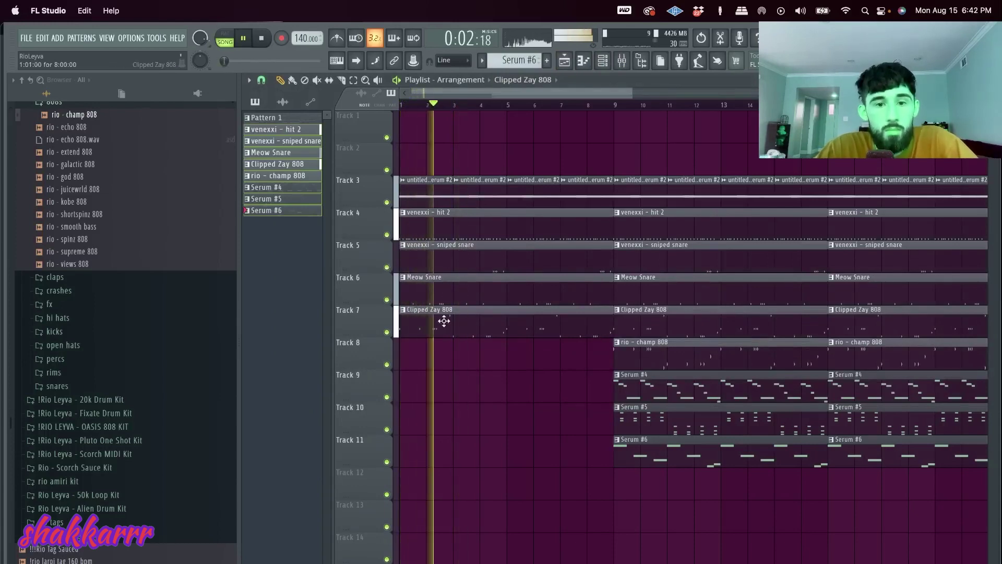
{"action": "key", "text": "space"}
{"action": "key", "text": "space"}
- Reduce the three-note Meow Snare rolls in bars 2 and 6 to single hits on beat 3 and return to the playlist
{"action": "double_click", "coordinate": [440, 297]}
{"action": "double_click", "coordinate": [439, 295]}
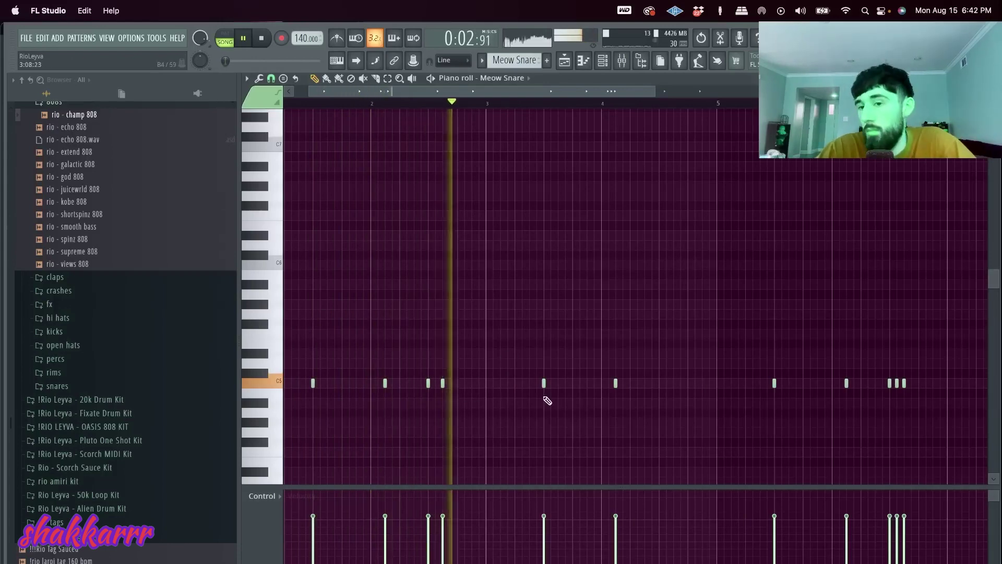
{"action": "scroll", "coordinate": [556, 372], "scroll_direction": "down", "scroll_amount": 3}
{"action": "right_click", "coordinate": [379, 383]}
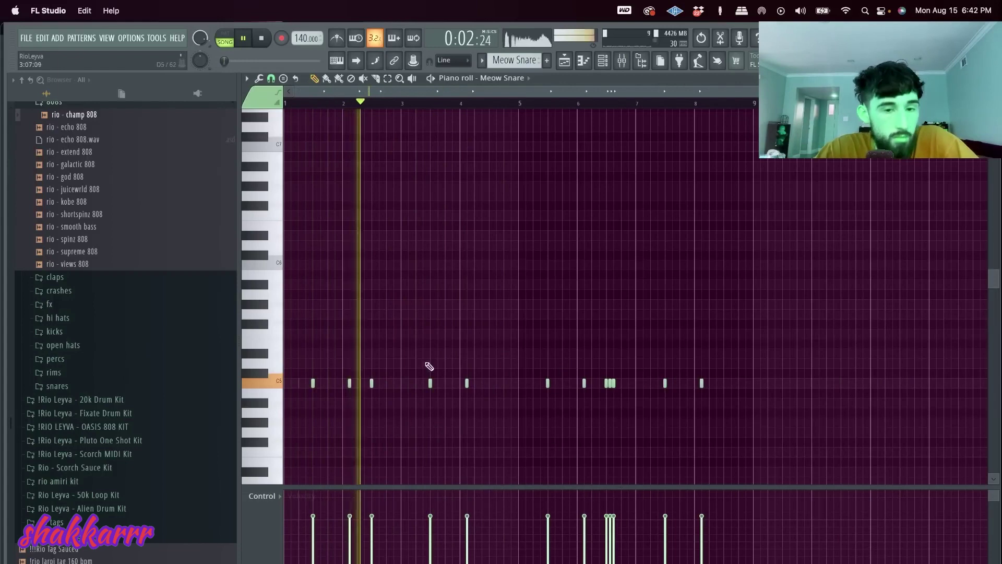
{"action": "scroll", "coordinate": [617, 410], "scroll_direction": "up", "scroll_amount": 2}
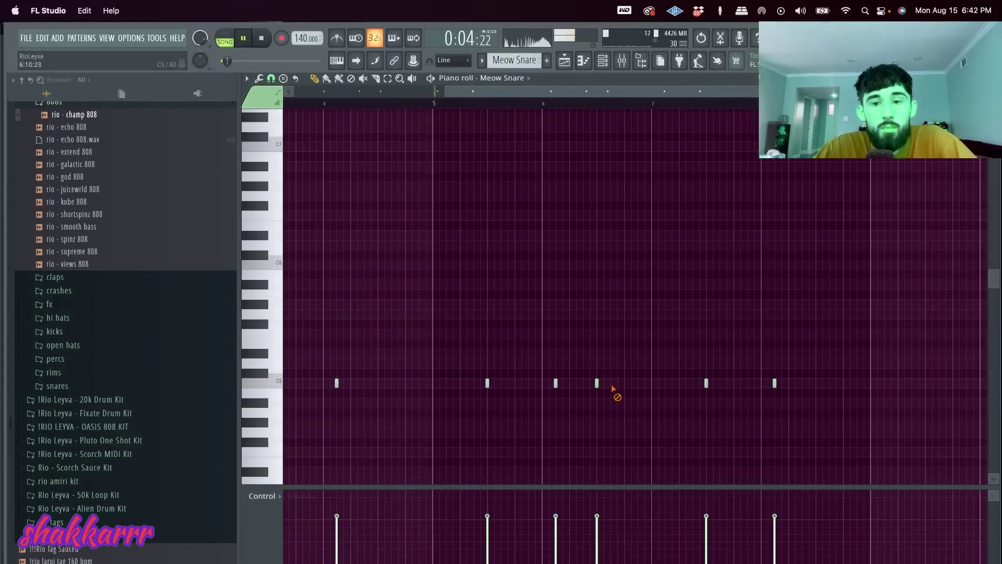
{"action": "scroll", "coordinate": [614, 389], "scroll_direction": "down", "scroll_amount": 2}
{"action": "key", "text": "F5"}
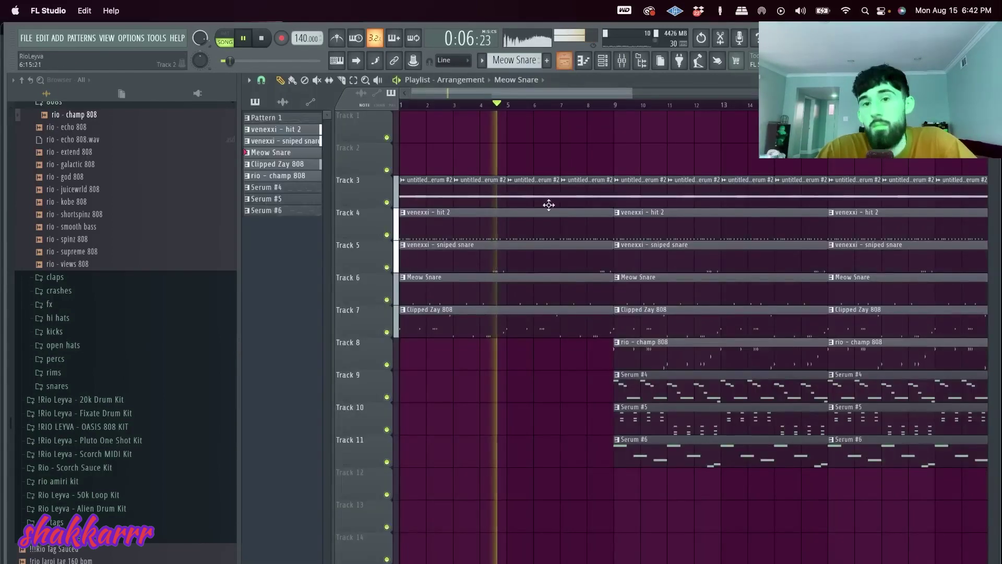
- Try Serum #5 and Serum #6 clips in bars 1 to 8 in place of the rendered Serum audio, and undo the swap
{"action": "scroll", "coordinate": [592, 327], "scroll_direction": "down", "scroll_amount": 2}
{"action": "key", "text": "space"}
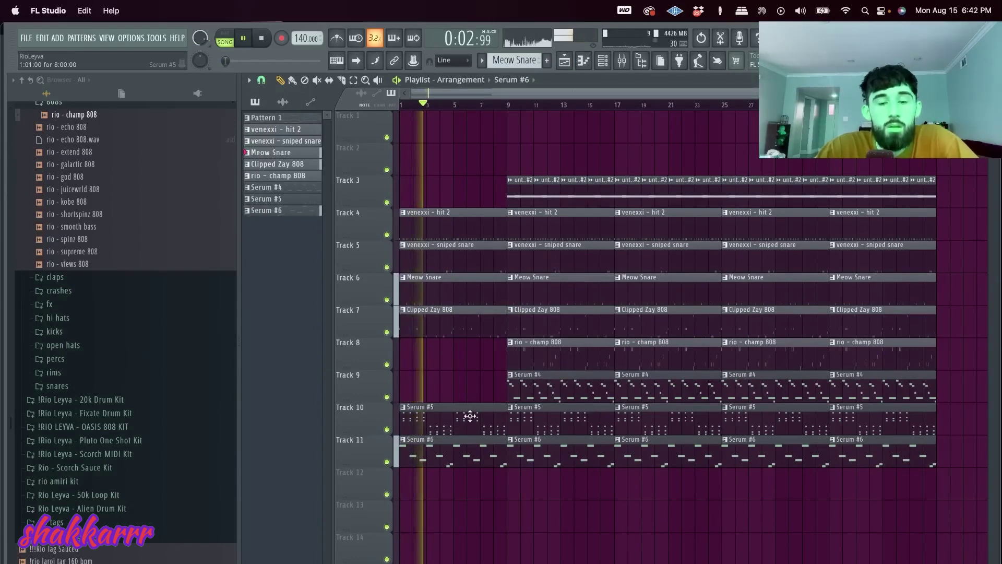
{"action": "key", "text": "space"}
{"action": "key", "text": "super+alt+z"}
{"action": "key", "text": "super+alt+z"}
{"action": "key", "text": "super+alt+z"}
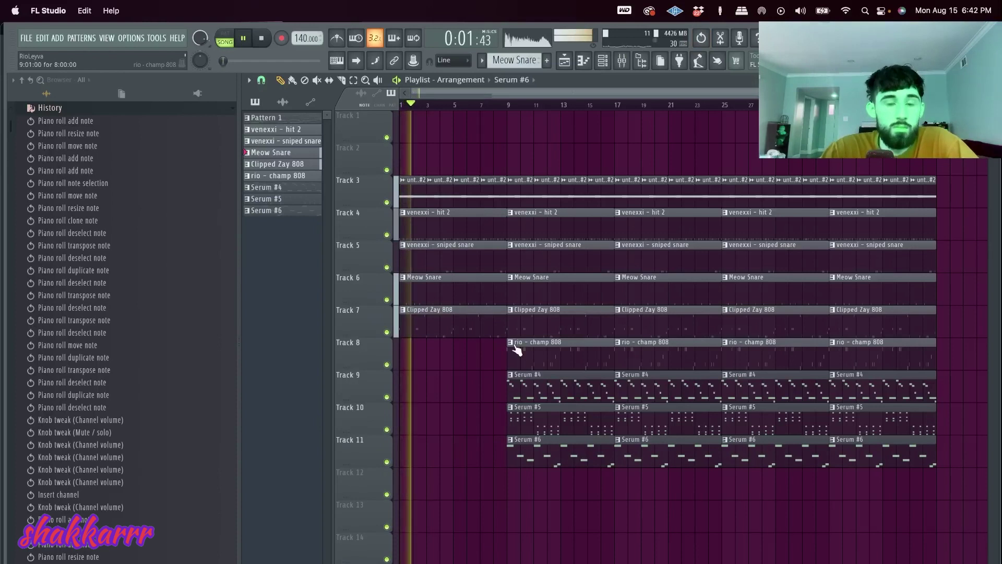
- Remove the Clipped Zay 808, Serum #5 and Serum #6 clips from bars 9 to 16
{"action": "right_click", "coordinate": [552, 344]}
{"action": "key", "text": "super+z"}
{"action": "right_click", "coordinate": [554, 332]}
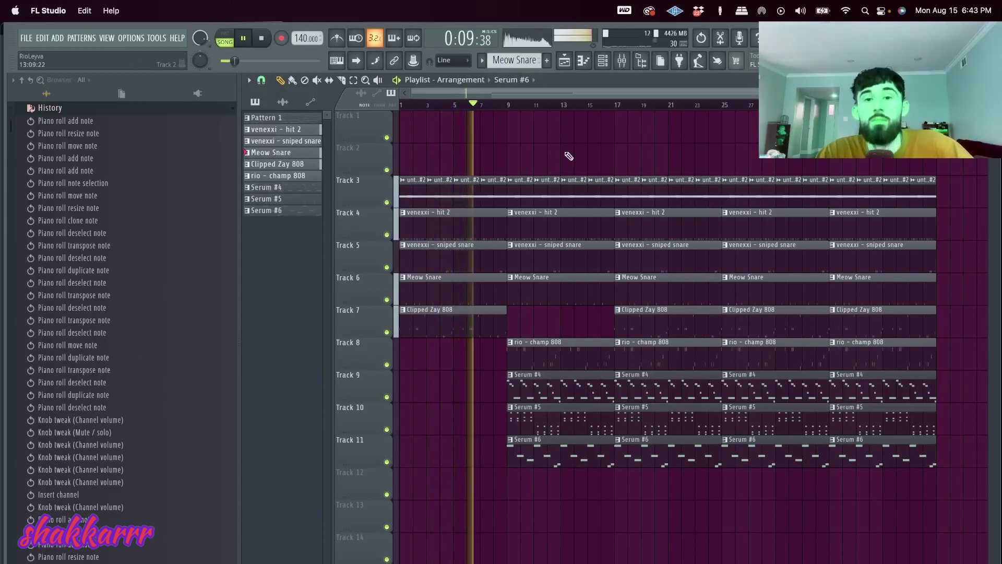
{"action": "right_click", "coordinate": [550, 418]}
{"action": "right_click", "coordinate": [551, 444]}
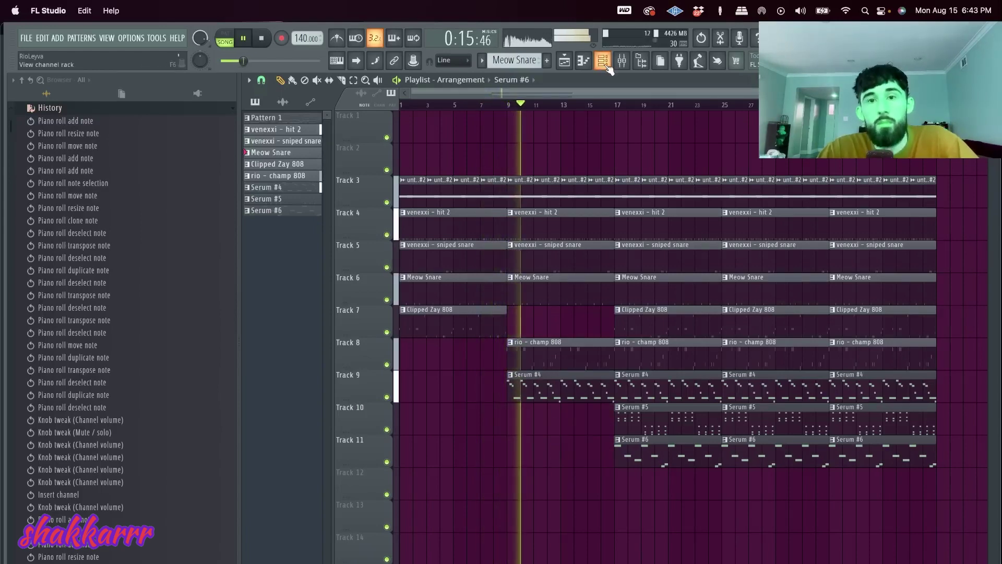
- Lower the snare channel's volume in the channel rack and return to the playlist
{"action": "key", "text": "F6"}
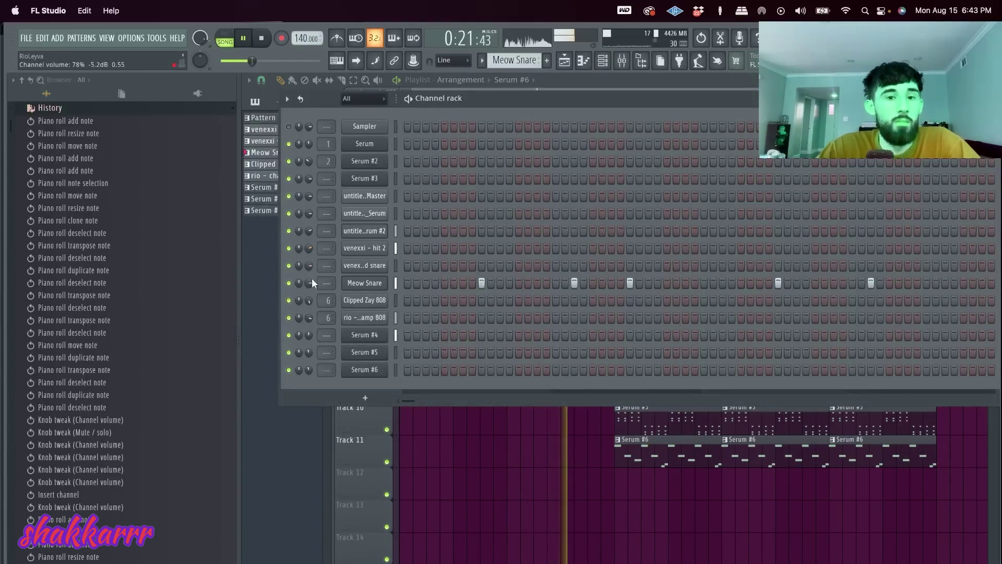
{"action": "mouse_move", "coordinate": [307, 267]}
{"action": "left_mouse_down"}
{"action": "mouse_move", "coordinate": [307, 256]}
{"action": "mouse_move", "coordinate": [307, 277]}
{"action": "left_mouse_up"}
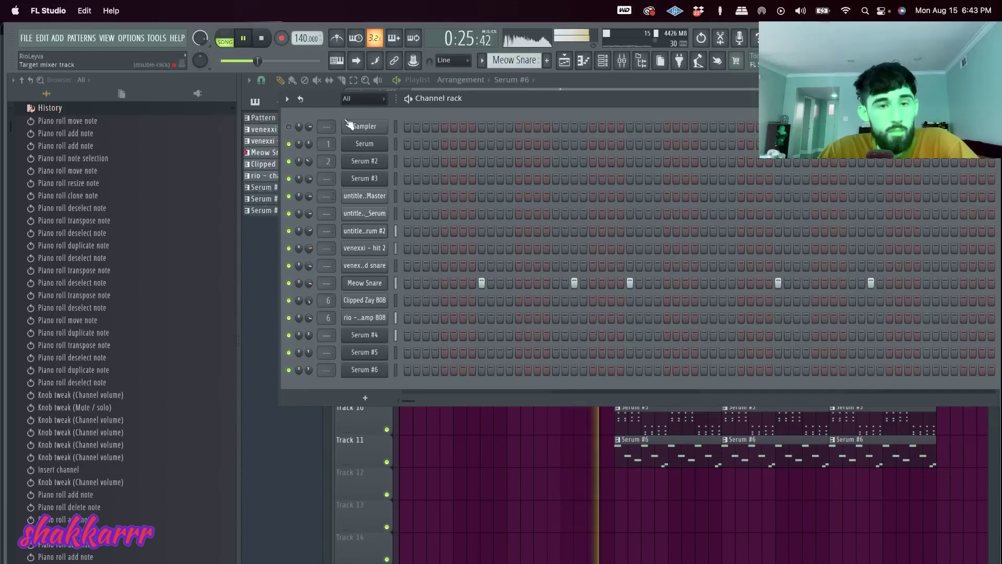
{"action": "left_click", "coordinate": [564, 60]}
- Remove the Clipped Zay 808, rendered Serum audio and Serum #5 clips from bars 17 to 24
{"action": "left_click", "coordinate": [653, 329], "text": "super"}
{"action": "key", "text": "super+x"}
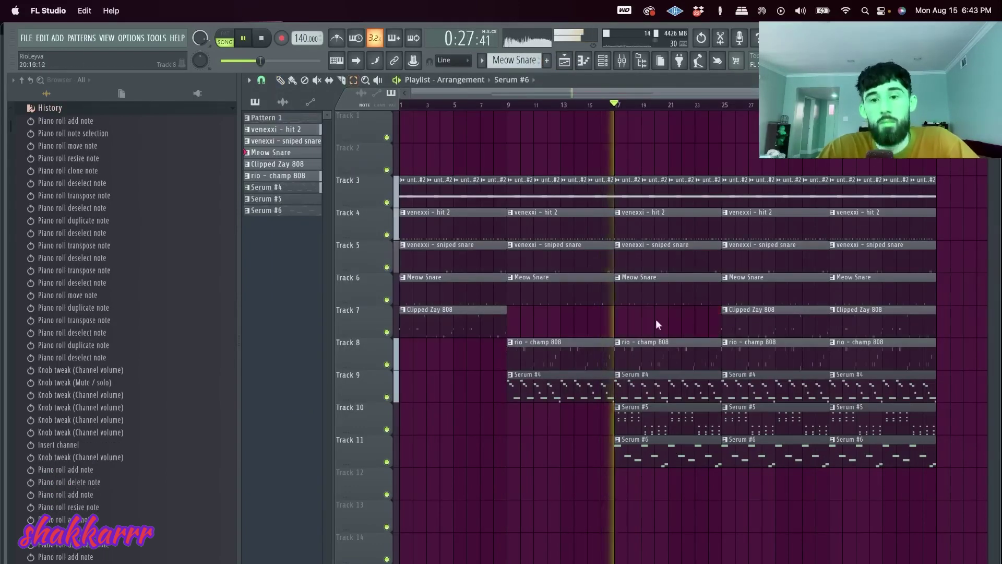
{"action": "left_click_drag", "start_coordinate": [717, 198], "coordinate": [634, 195]}
{"action": "key", "text": "super+x"}
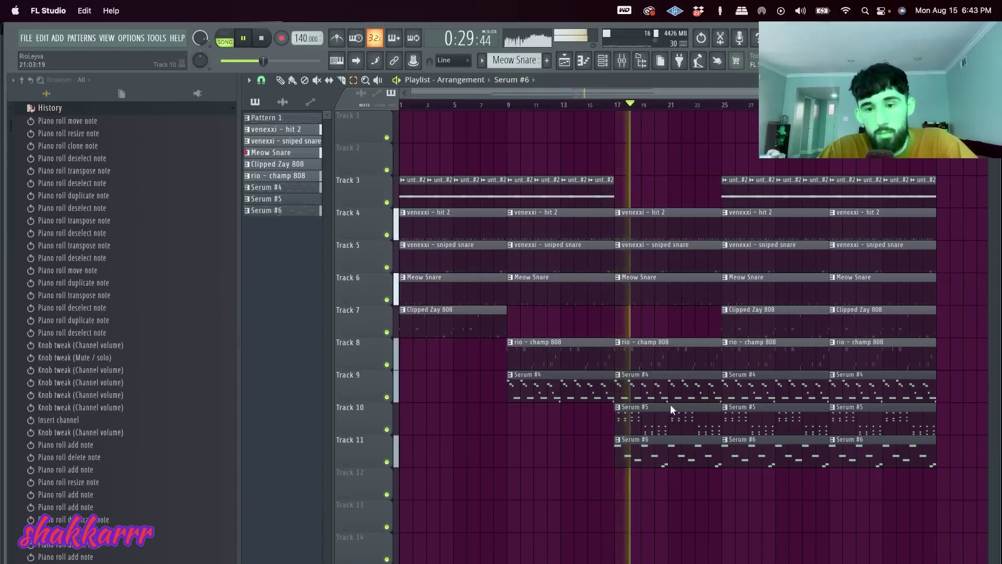
{"action": "left_click", "coordinate": [670, 406], "text": "super"}
{"action": "key", "text": "super+x"}
- Remove the Serum #6 clip from bars 17 to 24 and duplicate the rendered Serum audio of bars 9 to 16 into that section
{"action": "left_click", "coordinate": [631, 194], "text": "super"}
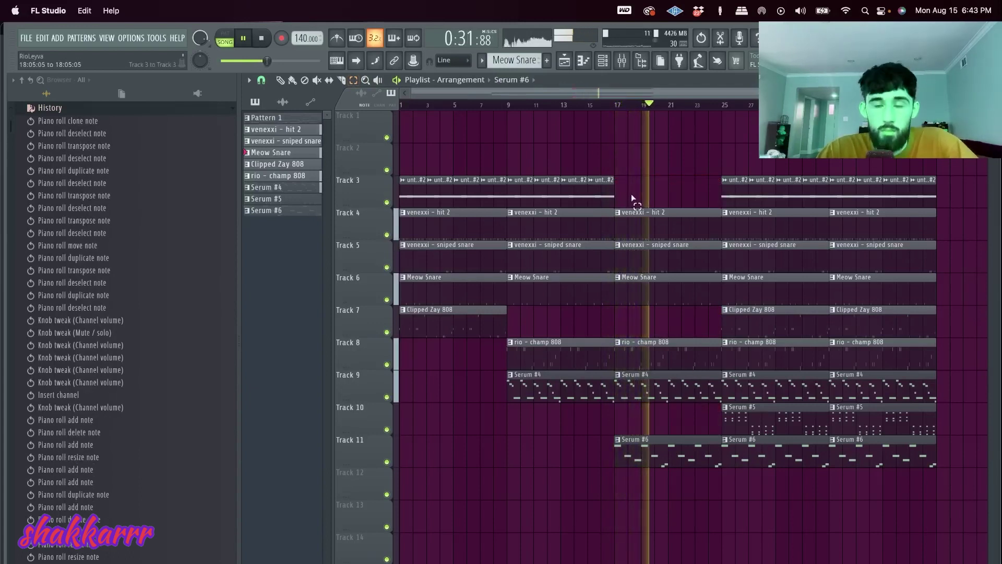
{"action": "left_click", "coordinate": [696, 452], "text": "super"}
{"action": "key", "text": "super+x"}
{"action": "left_click_drag", "start_coordinate": [627, 196], "coordinate": [507, 198]}
{"action": "key", "text": "super+b"}
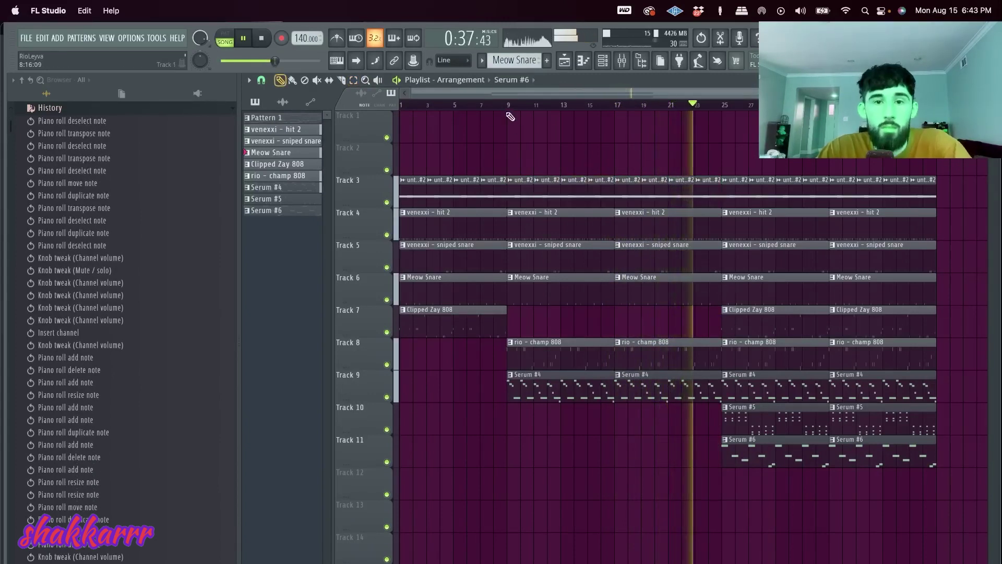
- Remove the rendered Serum audio, Serum #5 and rio - champ 808 clips from bars 25 to 32
{"action": "scroll", "coordinate": [742, 219], "scroll_direction": "down", "scroll_amount": 1}
{"action": "left_click_drag", "start_coordinate": [732, 199], "coordinate": [678, 202]}
{"action": "key", "text": "super+x"}
{"action": "left_click", "coordinate": [705, 407], "text": "super"}
{"action": "key", "text": "super+x"}
{"action": "left_click", "coordinate": [693, 349], "text": "super"}
{"action": "key", "text": "super+x"}
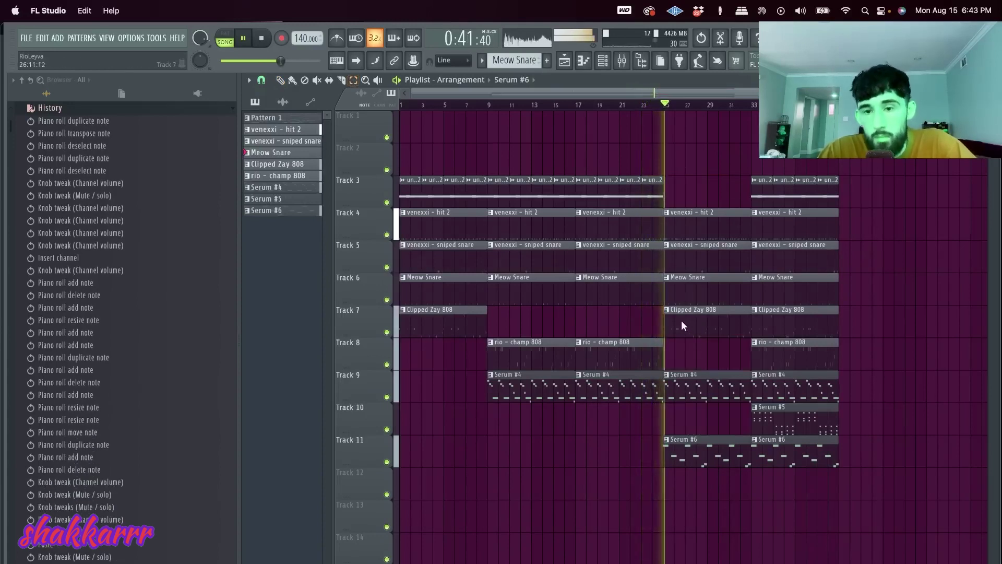
- Try starting Clipped Zay 808 at bar 27 and dropping Serum #6 from bars 25 to 32, and restore both clips
{"action": "left_click_drag", "start_coordinate": [682, 333], "coordinate": [666, 324]}
{"action": "key", "text": "super+x"}
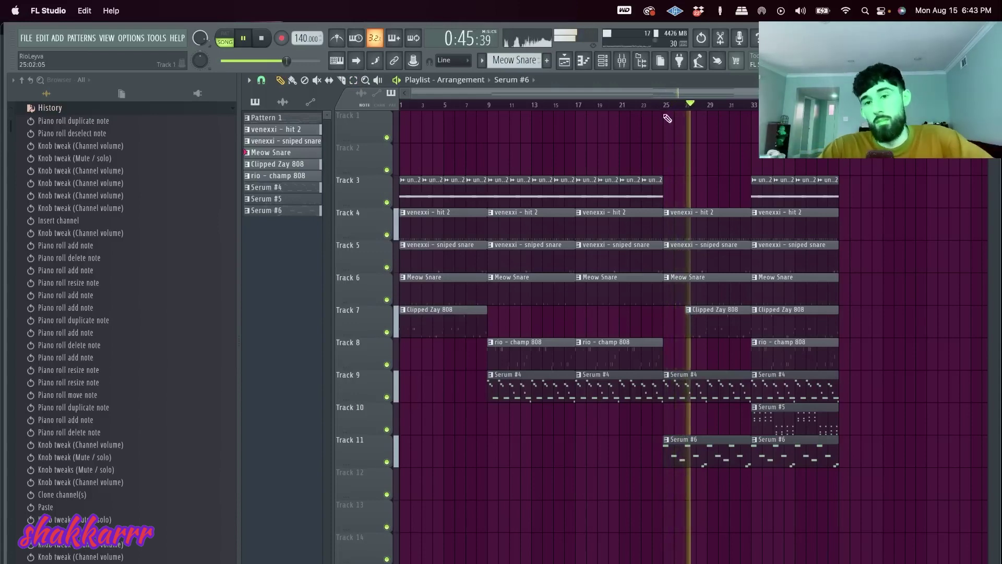
{"action": "left_click", "coordinate": [652, 105]}
{"action": "scroll", "coordinate": [697, 397], "scroll_direction": "up", "scroll_amount": 3}
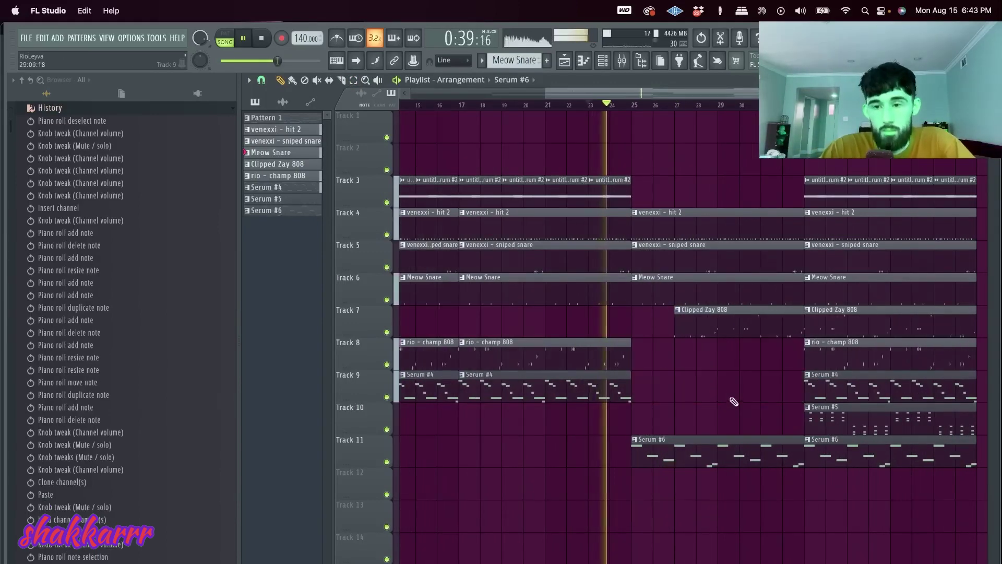
{"action": "right_click", "coordinate": [709, 448]}
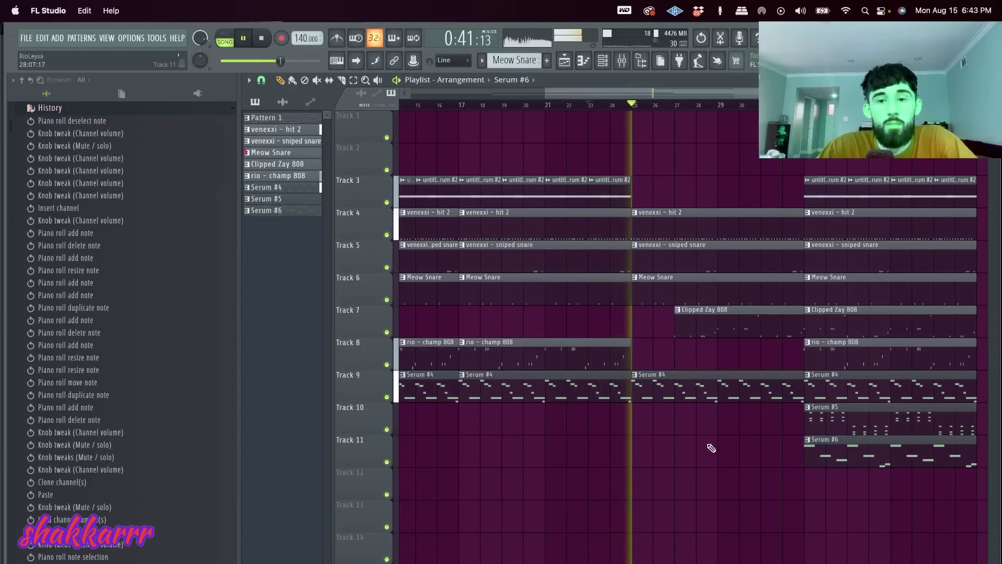
{"action": "left_click_drag", "start_coordinate": [676, 330], "coordinate": [632, 328]}
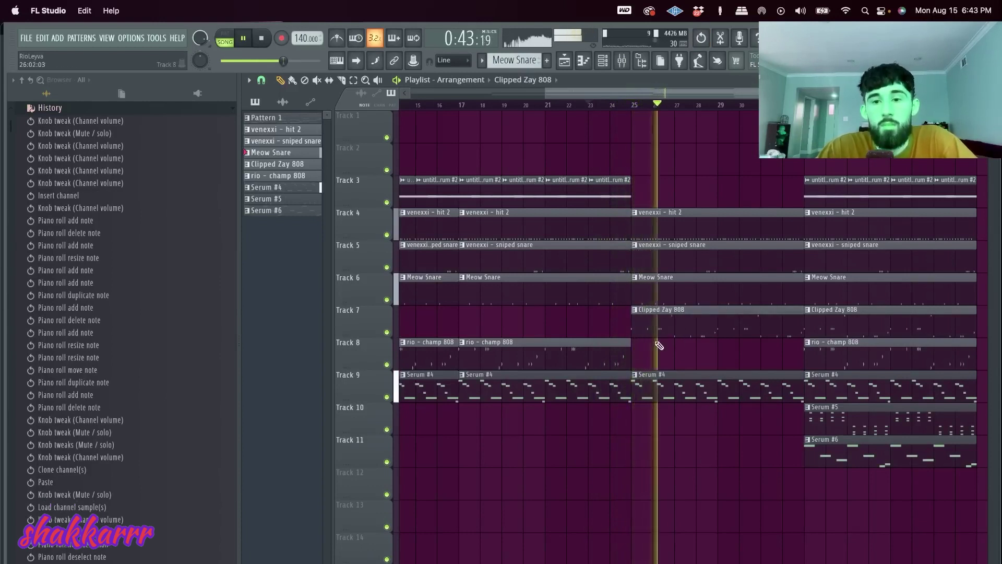
{"action": "left_click", "coordinate": [633, 106]}
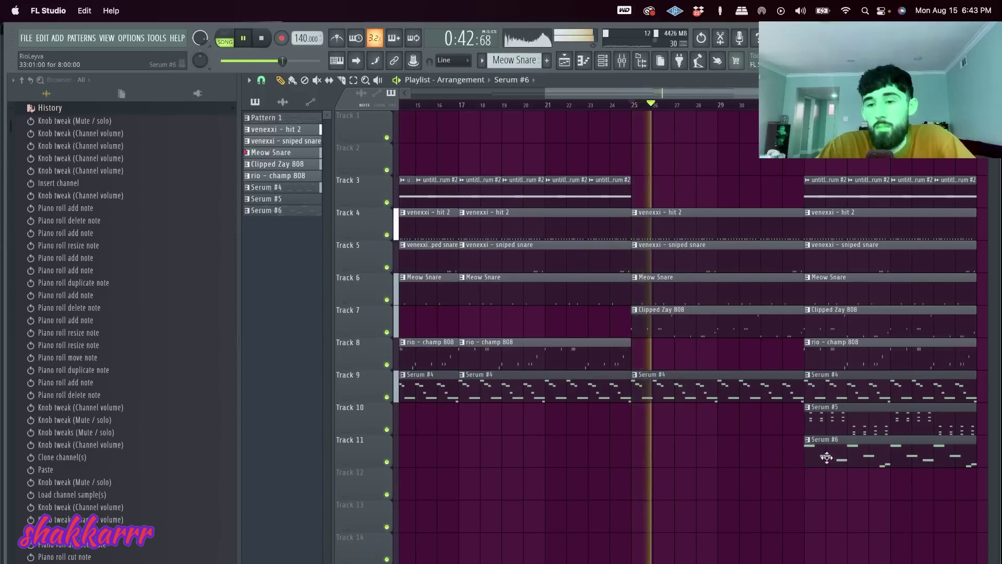
{"action": "left_click", "coordinate": [665, 458]}
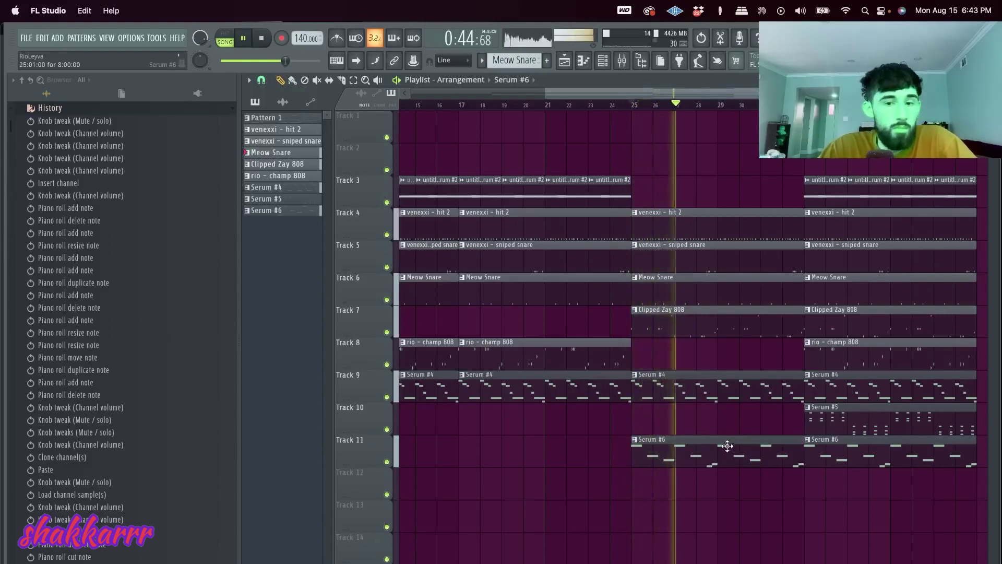
- Remove the Serum #4, Serum #6 and Clipped Zay 808 clips from bars 33 to 40
{"action": "scroll", "coordinate": [721, 443], "scroll_direction": "down", "scroll_amount": 3}
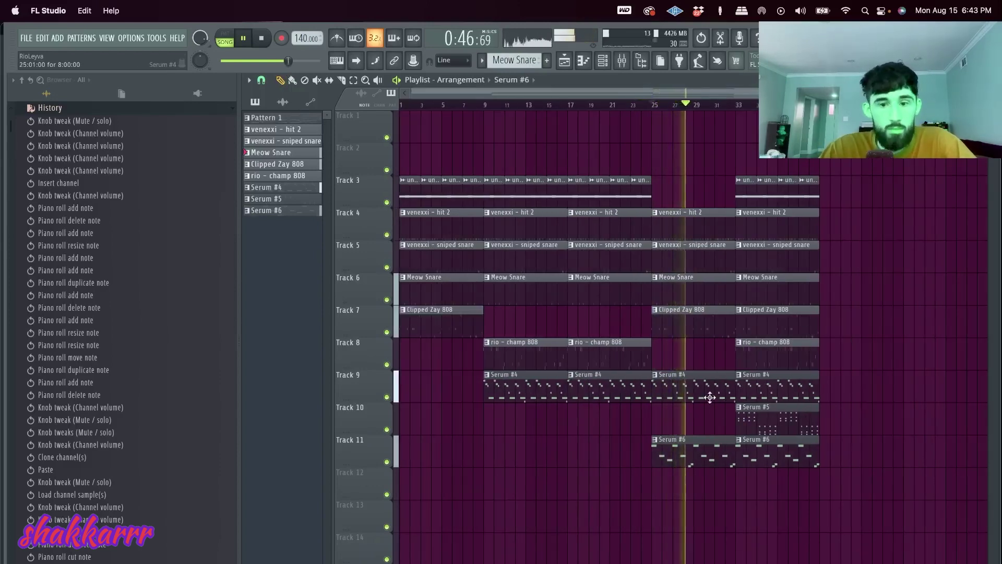
{"action": "scroll", "coordinate": [716, 401], "scroll_direction": "up", "scroll_amount": 3}
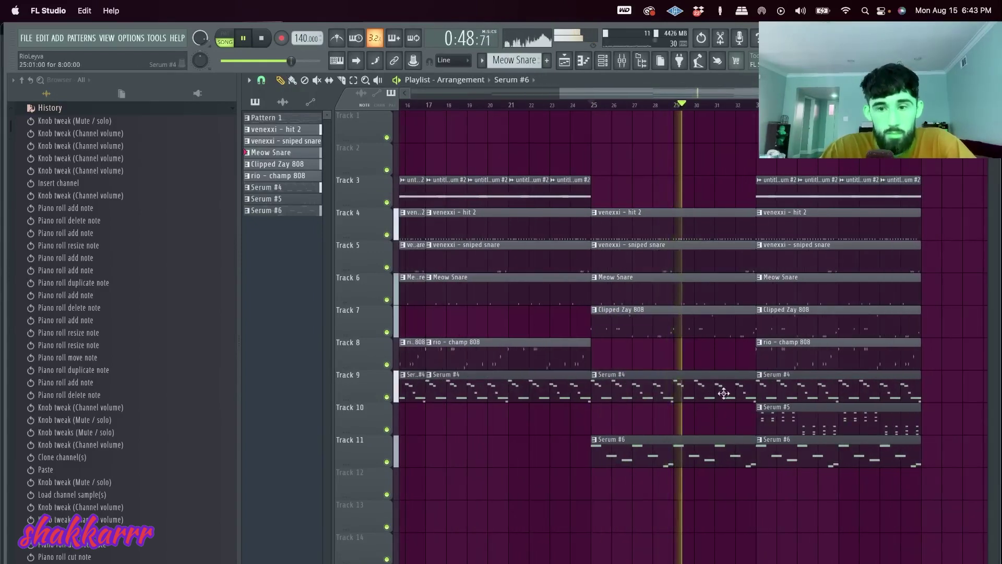
{"action": "scroll", "coordinate": [738, 407], "scroll_direction": "down", "scroll_amount": 3}
{"action": "right_click", "coordinate": [751, 389]}
{"action": "right_click", "coordinate": [762, 452]}
{"action": "scroll", "coordinate": [762, 360], "scroll_direction": "up", "scroll_amount": 3}
{"action": "scroll", "coordinate": [759, 347], "scroll_direction": "down", "scroll_amount": 3}
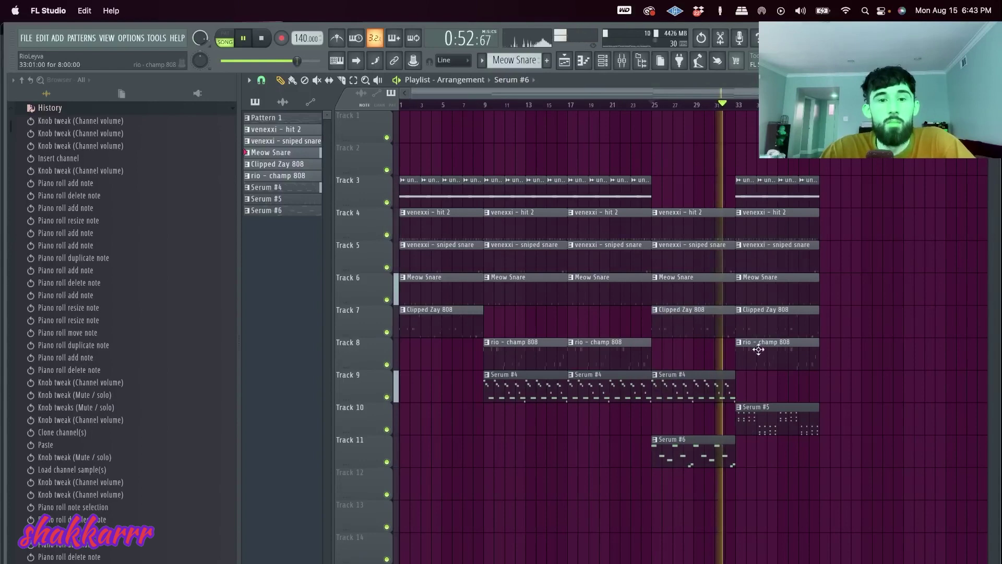
{"action": "right_click", "coordinate": [770, 334]}
{"action": "scroll", "coordinate": [743, 347], "scroll_direction": "up", "scroll_amount": 3}
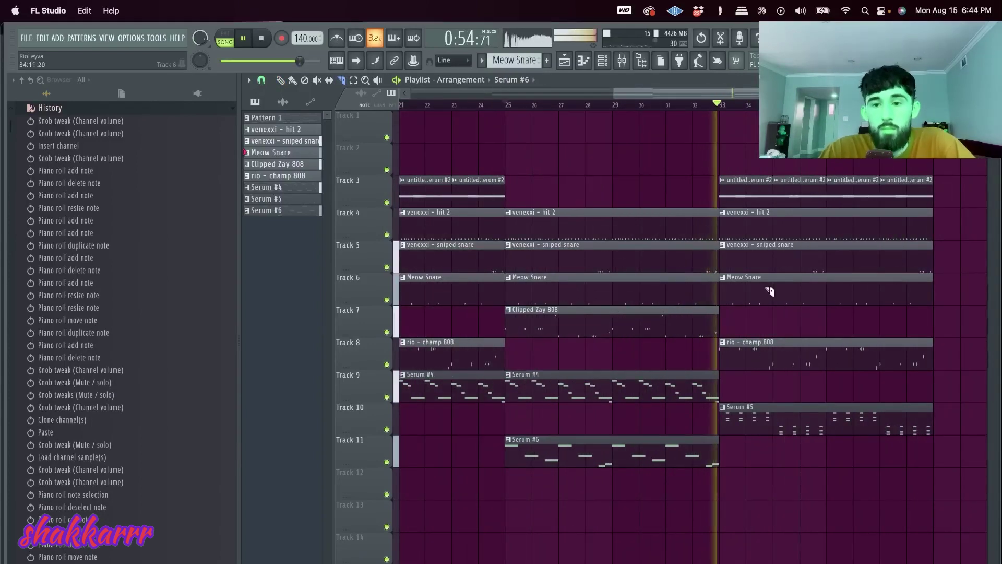
{"action": "scroll", "coordinate": [781, 287], "scroll_direction": "down", "scroll_amount": 3}
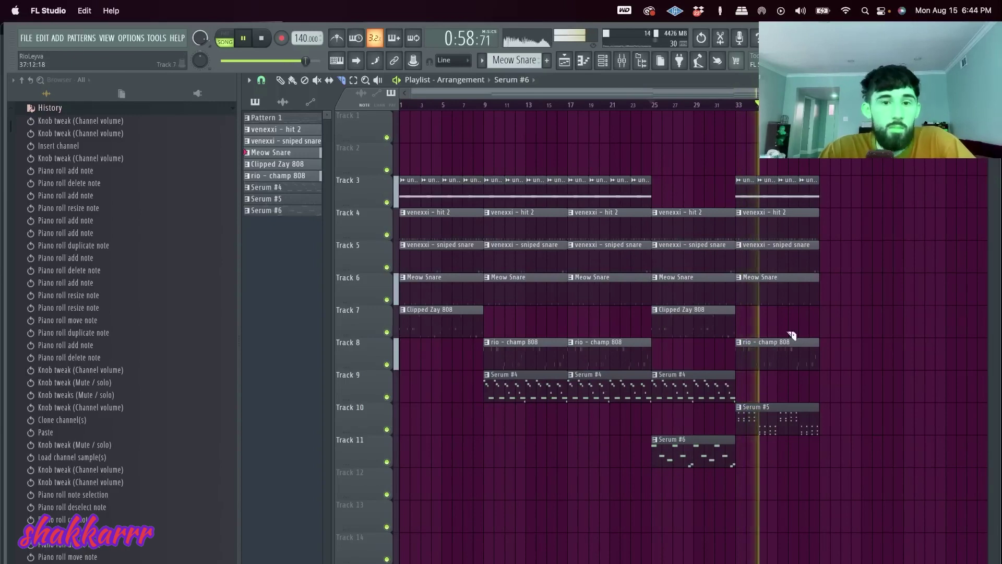
- Duplicate the 40-bar arrangement and cut the drum and Clipped Zay 808 clips out of bars 41 and 42
{"action": "left_click_drag", "start_coordinate": [852, 477], "coordinate": [377, 169]}
{"action": "key", "text": "super+b"}
{"action": "key", "text": "c"}
{"action": "left_click_drag", "start_coordinate": [544, 314], "coordinate": [544, 213]}
{"action": "key", "text": "e"}
{"action": "left_click_drag", "start_coordinate": [522, 217], "coordinate": [529, 355]}
{"action": "key", "text": "Delete"}
- Duplicate the second 40-bar block so the arrangement runs to bar 120
{"action": "left_click_drag", "start_coordinate": [947, 485], "coordinate": [520, 126]}
{"action": "key", "text": "super+b"}
{"action": "left_click", "coordinate": [553, 137]}
{"action": "scroll", "coordinate": [584, 211], "scroll_direction": "down", "scroll_amount": 5}
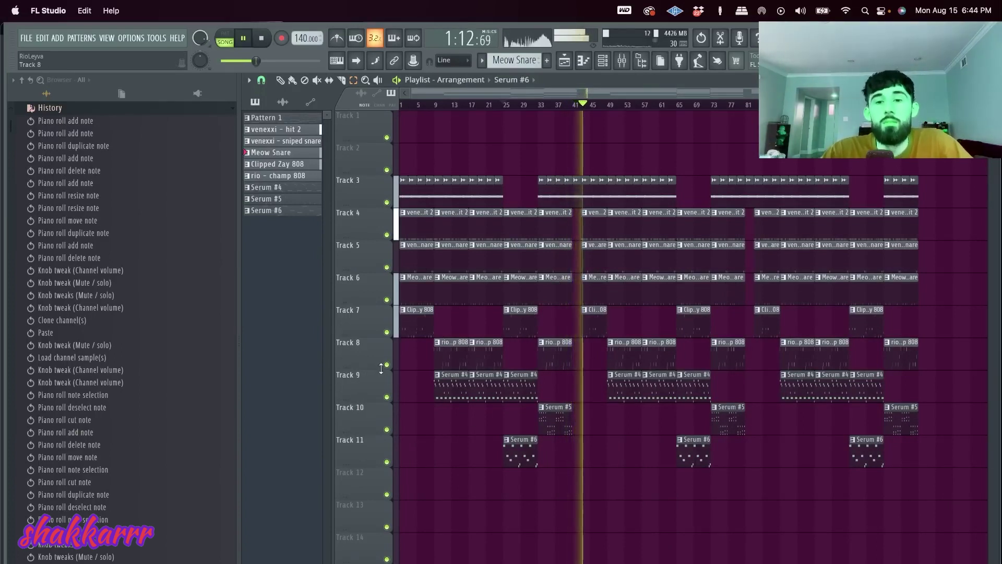
- Delete the first Serum #4 clip of each 40-bar block, at bars 9, 49 and 89
{"action": "key", "text": "p"}
{"action": "right_click", "coordinate": [618, 375]}
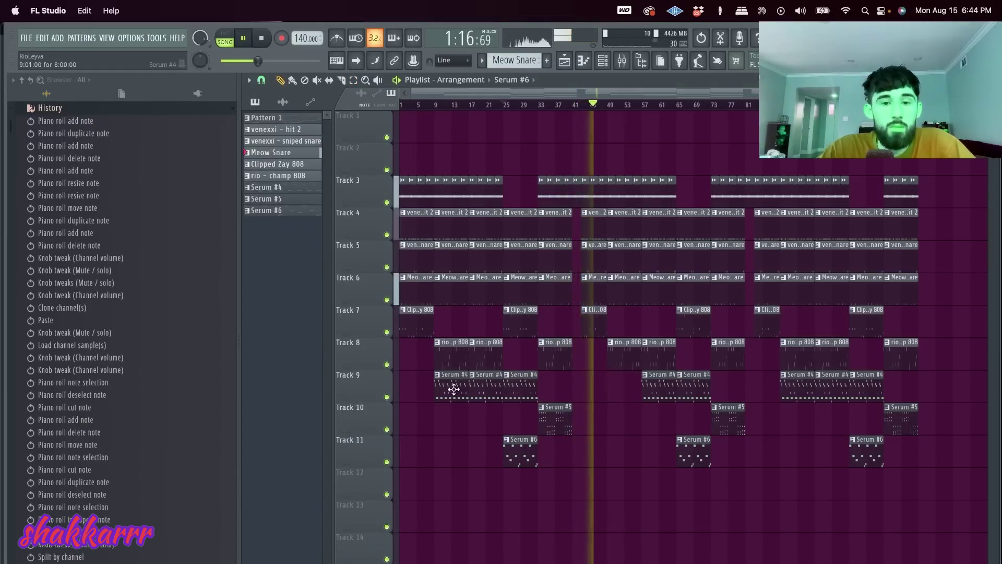
{"action": "right_click", "coordinate": [454, 389]}
{"action": "right_click", "coordinate": [797, 386]}
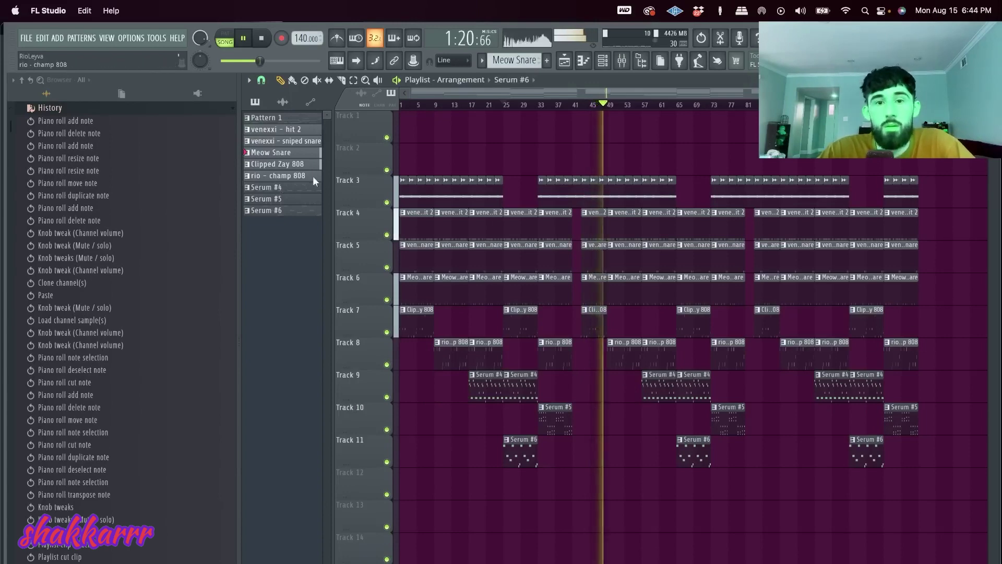
- Select bars 1 to 8 and render them from the Master mixer track to an audio clip, returning to the playlist
{"action": "scroll", "coordinate": [425, 95], "scroll_direction": "up", "scroll_amount": 5}
{"action": "left_click_drag", "start_coordinate": [509, 109], "coordinate": [344, 124]}
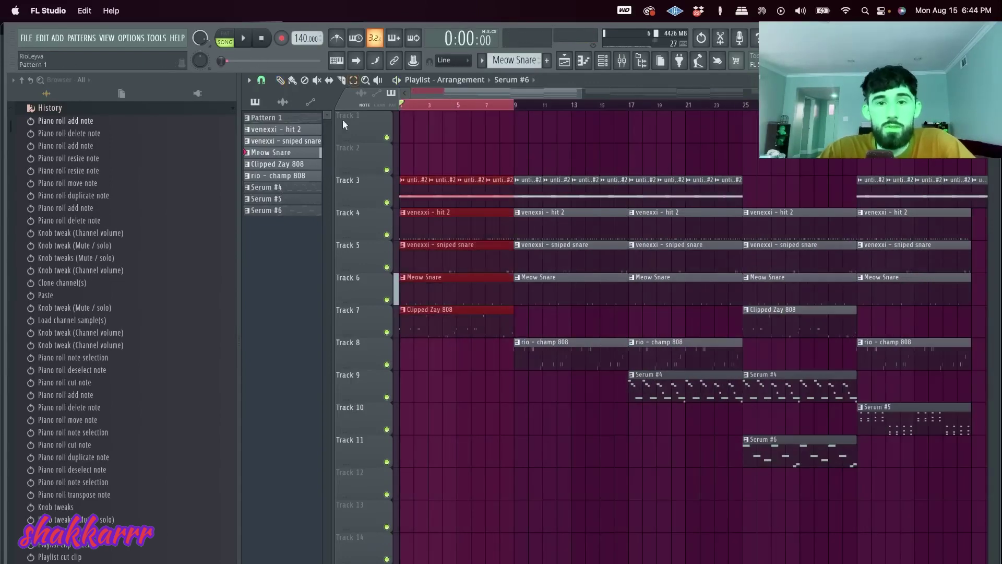
{"action": "left_click", "coordinate": [622, 62]}
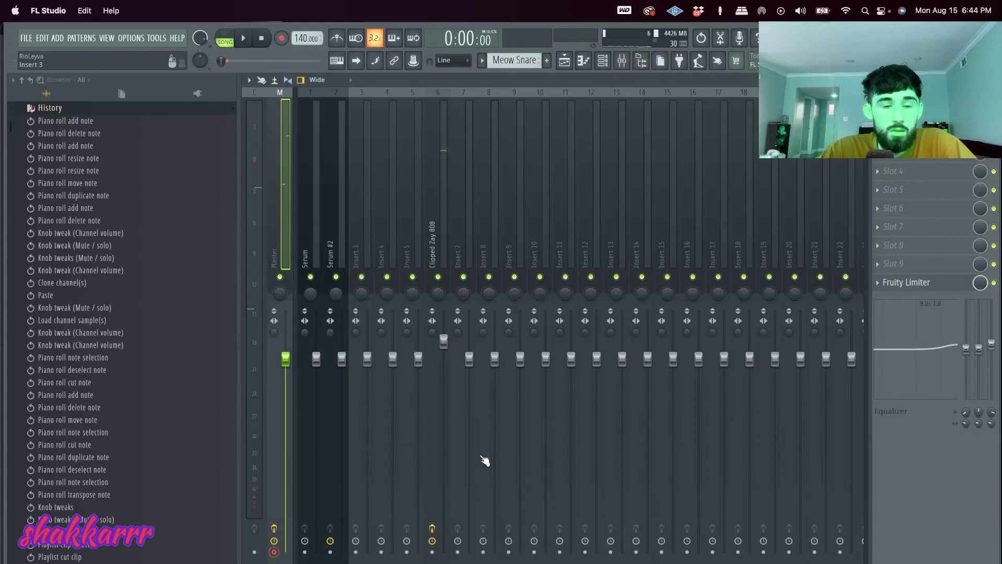
{"action": "key", "text": "alt+r"}
{"action": "left_click", "coordinate": [564, 60]}
- Shift the whole arrangement to start at bar 17 and place the rendered Master clip at bar 1 on Track 1
{"action": "left_click", "coordinate": [466, 106], "text": "super"}
{"action": "key", "text": "super+a"}
{"action": "left_click_drag", "start_coordinate": [416, 193], "coordinate": [643, 182]}
{"action": "left_click", "coordinate": [650, 108], "text": "super"}
{"action": "left_click_drag", "start_coordinate": [682, 122], "coordinate": [453, 122]}
- Set the rendered Master clip's pitch range to 12 and create an automation clip for its channel pitch
{"action": "double_click", "coordinate": [453, 122]}
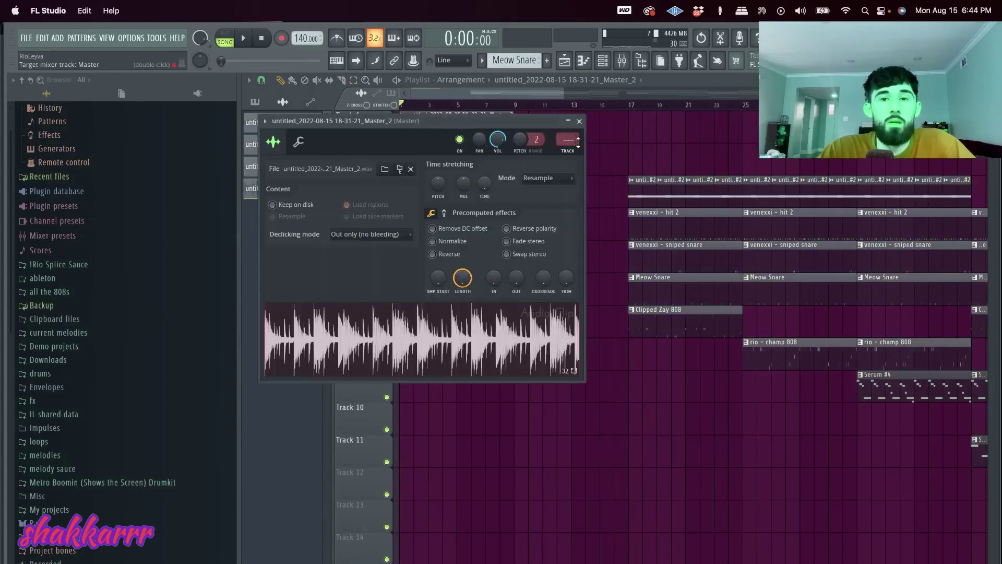
{"action": "right_click", "coordinate": [520, 139]}
{"action": "left_click", "coordinate": [557, 225]}
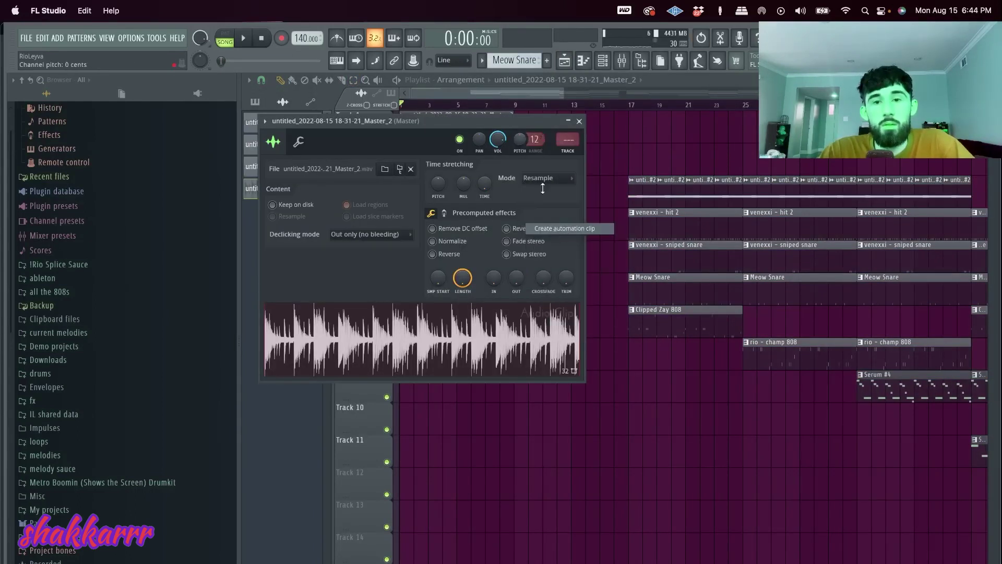
- Copy the value of the pitch automation's starting point and apply it to a point at bar 9
{"action": "right_click", "coordinate": [402, 164]}
{"action": "left_click", "coordinate": [425, 351]}
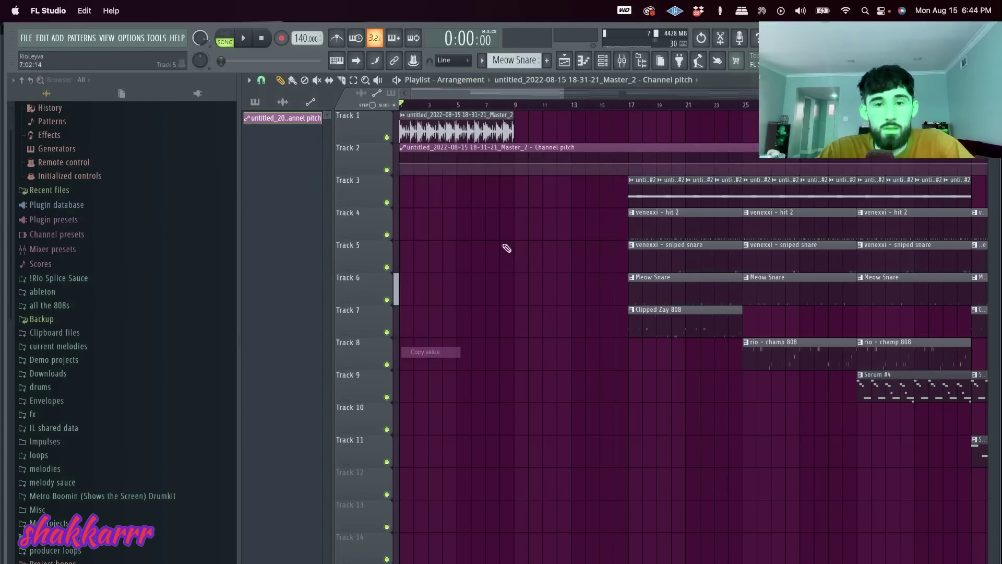
{"action": "right_click", "coordinate": [514, 165]}
{"action": "left_click", "coordinate": [537, 366]}
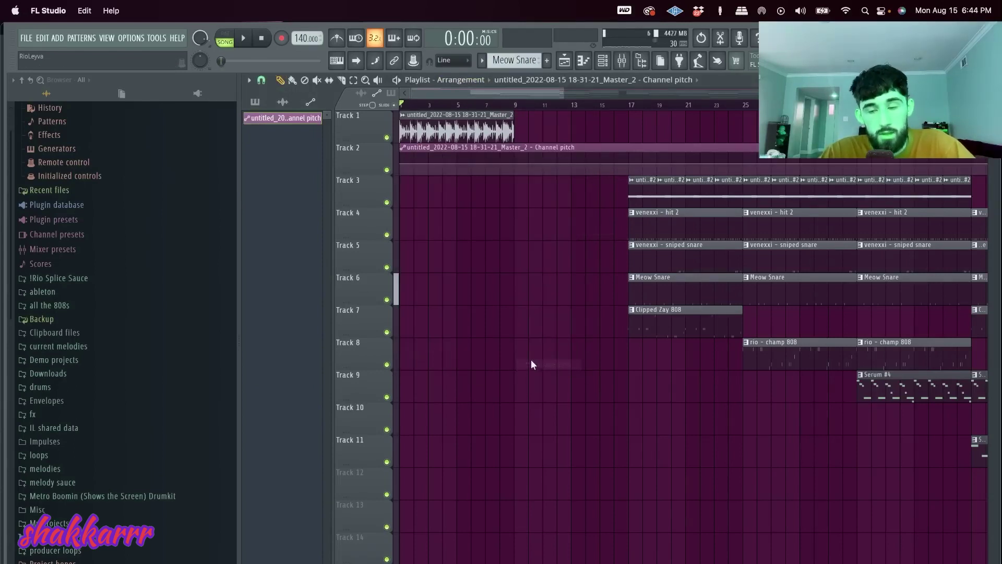
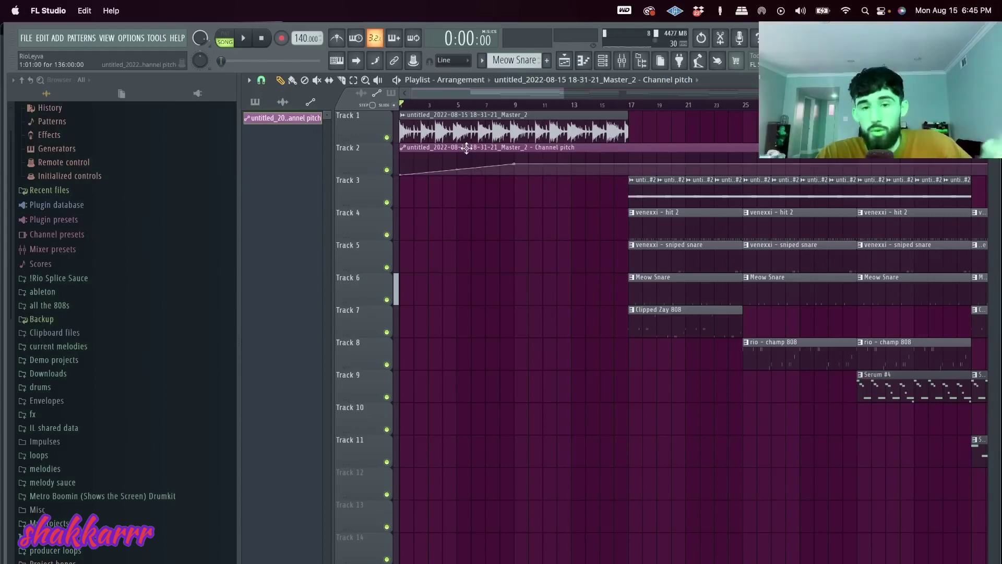
{"action": "scroll", "coordinate": [543, 172], "scroll_direction": "down", "scroll_amount": 4}
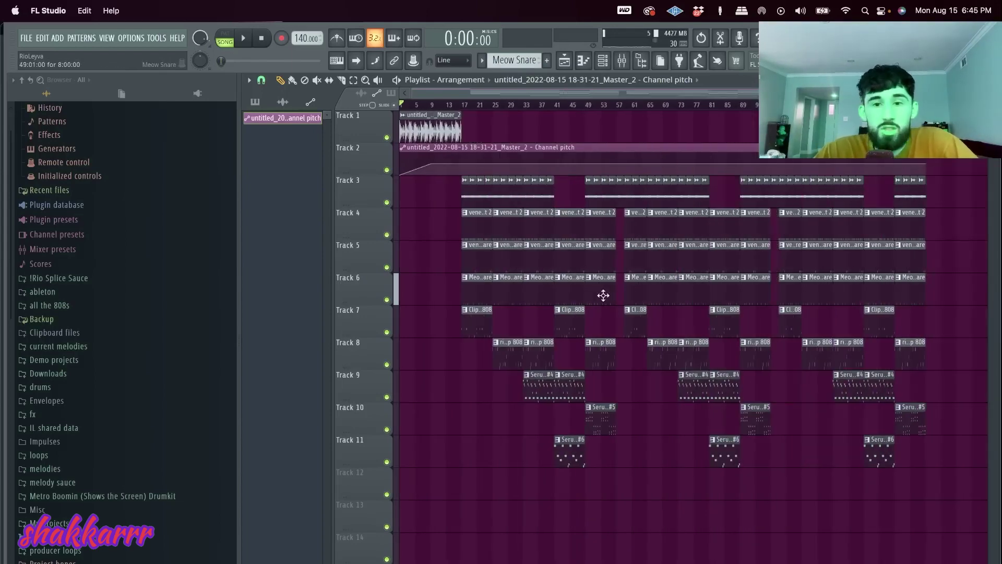
{"action": "scroll", "coordinate": [509, 282], "scroll_direction": "up", "scroll_amount": 4}
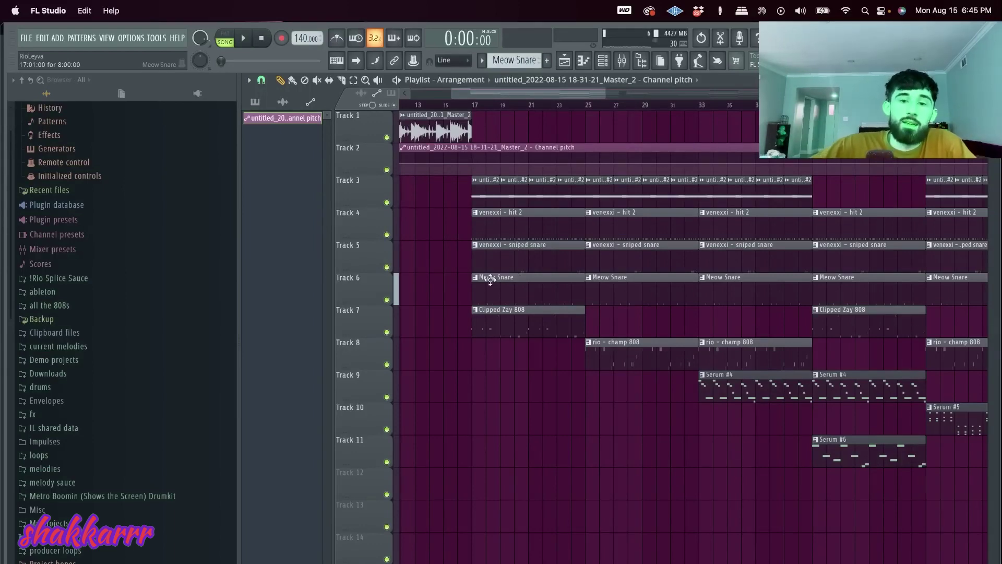
{"action": "scroll", "coordinate": [536, 337], "scroll_direction": "down", "scroll_amount": 5}
{"action": "scroll", "coordinate": [395, 226], "scroll_direction": "up", "scroll_amount": 5}
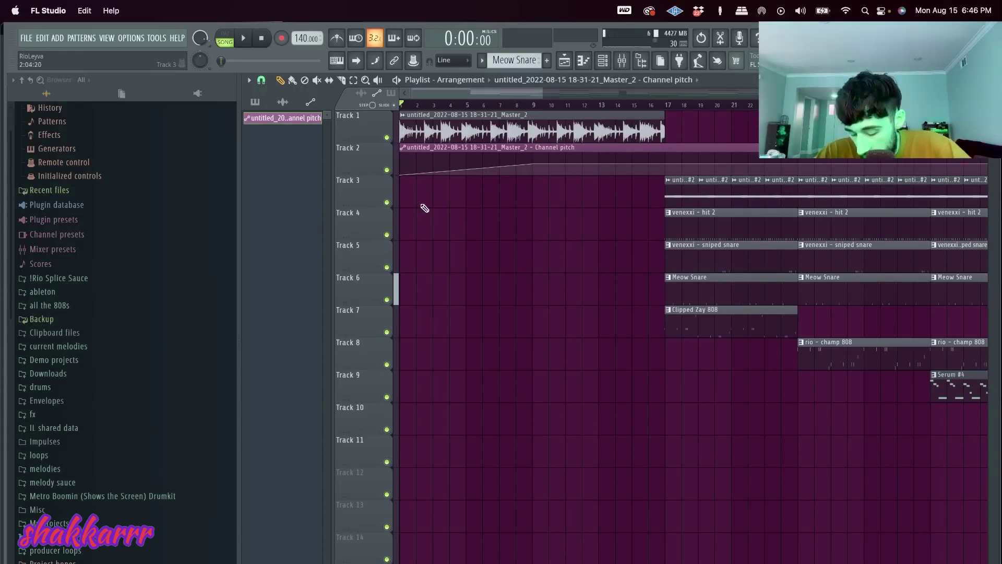
- Audition the intro, raise the pitch automation's first point near the top so the pitch falls until bar 9, and replay it
{"action": "key", "text": "space"}
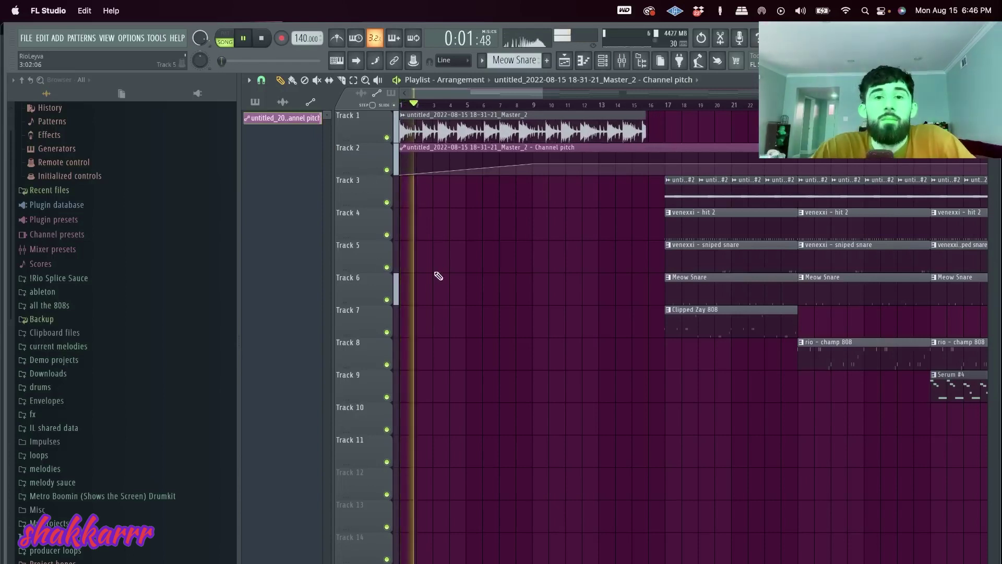
{"action": "key", "text": "space"}
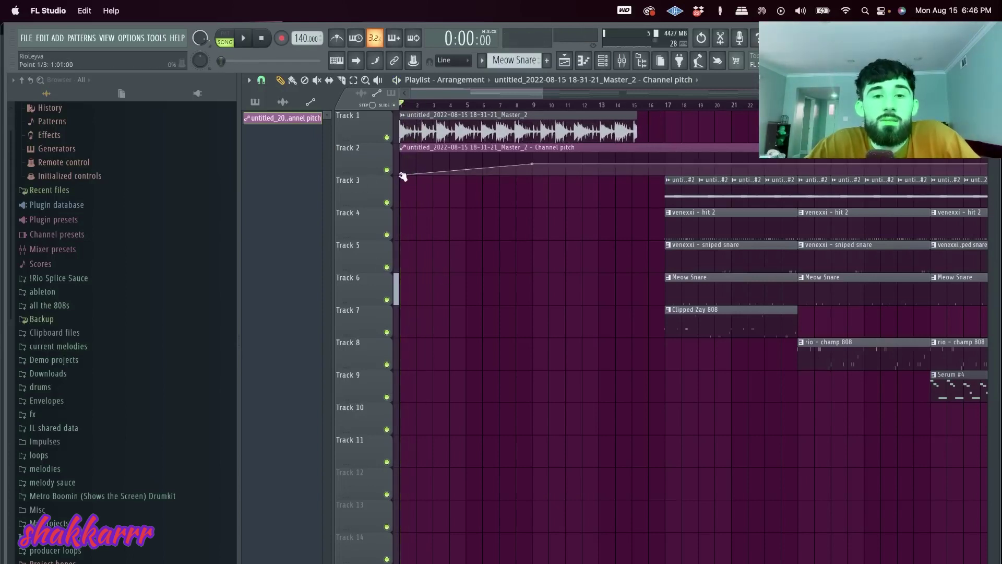
{"action": "left_click_drag", "start_coordinate": [403, 176], "coordinate": [402, 152]}
{"action": "key", "text": "space"}
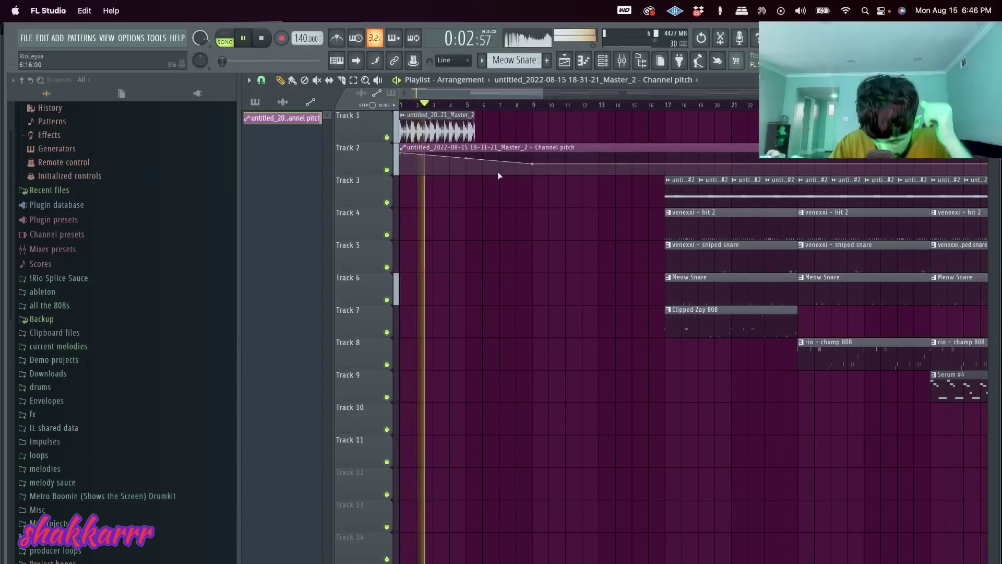
{"action": "key", "text": "space"}
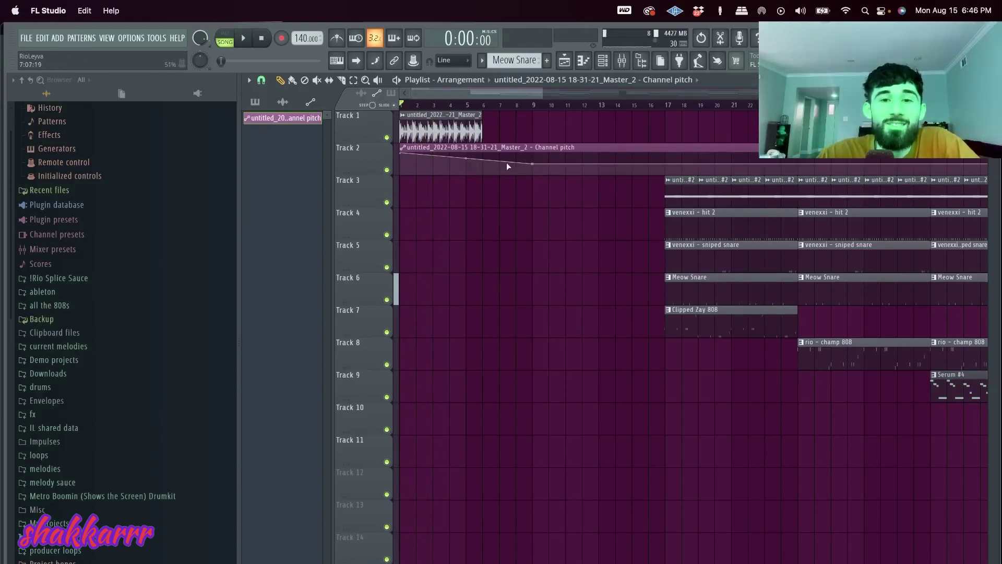
- Raise the pitch automation's bar 9 point to the top, play the intro, and duplicate the Master clip to bar 5 on Track 1
{"action": "left_click_drag", "start_coordinate": [533, 165], "coordinate": [533, 134]}
{"action": "key", "text": "space"}
{"action": "left_click", "coordinate": [434, 121], "text": "super"}
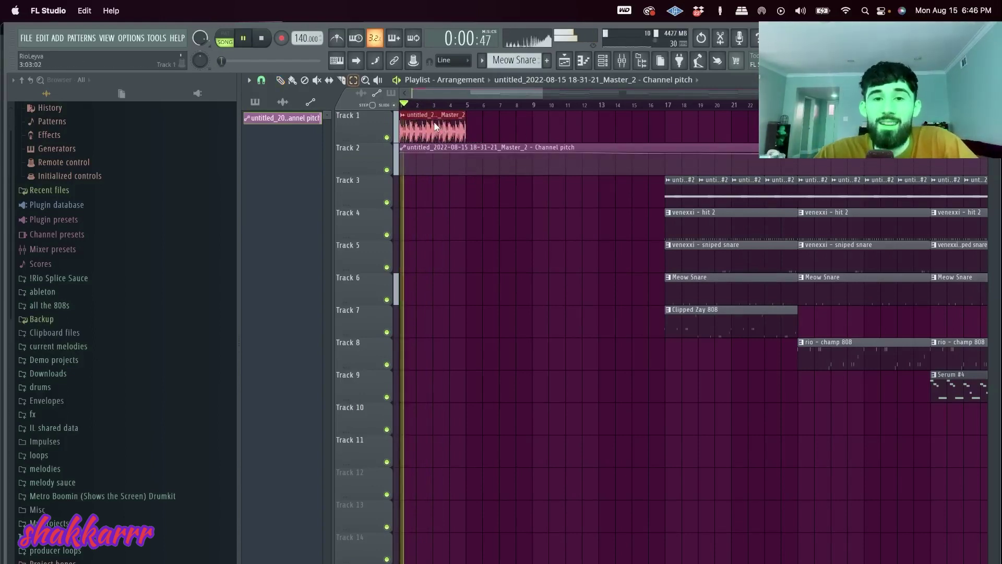
{"action": "key", "text": "super+b"}
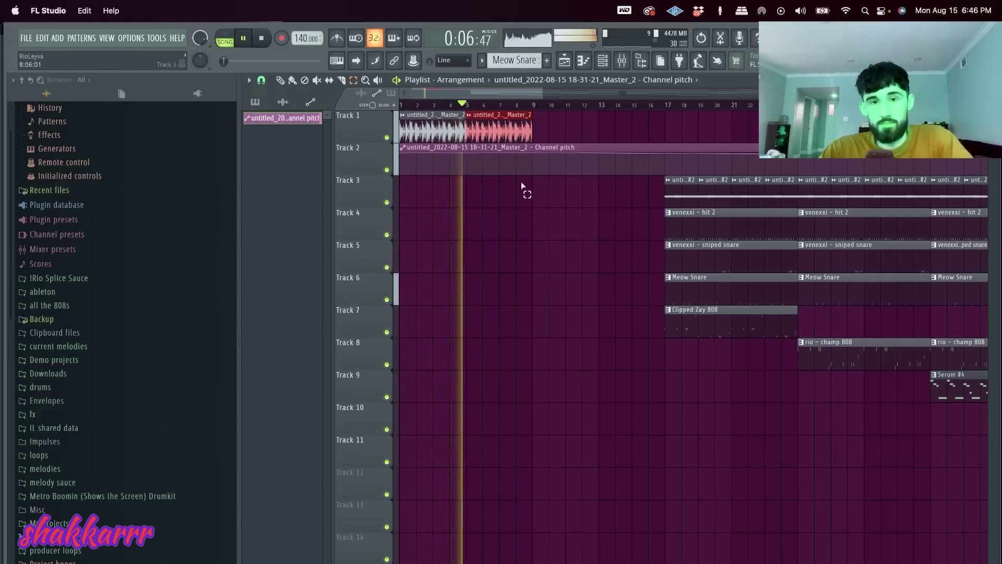
- Duplicate the Master clip to bar 9 and lower the pitch automation to its minimum from bar 9 using an added point
{"action": "scroll", "coordinate": [501, 158], "scroll_direction": "up", "scroll_amount": 2}
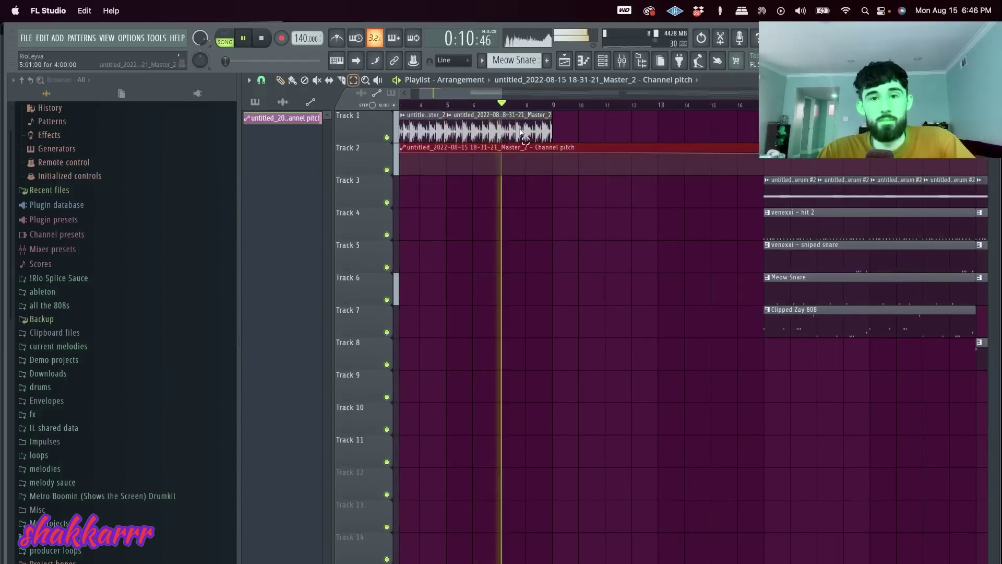
{"action": "key", "text": "ctrl+b"}
{"action": "key", "text": "ctrl+d"}
{"action": "right_click", "coordinate": [554, 156]}
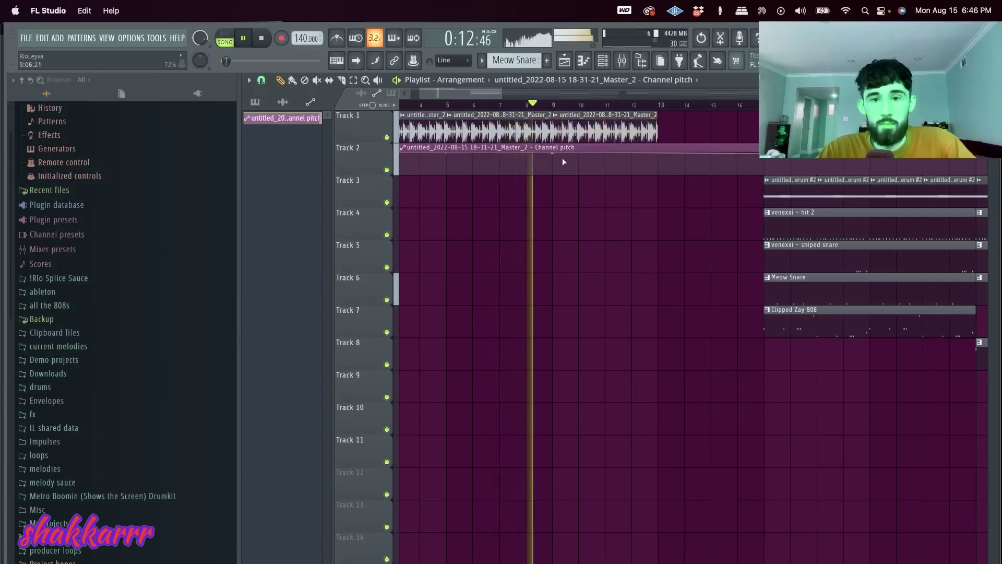
{"action": "left_click_drag", "start_coordinate": [554, 156], "coordinate": [542, 197]}
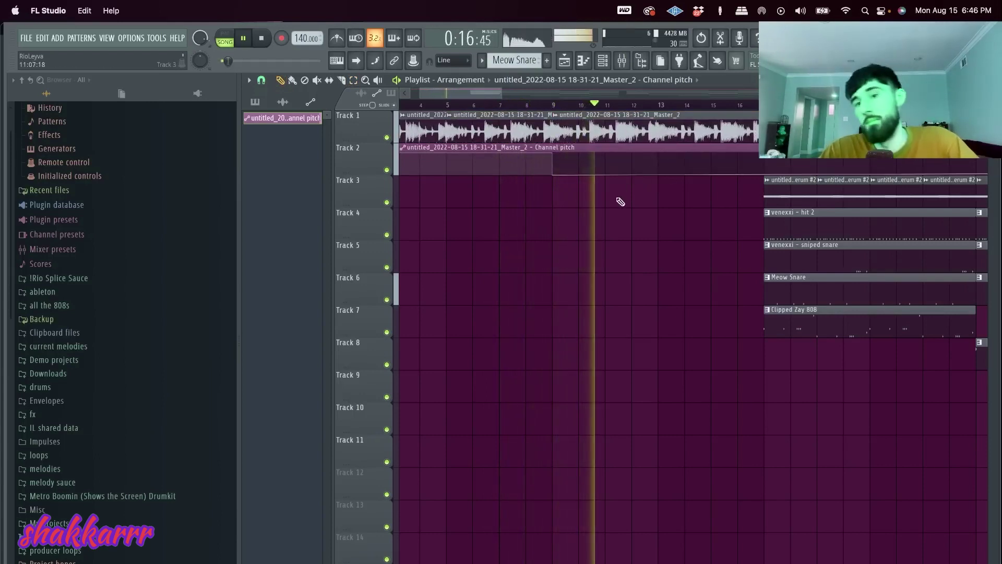
- Delete the three Master clips from Track 1, stop playback, and remove the pitch automation clip from Track 2
{"action": "scroll", "coordinate": [612, 202], "scroll_direction": "down", "scroll_amount": 3}
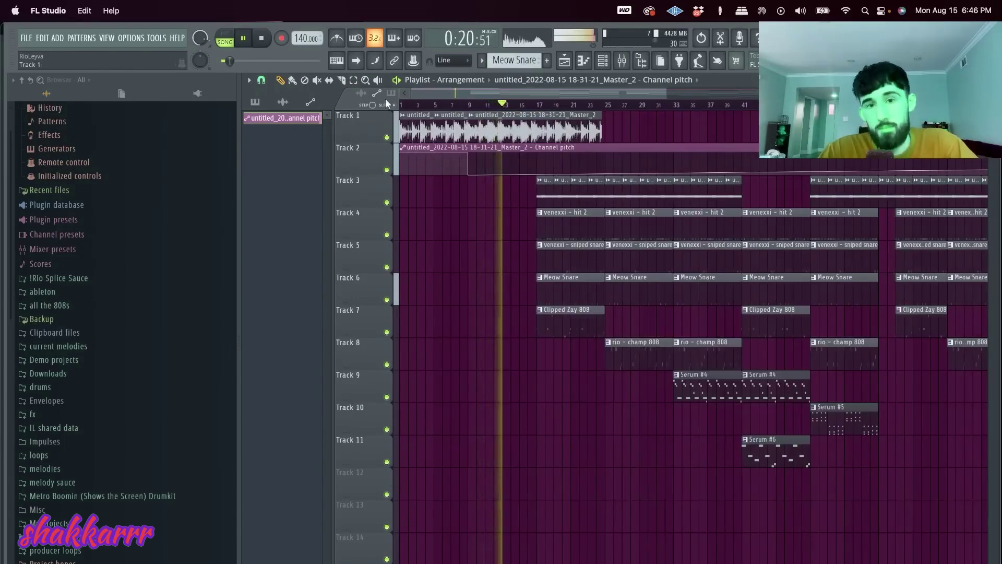
{"action": "scroll", "coordinate": [380, 112], "scroll_direction": "up", "scroll_amount": 3}
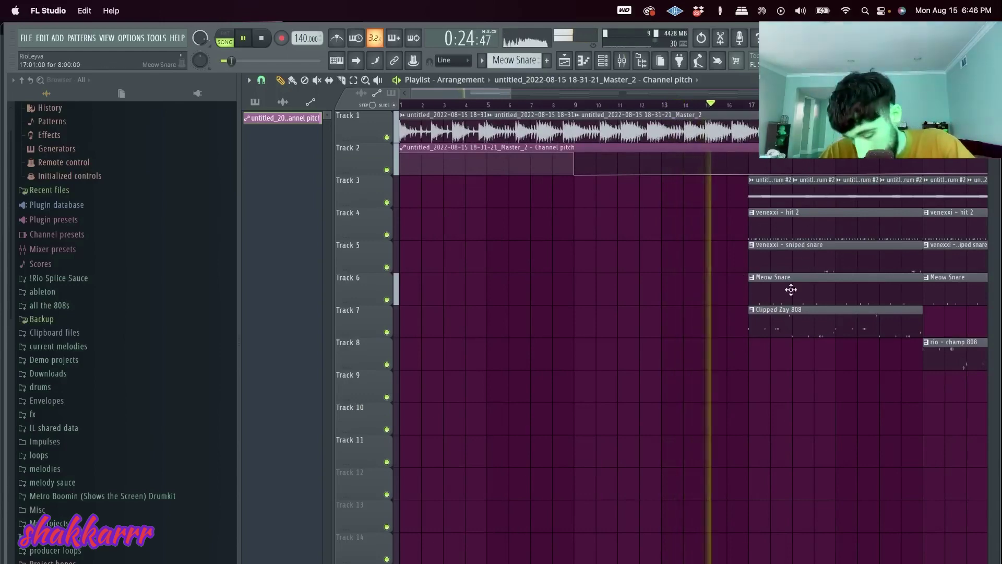
{"action": "scroll", "coordinate": [744, 261], "scroll_direction": "down", "scroll_amount": 3}
{"action": "left_click_drag", "start_coordinate": [652, 125], "coordinate": [417, 126]}
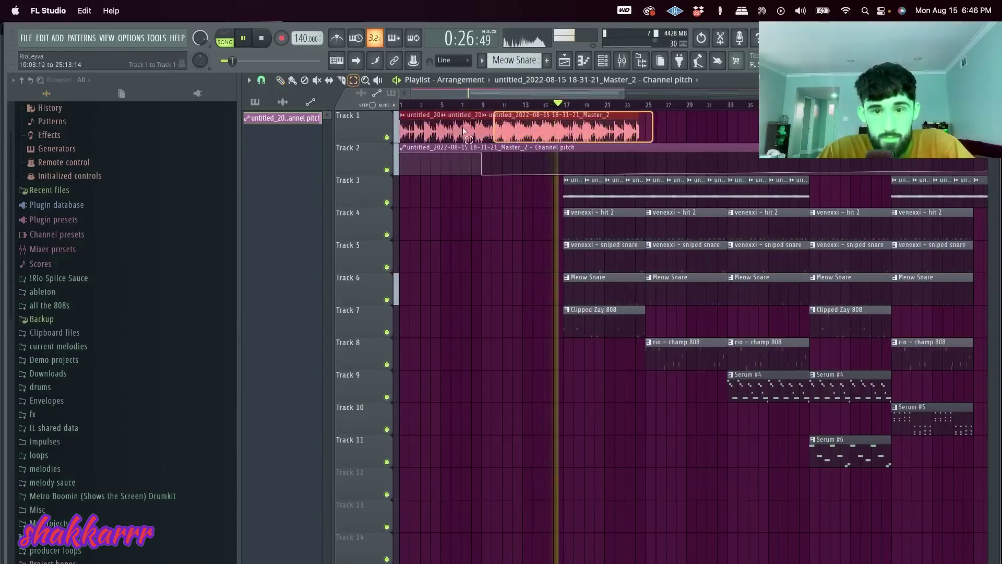
{"action": "key", "text": "Delete"}
{"action": "key", "text": "space"}
{"action": "left_click", "coordinate": [564, 166]}
{"action": "key", "text": "Delete"}
{"action": "key", "text": "super+z"}
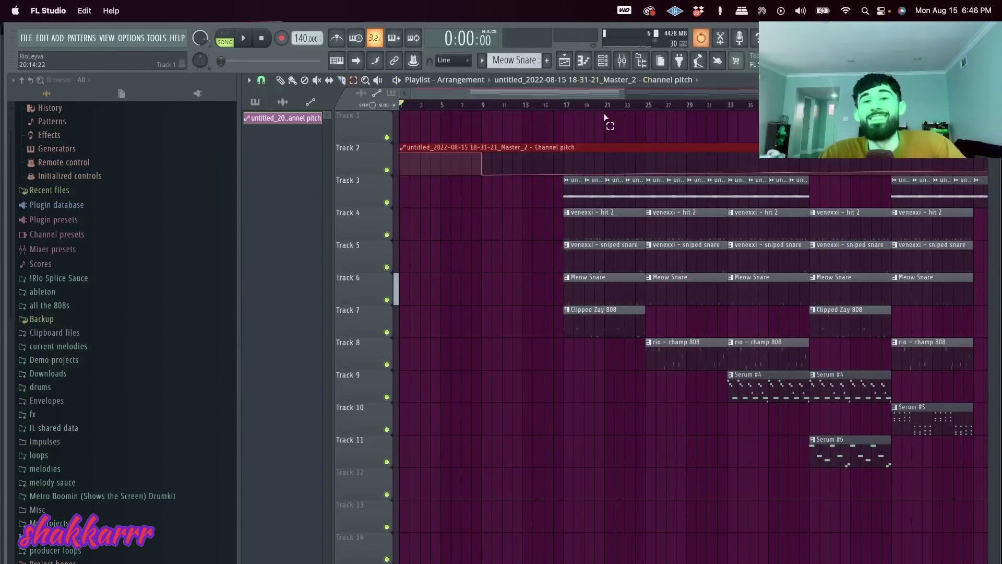
{"action": "key", "text": "e"}
{"action": "key", "text": "Delete"}
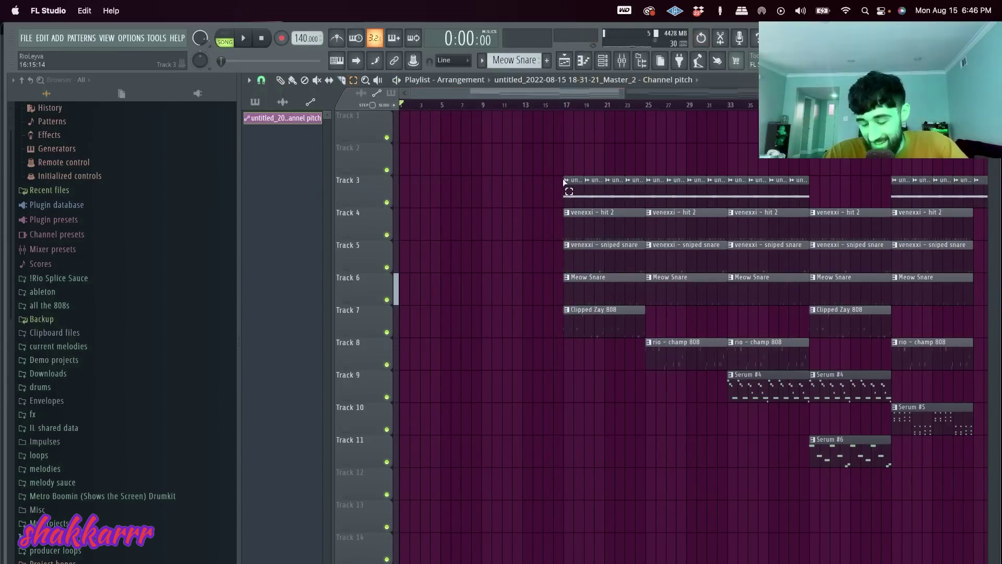
- Undo the deletion of the intro clips and pitch automation, and play a time selection from bar 9 to bar 25
{"action": "key", "text": "super+alt+z"}
{"action": "key", "text": "super+alt+z"}
{"action": "key", "text": "super+alt+z"}
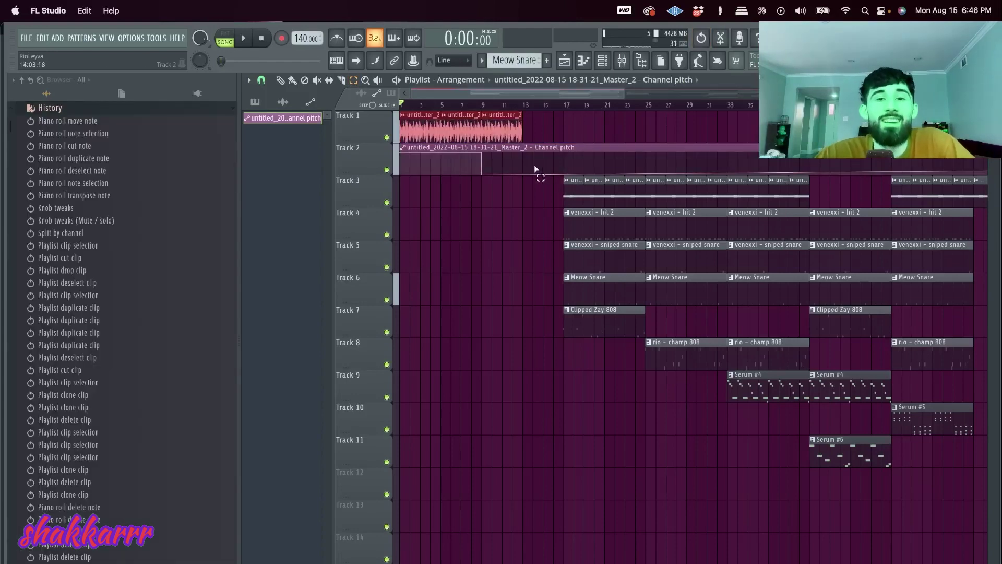
{"action": "key", "text": "super+d"}
{"action": "left_click", "coordinate": [483, 105]}
{"action": "left_click_drag", "start_coordinate": [482, 105], "coordinate": [643, 115]}
{"action": "key", "text": "space"}
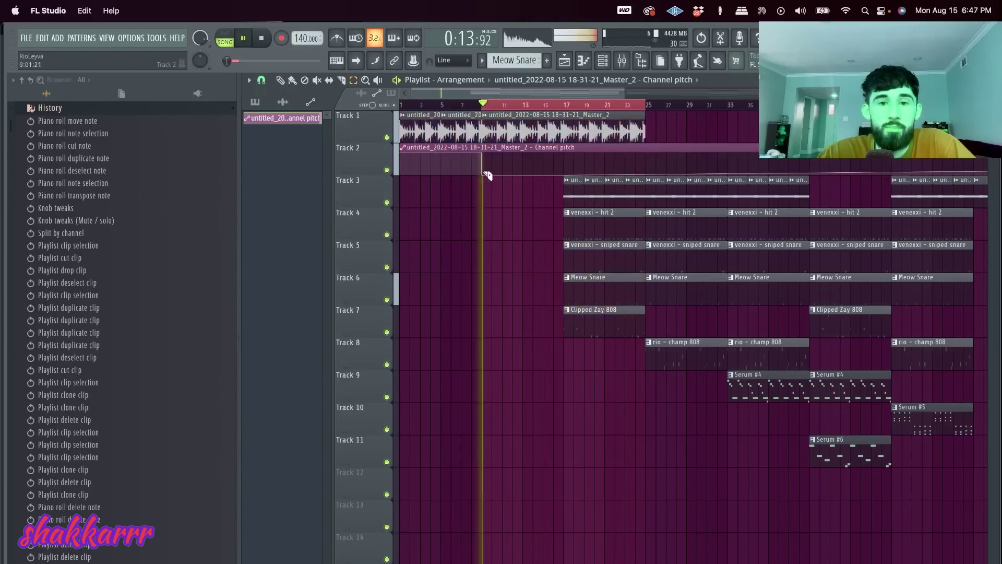
- Delete the pitch automation and Master clips, and shift the whole arrangement back to start at bar 1
{"action": "left_click", "coordinate": [485, 160]}
{"action": "key", "text": "e"}
{"action": "key", "text": "space"}
{"action": "key", "text": "Delete"}
{"action": "key", "text": "super+d"}
{"action": "key", "text": "super+a"}
{"action": "left_click_drag", "start_coordinate": [585, 183], "coordinate": [421, 181]}
{"action": "left_click", "coordinate": [403, 105]}
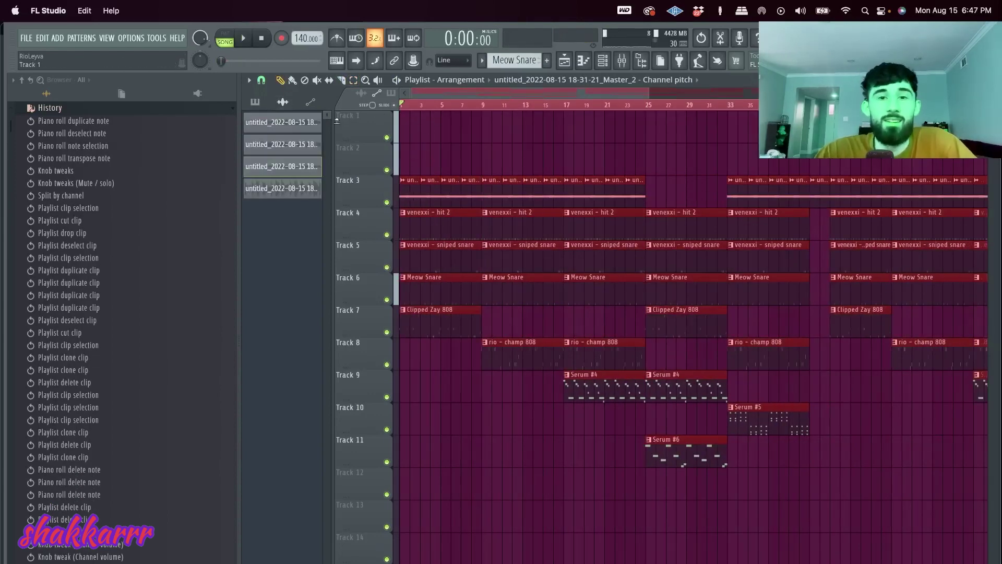
- Play the song and save the project as Rio - Freezer 140 BPM in a new folder of that name inside the August Stems folder
{"action": "key", "text": "space"}
{"action": "key", "text": "super+d"}
{"action": "key", "text": "super+shift+s"}
{"action": "left_click", "coordinate": [499, 113]}
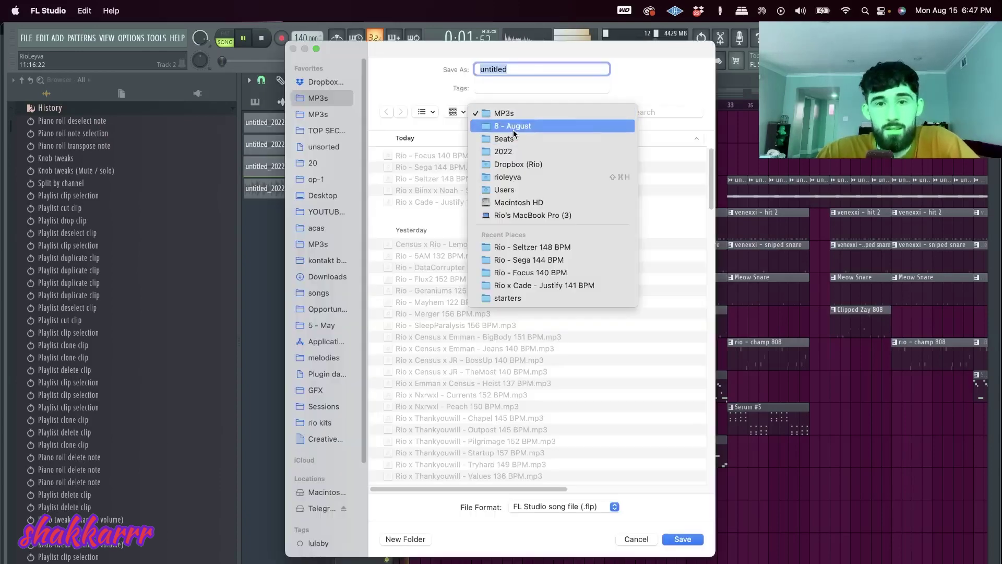
{"action": "left_click", "coordinate": [512, 129]}
{"action": "double_click", "coordinate": [407, 167]}
{"action": "key", "text": "shift+super+n"}
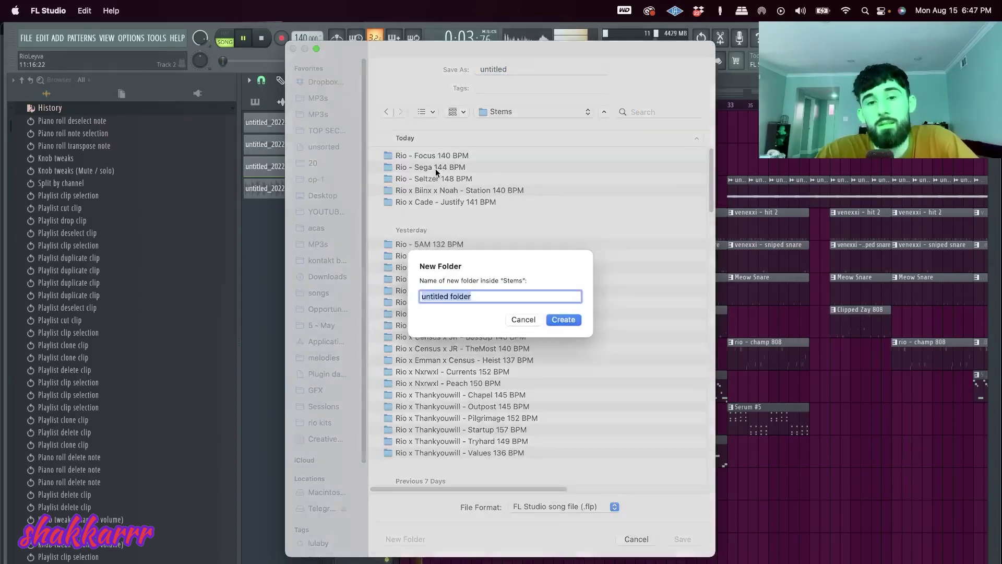
{"action": "type", "text": "Rio - Freez"}
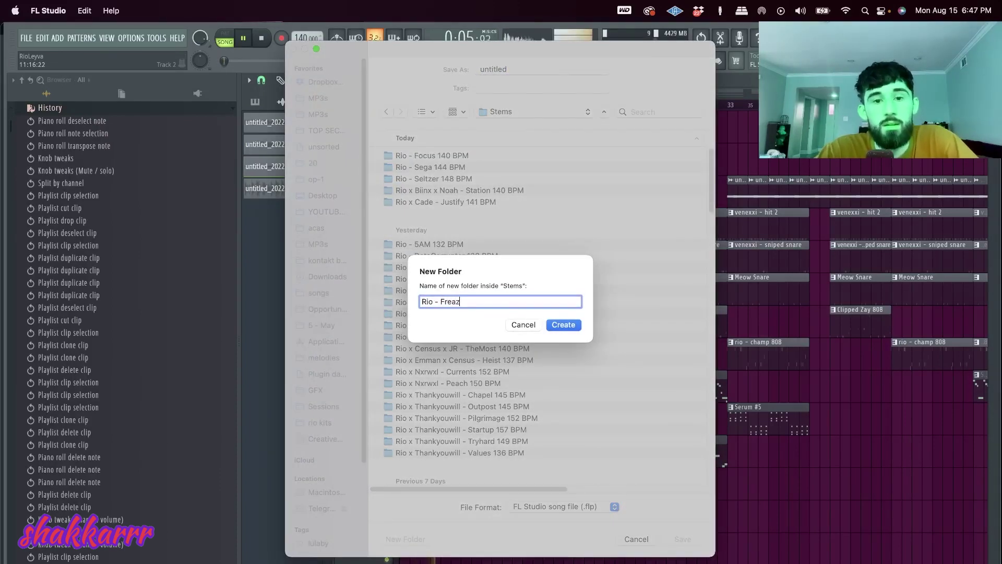
{"action": "type", "text": "er 140 BPM"}
{"action": "key", "text": "Return"}
{"action": "type", "text": "Rio - Freezer 140 BPM"}
{"action": "key", "text": "Return"}
- Export the song as an MP3 named Rio - Freezer 140 BPM to the August MP3s folder and render it
{"action": "key", "text": "super+shift+r"}
{"action": "left_click", "coordinate": [498, 110]}
{"action": "left_click", "coordinate": [495, 140]}
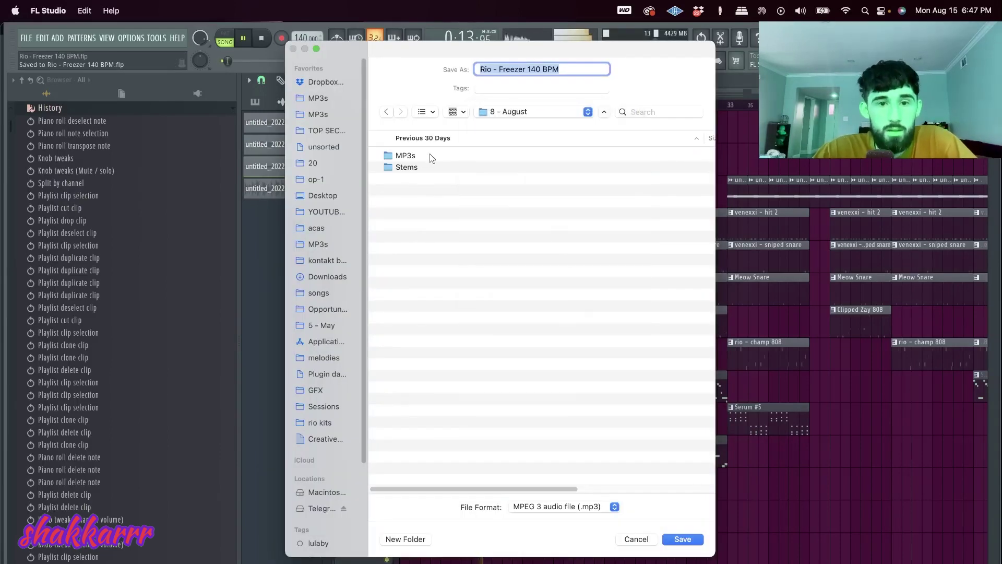
{"action": "double_click", "coordinate": [431, 158]}
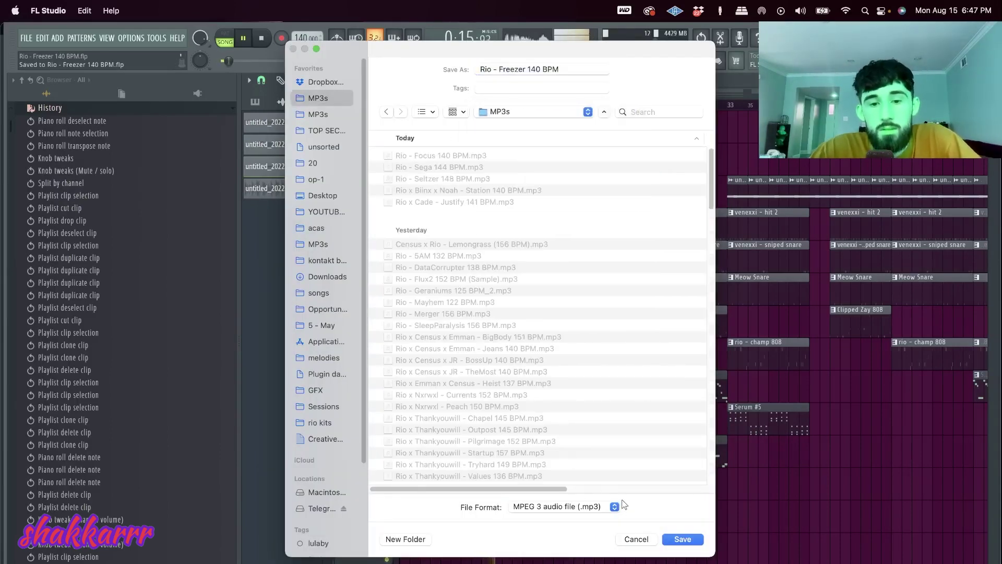
{"action": "left_click", "coordinate": [678, 538]}
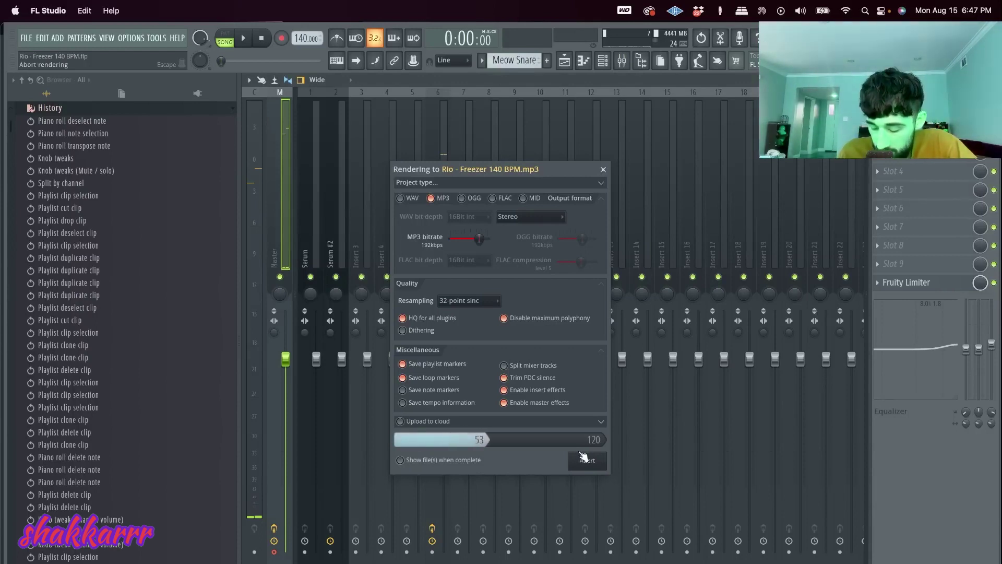
- Switch to Finder and play the Justify MP3 from the MP3s folder
{"action": "key", "text": "super+Tab"}
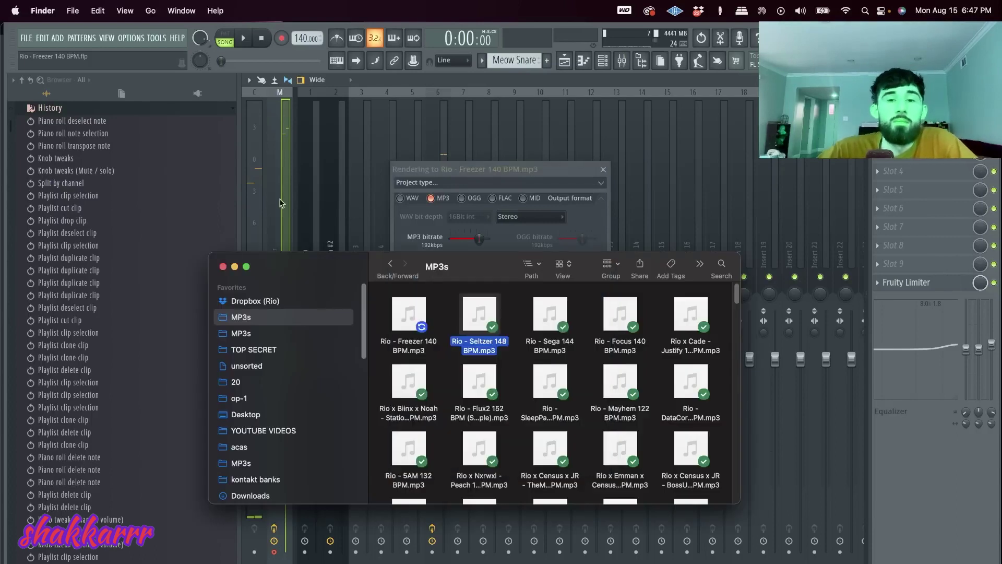
{"action": "left_click", "coordinate": [500, 312]}
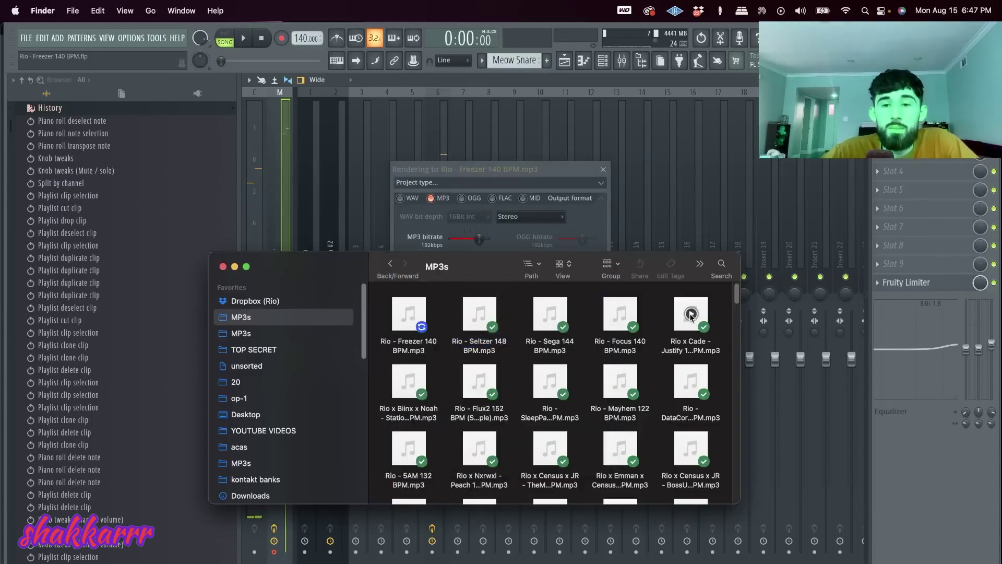
{"action": "left_click_drag", "start_coordinate": [711, 320], "coordinate": [416, 309]}
{"action": "left_click", "coordinate": [456, 319]}
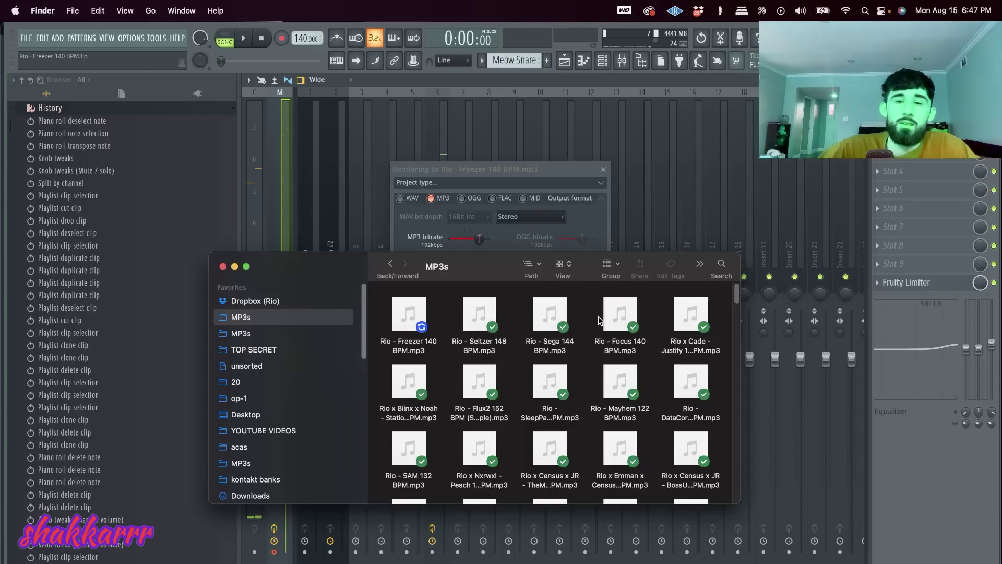
{"action": "left_click", "coordinate": [687, 313]}
{"action": "left_click", "coordinate": [687, 313]}
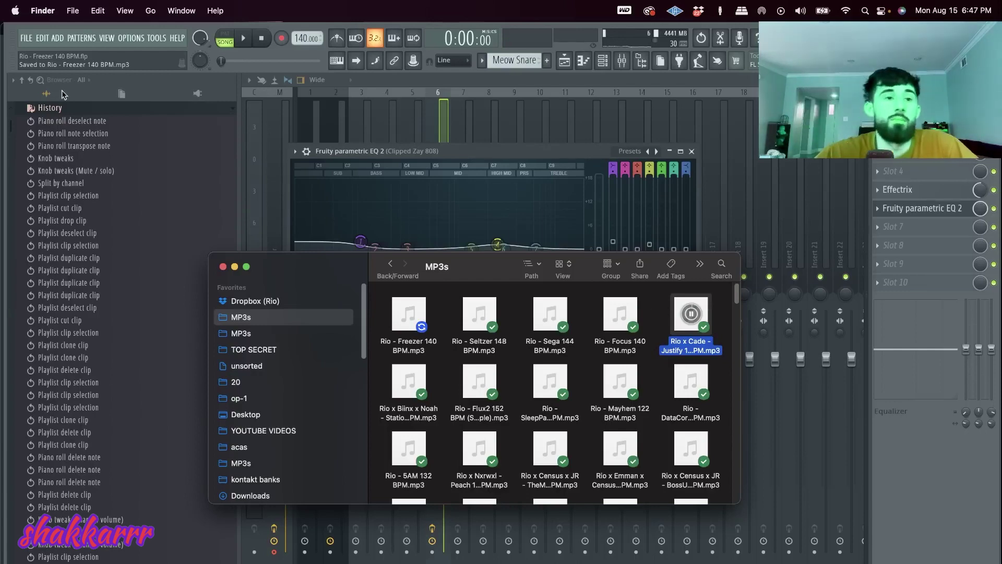
- Switch to FL Studio and create a new default project
{"action": "left_click", "coordinate": [27, 39]}
{"action": "left_click", "coordinate": [37, 55]}
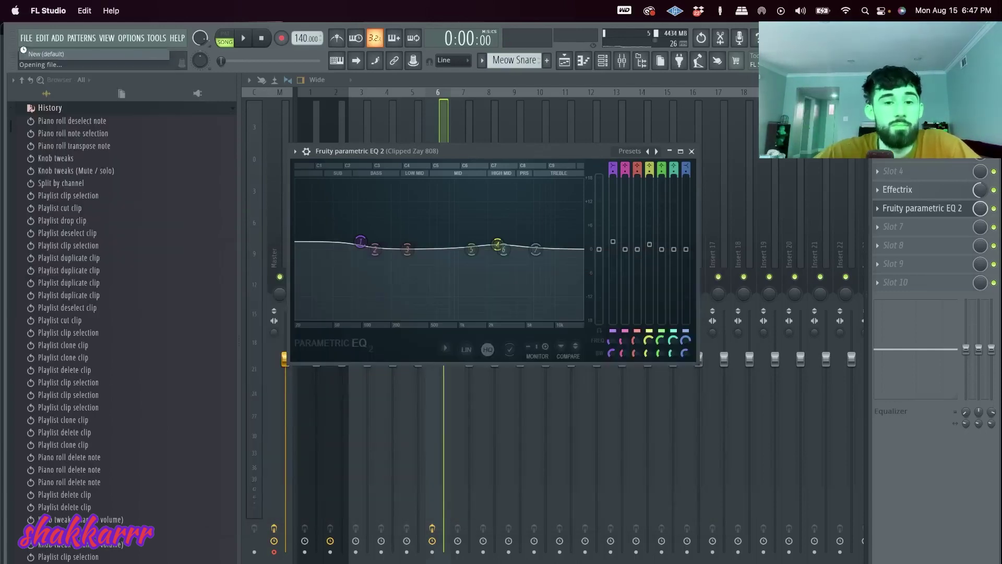
- Upload Rio - Freezer 140 BPM.mp3 from Finder to the Amiri Beats 8.15 folder in Dropbox in Safari, and put the browser window away
{"action": "key", "text": "super+Tab"}
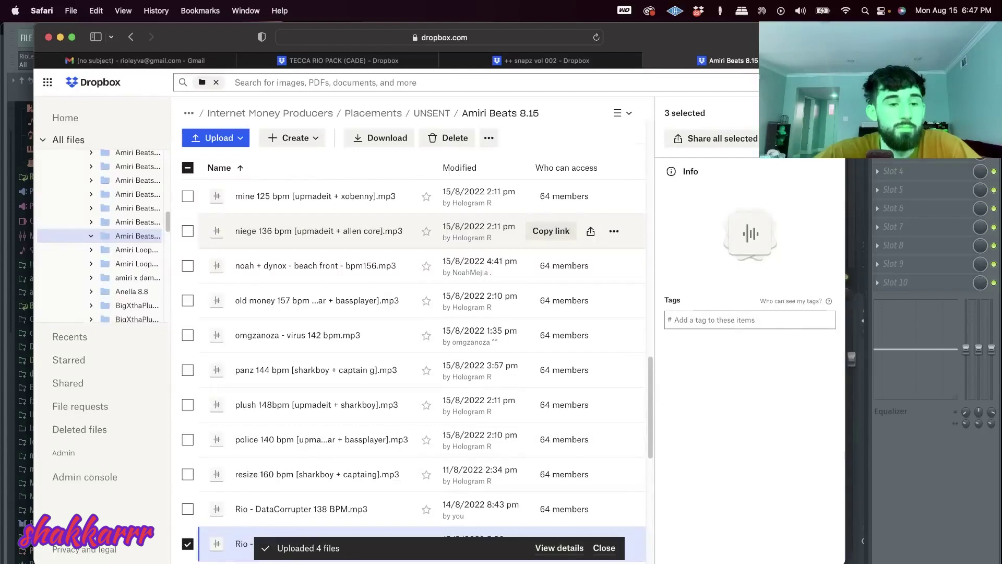
{"action": "key", "text": "super+Tab"}
{"action": "left_click_drag", "start_coordinate": [312, 274], "coordinate": [470, 362]}
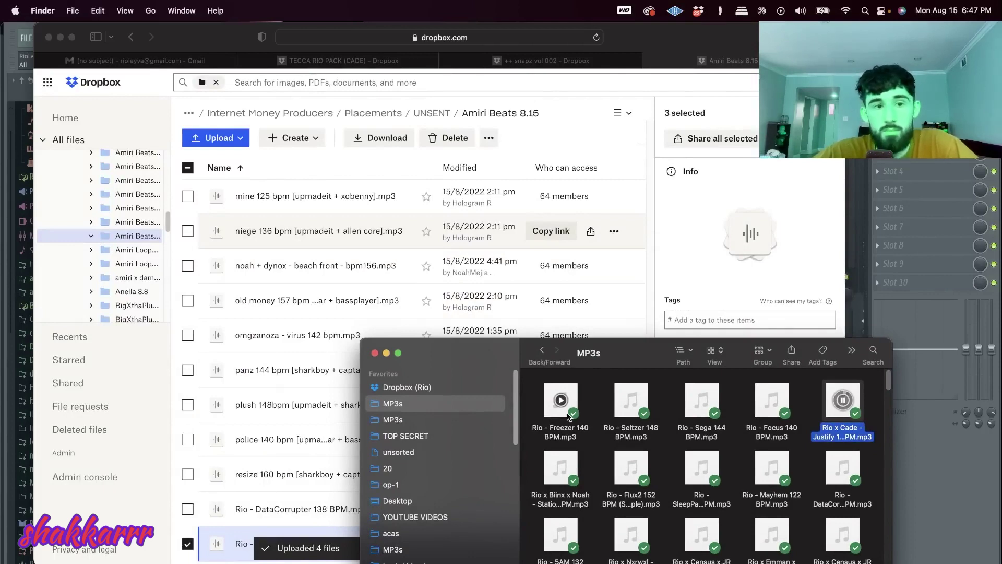
{"action": "left_click_drag", "start_coordinate": [569, 417], "coordinate": [356, 266]}
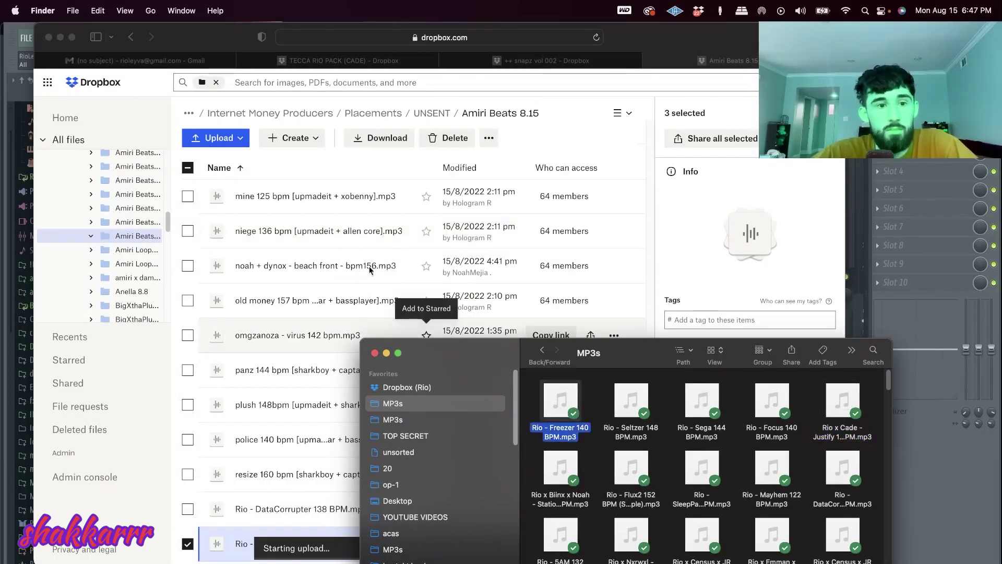
{"action": "left_click", "coordinate": [72, 38]}
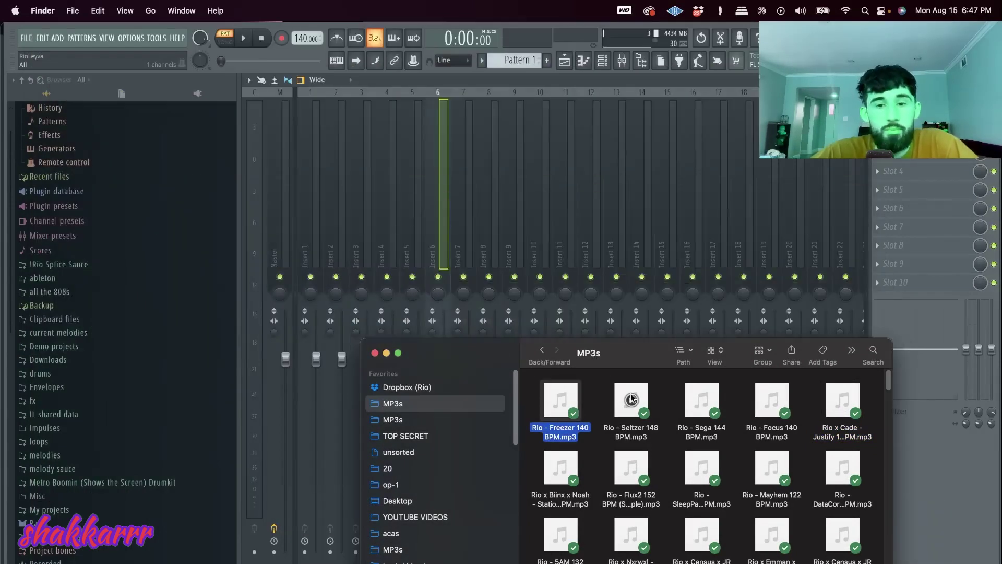
- Play the Seltzer, Focus and Sega MP3s in Finder, switching to Streamlabs Desktop in between to check the live chat
{"action": "left_click", "coordinate": [632, 399]}
{"action": "left_click", "coordinate": [772, 399]}
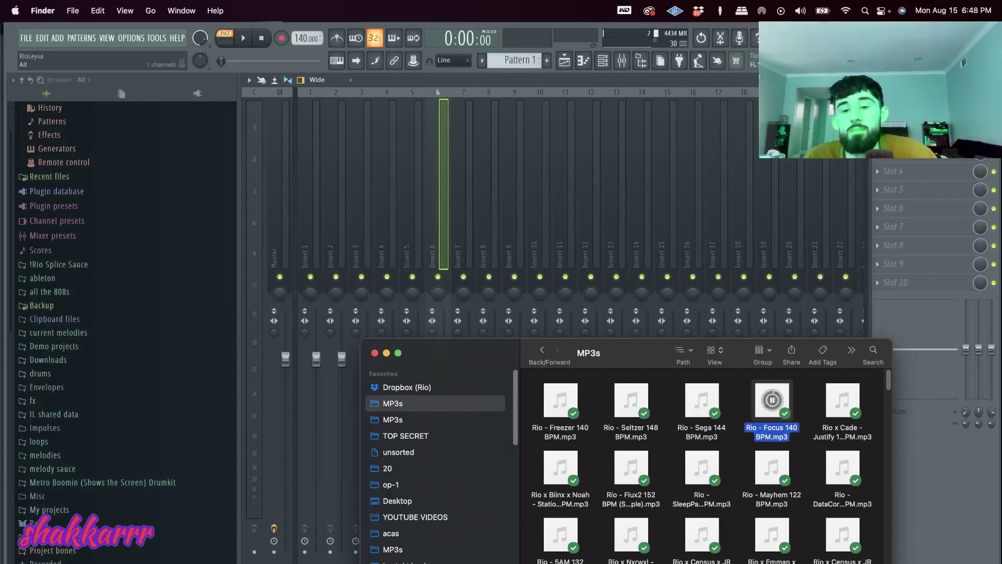
{"action": "key", "text": "super+Tab"}
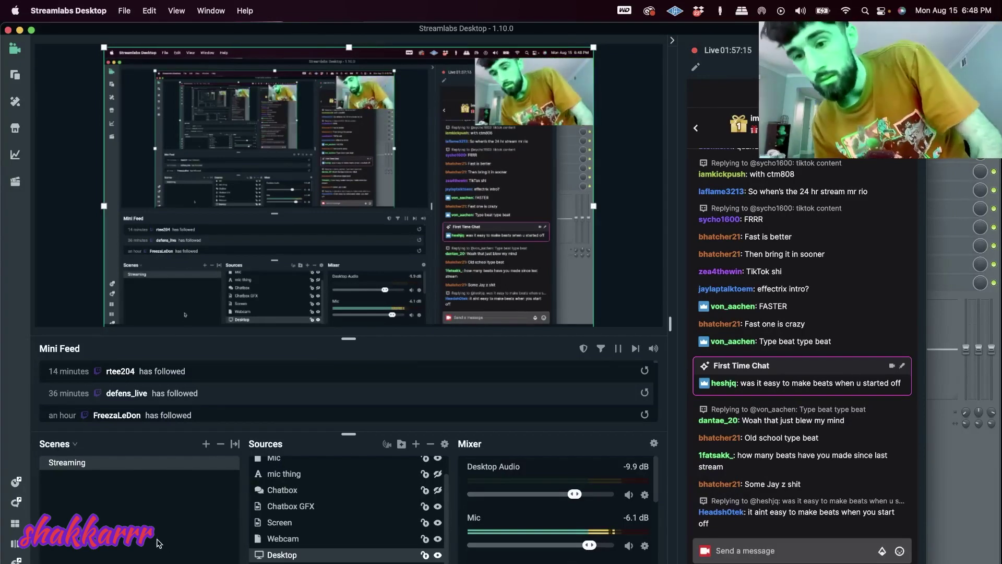
{"action": "key", "text": "super+Tab"}
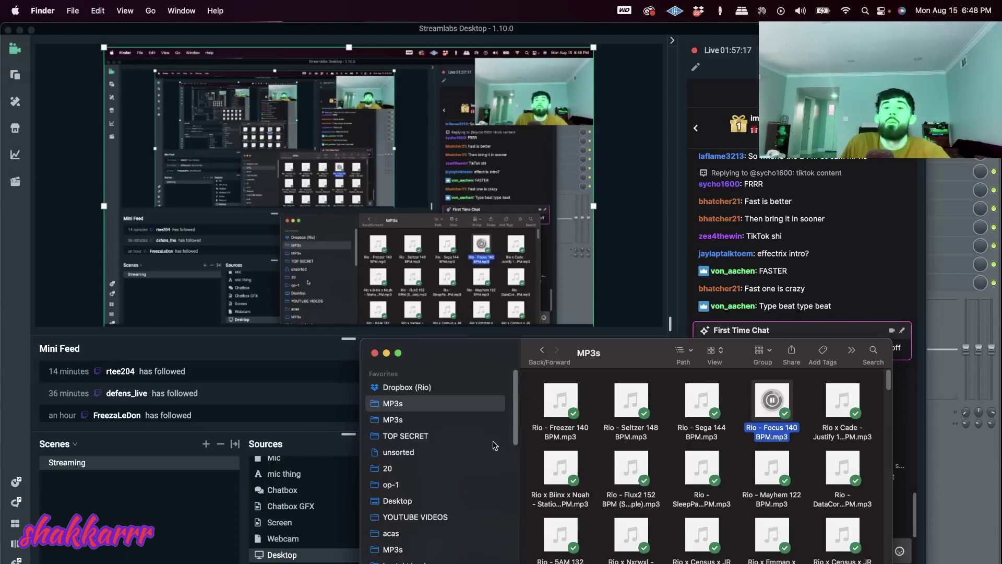
{"action": "left_click", "coordinate": [731, 406]}
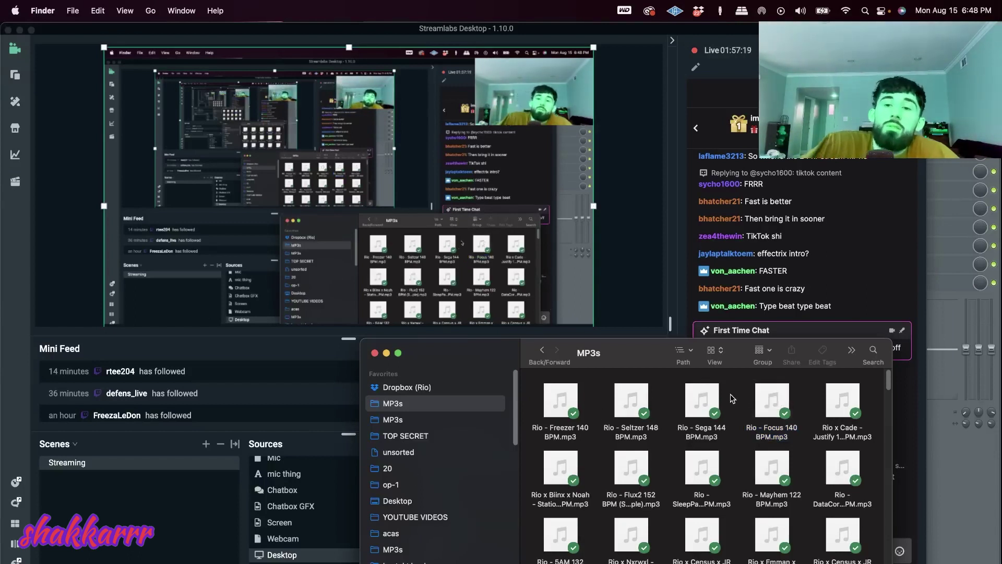
{"action": "left_click", "coordinate": [730, 33]}
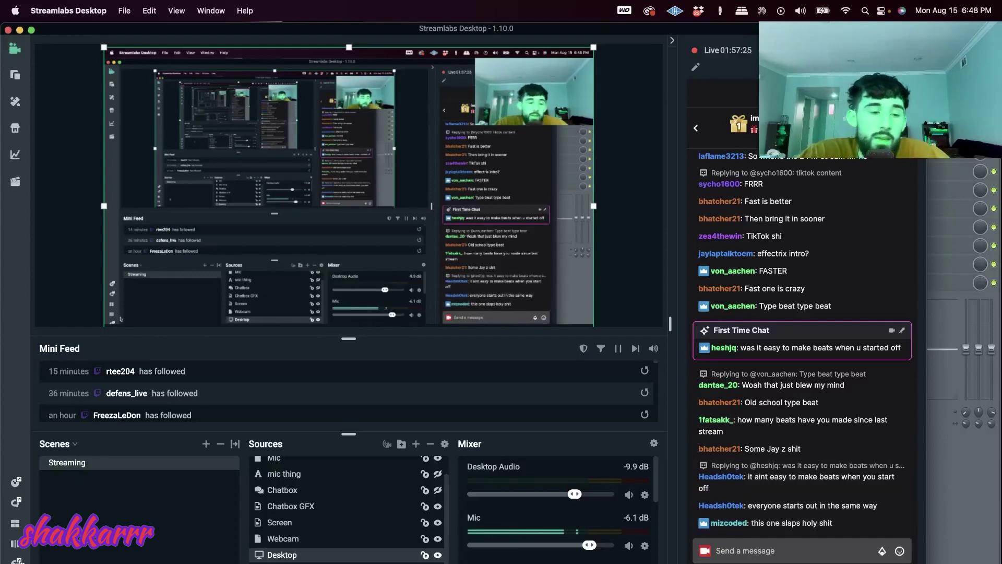
{"action": "key", "text": "super+Tab"}
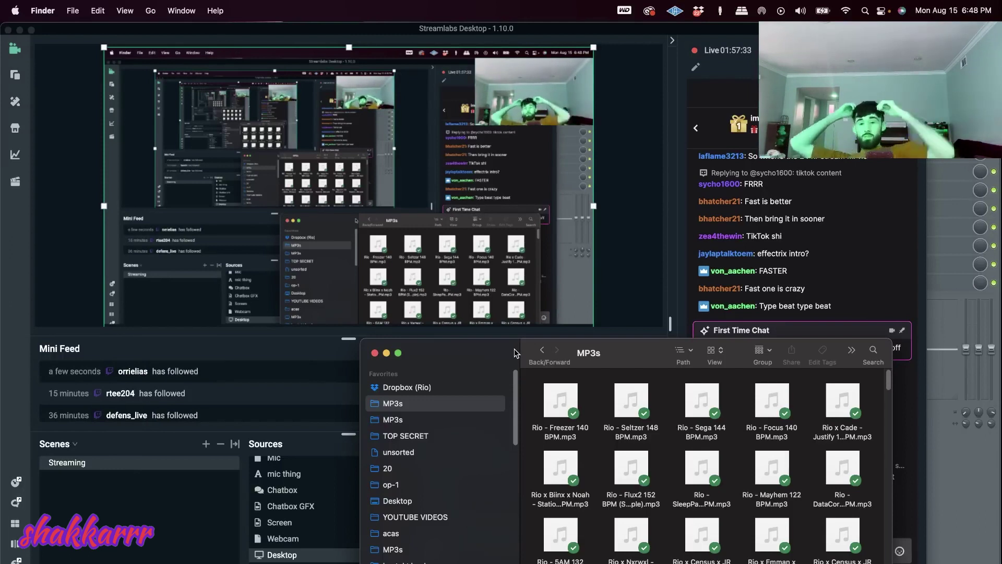
{"action": "left_click", "coordinate": [703, 400]}
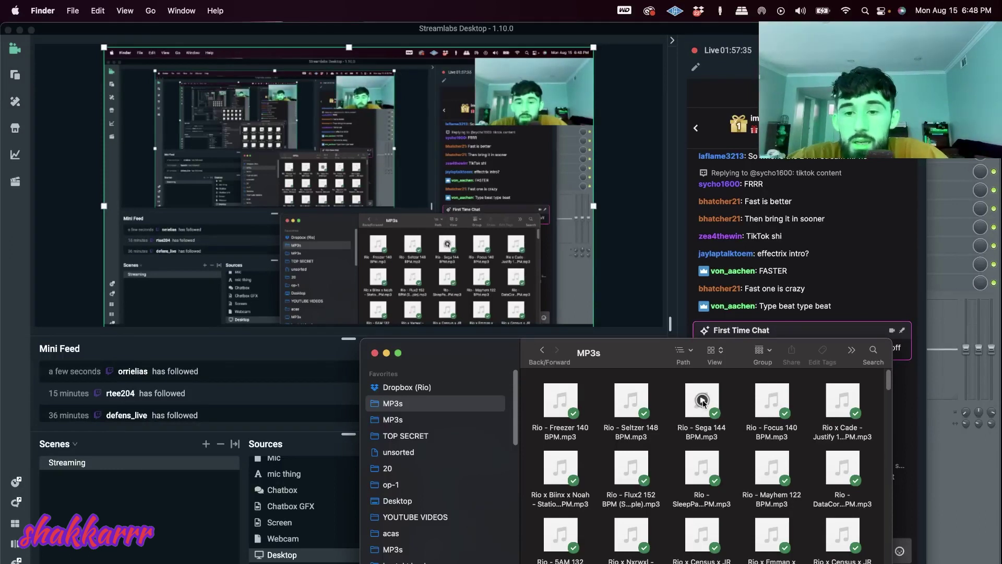
- Play the Sega MP3 briefly and the Seltzer MP3 at length in the MP3s folder, and stop playback
{"action": "left_click", "coordinate": [703, 400]}
{"action": "left_click", "coordinate": [667, 404]}
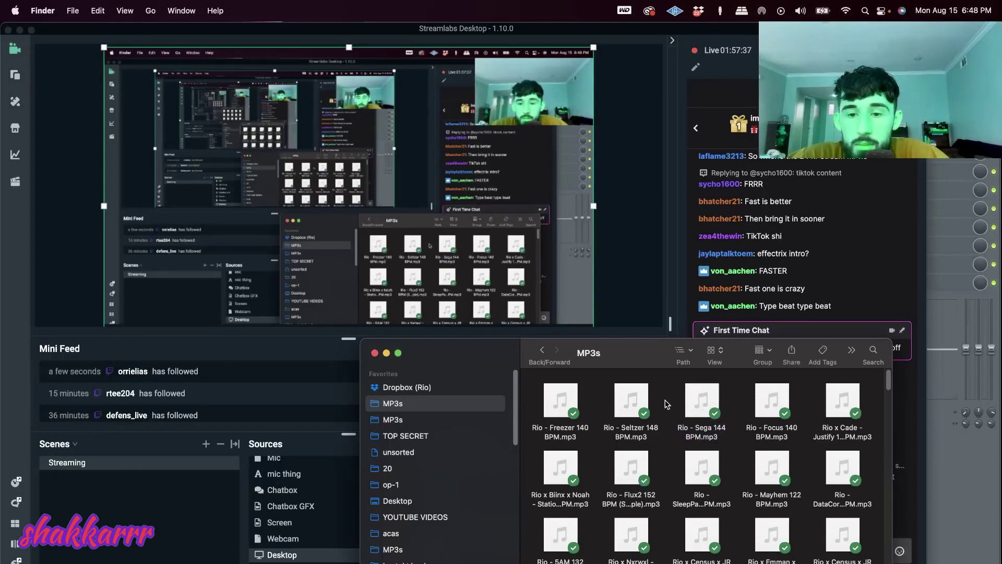
{"action": "left_click", "coordinate": [632, 401]}
{"action": "left_click", "coordinate": [661, 409]}
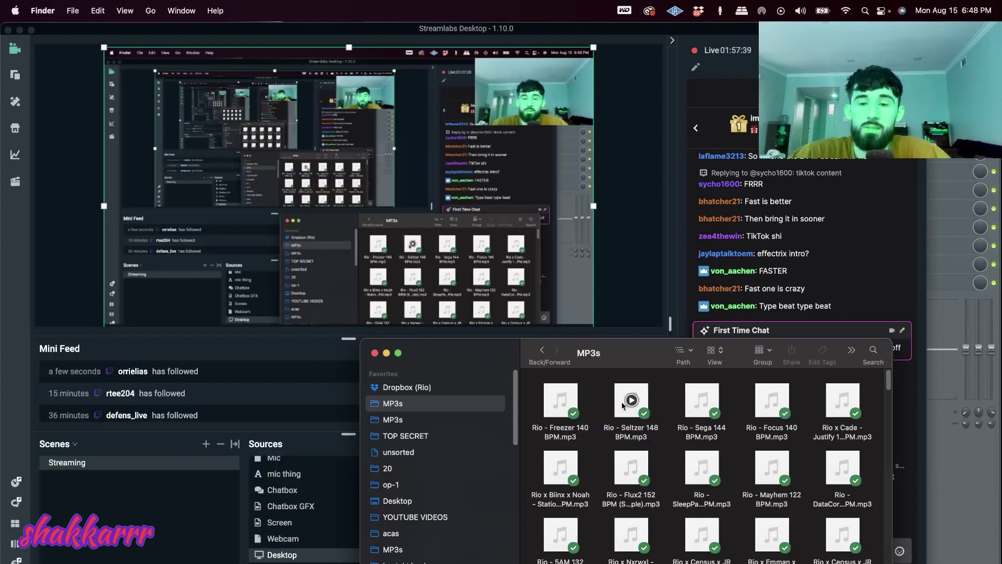
{"action": "left_click", "coordinate": [630, 400]}
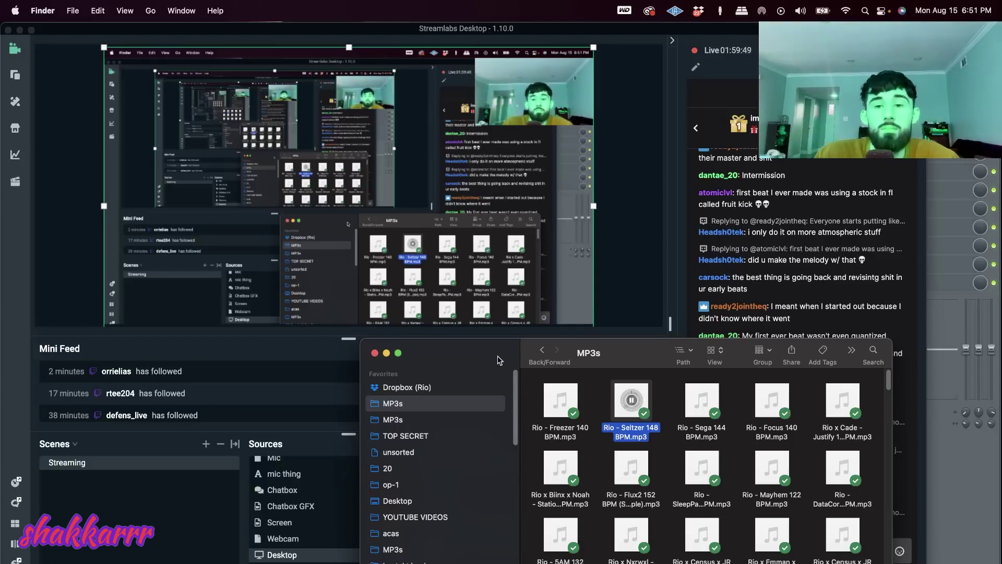
{"action": "left_click", "coordinate": [674, 404]}
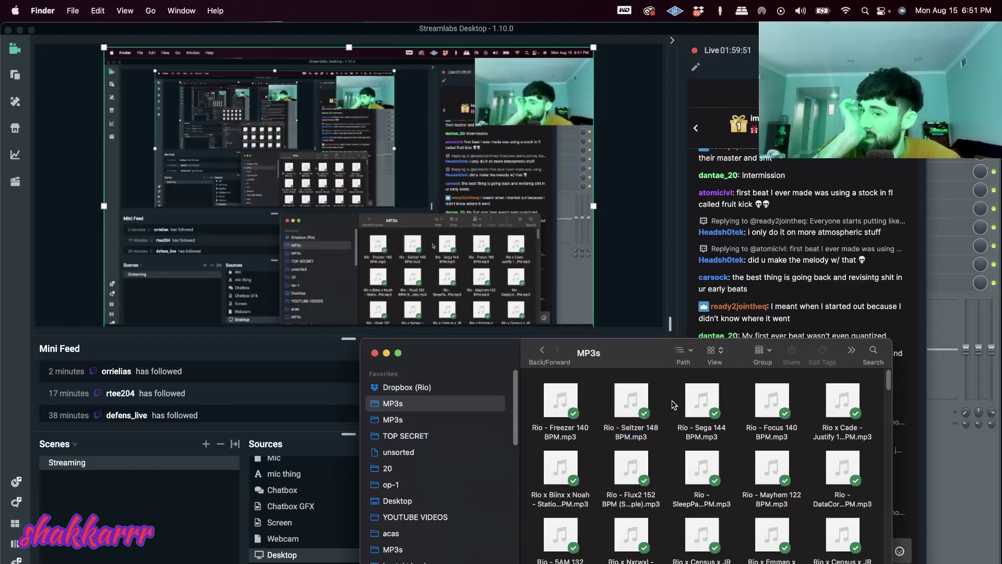
- Play the Sega and Focus MP3s in alternation to compare them, and close the Finder window
{"action": "mouse_move", "coordinate": [703, 396]}
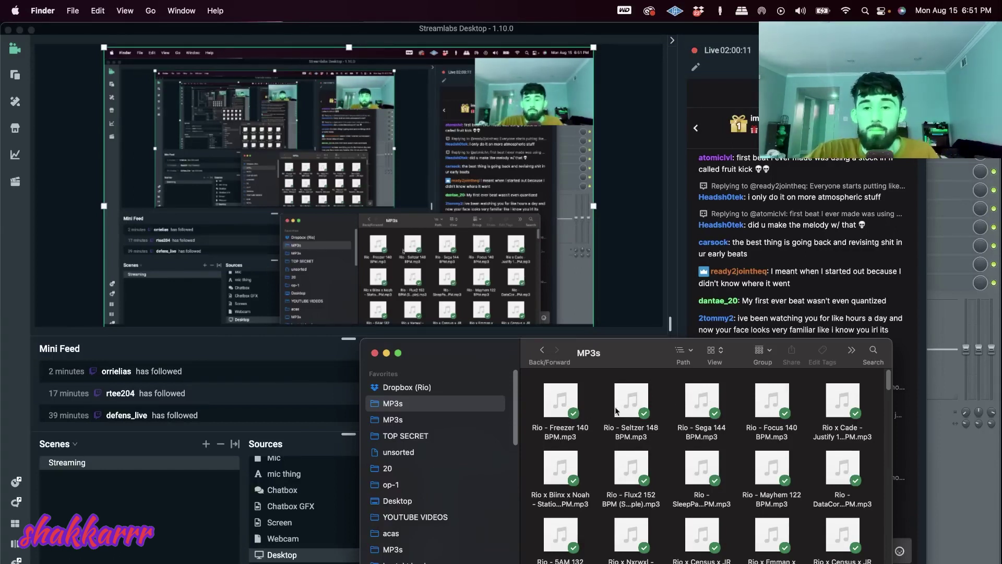
{"action": "left_click", "coordinate": [701, 400]}
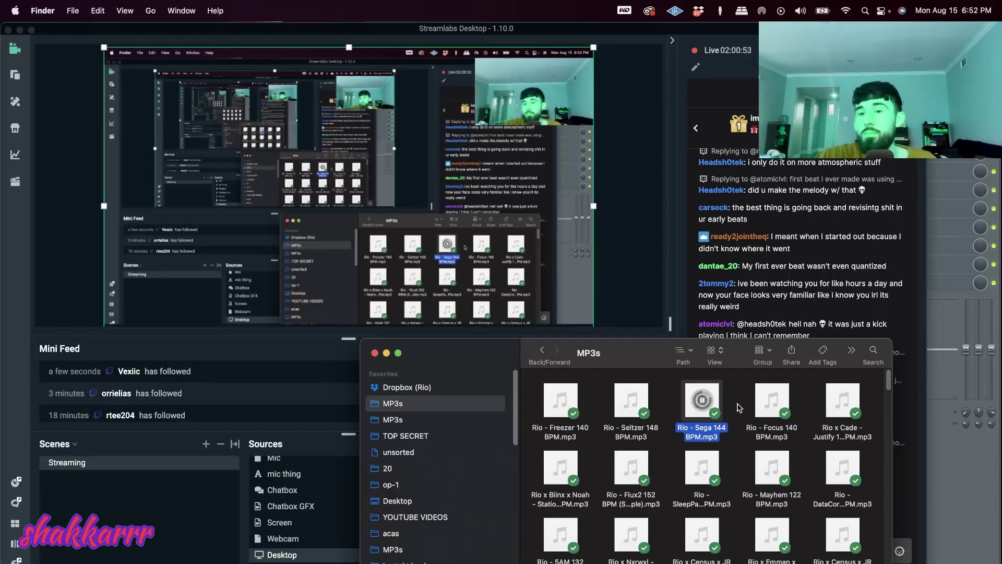
{"action": "left_click", "coordinate": [773, 401]}
{"action": "left_click", "coordinate": [812, 416]}
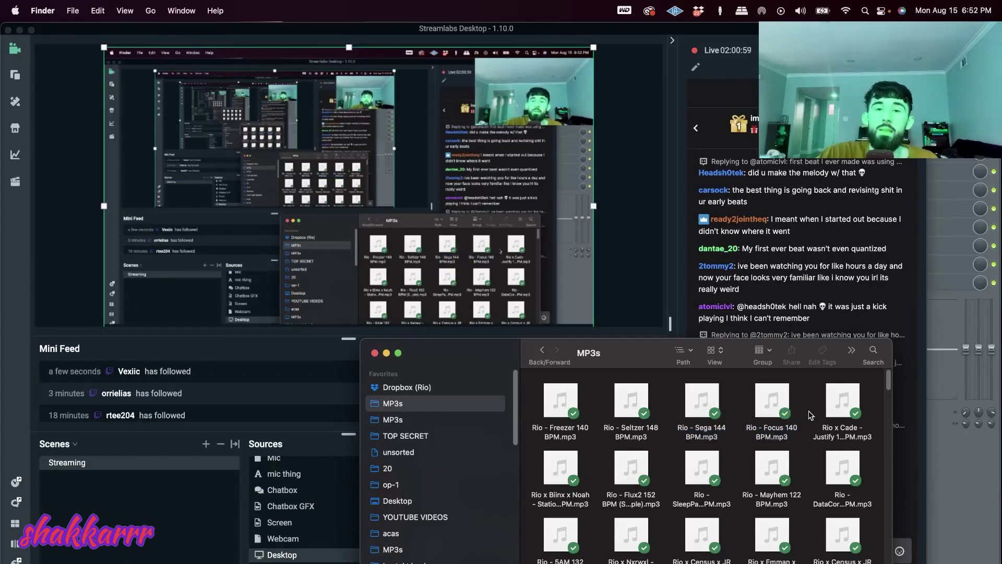
{"action": "left_click", "coordinate": [703, 399]}
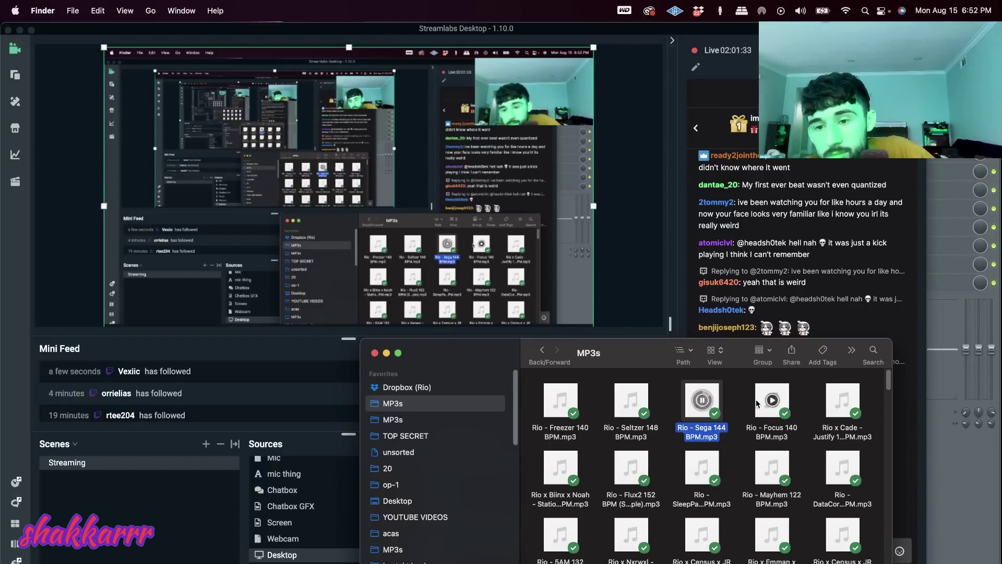
{"action": "left_click", "coordinate": [774, 403]}
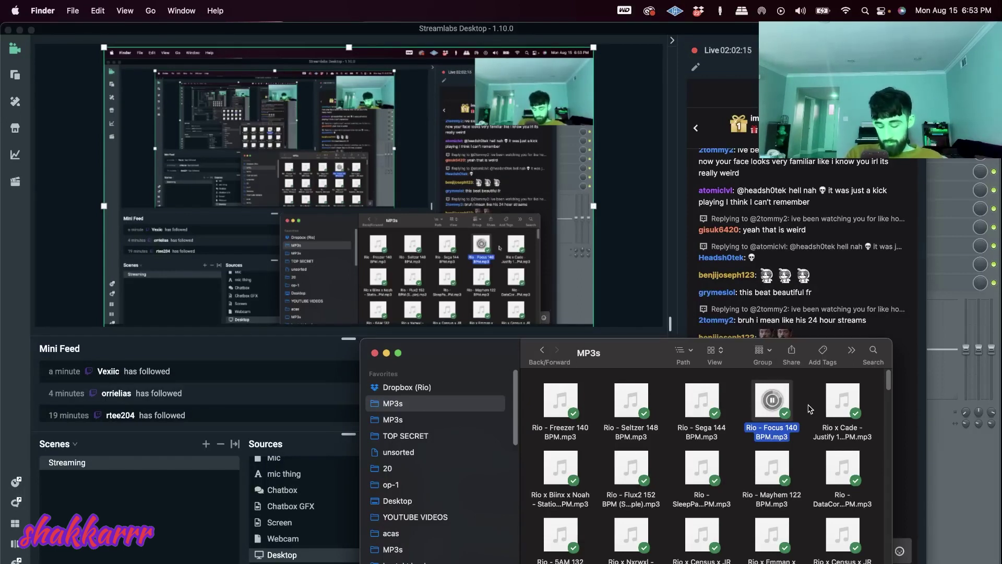
{"action": "left_click", "coordinate": [809, 408]}
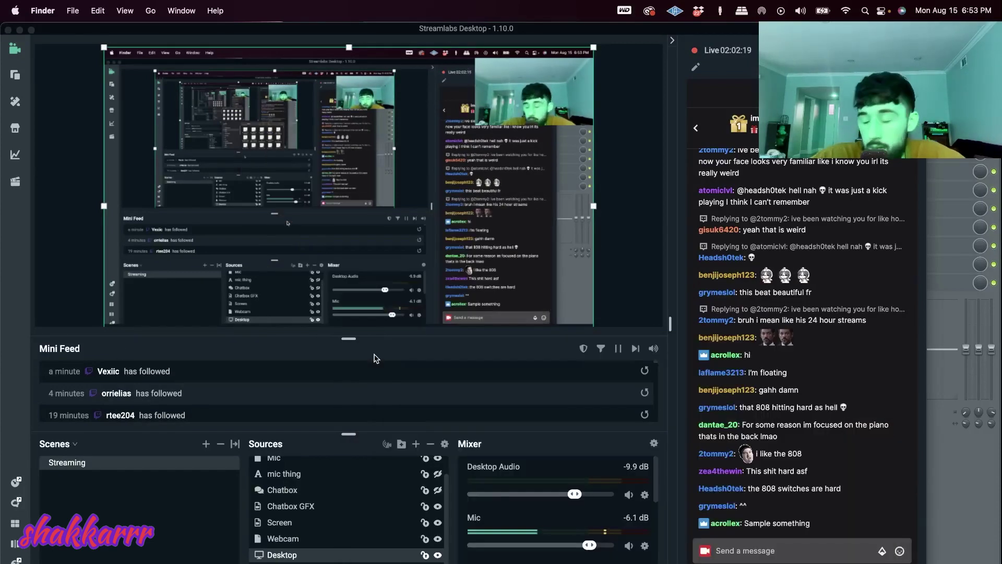
{"action": "left_click", "coordinate": [374, 353]}
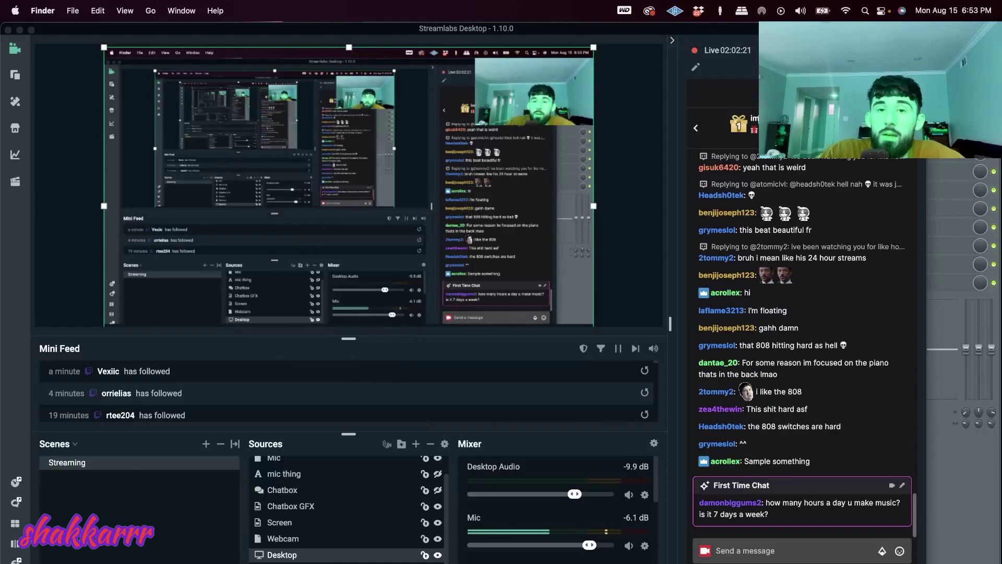
- Switch to FL Studio and add a Serum instrument channel to the project
{"action": "left_click", "coordinate": [949, 525]}
{"action": "left_click", "coordinate": [603, 60]}
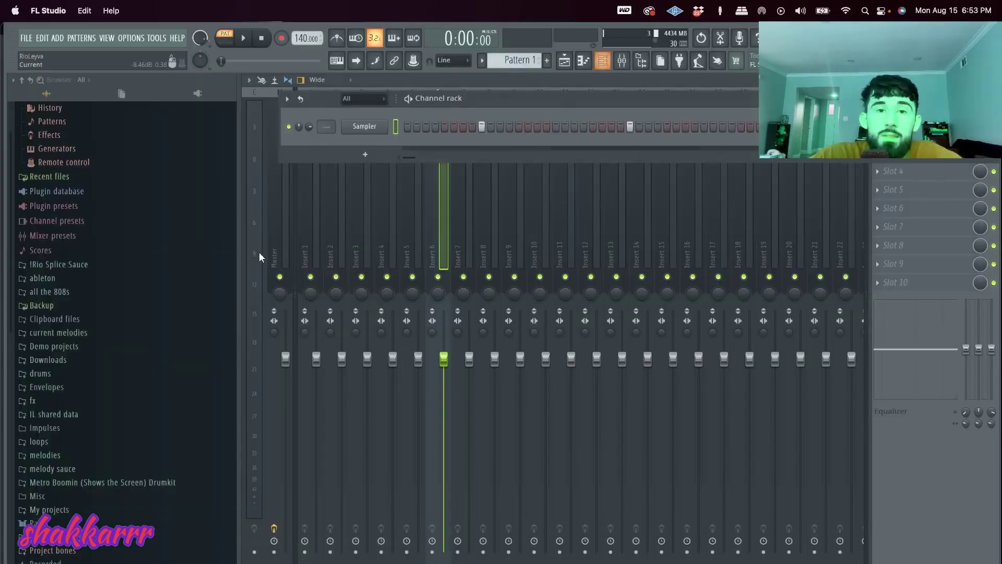
{"action": "left_click", "coordinate": [365, 154]}
{"action": "left_click", "coordinate": [380, 212]}
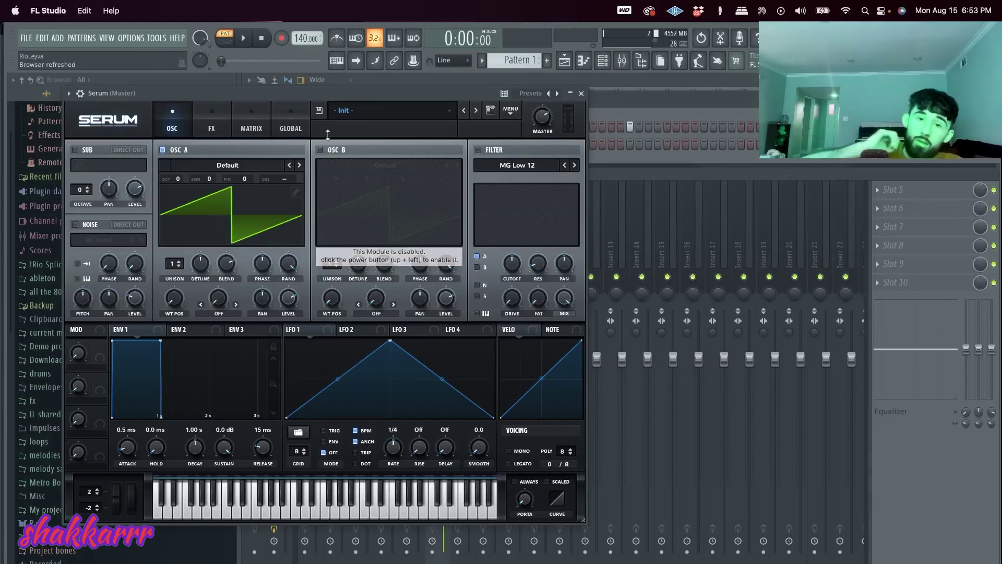
- Load the trap 4 bell preset from the !starboy rob serum stash user bank in Serum, and close the plugin window
{"action": "left_click", "coordinate": [405, 109]}
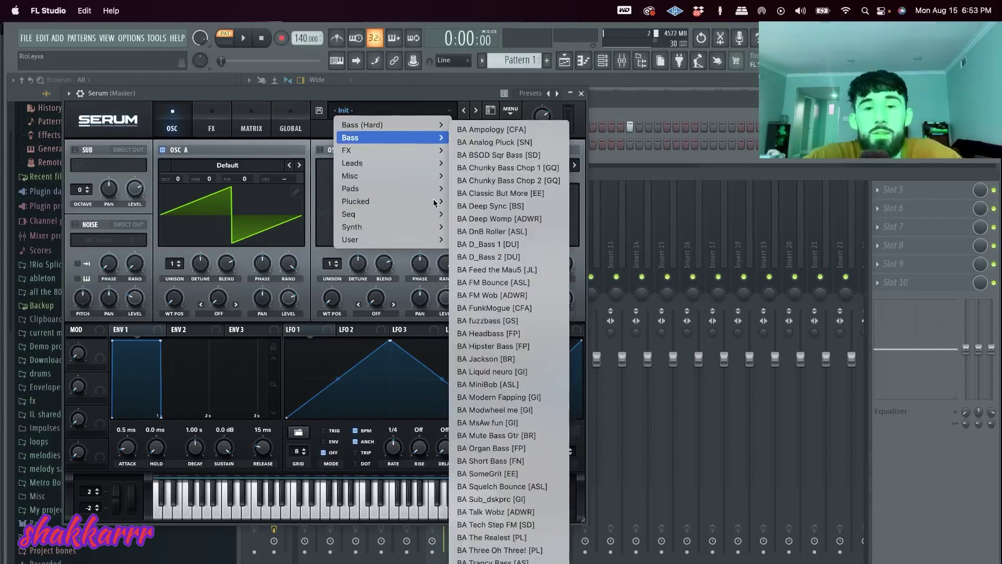
{"action": "mouse_move", "coordinate": [429, 239]}
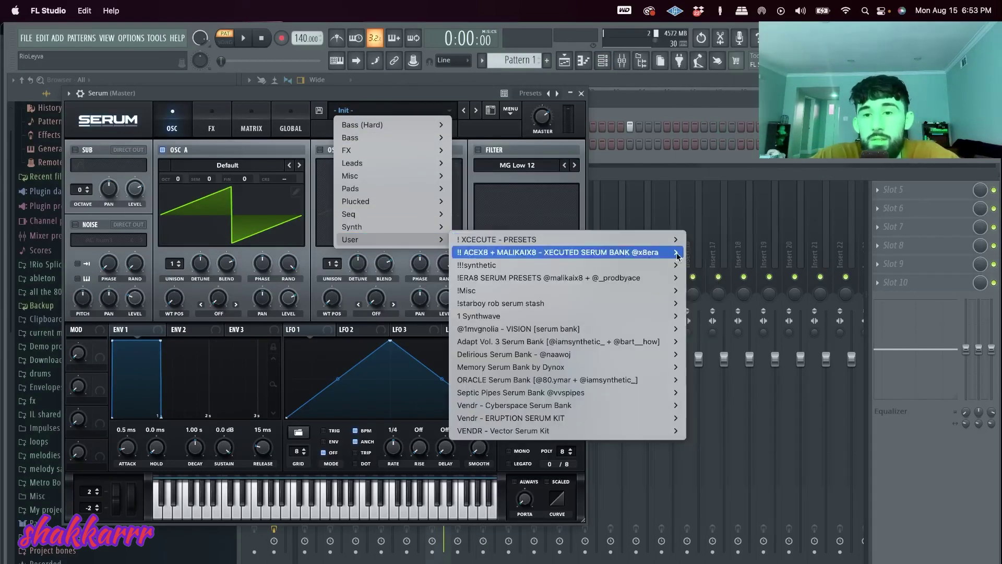
{"action": "mouse_move", "coordinate": [642, 308]}
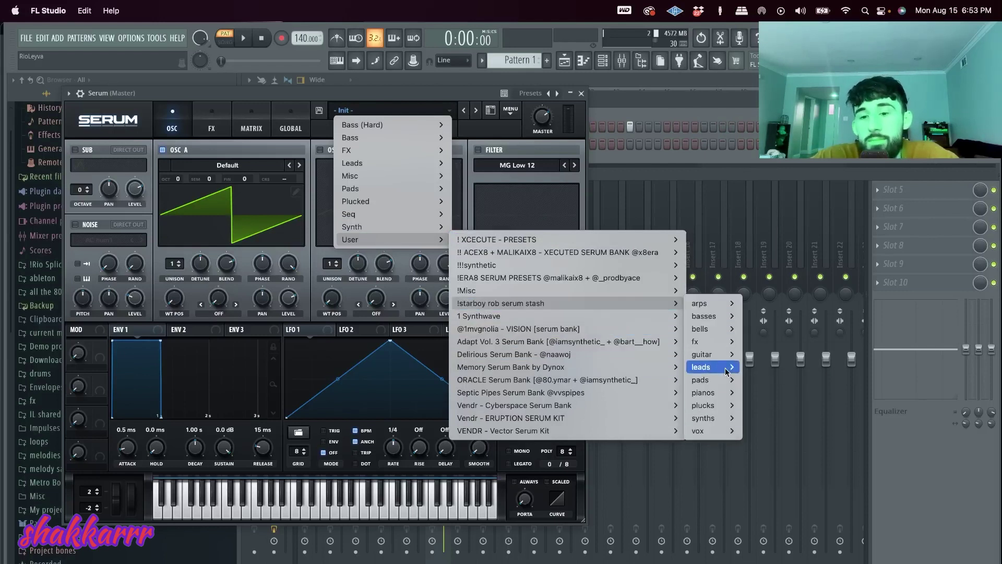
{"action": "mouse_move", "coordinate": [725, 334]}
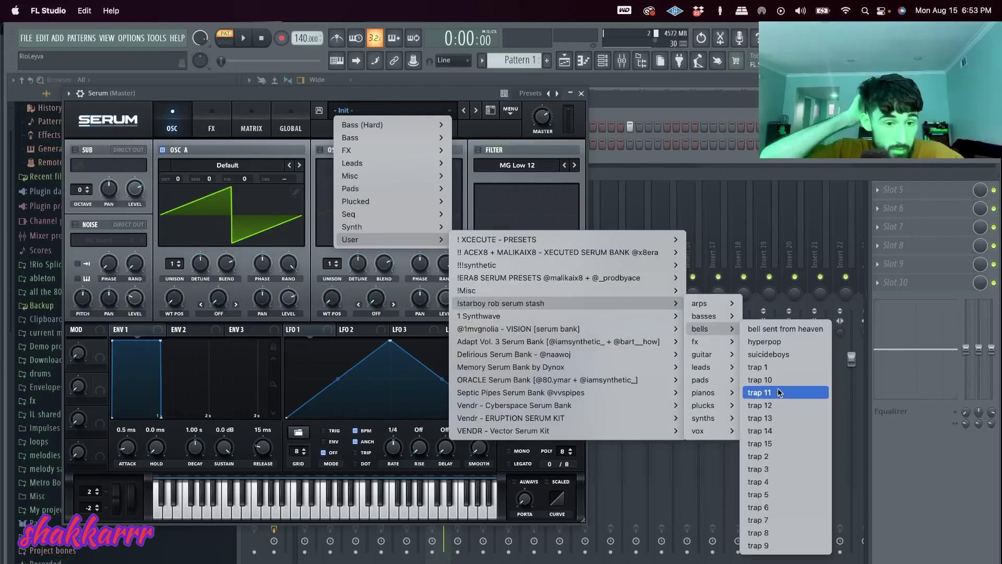
{"action": "left_click", "coordinate": [767, 481]}
{"action": "left_click_drag", "start_coordinate": [468, 99], "coordinate": [572, 161]}
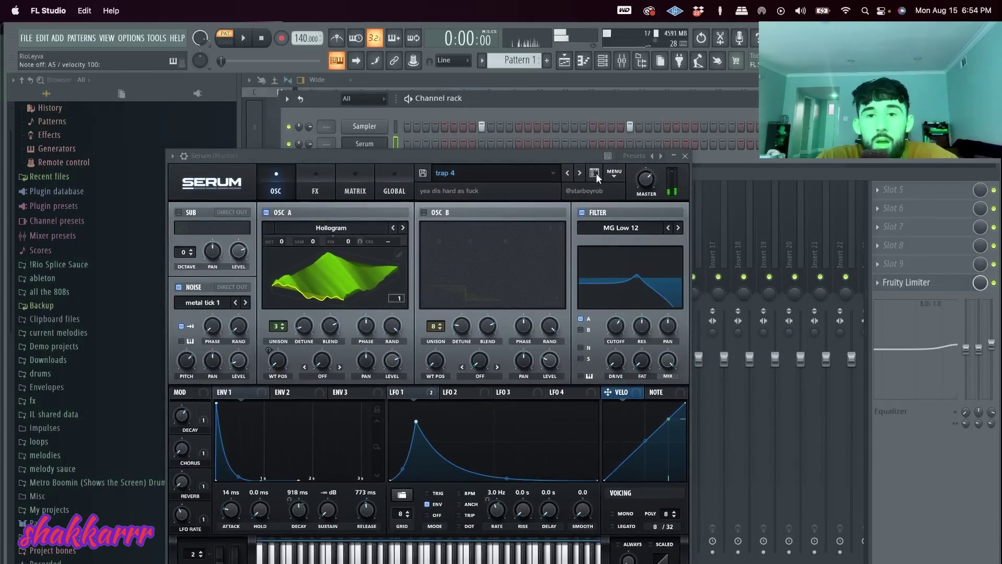
{"action": "left_click", "coordinate": [685, 155]}
- Open the Serum channel's piano roll and enter a short rising four-note motif C5, F5, G5, G#5 in the first bar
{"action": "right_click", "coordinate": [390, 144]}
{"action": "left_click", "coordinate": [396, 144]}
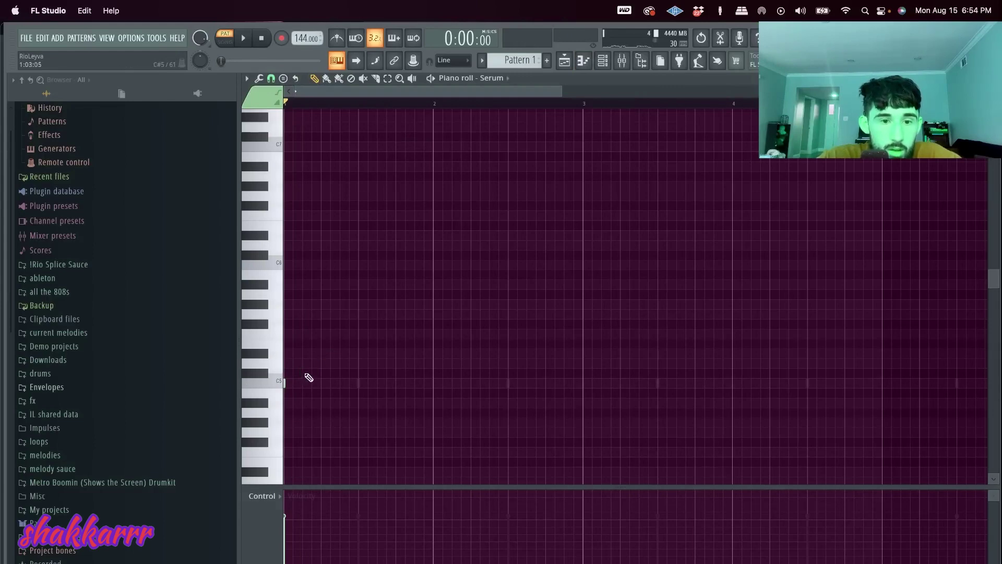
{"action": "left_click", "coordinate": [304, 334]}
{"action": "left_click", "coordinate": [321, 313]}
{"action": "left_click", "coordinate": [340, 304]}
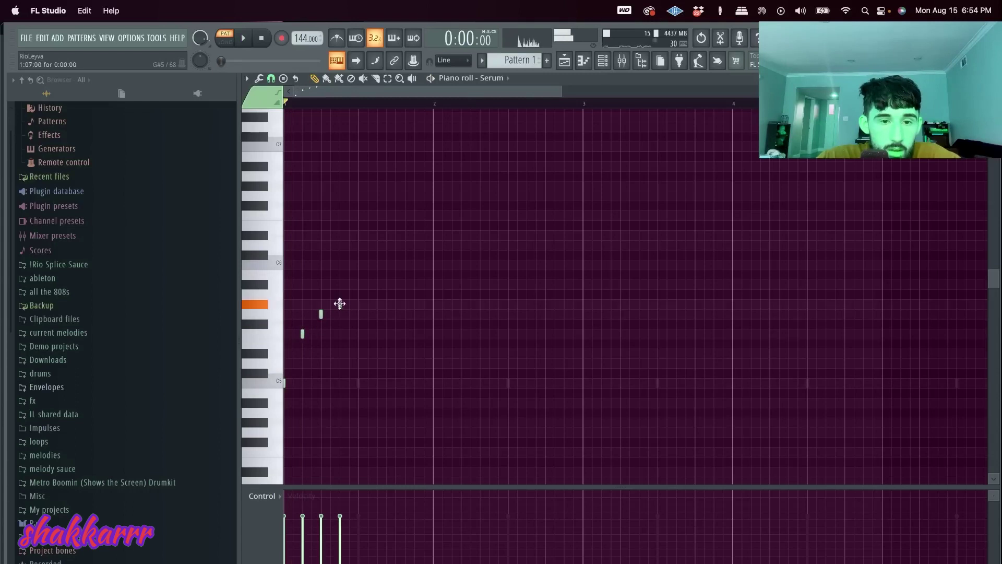
- Select the four-note motif and duplicate it three times to fill the first two bars
{"action": "left_click_drag", "start_coordinate": [358, 103], "coordinate": [285, 103]}
{"action": "key", "text": "super+b"}
{"action": "key", "text": "super+b"}
{"action": "key", "text": "super+b"}
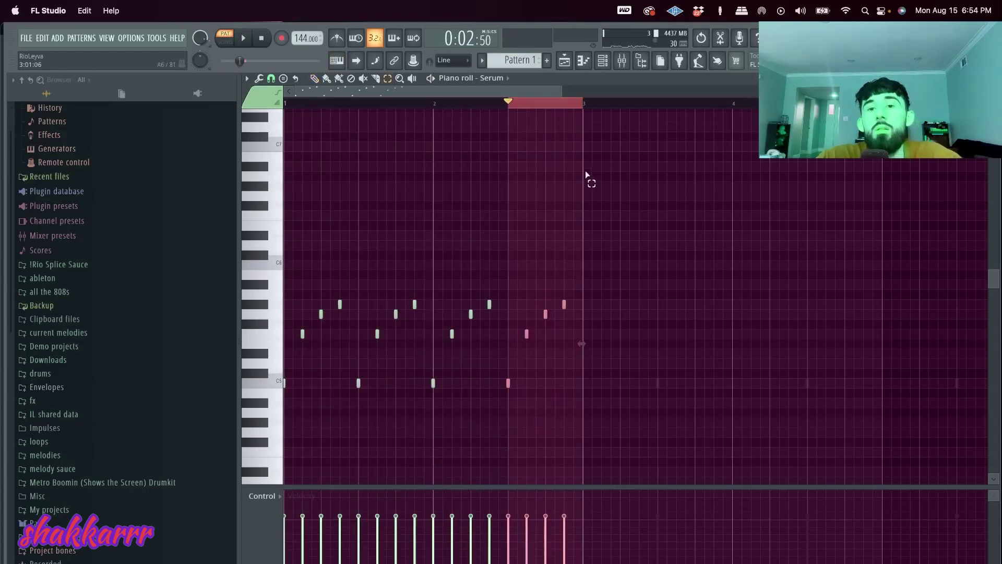
- Duplicate the two-bar phrase into bars 3 and 4, raise the copy one octave and reverse its note order
{"action": "left_click_drag", "start_coordinate": [585, 106], "coordinate": [282, 107]}
{"action": "key", "text": "super+b"}
{"action": "key", "text": "super+Up"}
{"action": "key", "text": "alt+y"}
{"action": "key", "text": "Return"}
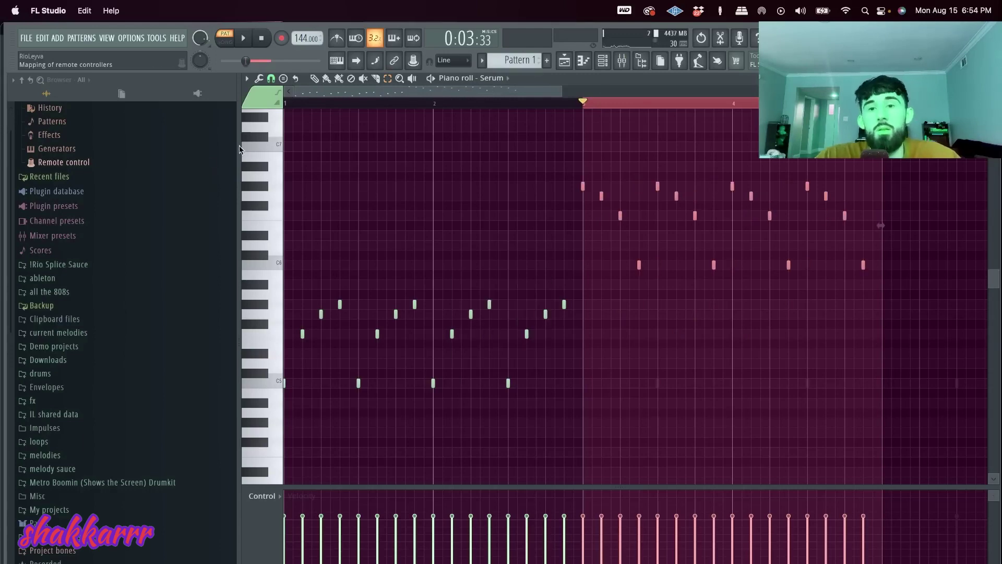
- Duplicate the whole four-bar melody to extend it to eight bars, and clear the selection
{"action": "left_click_drag", "start_coordinate": [882, 105], "coordinate": [284, 106]}
{"action": "key", "text": "super+b"}
{"action": "left_click", "coordinate": [487, 107], "text": "super"}
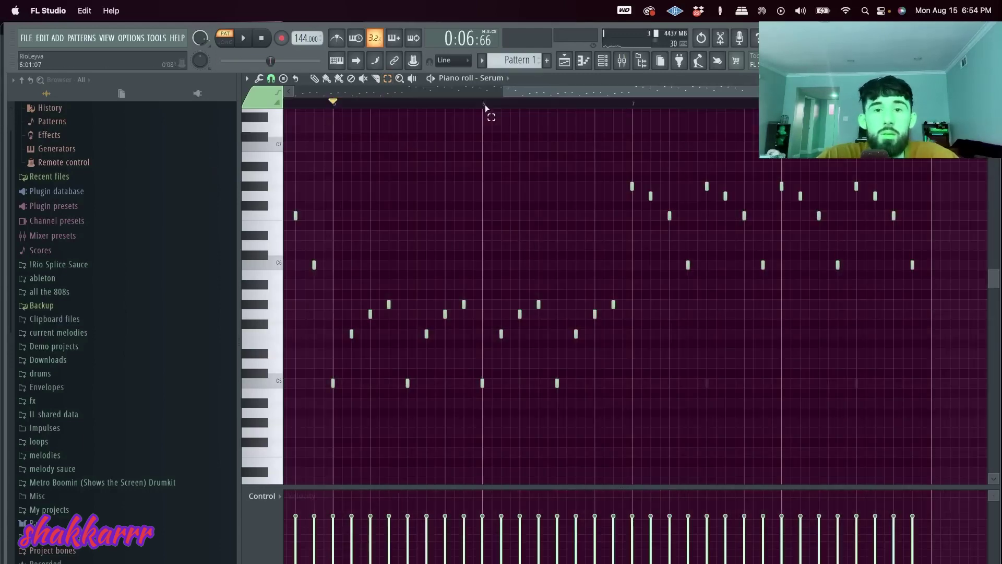
- Load Effectrix in slot 5 of the Serum mixer track and place a Crush block on the first step
{"action": "left_click", "coordinate": [620, 61]}
{"action": "left_click", "coordinate": [307, 177]}
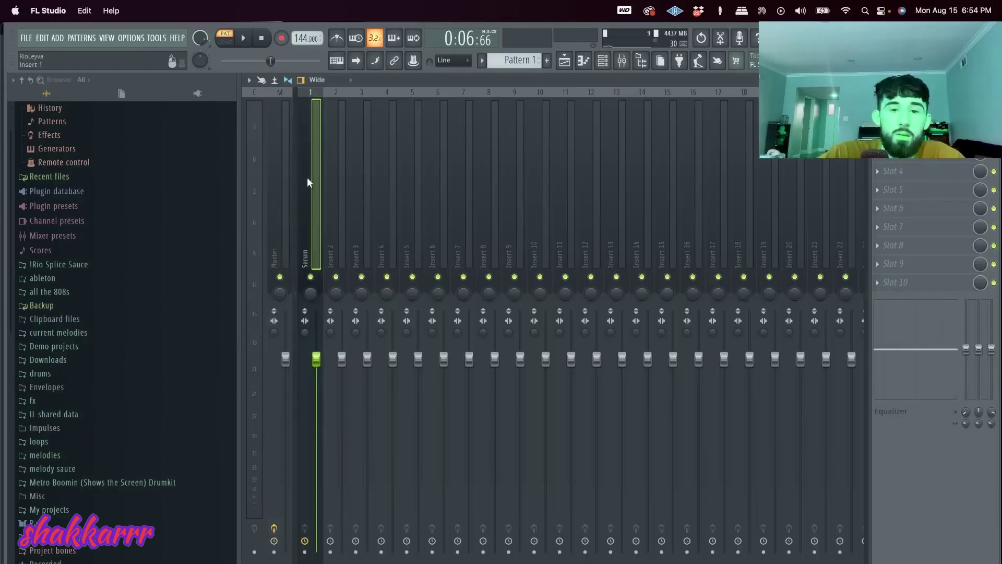
{"action": "left_click", "coordinate": [900, 209]}
{"action": "mouse_move", "coordinate": [844, 251]}
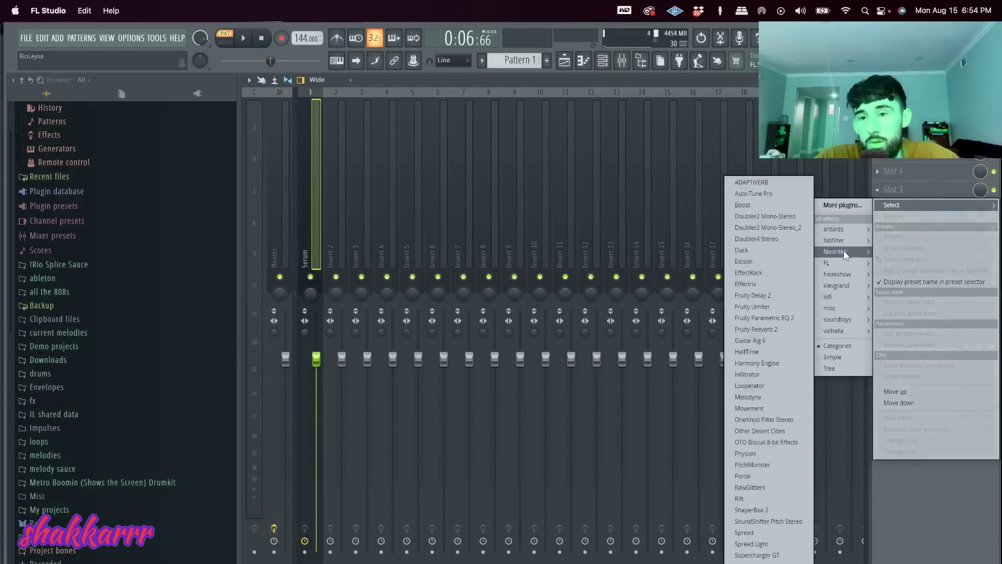
{"action": "left_click", "coordinate": [775, 285]}
{"action": "left_click", "coordinate": [116, 184]}
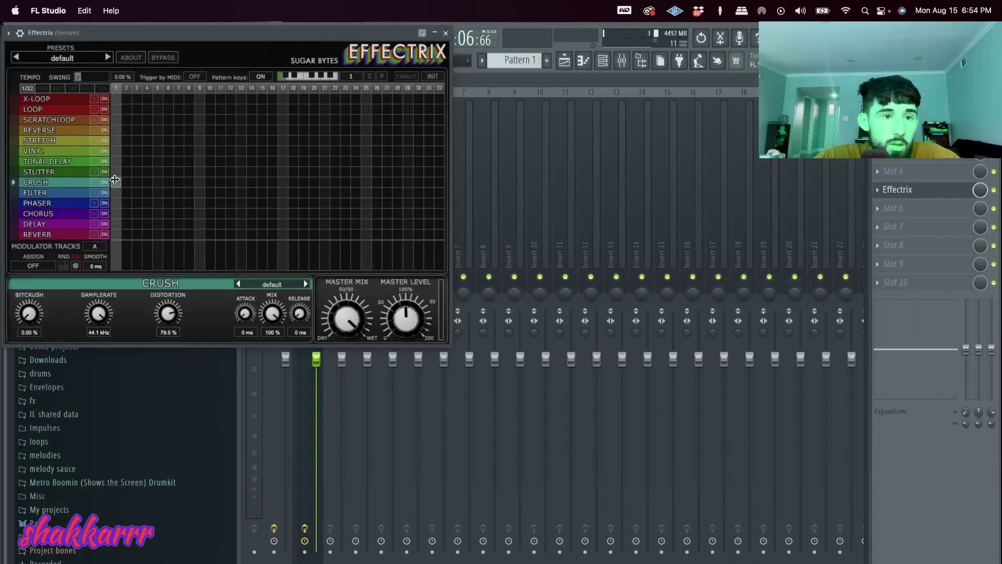
{"action": "left_click", "coordinate": [446, 32]}
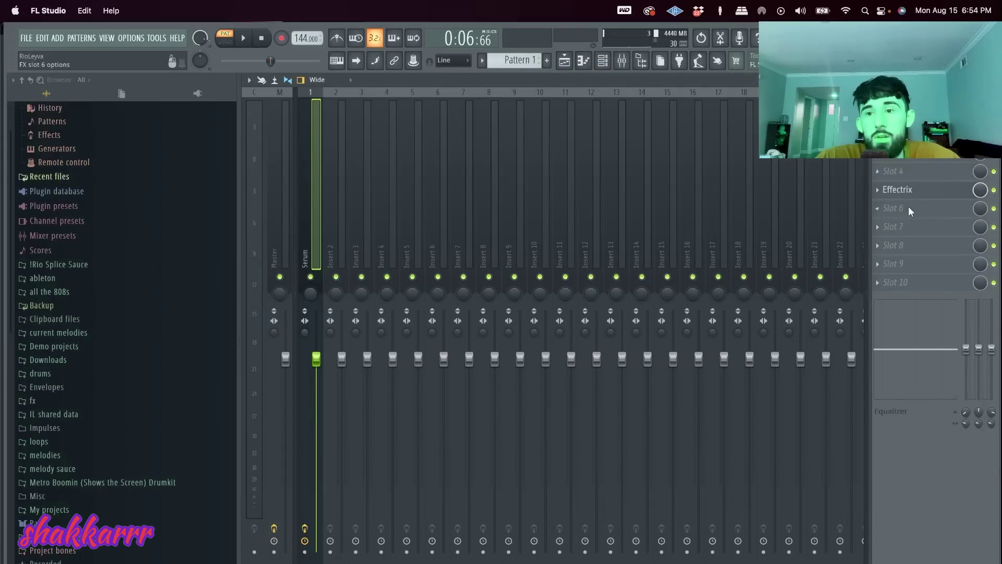
- Load Portal in slot 6 of the Serum mixer track and choose a preset from its preset browser
{"action": "left_click", "coordinate": [893, 208]}
{"action": "mouse_move", "coordinate": [833, 271]}
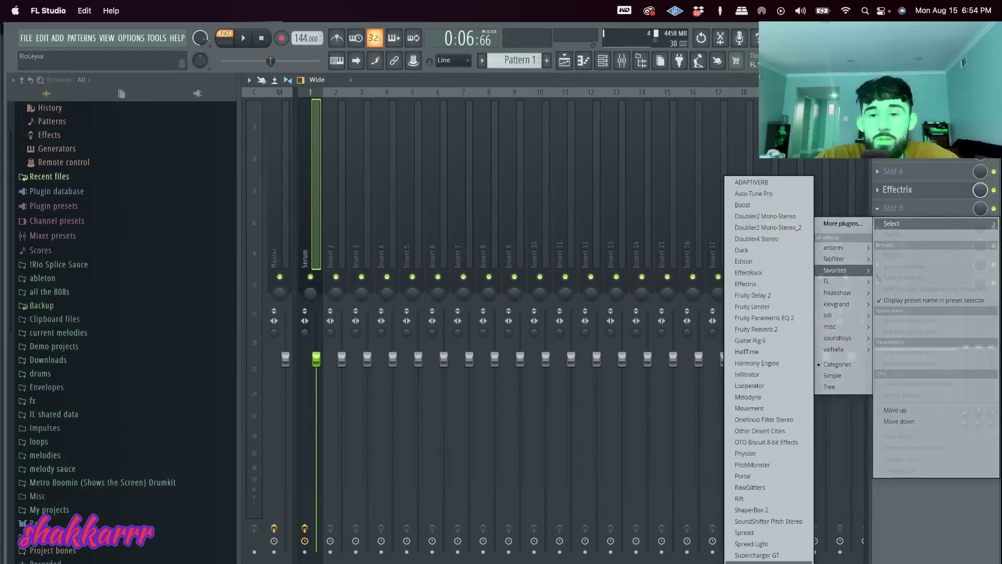
{"action": "left_click", "coordinate": [755, 476]}
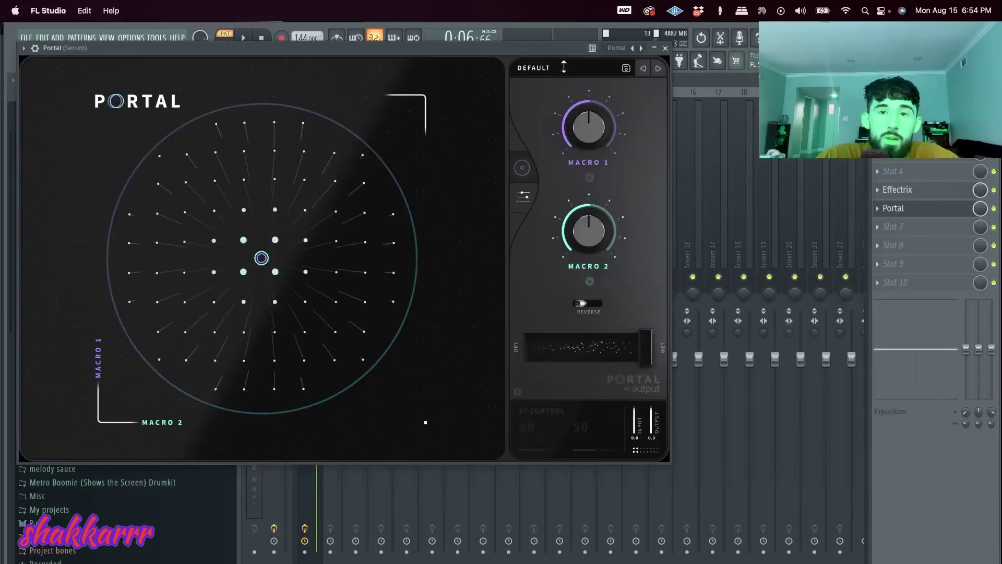
{"action": "left_click", "coordinate": [561, 66]}
{"action": "scroll", "coordinate": [110, 322], "scroll_direction": "down", "scroll_amount": 5}
{"action": "left_click", "coordinate": [130, 339]}
{"action": "left_click", "coordinate": [338, 301]}
{"action": "left_click", "coordinate": [328, 254]}
- Play the pattern, lower Portal's dry/wet mix slightly towards dry, and close the plugin window
{"action": "key", "text": "space"}
{"action": "left_click_drag", "start_coordinate": [646, 347], "coordinate": [624, 350]}
{"action": "left_click", "coordinate": [664, 49]}
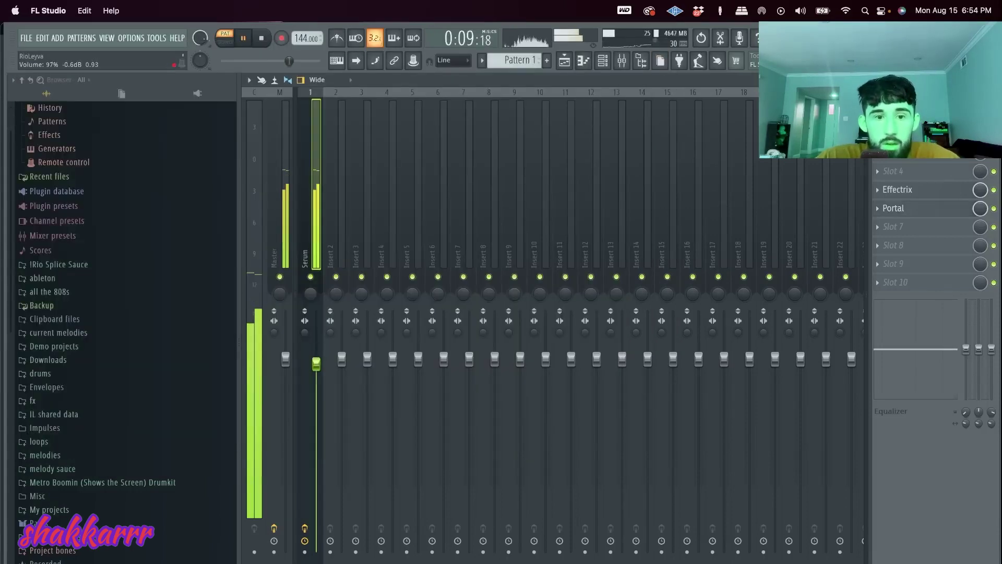
- Load Fruity Parametric EQ 2 in slot 7 of the Serum track, apply the 20Hz + 18kHz cut preset and play the pattern
{"action": "left_click", "coordinate": [995, 243]}
{"action": "mouse_move", "coordinate": [914, 242]}
{"action": "mouse_move", "coordinate": [840, 300]}
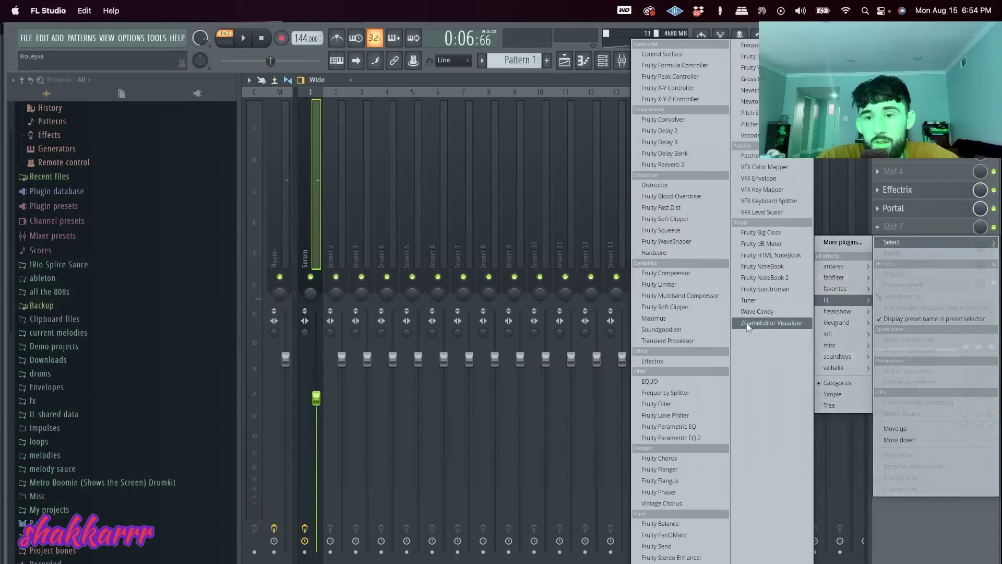
{"action": "left_click", "coordinate": [697, 438]}
{"action": "left_click", "coordinate": [641, 135]}
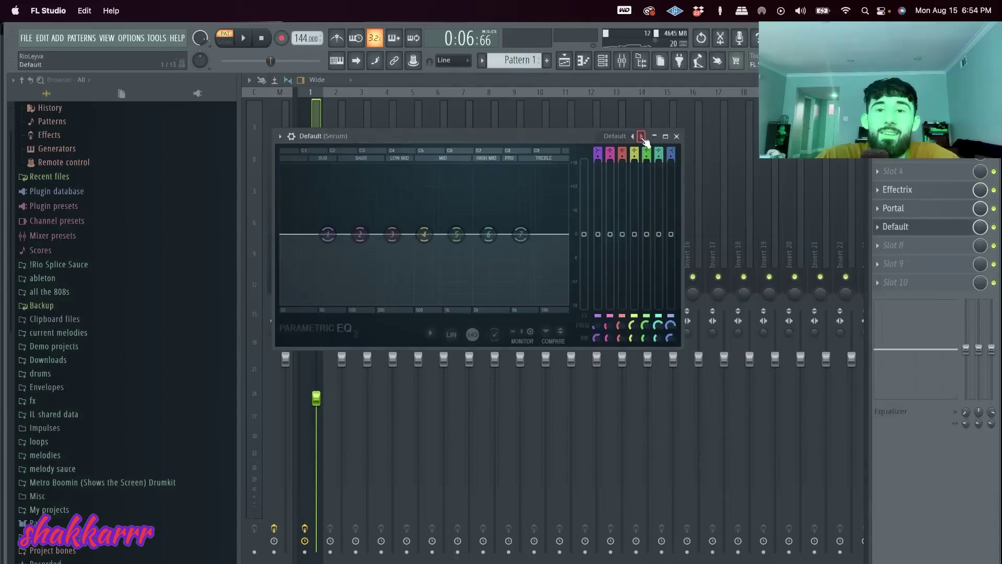
{"action": "left_click", "coordinate": [641, 136]}
{"action": "key", "text": "space"}
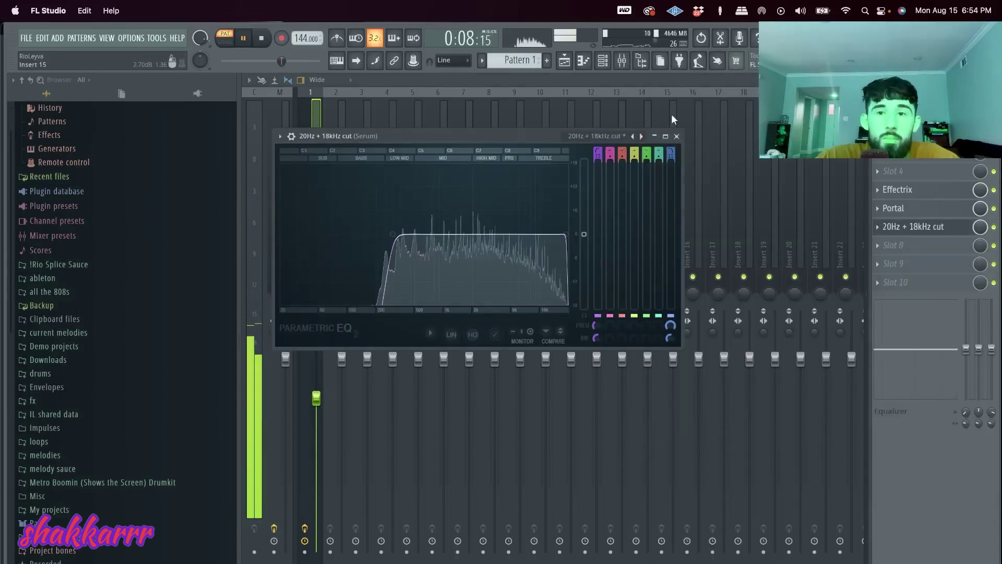